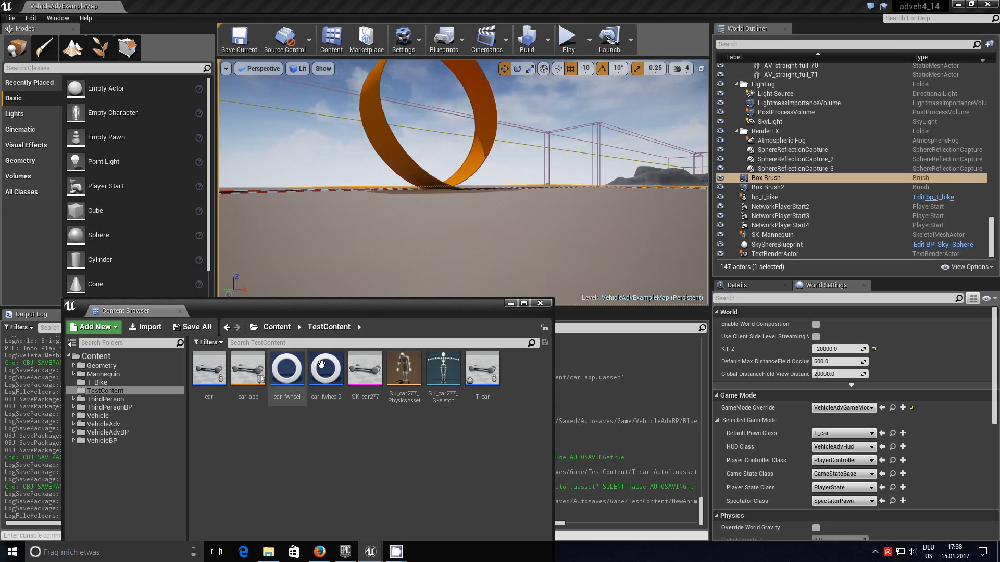
Step: Open the SK_car277_Skeleton asset from the TestContent folder, then move its editor window up and make it taller
mouse_move(326, 404)
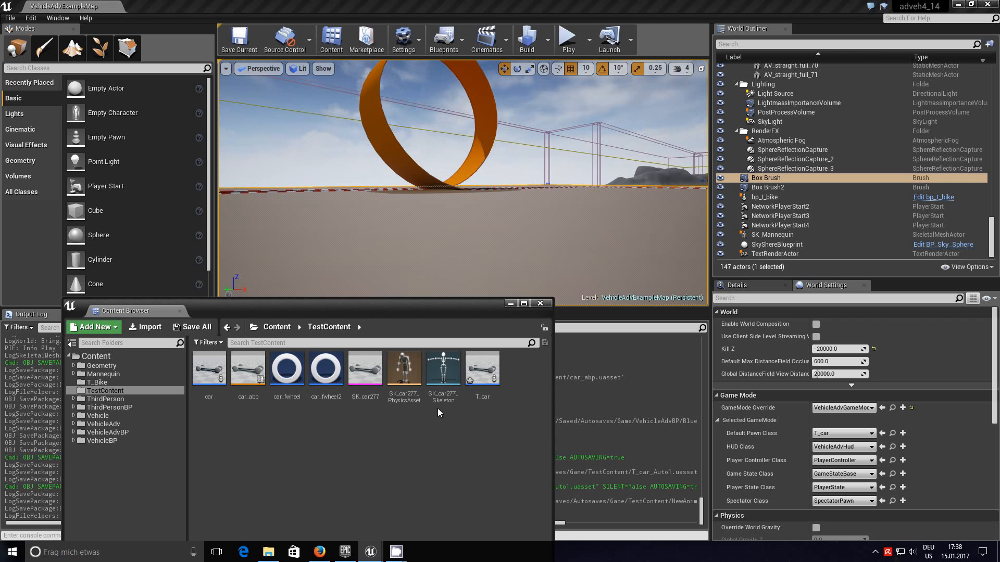
left_click(444, 374)
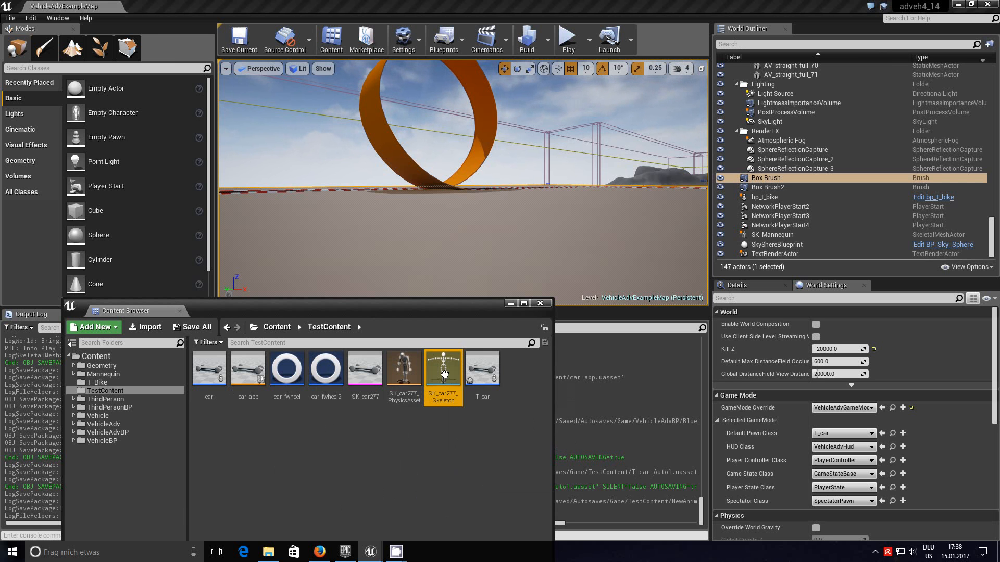
double_click(444, 373)
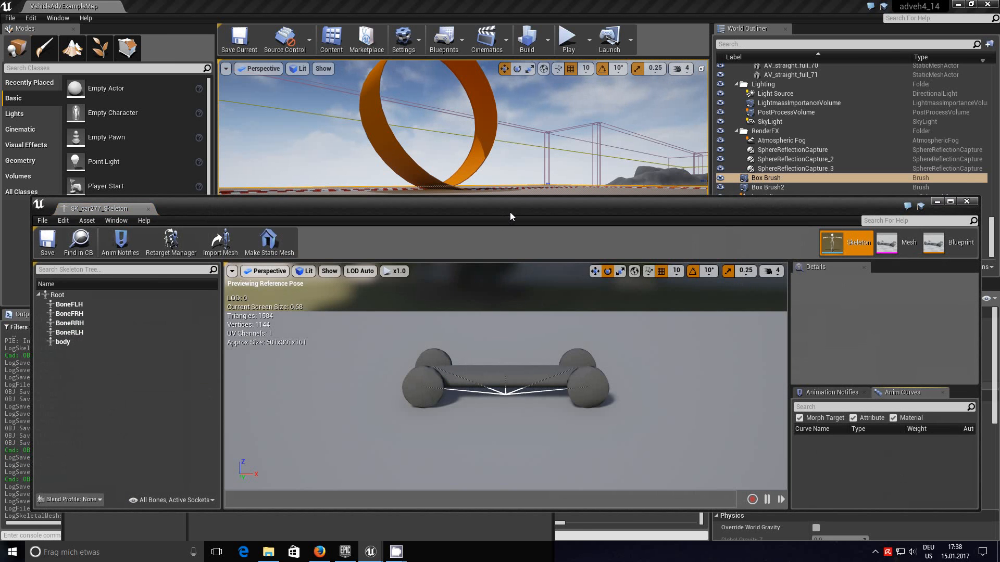
left_click_drag(510, 212, 518, 130)
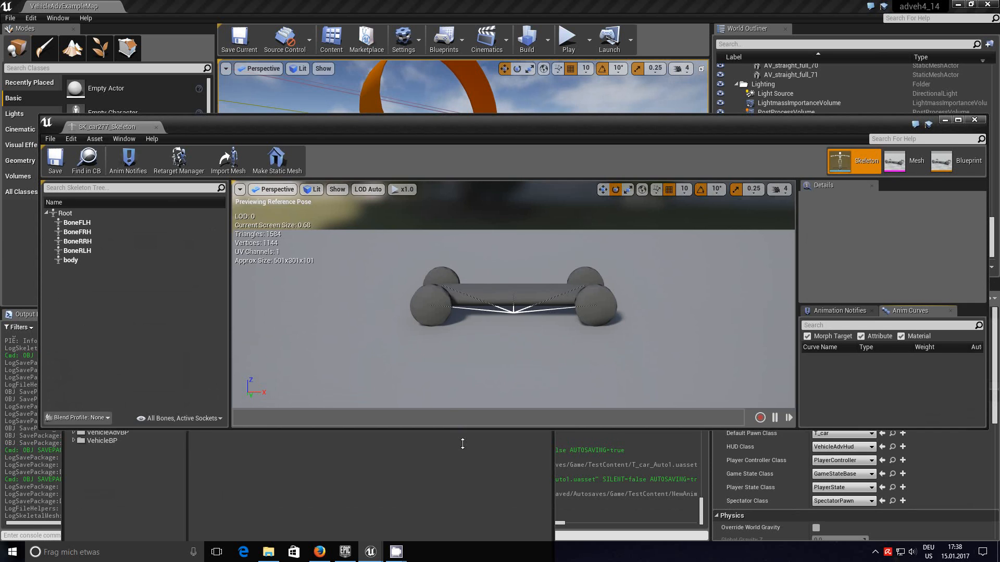
left_click_drag(460, 431, 459, 509)
Step: Switch to the SK_car277 mesh and turn on bone names in its preview viewport
left_click(885, 162)
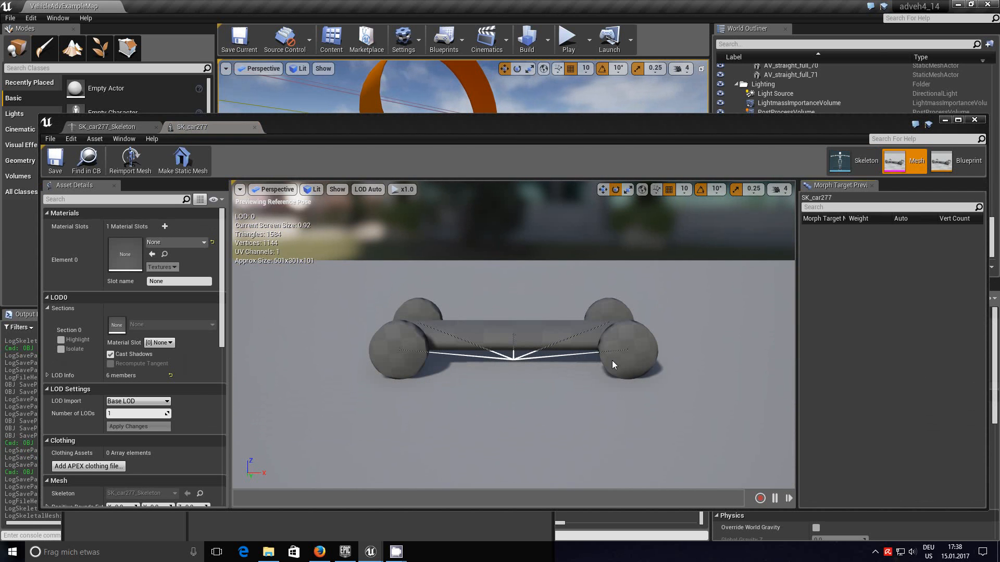
mouse_move(516, 371)
left_mouse_down()
mouse_move(524, 326)
mouse_move(510, 372)
left_mouse_up()
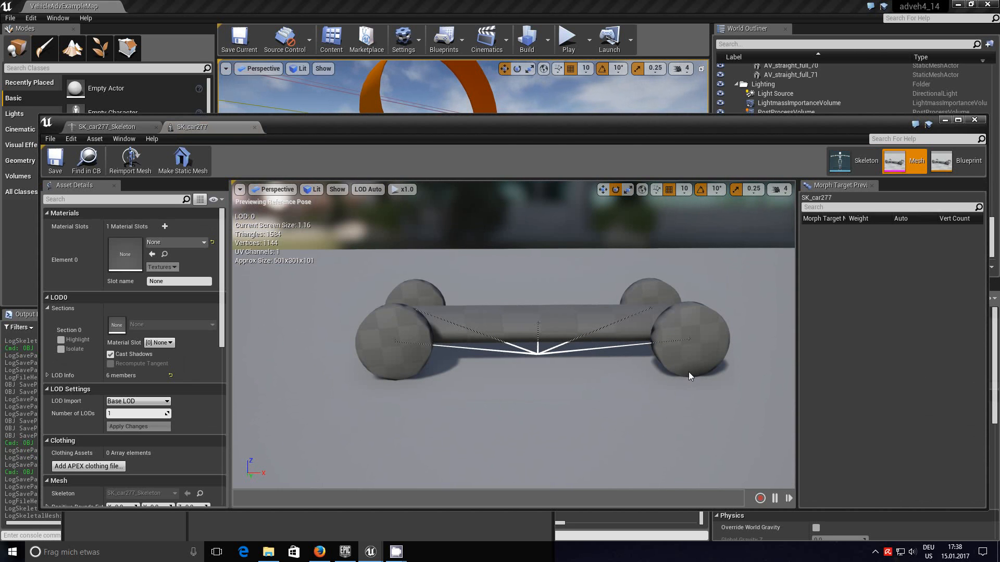
left_click(502, 298)
left_click(337, 190)
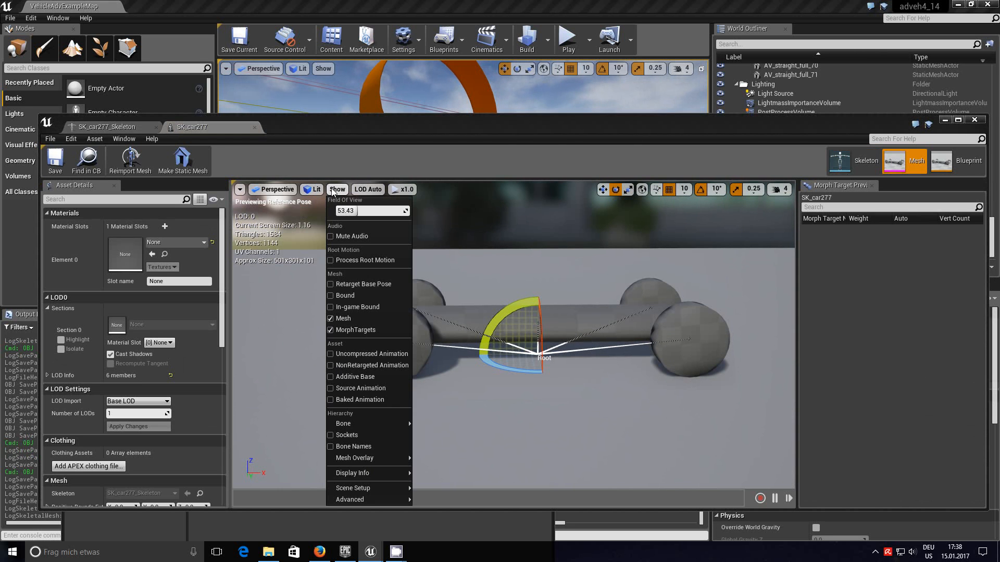
mouse_move(341, 424)
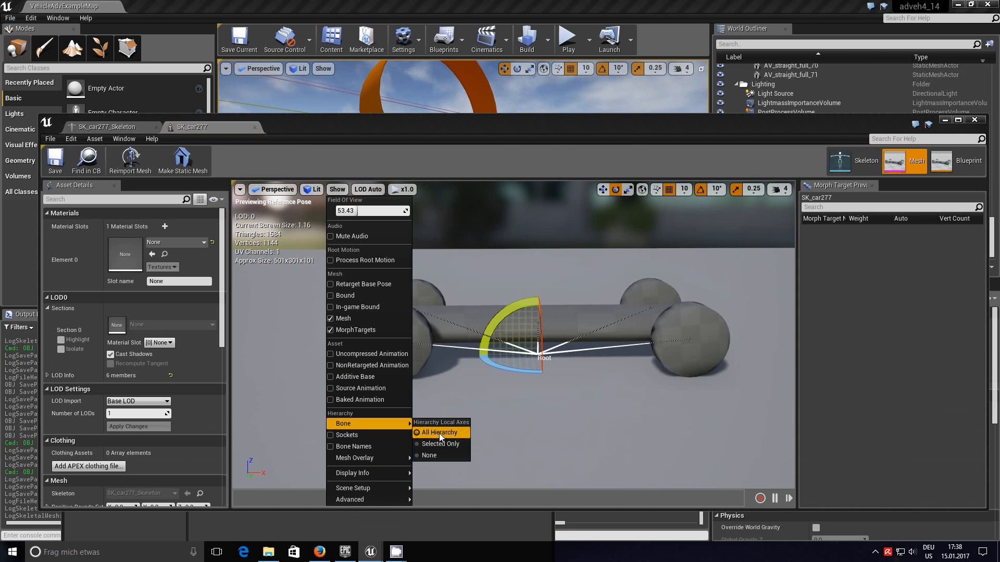
left_click(331, 448)
Step: Examine the orientation of the wheel bones and the root bone up close in the mesh preview, using the translate gizmo for the root
left_click_drag(572, 388, 575, 353)
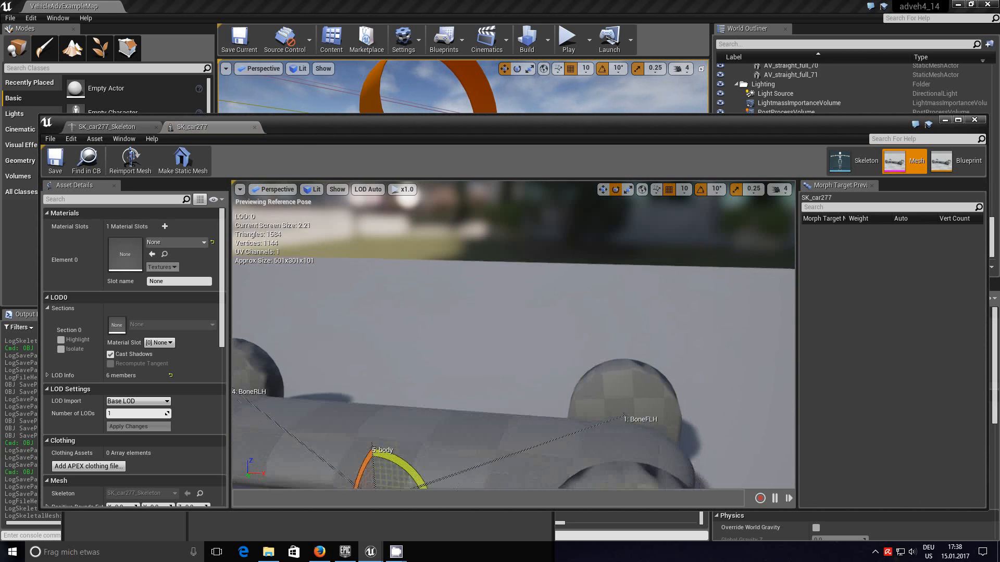
right_click_drag(575, 353, 642, 403)
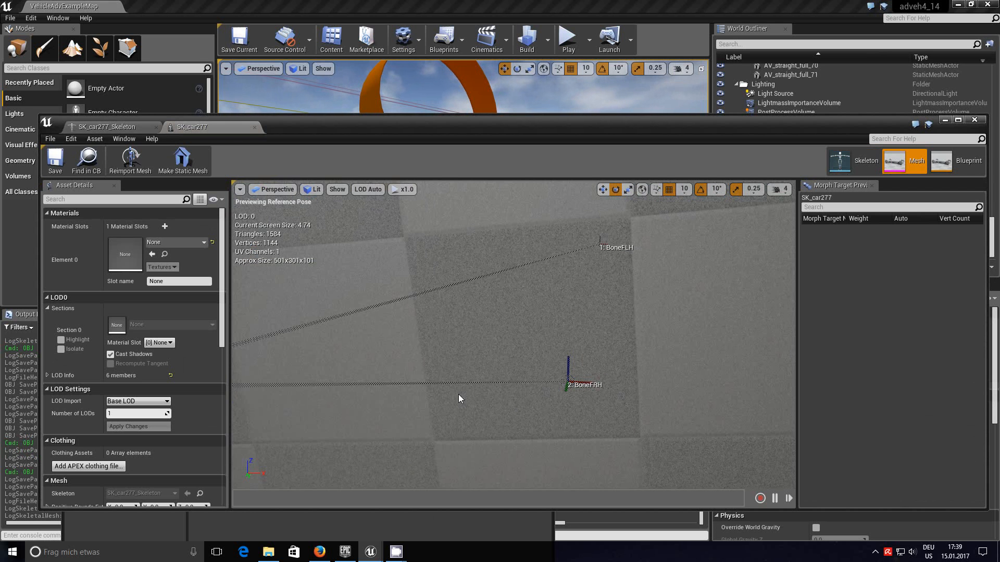
right_click_drag(458, 395, 407, 400)
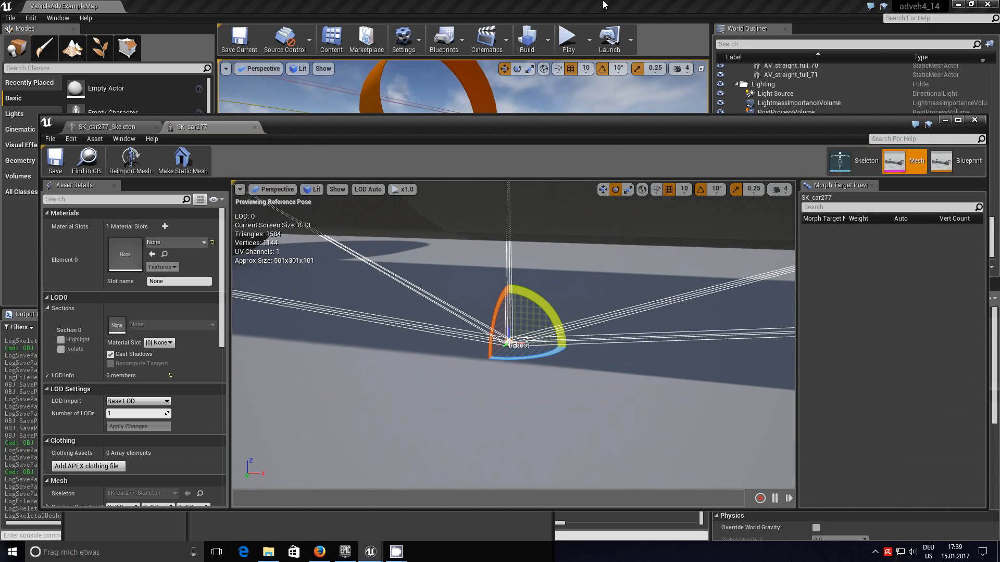
left_click(602, 190)
right_click_drag(573, 346, 596, 346)
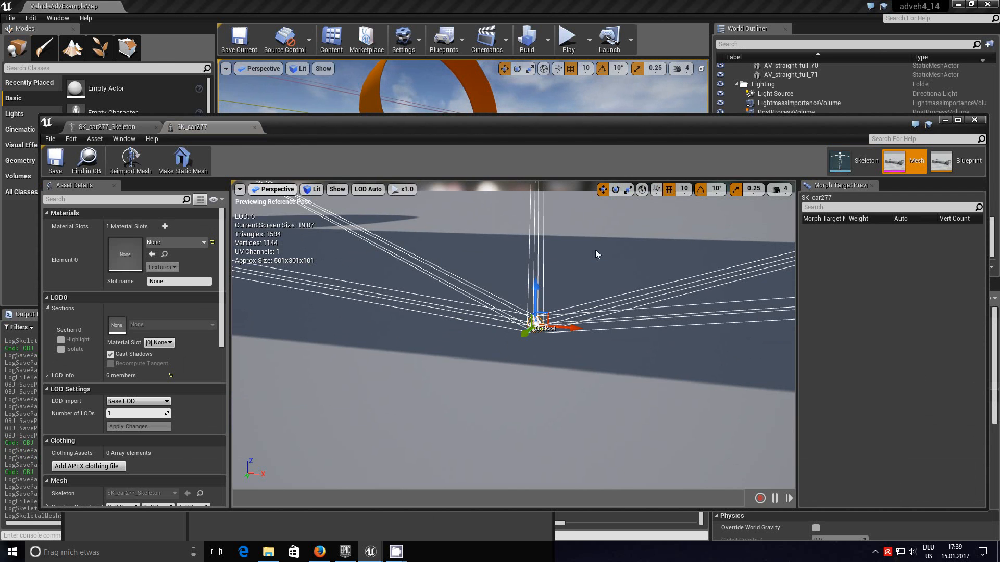
Step: Return to the skeleton view and examine the root bone's axes up close beneath the car body
left_click(846, 162)
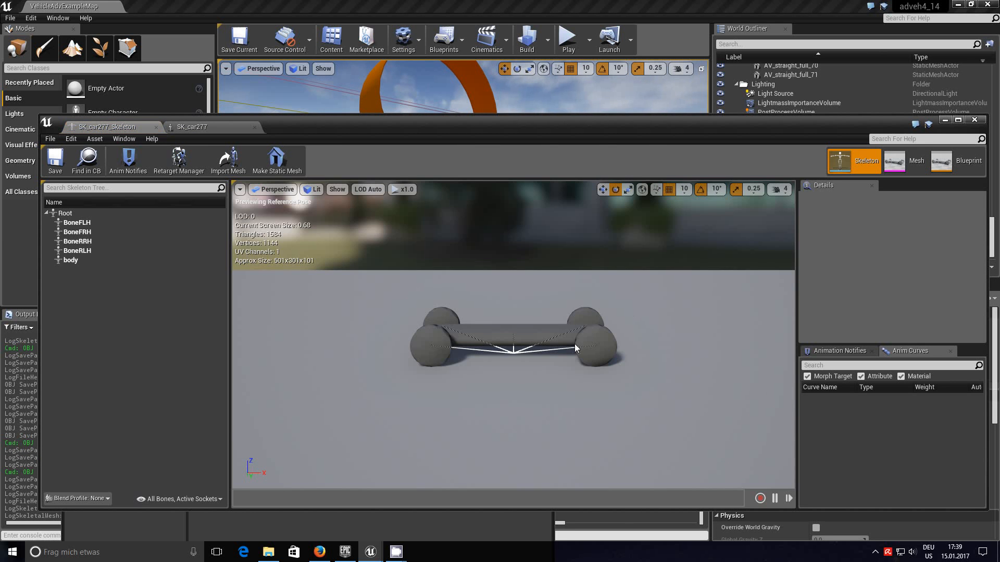
left_click_drag(574, 345, 562, 302)
right_click_drag(561, 302, 592, 348)
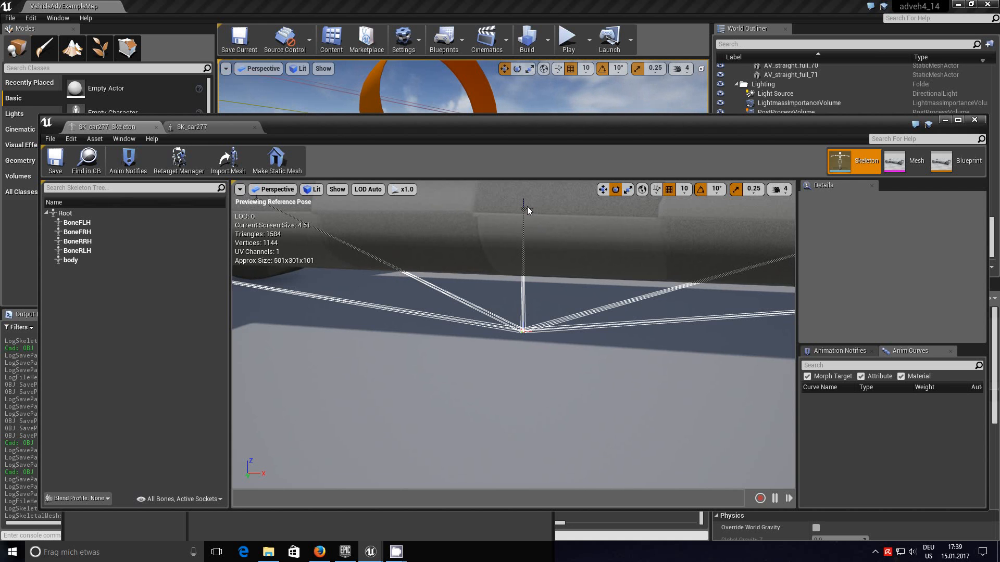
left_click_drag(542, 347, 549, 297)
right_click_drag(543, 346, 543, 385)
left_click_drag(545, 333, 504, 333)
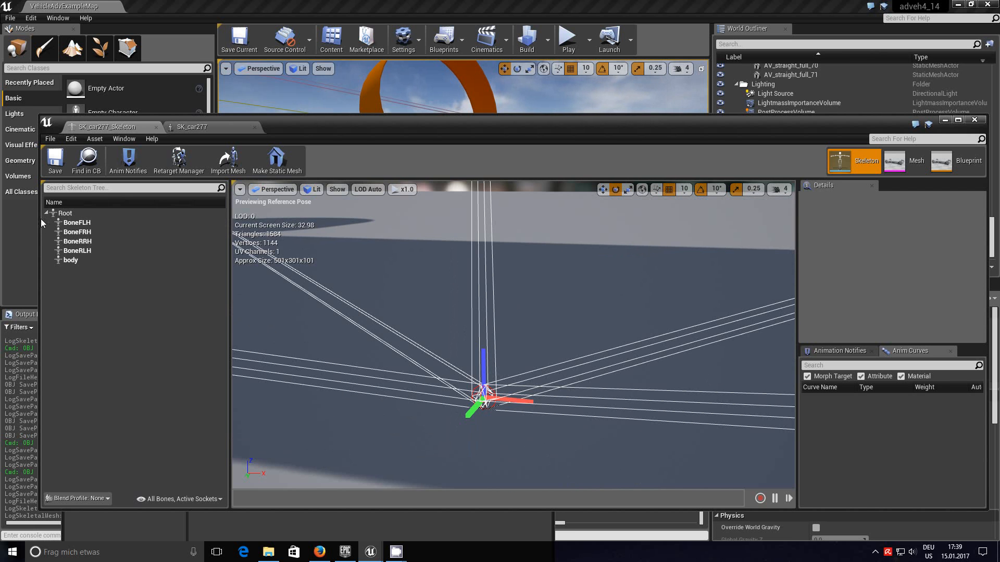
Step: Select the Root and BoneFLH bones in turn and examine how the wheel and body bones connect to the root
left_click(64, 213)
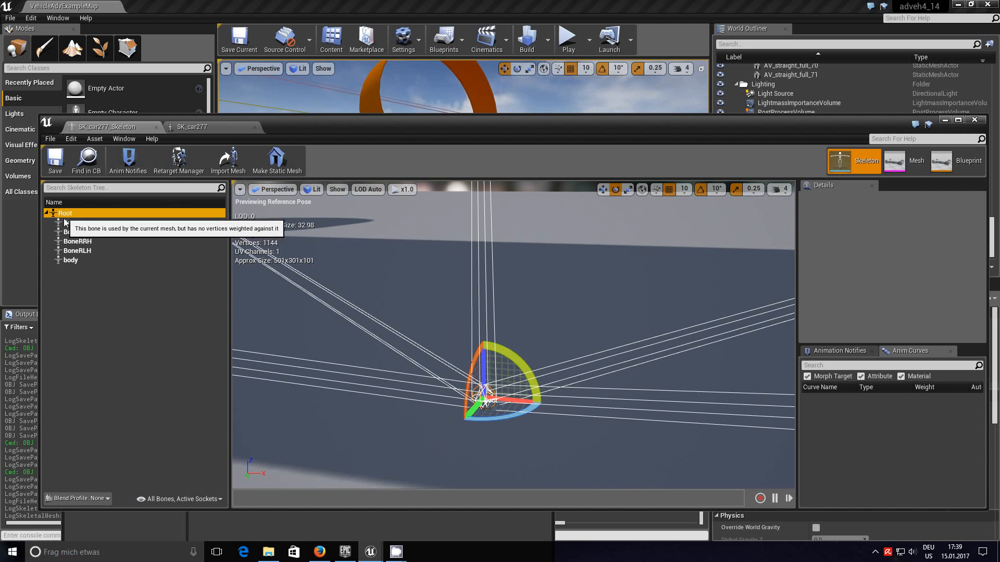
left_click(73, 222)
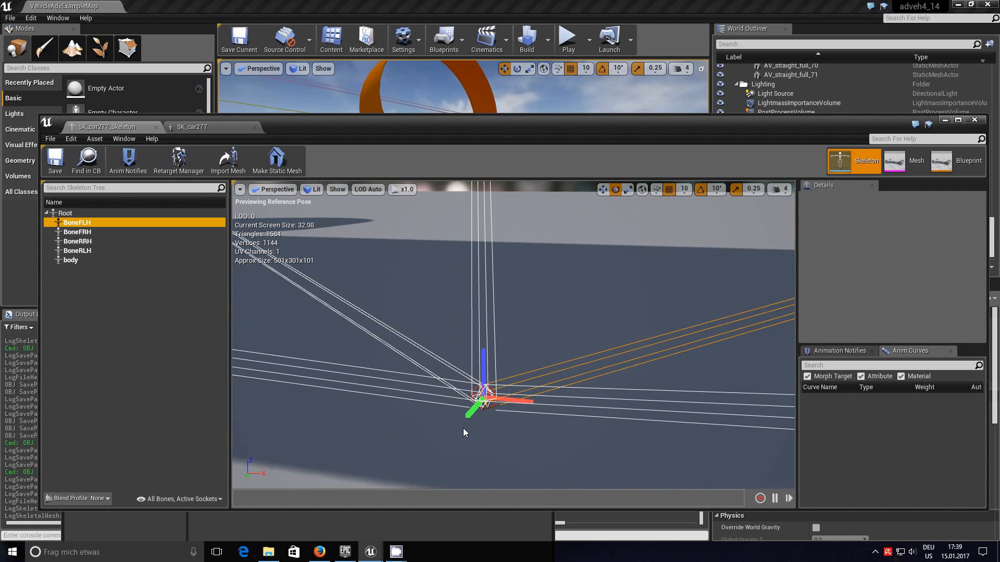
left_click_drag(277, 481, 299, 508)
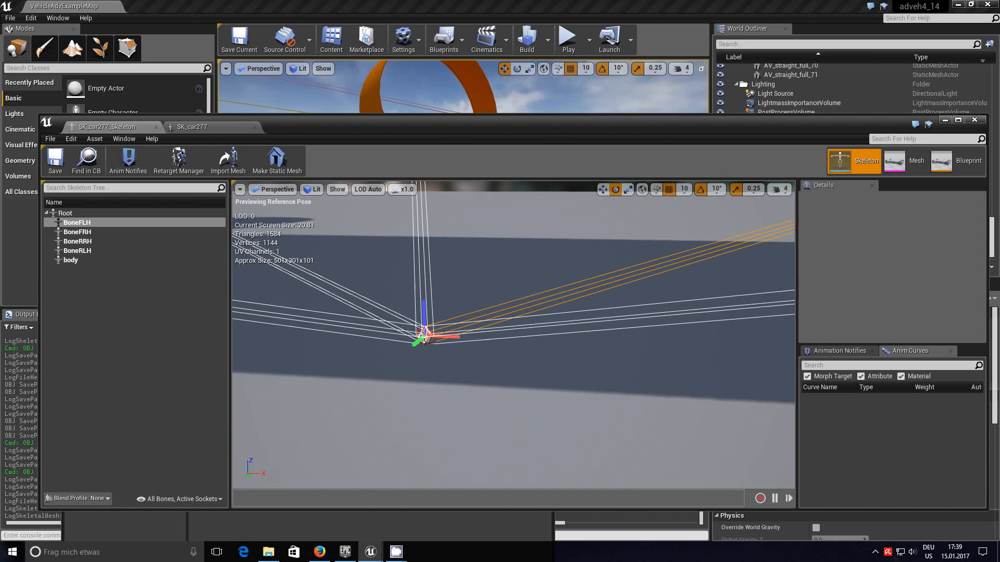
left_click_drag(489, 454, 509, 437)
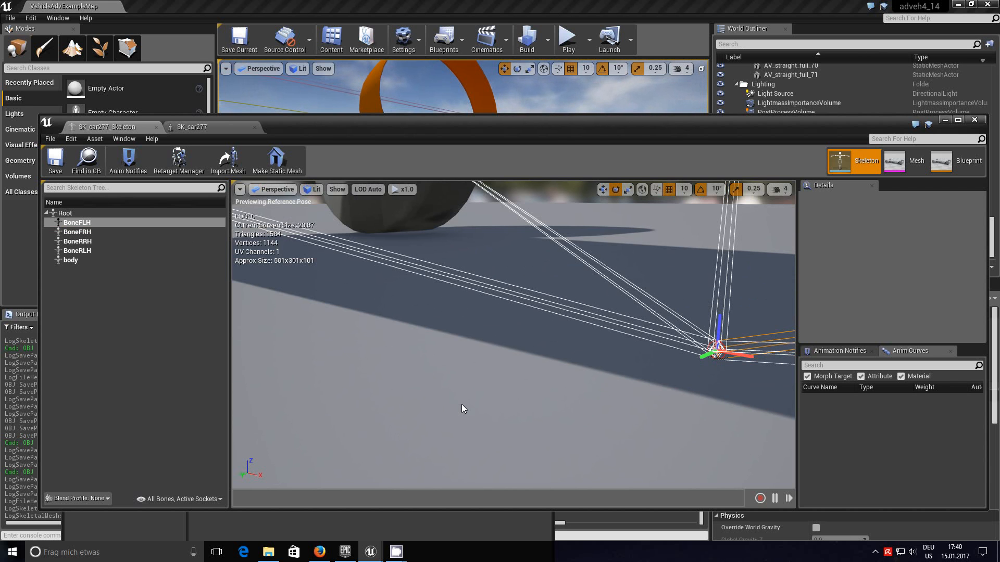
scroll(461, 404, "down", 10)
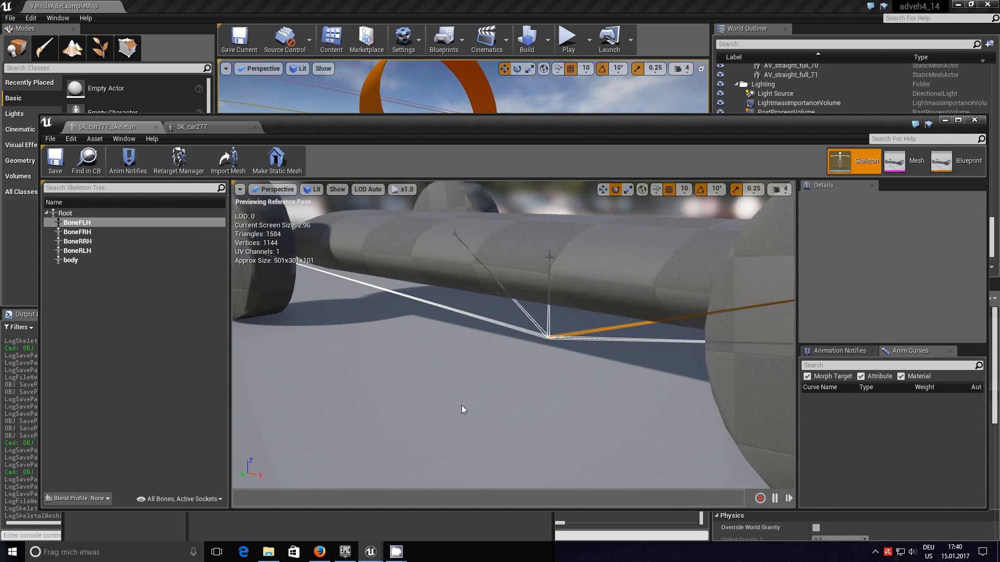
scroll(461, 405, "down", 3)
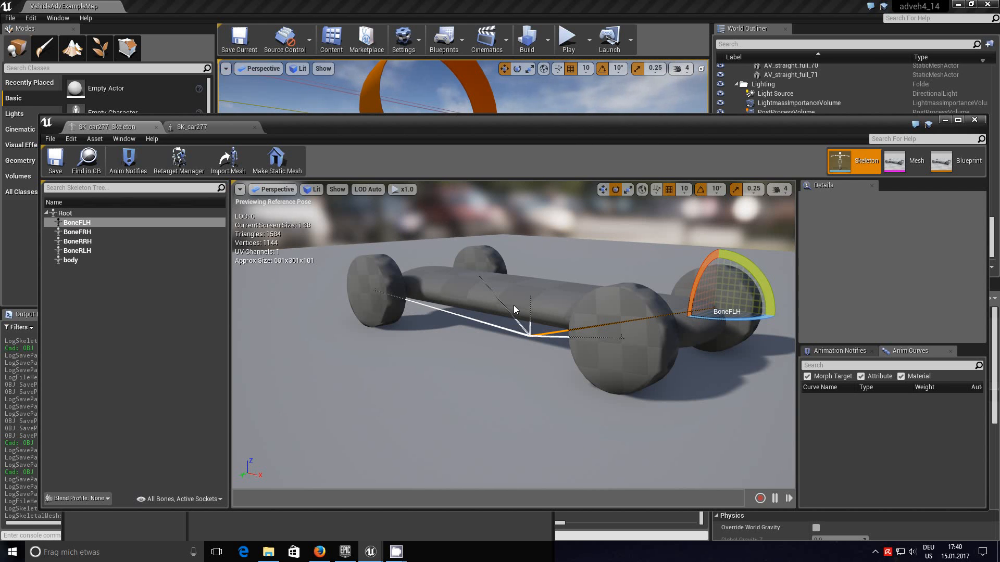
left_click_drag(514, 305, 519, 277)
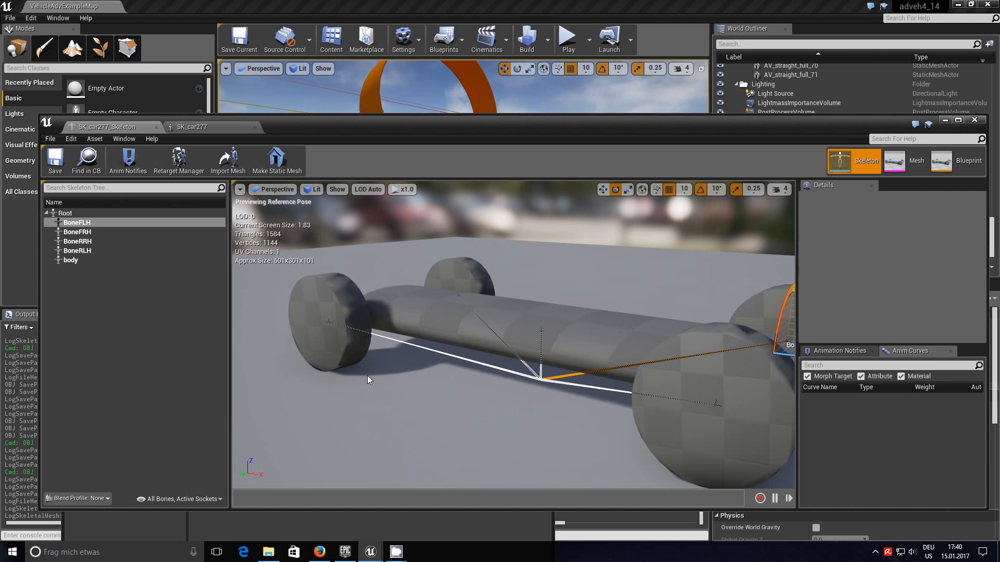
left_click_drag(418, 367, 452, 312)
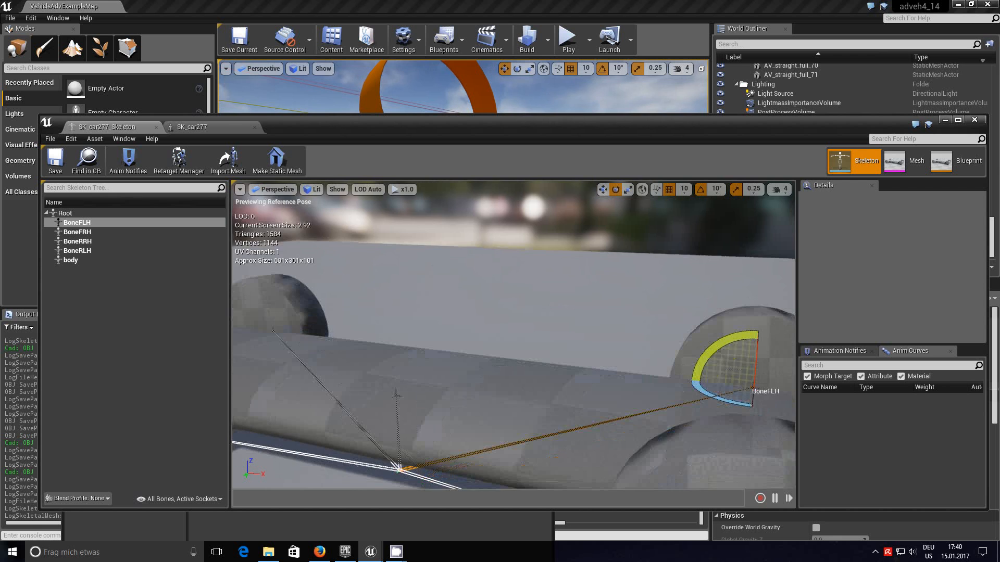
middle_click_drag(442, 365, 435, 412)
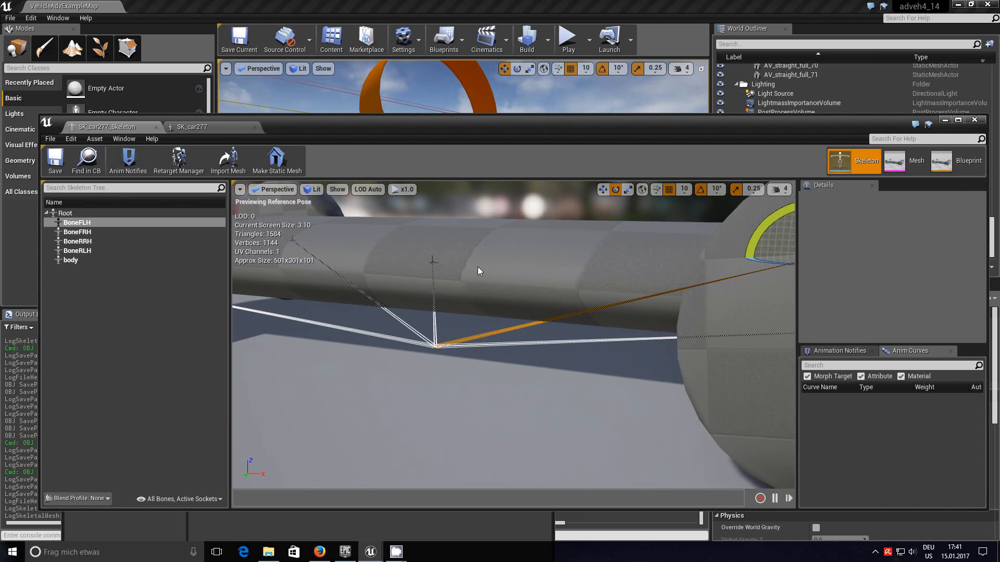
scroll(479, 269, "down", 5)
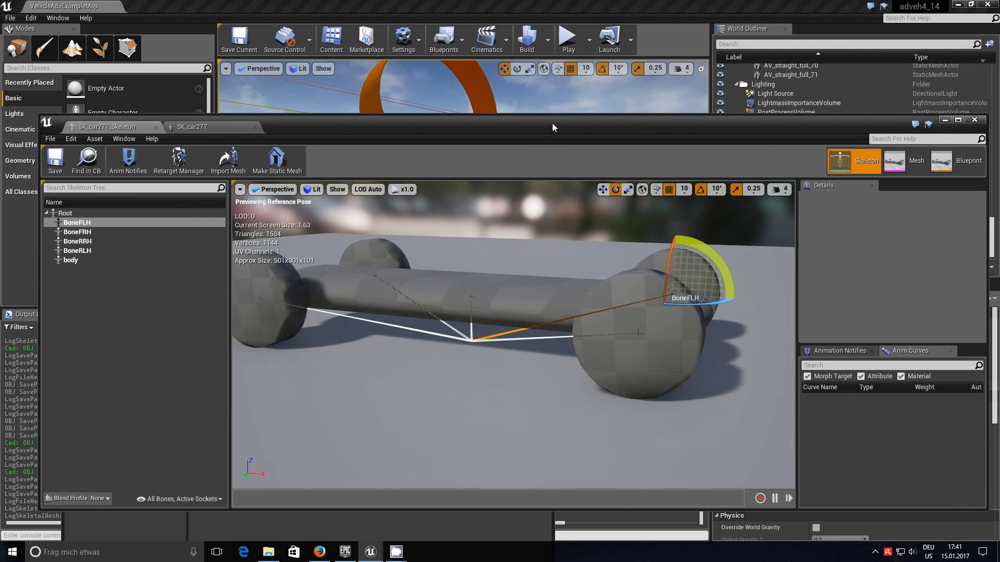
Step: Open the SK_car277_PhysicsAsset from the TestContent folder and bring the whole car with its physics bodies into view
left_click_drag(552, 123, 537, 205)
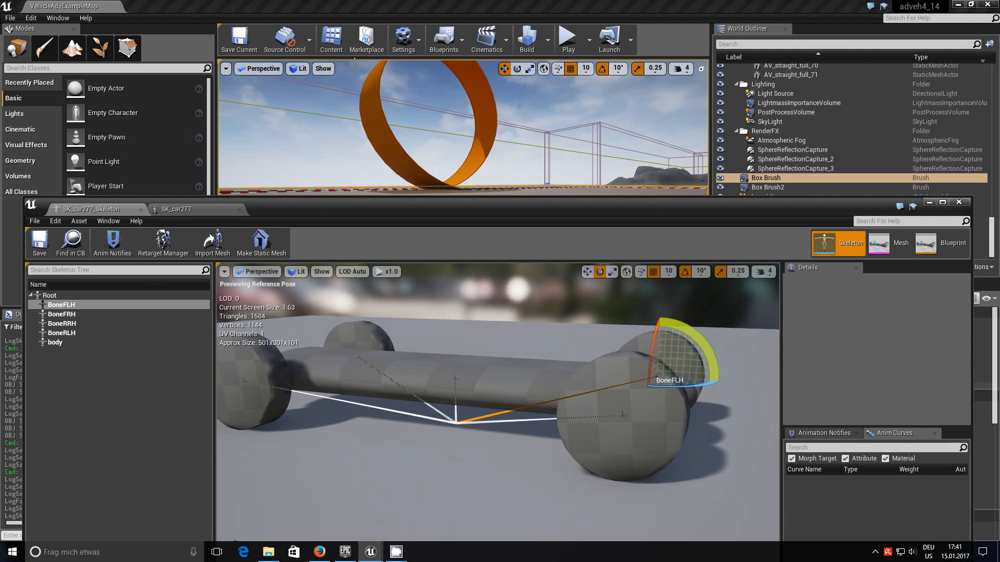
left_click(335, 41)
left_click_drag(500, 309, 723, 240)
double_click(694, 293)
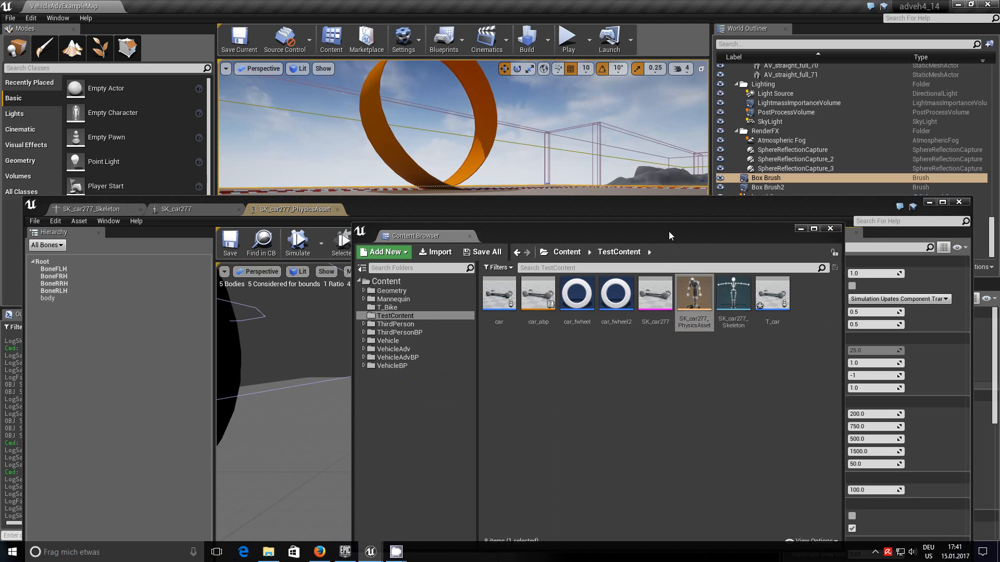
left_click(763, 218)
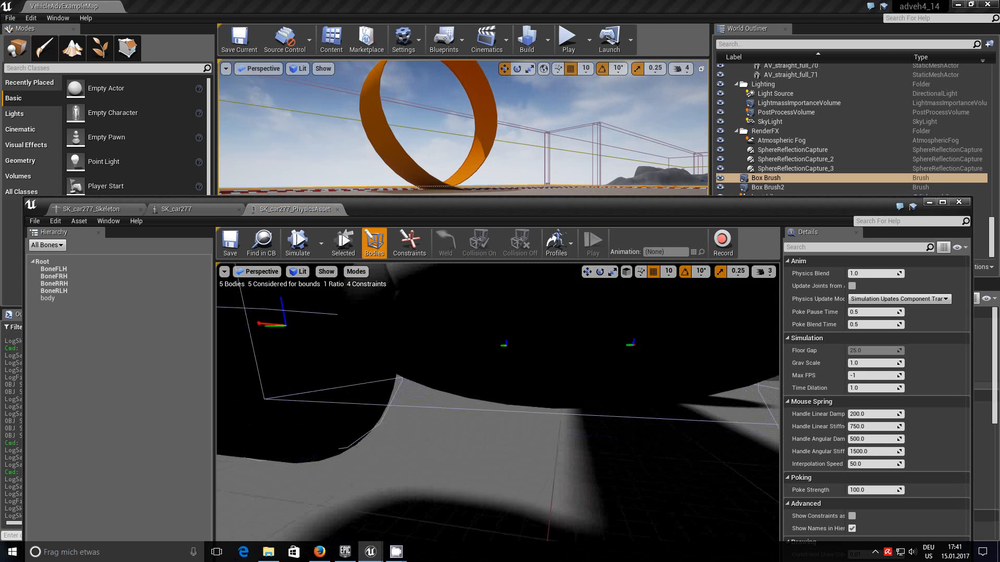
right_click_drag(498, 402, 468, 417)
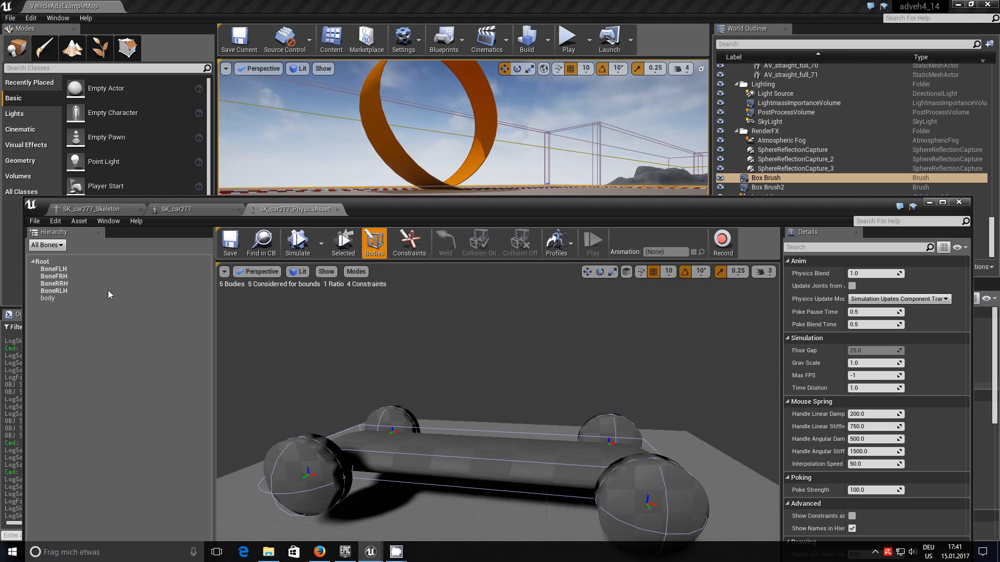
Step: Review the Root body's physics type options and compare the physics details of the Root and BoneFLH bodies
left_click(43, 263)
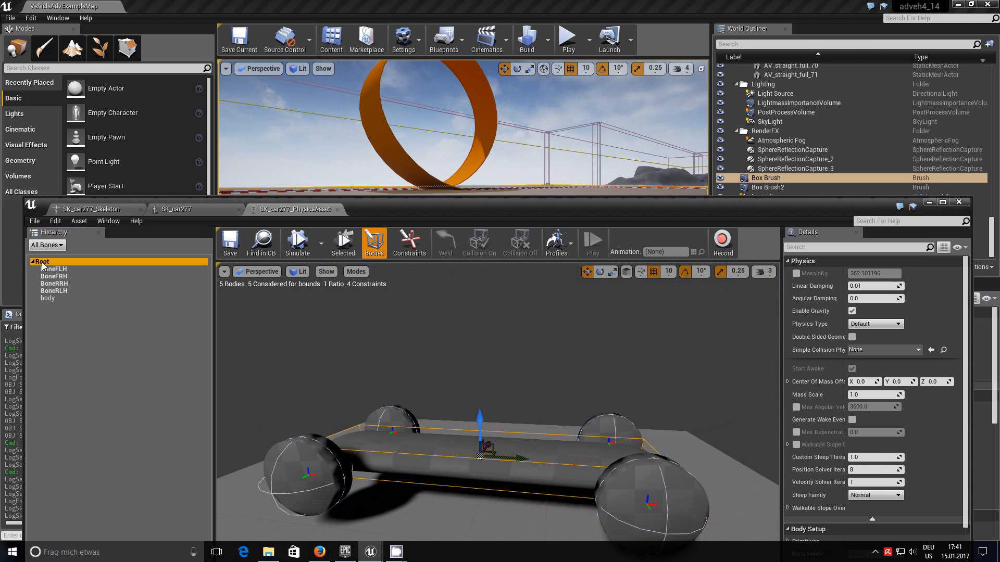
right_click(43, 265)
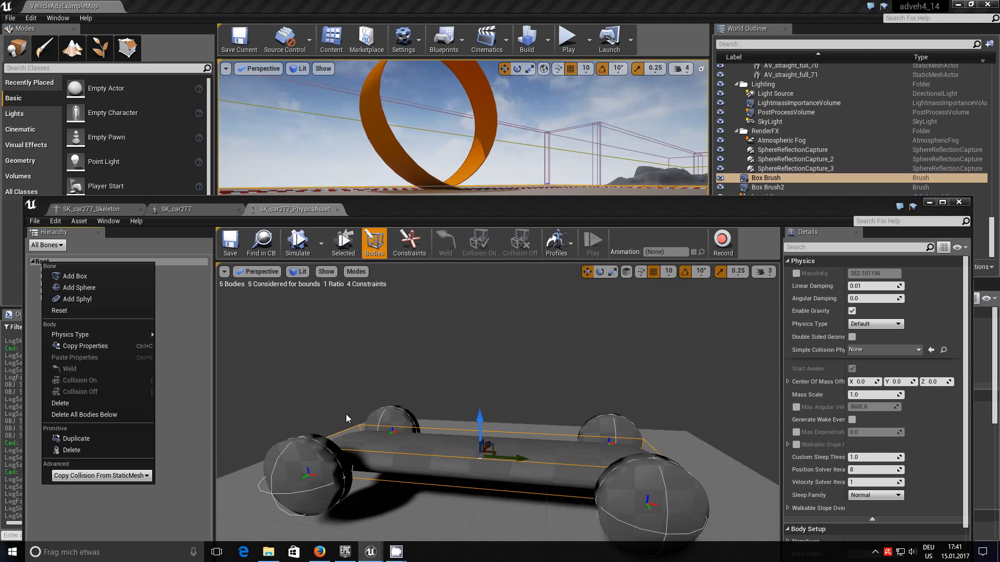
mouse_move(141, 335)
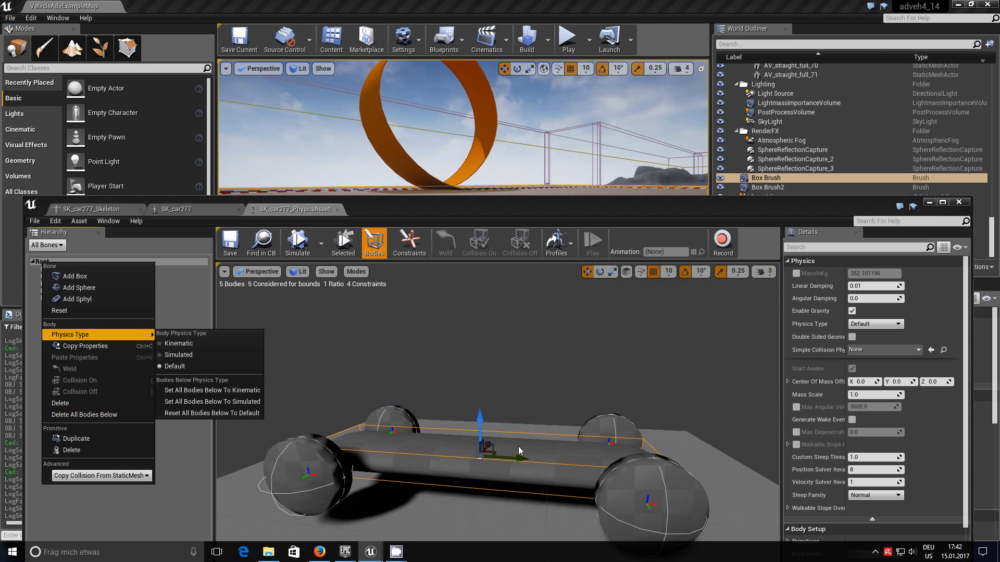
left_click(167, 450)
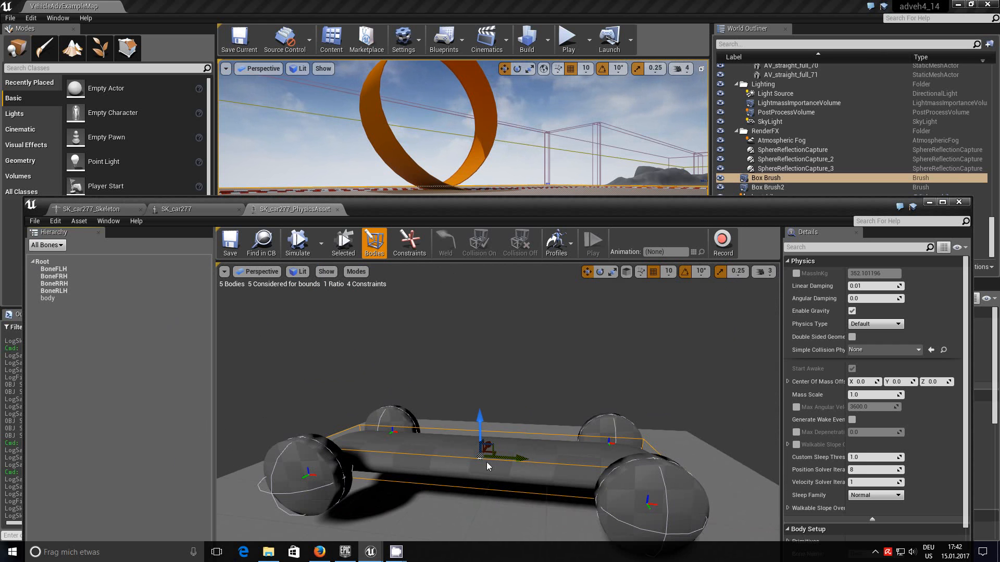
left_click(70, 270)
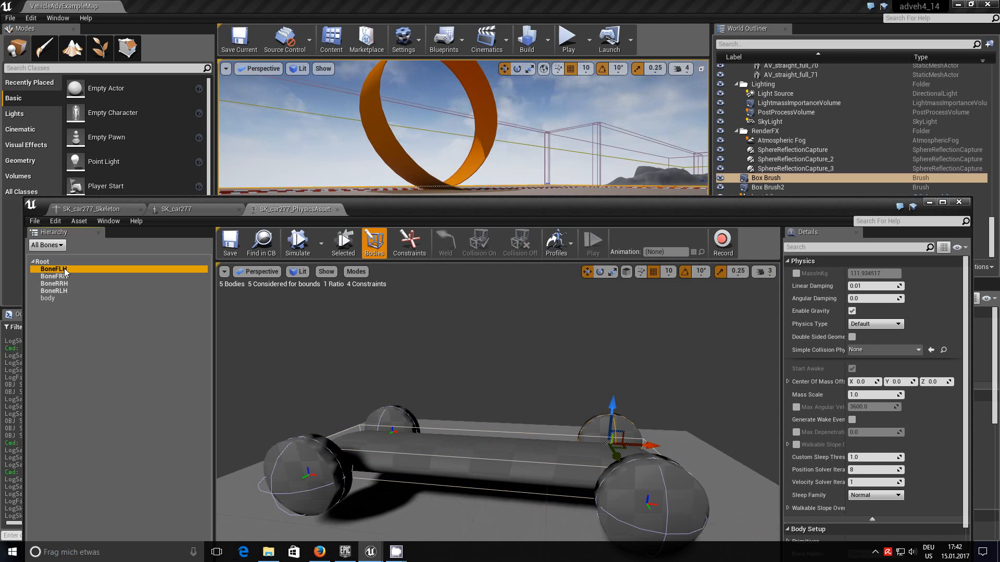
left_click(45, 263)
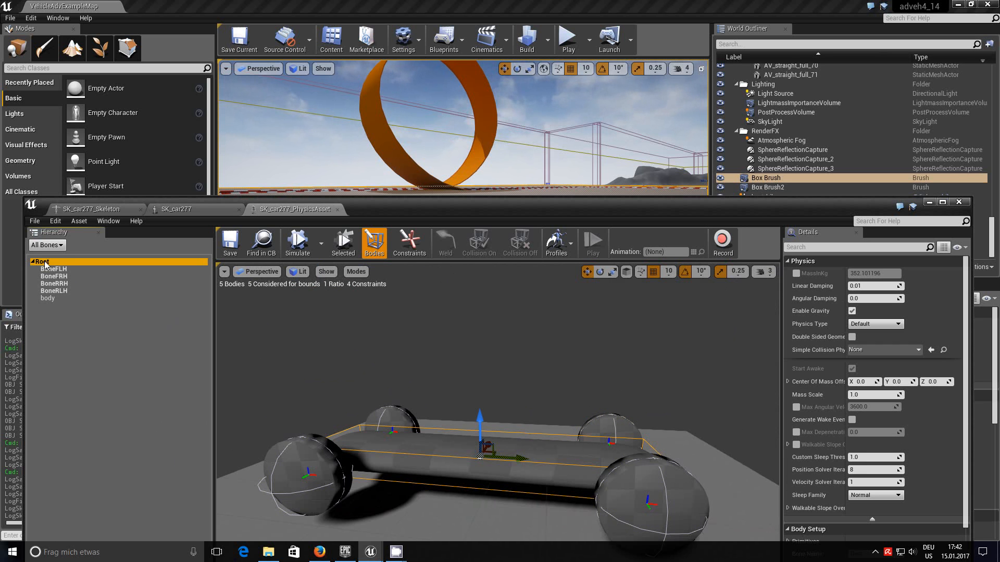
Step: Compare the body, Root and BoneFLH entries in the hierarchy to see which bones carry physics bodies
left_click(64, 305)
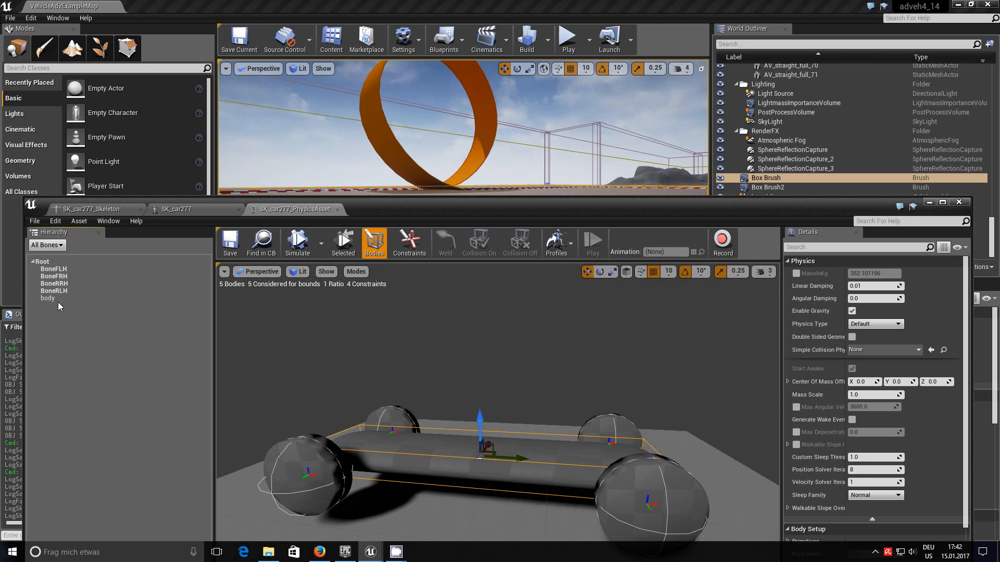
left_click(57, 300)
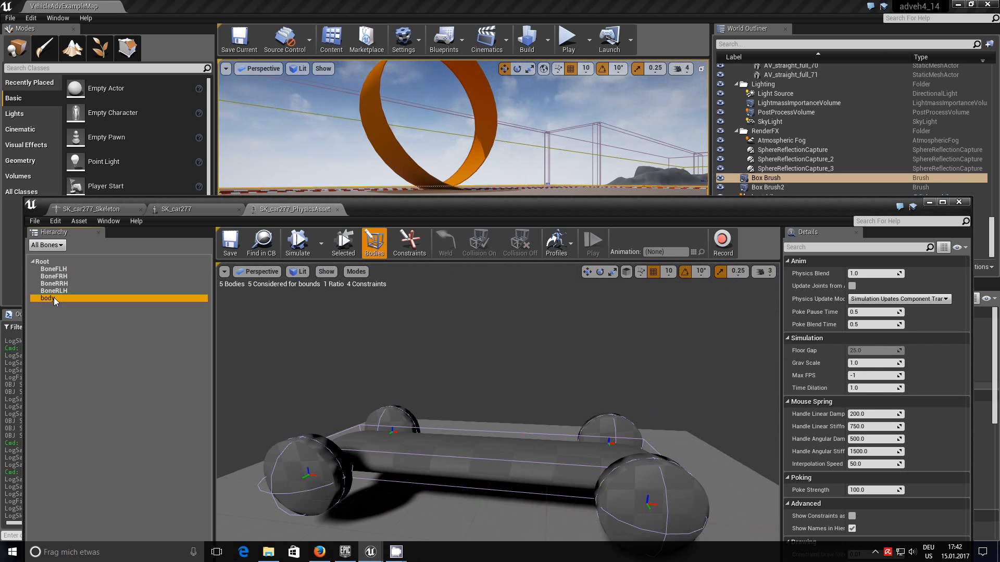
left_click(50, 264)
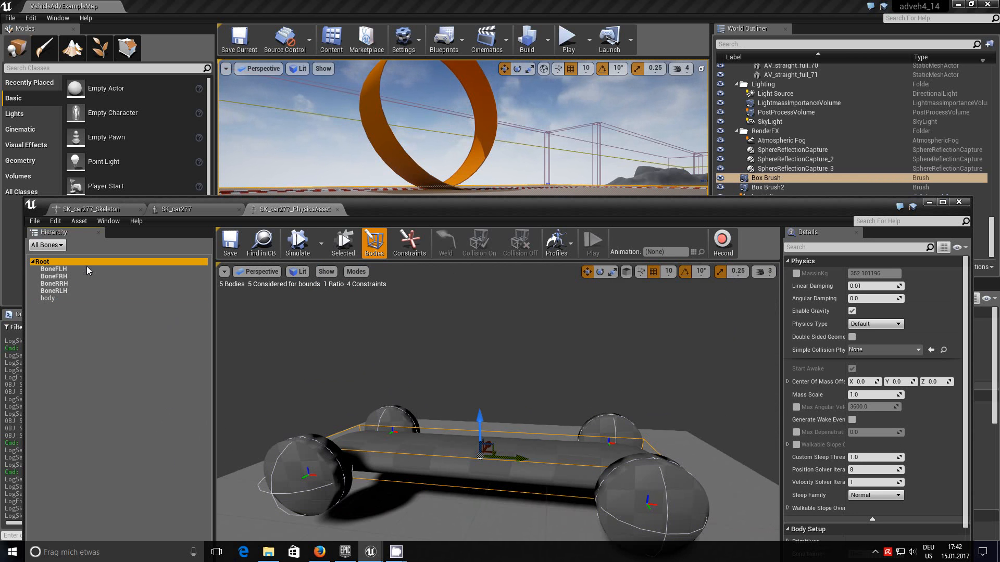
left_click(61, 268)
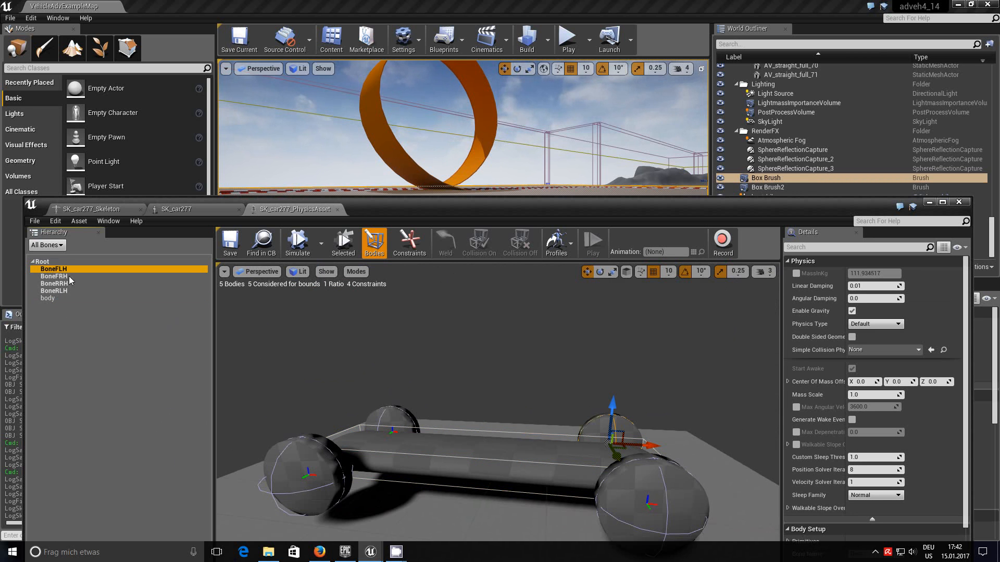
left_click(71, 262)
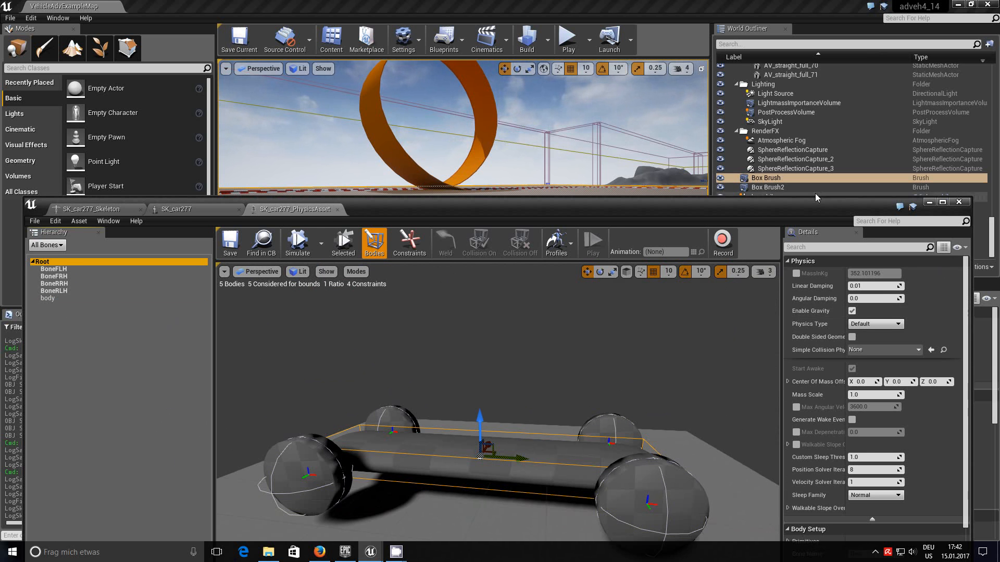
Step: Review the Root body's remaining physics, body setup and collision details, and compare them with those of BoneFLH
left_click_drag(810, 213, 826, 96)
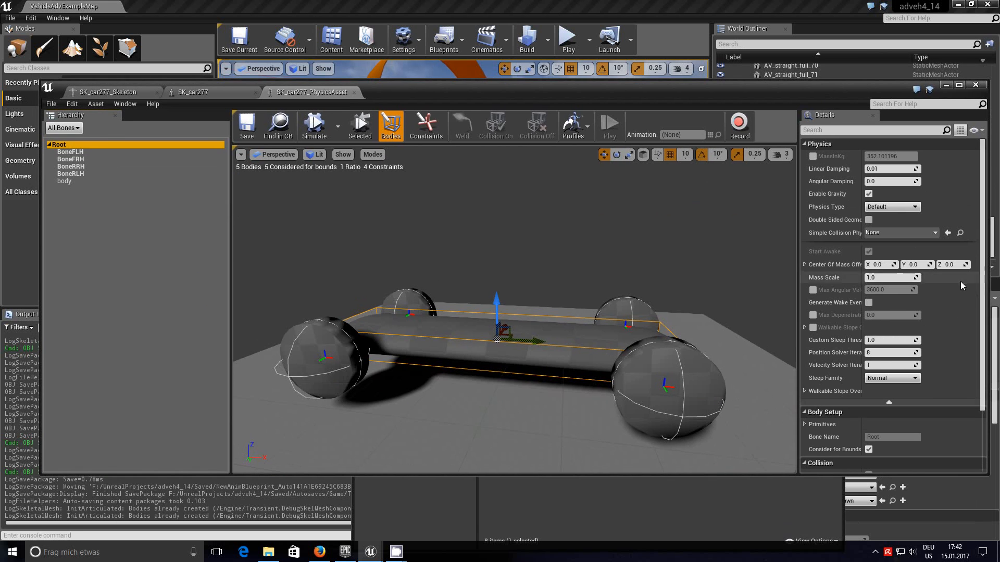
left_click_drag(983, 295, 996, 369)
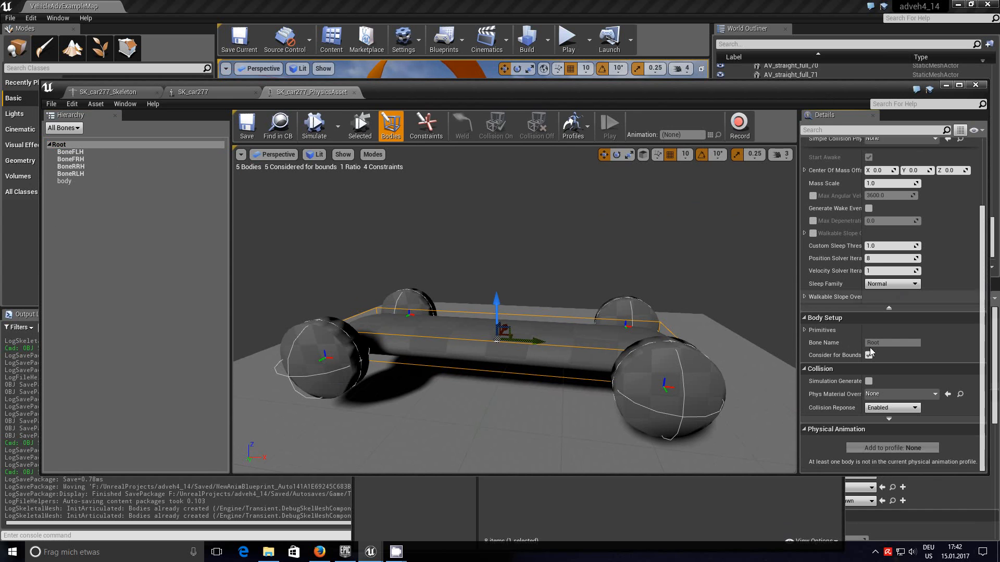
left_click(84, 153)
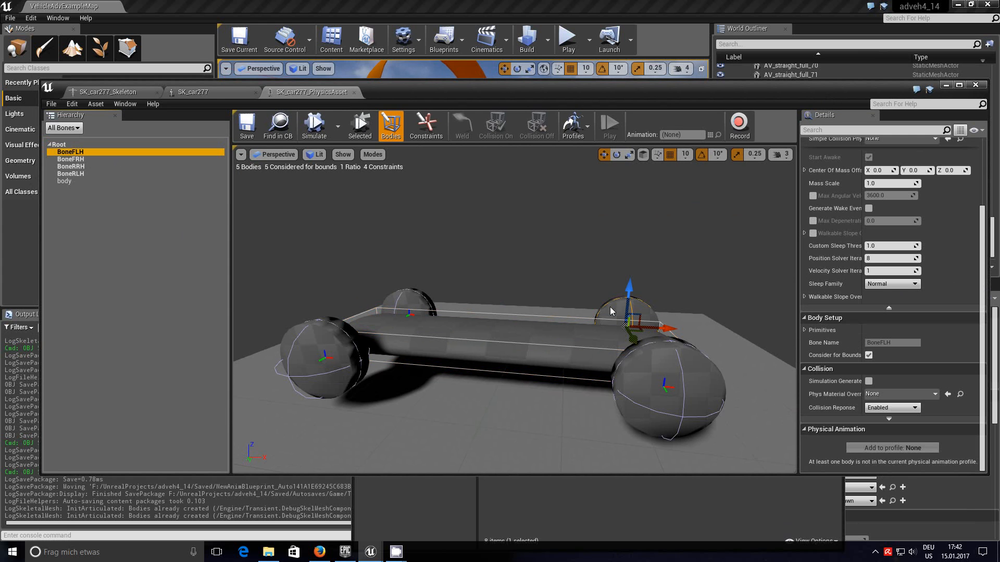
Step: Examine the BoneFLH wheel body up close, review its physics type options, and bring the whole car back into view
right_click_drag(655, 350, 703, 339)
key("w")
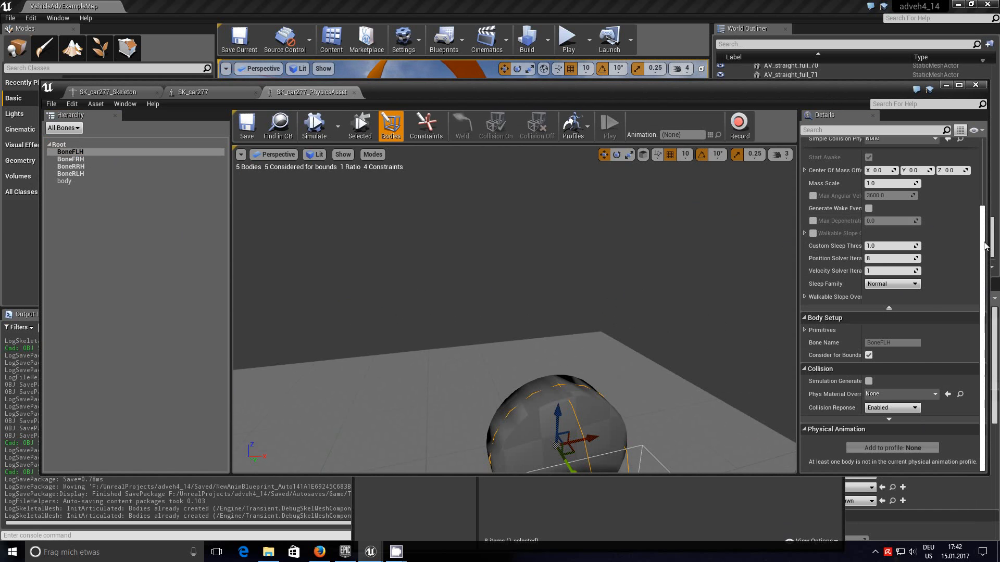
left_click_drag(978, 210, 975, 146)
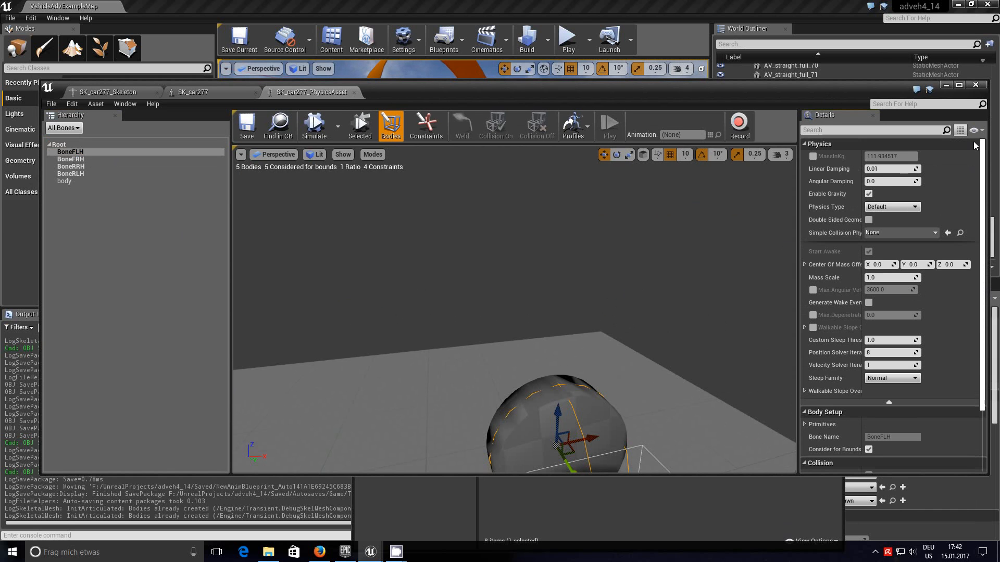
left_click(907, 207)
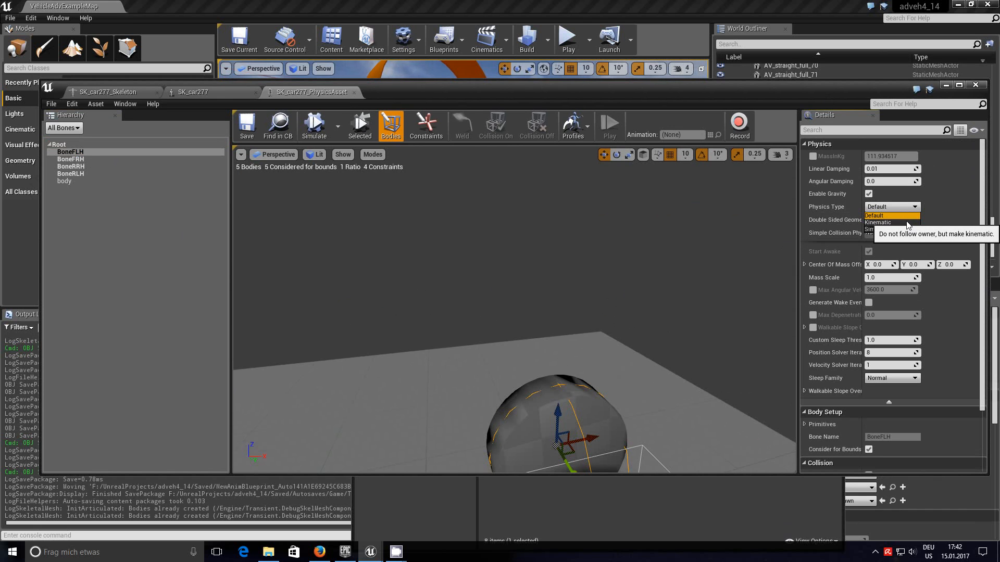
left_click(952, 202)
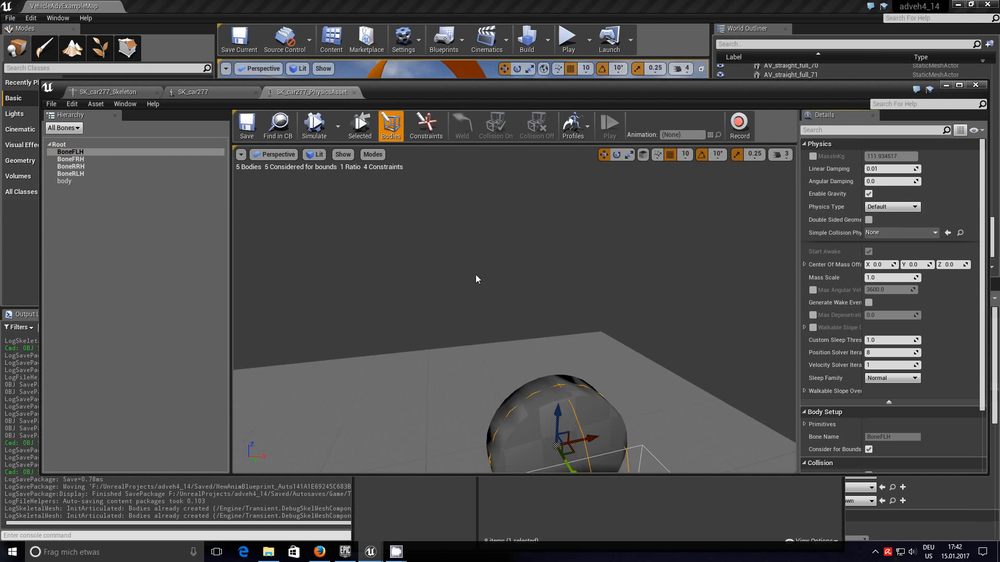
left_click_drag(597, 339, 456, 560)
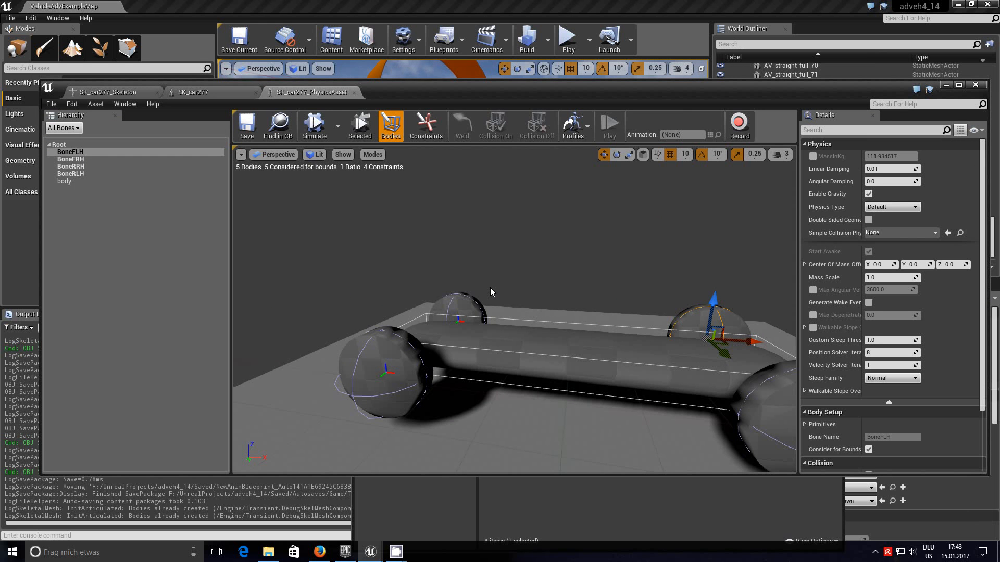
left_click_drag(604, 348, 652, 401)
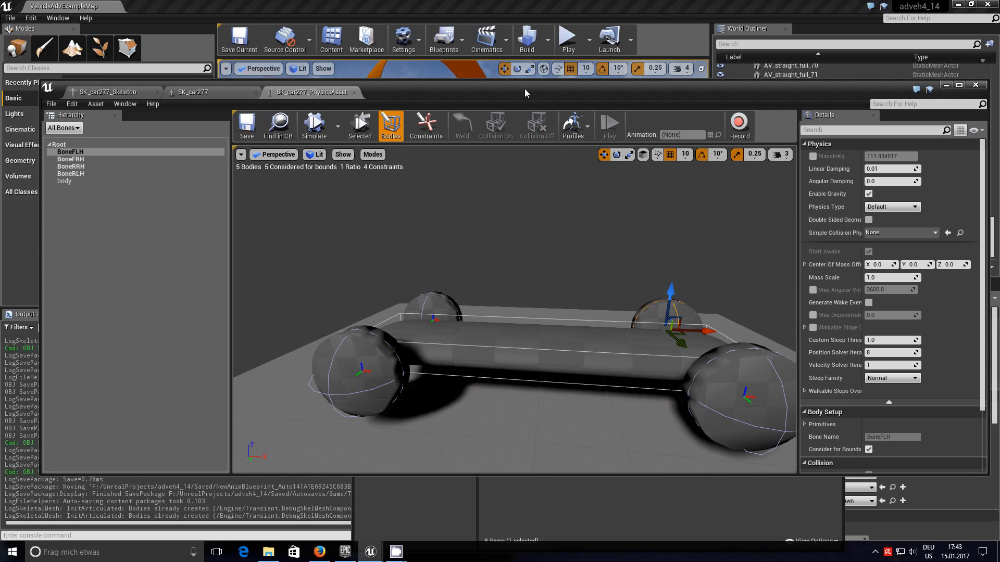
Step: Open the car_fwheel blueprint from the TestContent folder and bring its class defaults into full view
left_click_drag(524, 88, 539, 318)
left_click_drag(602, 236, 540, 115)
left_click(514, 172)
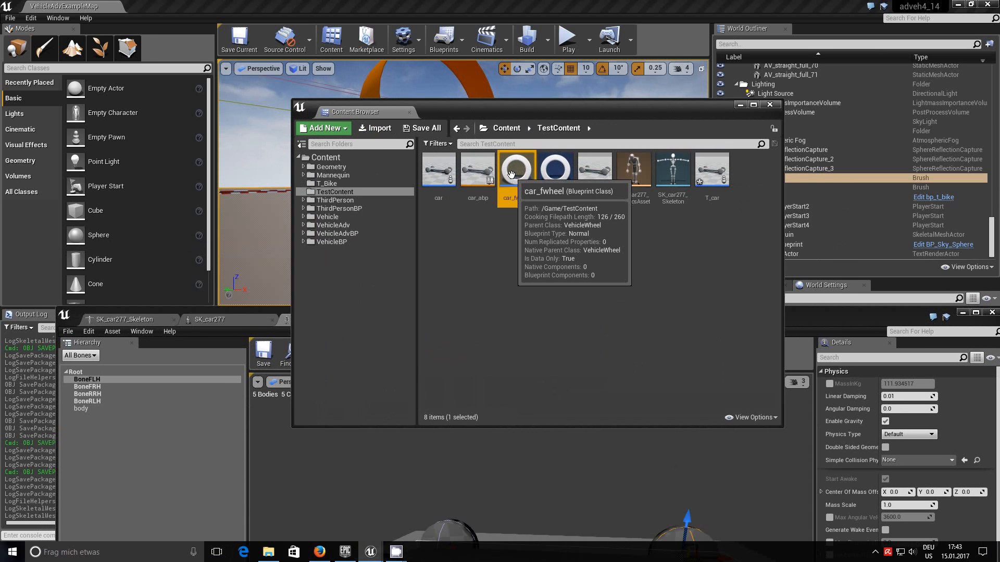
double_click(514, 172)
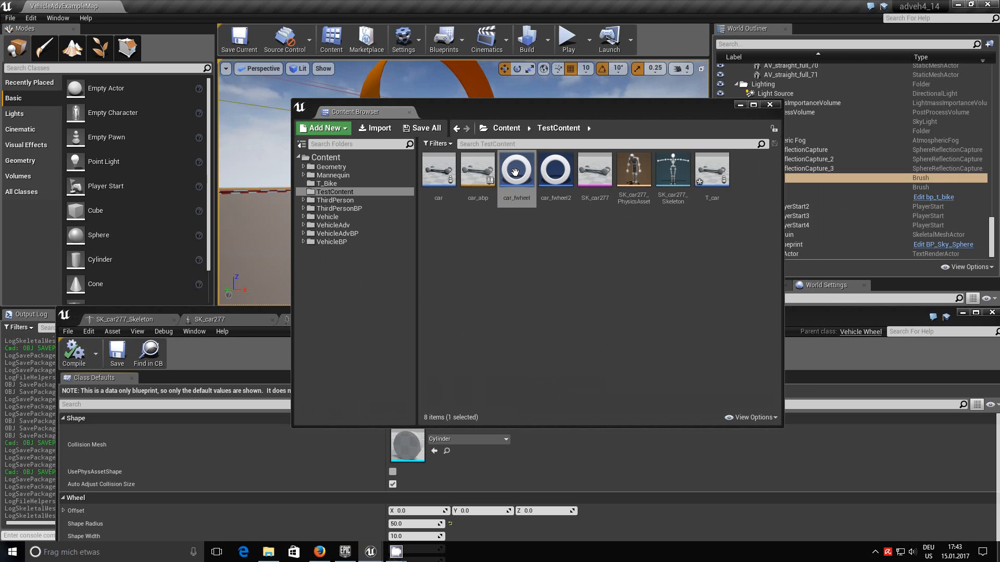
left_click_drag(834, 323, 802, 123)
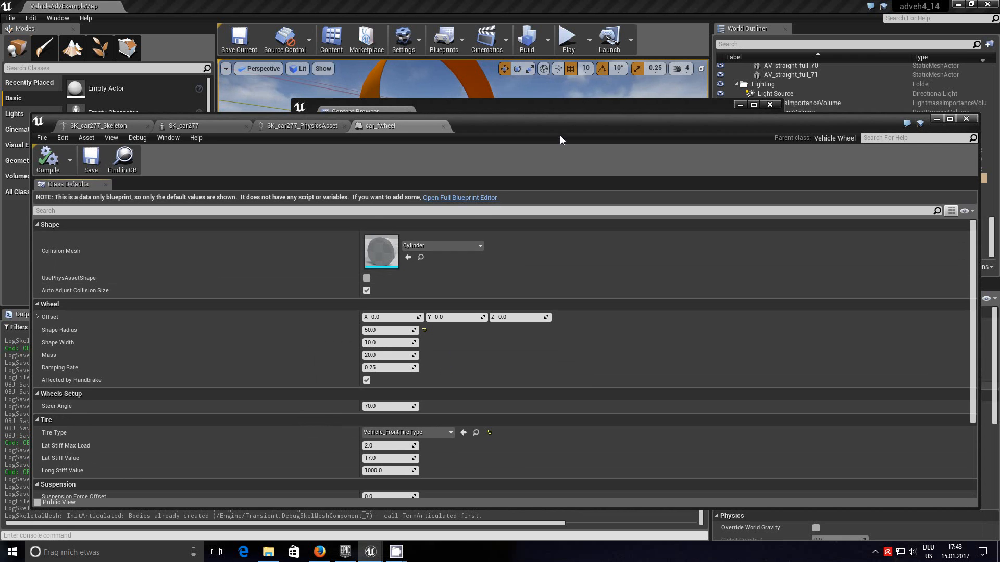
Step: Create a new Blueprint Class in the TestContent folder with VehicleWheel as its parent class
left_click_drag(562, 129, 551, 180)
left_click(570, 111)
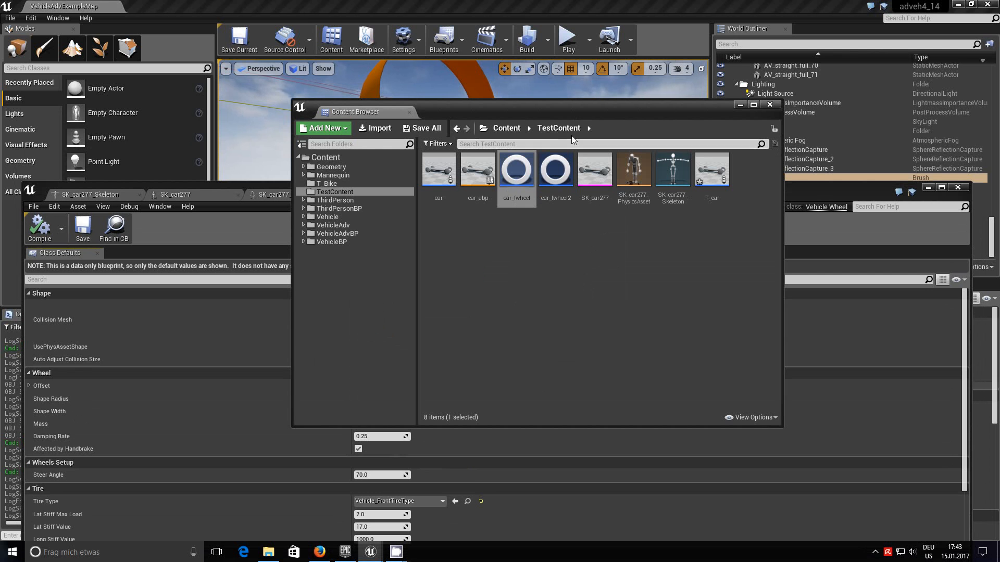
right_click(470, 284)
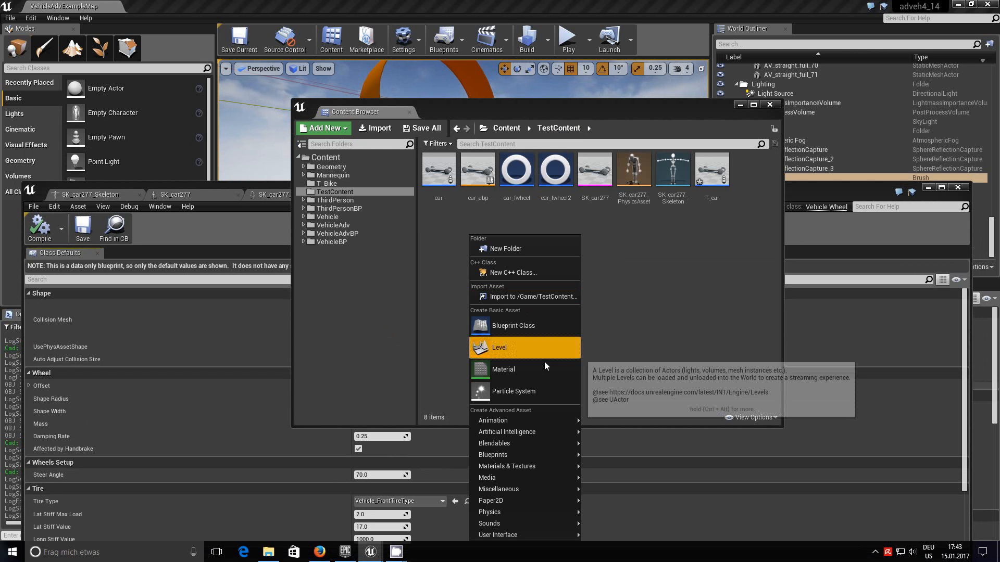
left_click(536, 329)
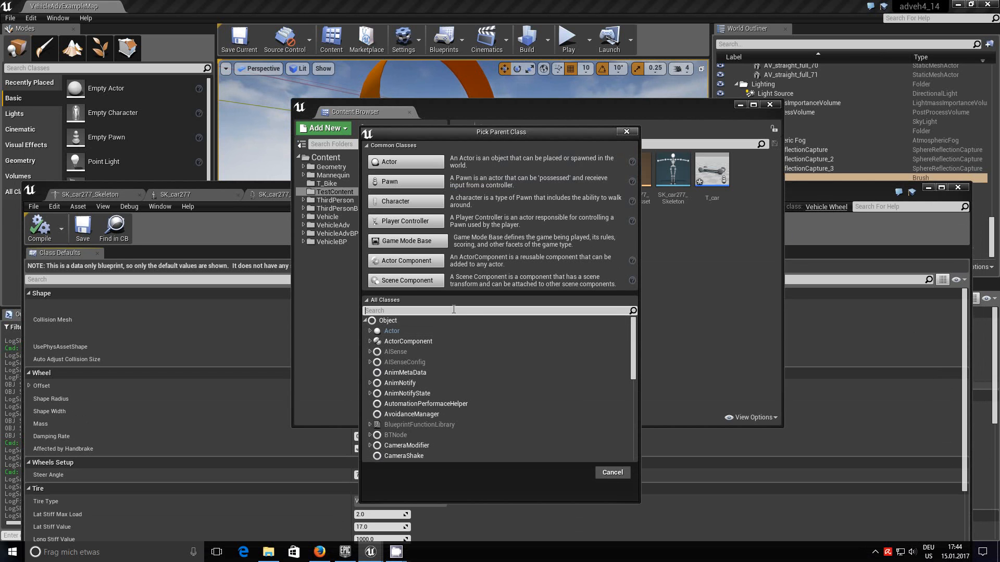
type("qwh")
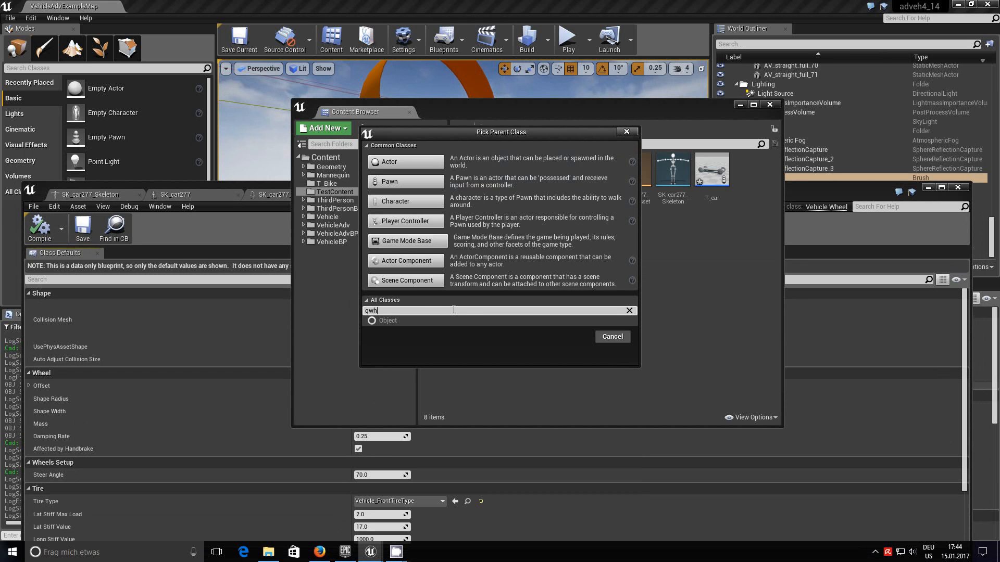
key("BackSpace")
key("BackSpace")
key("BackSpace")
type("wh")
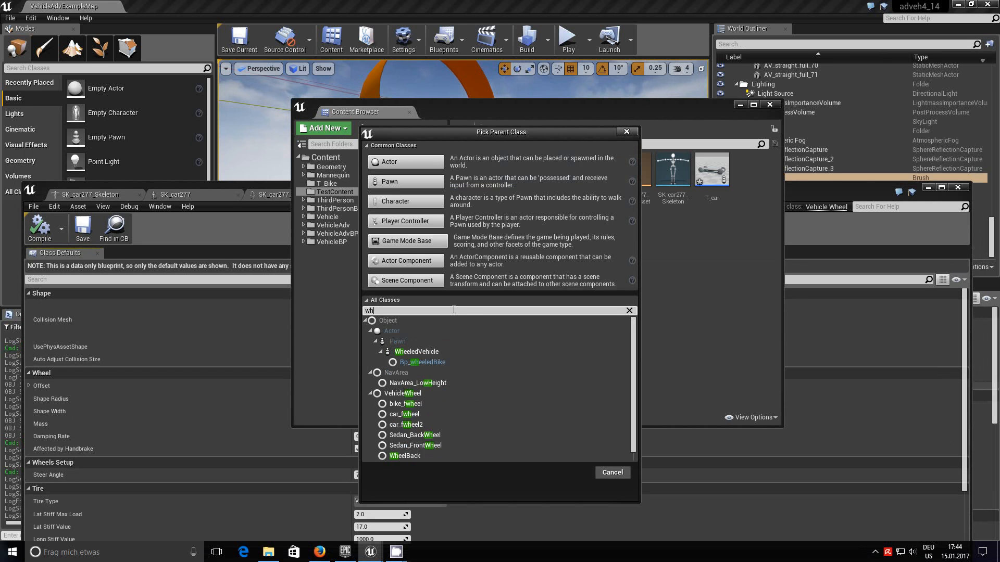
left_click(423, 395)
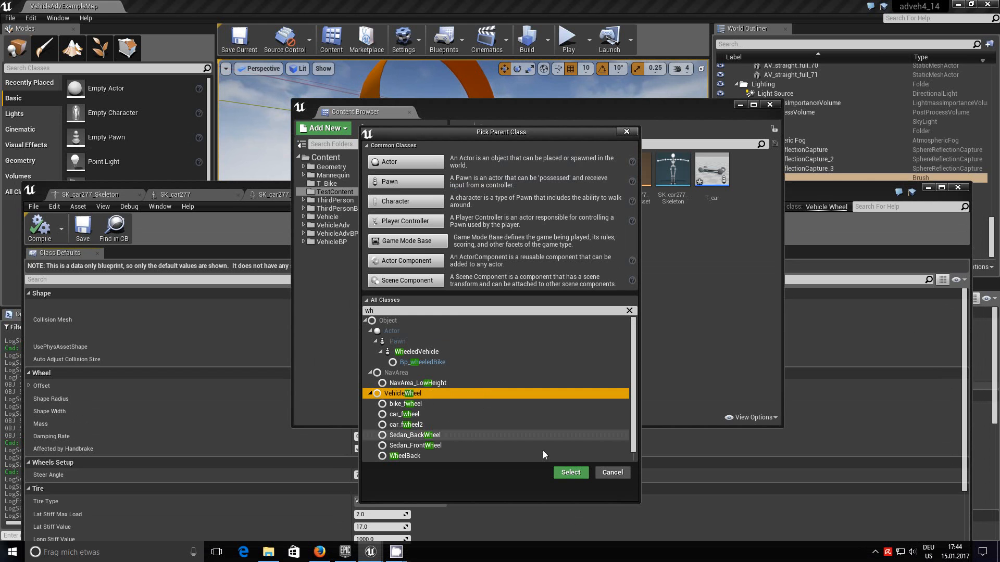
left_click(571, 473)
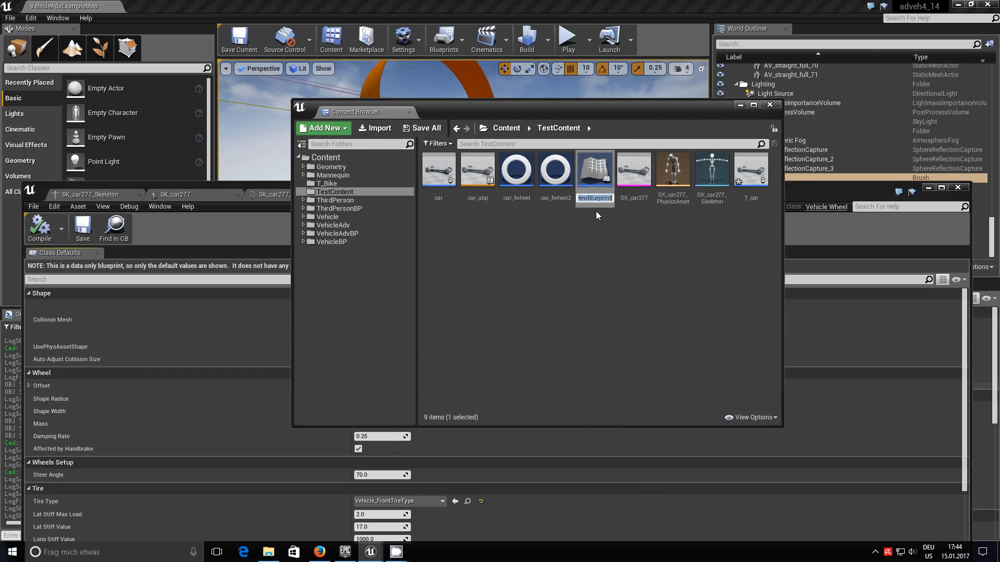
Step: Open the new wheel blueprint, close its Event Graph and bring its default wheel settings into full view
left_click(592, 172)
double_click(593, 171)
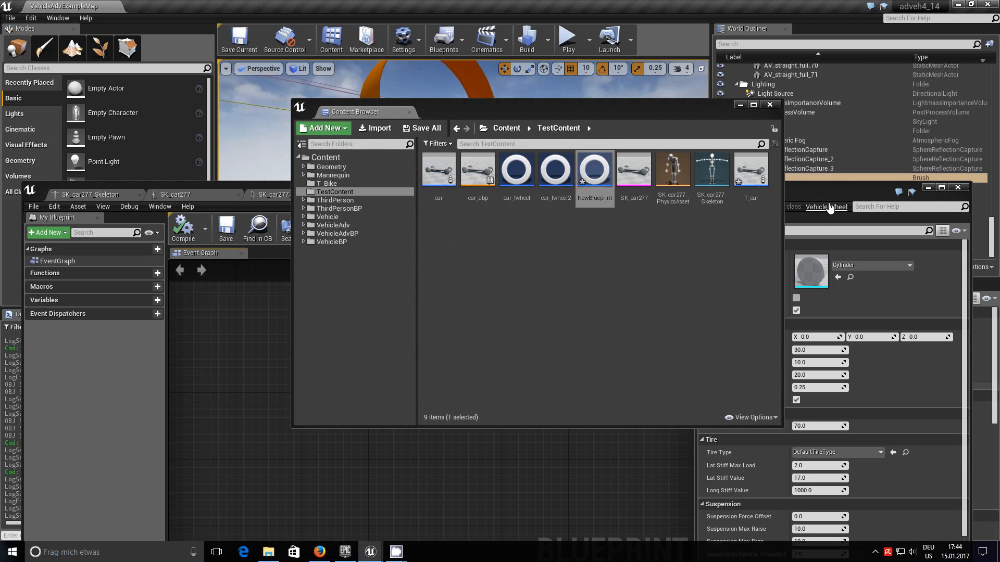
left_click(815, 193)
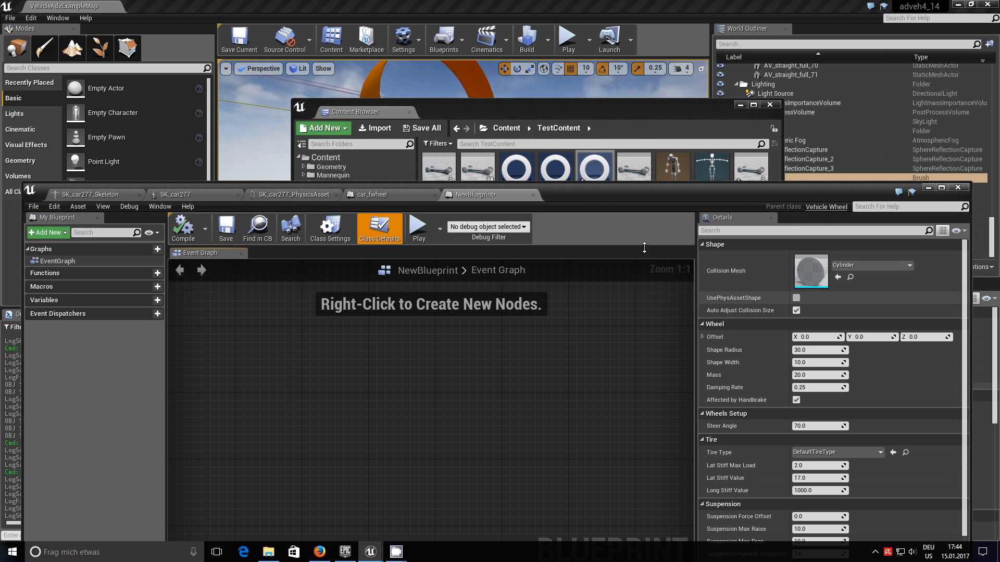
left_click(240, 254)
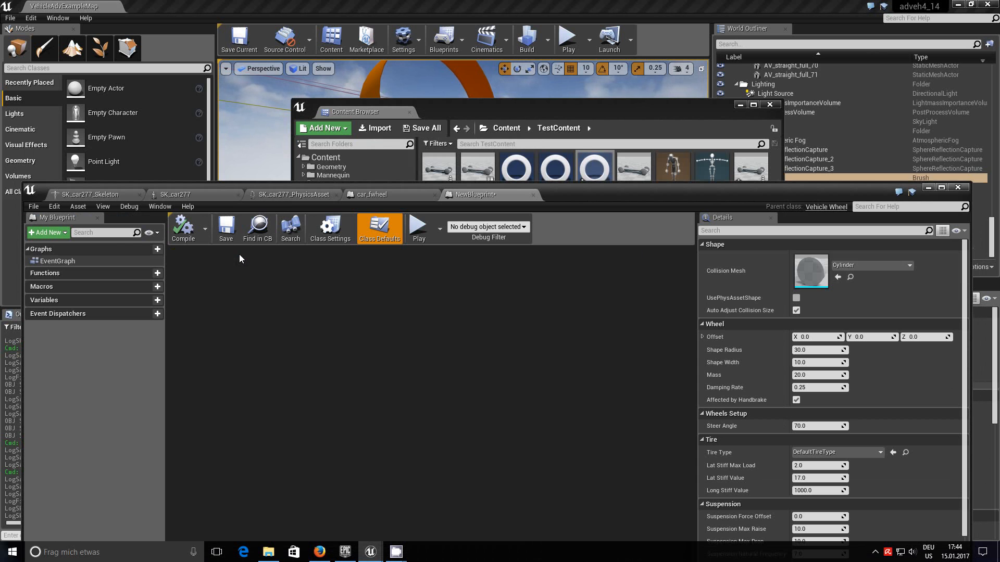
left_click_drag(801, 201, 806, 92)
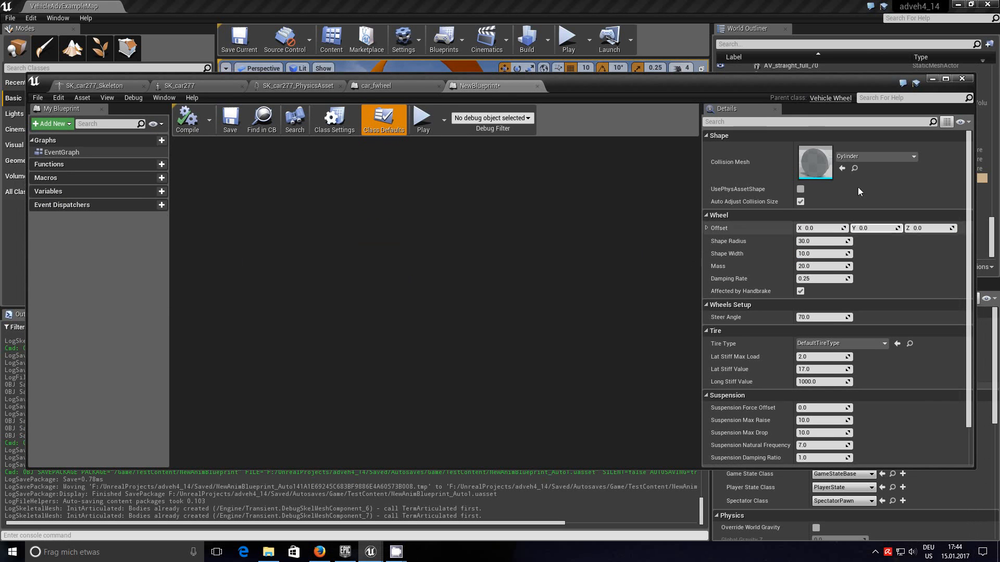
Step: Return to car_fwheel and review its shape, wheel, steering, tire, suspension and brake settings
left_click(404, 88)
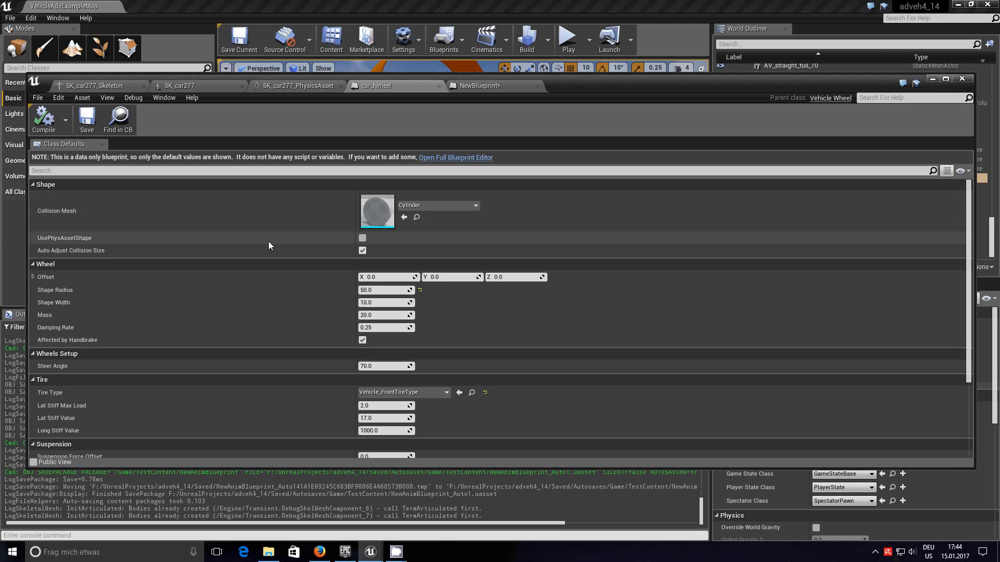
mouse_move(84, 238)
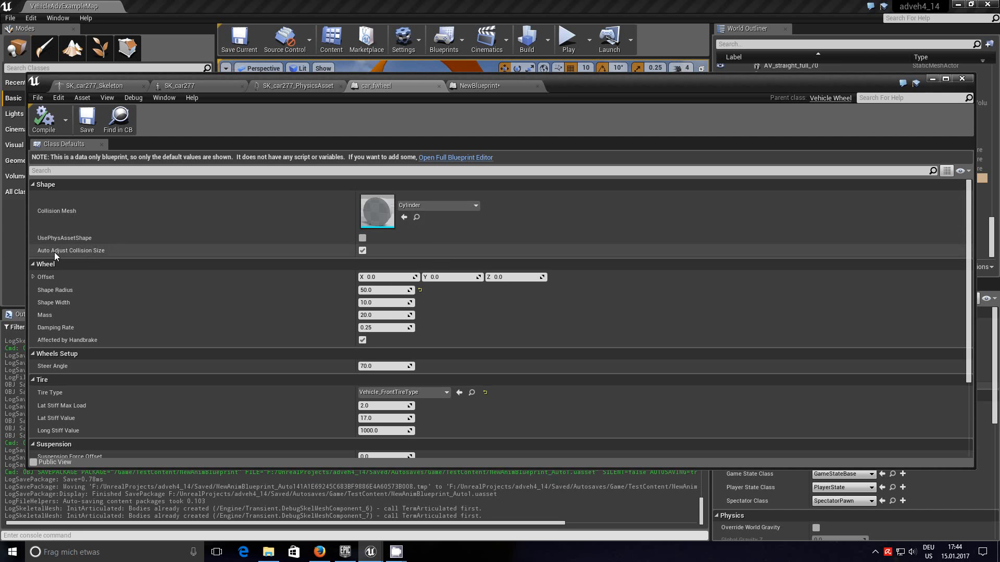
mouse_move(56, 255)
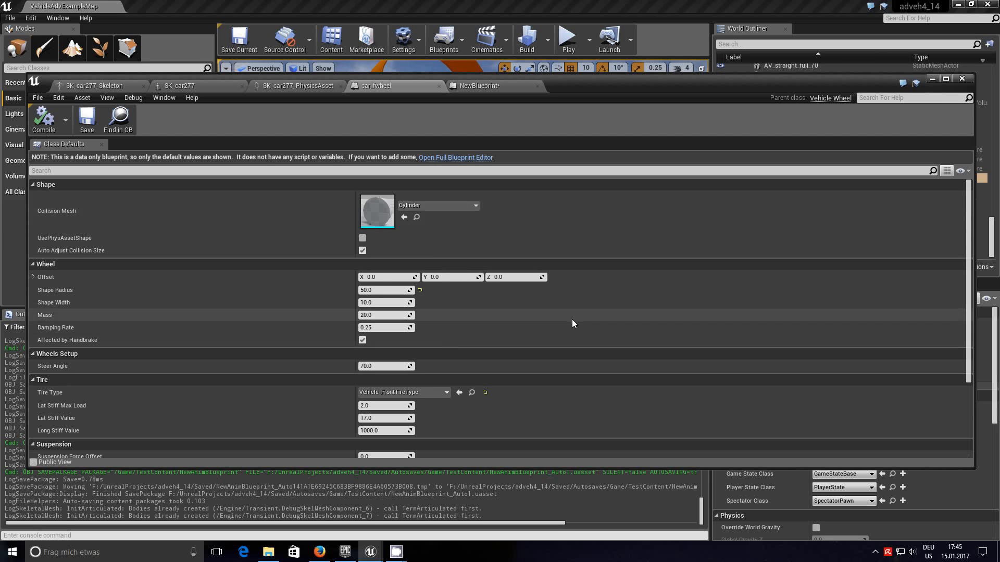
scroll(572, 318, "down", 4)
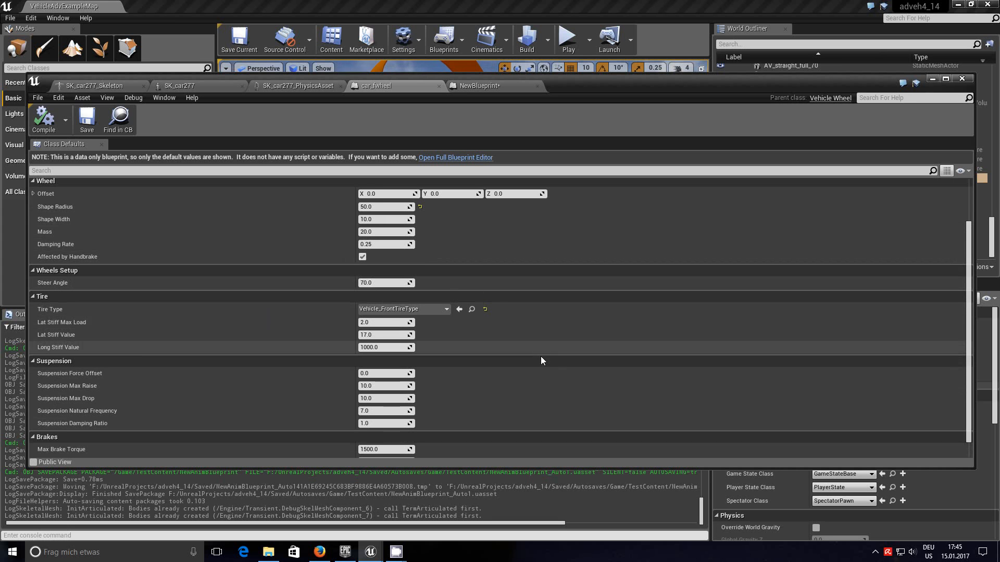
scroll(541, 356, "down", 1)
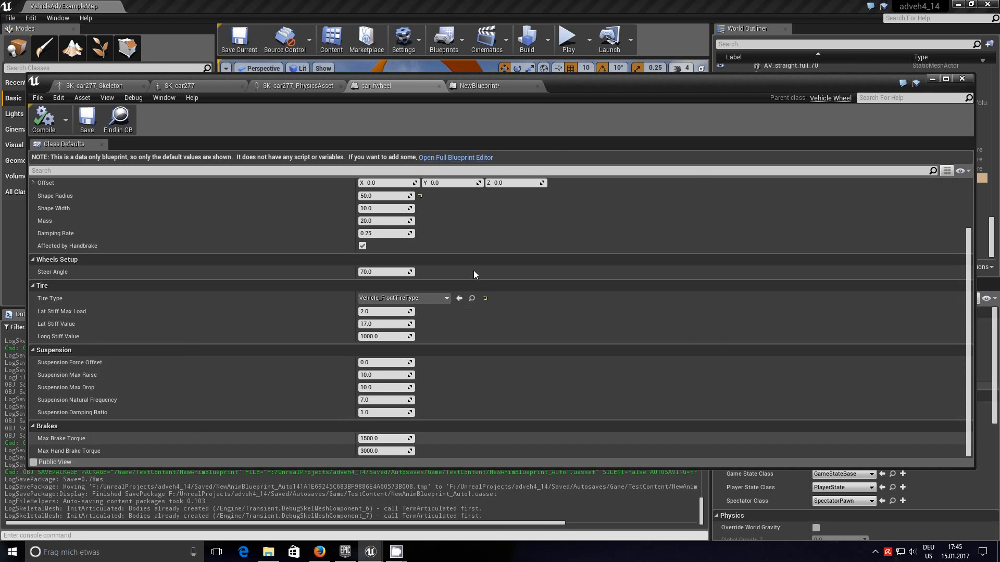
Step: Close the NewBlueprint editor and delete the NewBlueprint asset from the TestContent folder
left_click(480, 86)
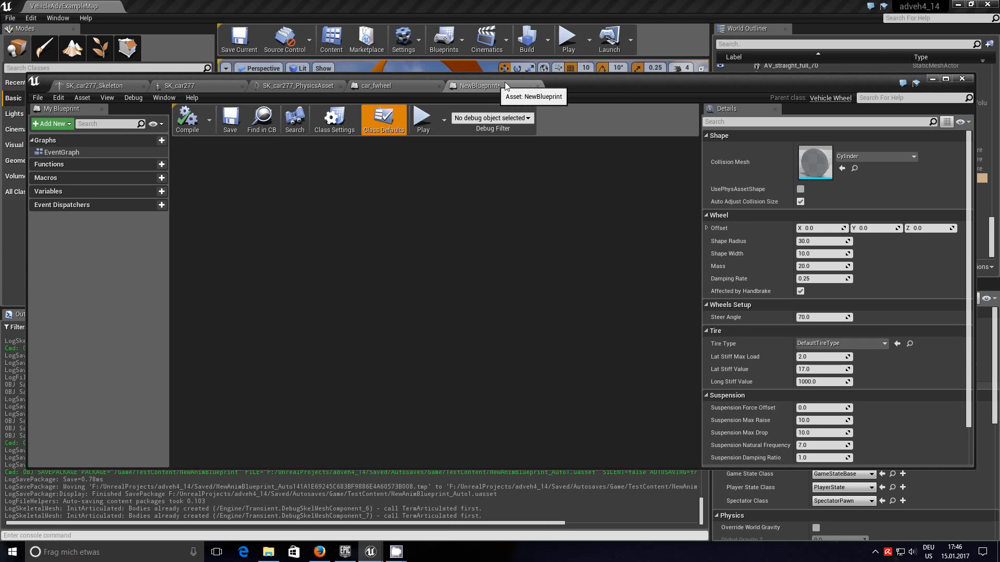
left_click(537, 86)
left_click_drag(524, 81, 504, 239)
right_click(600, 177)
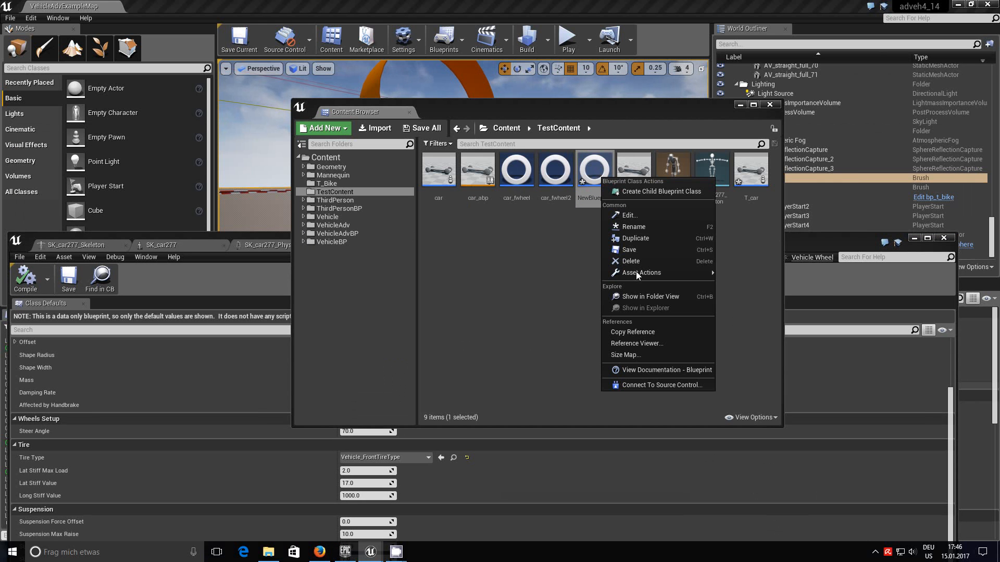
left_click(648, 263)
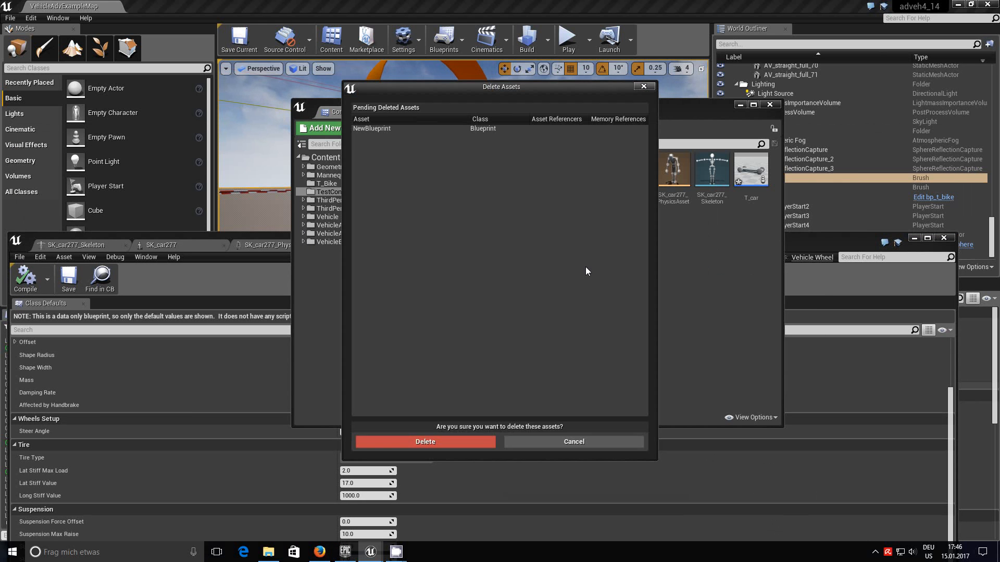
left_click(455, 443)
Step: Create a new Data Asset in the TestContent folder with TireType as its class
right_click(462, 258)
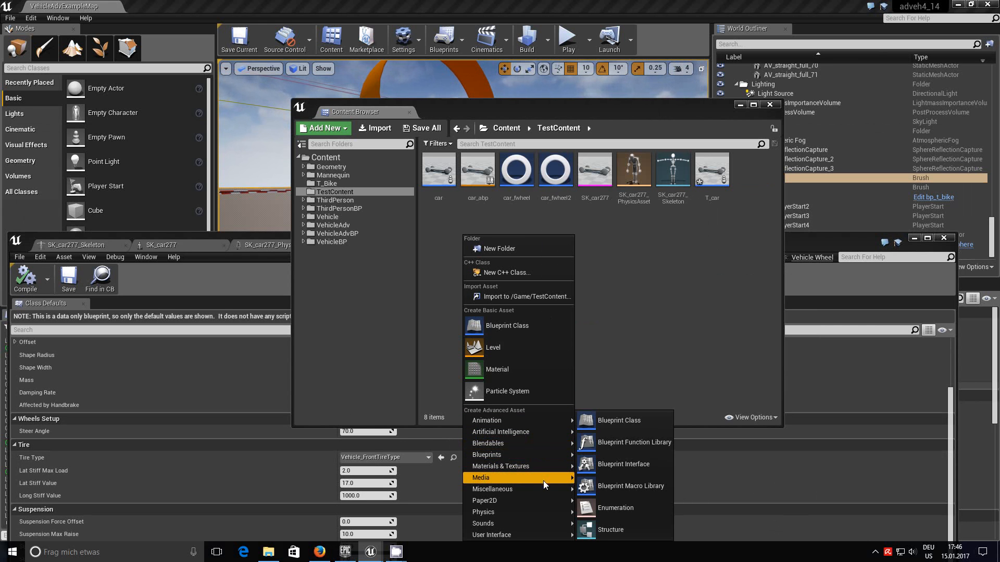
mouse_move(539, 489)
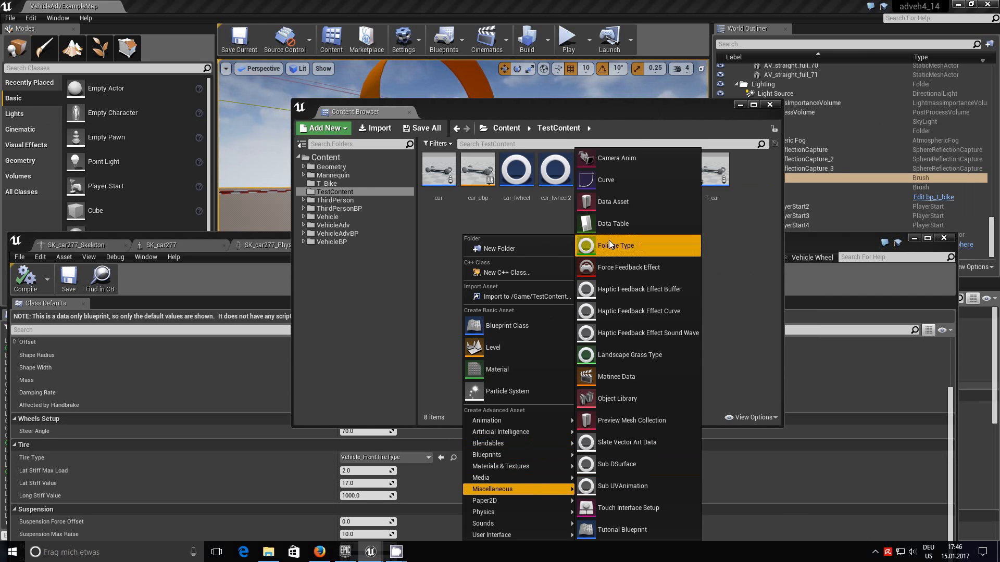
left_click(615, 204)
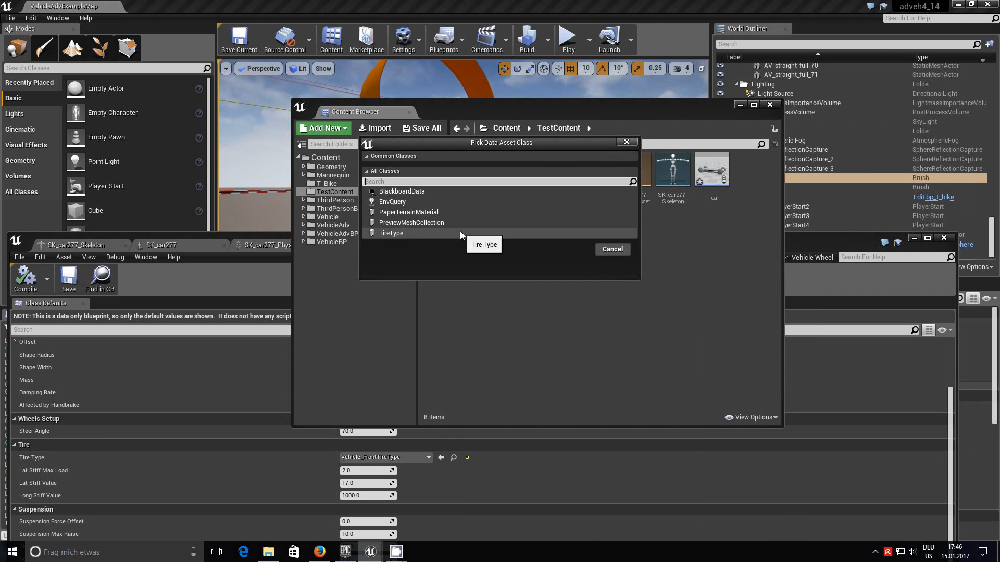
left_click(386, 234)
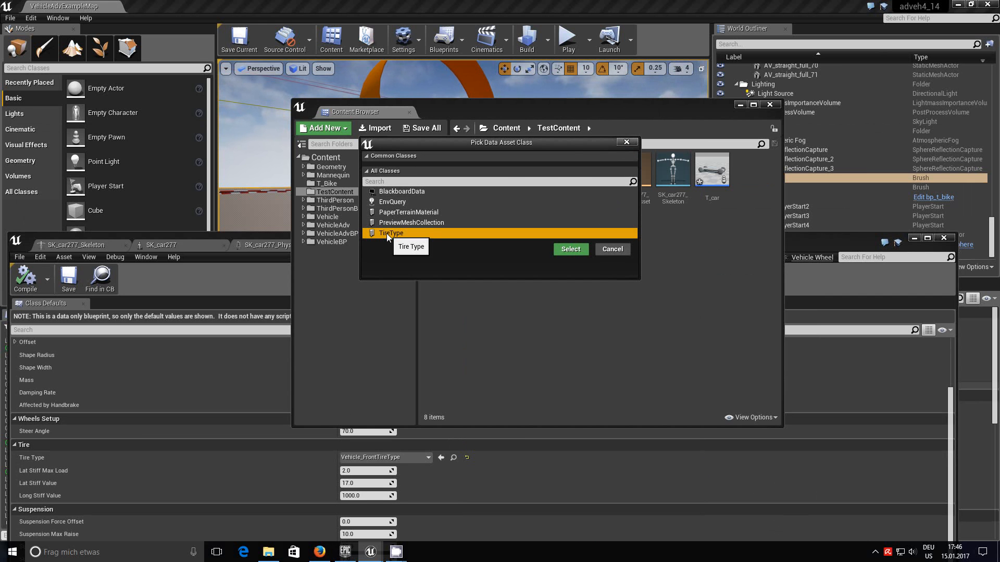
left_click(570, 249)
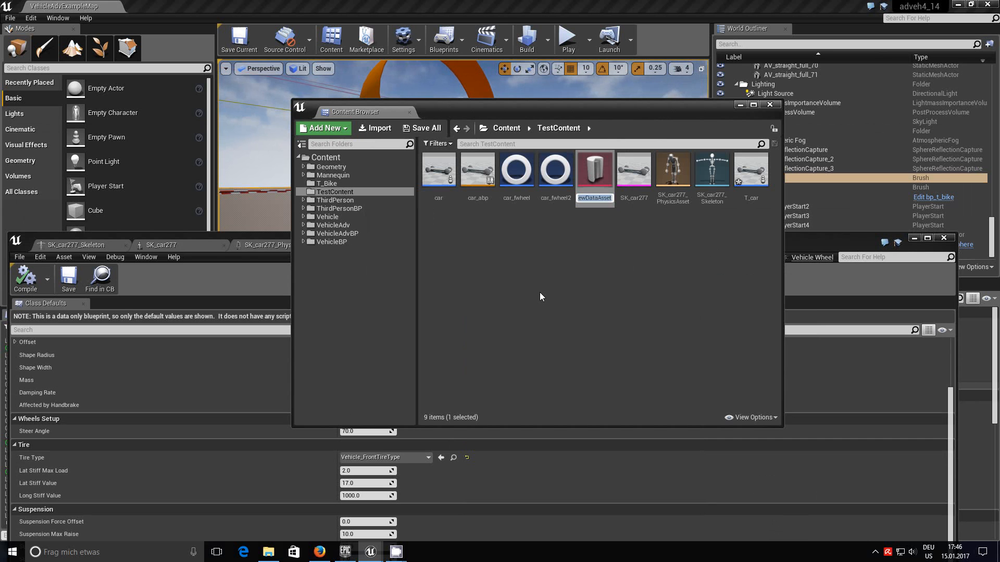
Step: Name the new data asset DA_CarTyre
type("DA")
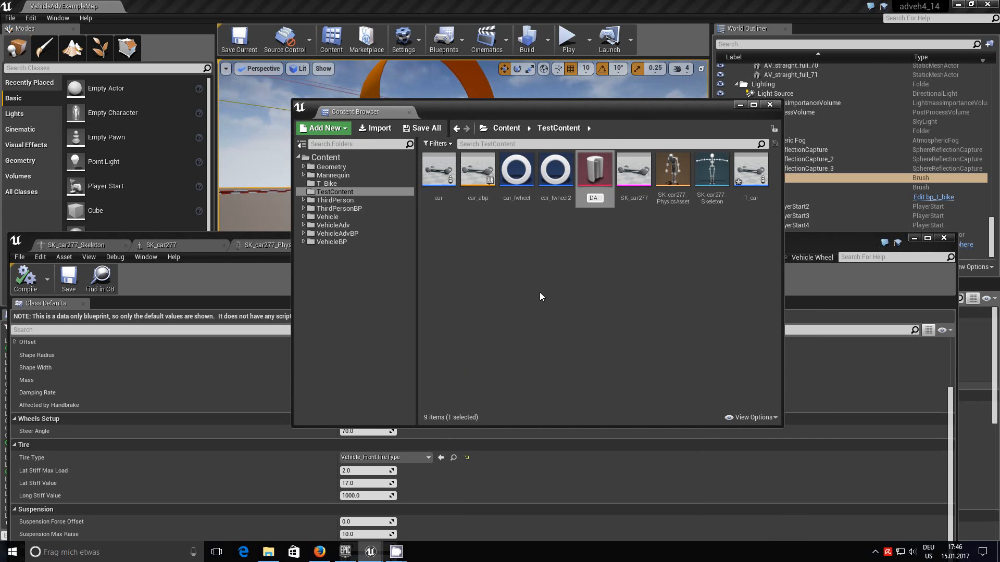
type("_C")
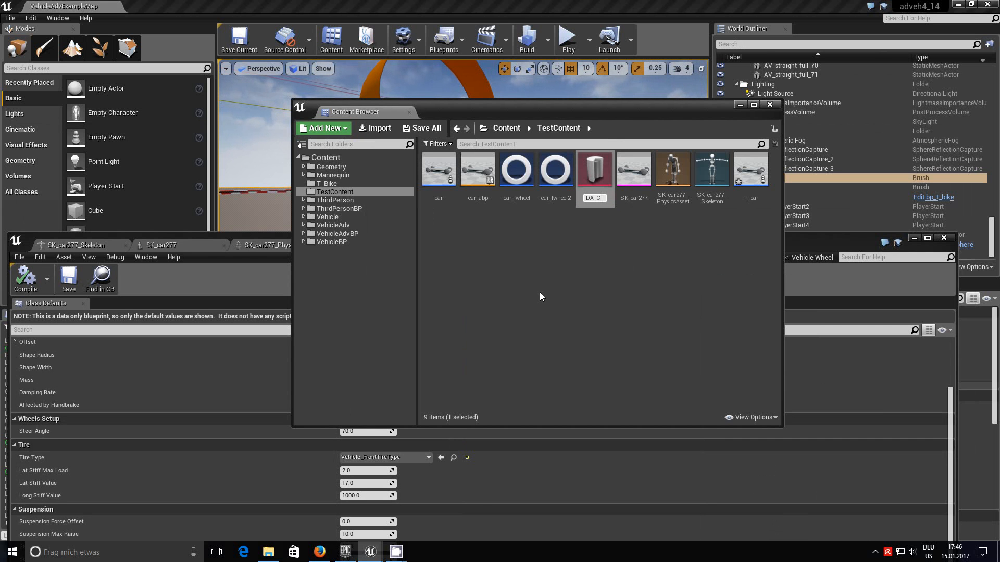
type("artyre")
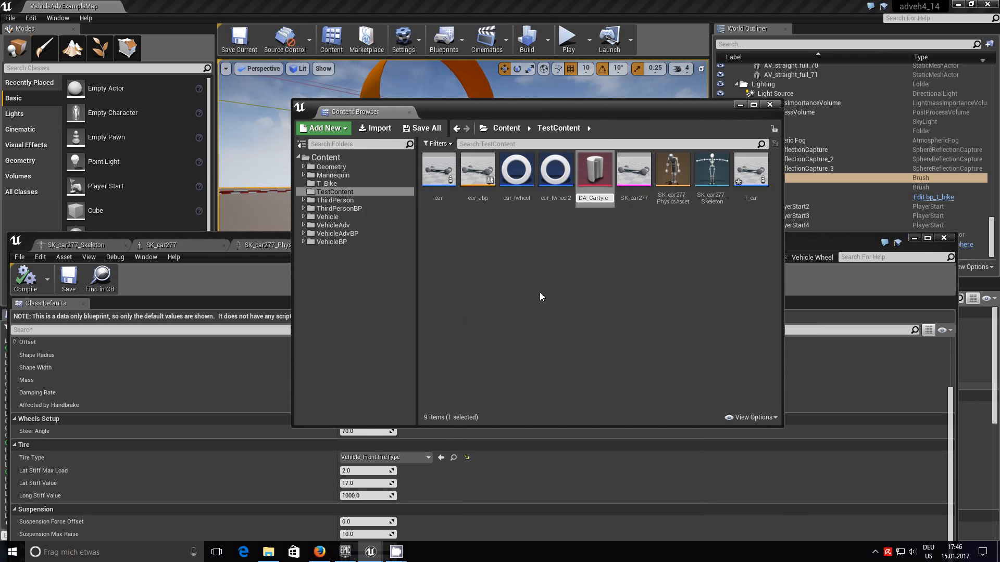
key("Left")
key("Left")
key("Left")
key("BackSpace")
type("T")
key("End")
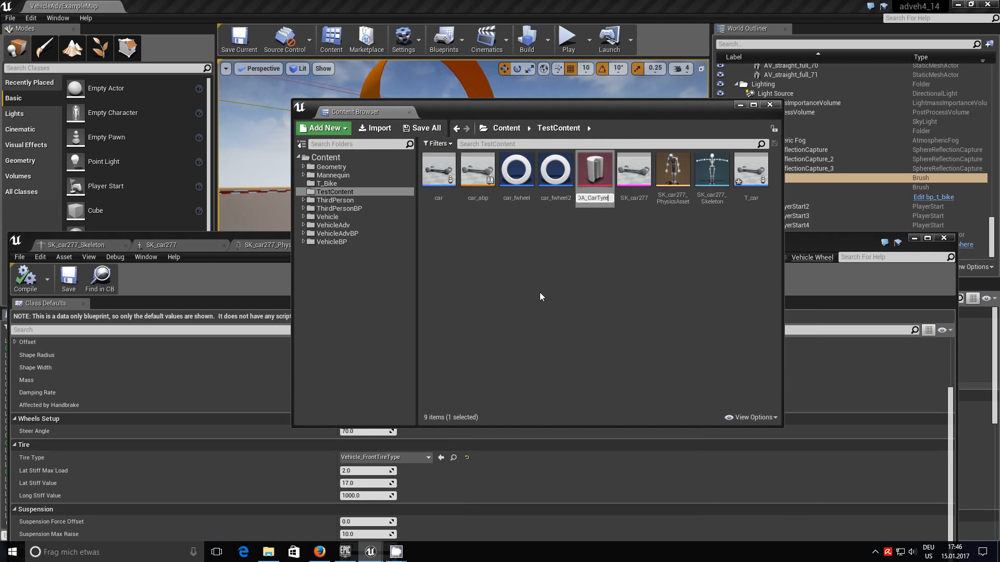
key("Return")
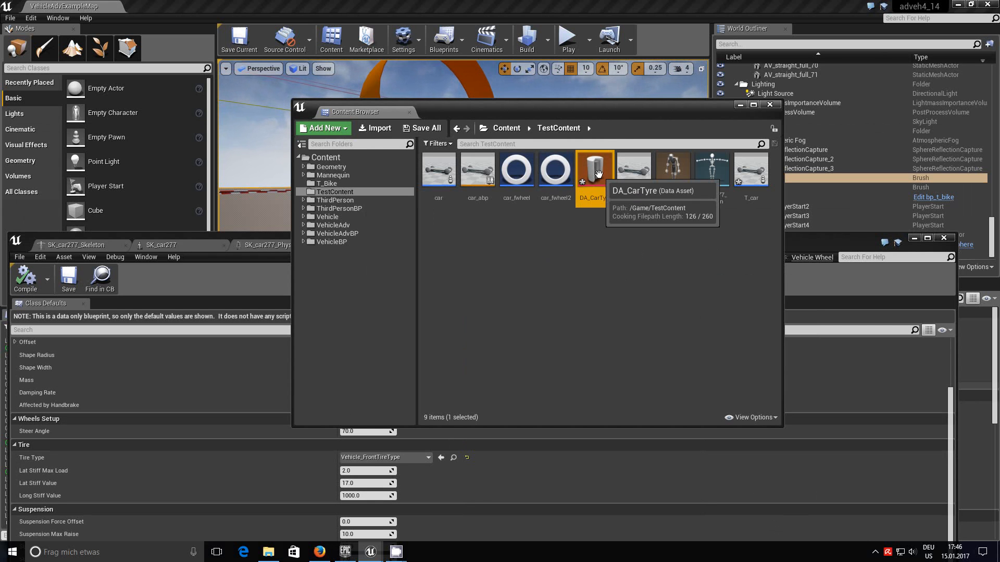
Step: Open DA_CarTyre, set its Friction Scale to 2.0 and save the asset
double_click(596, 173)
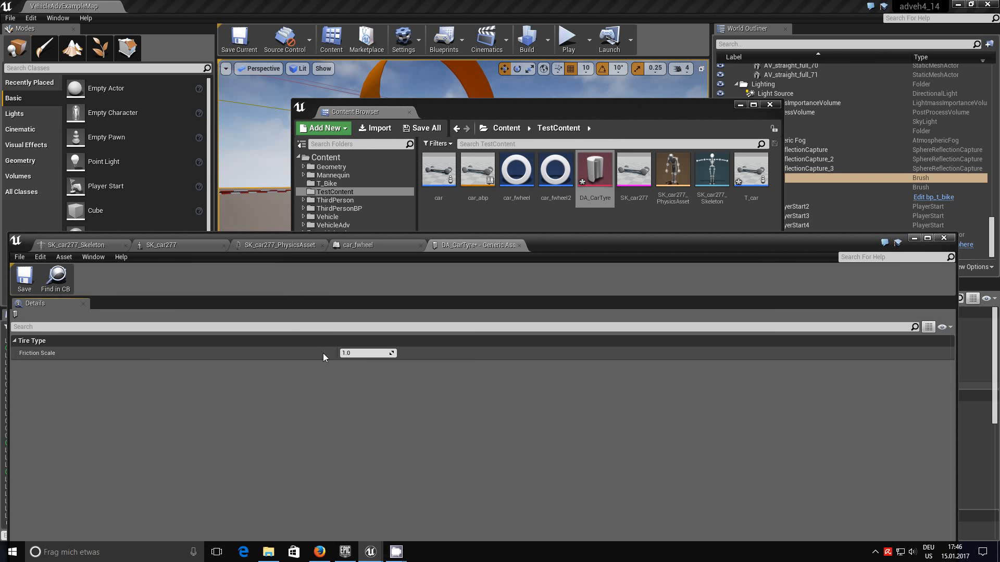
left_click(361, 353)
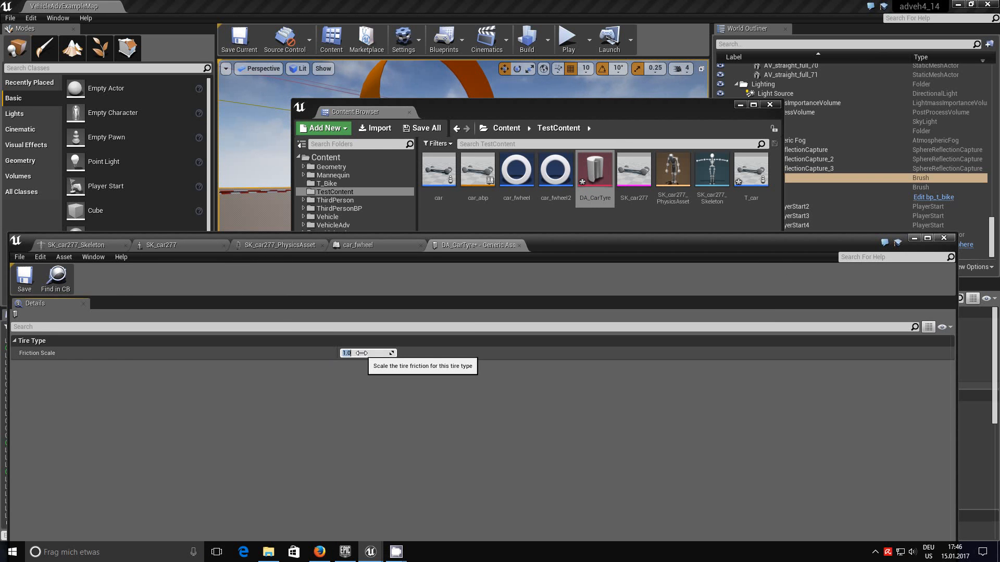
type("2")
key("Return")
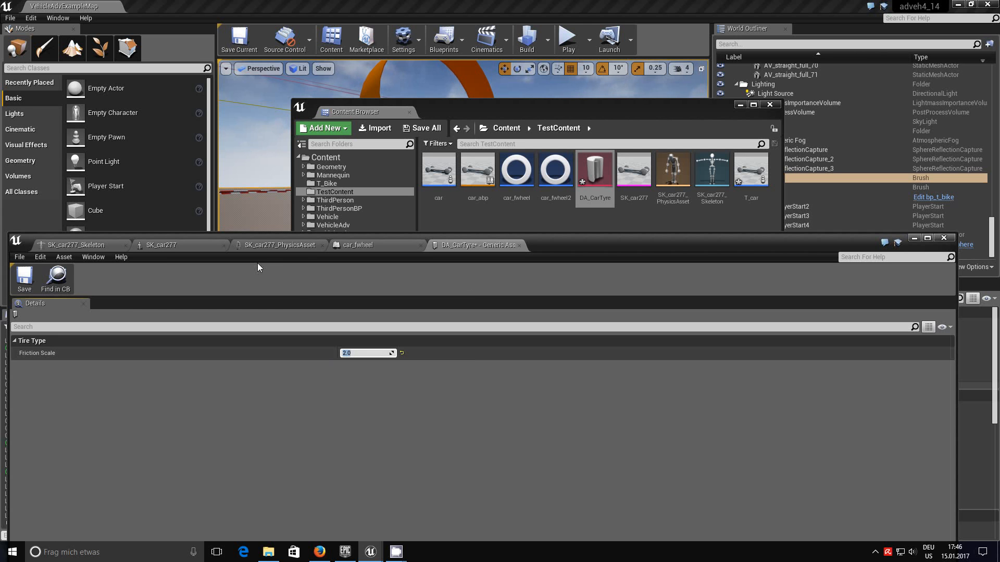
left_click(26, 281)
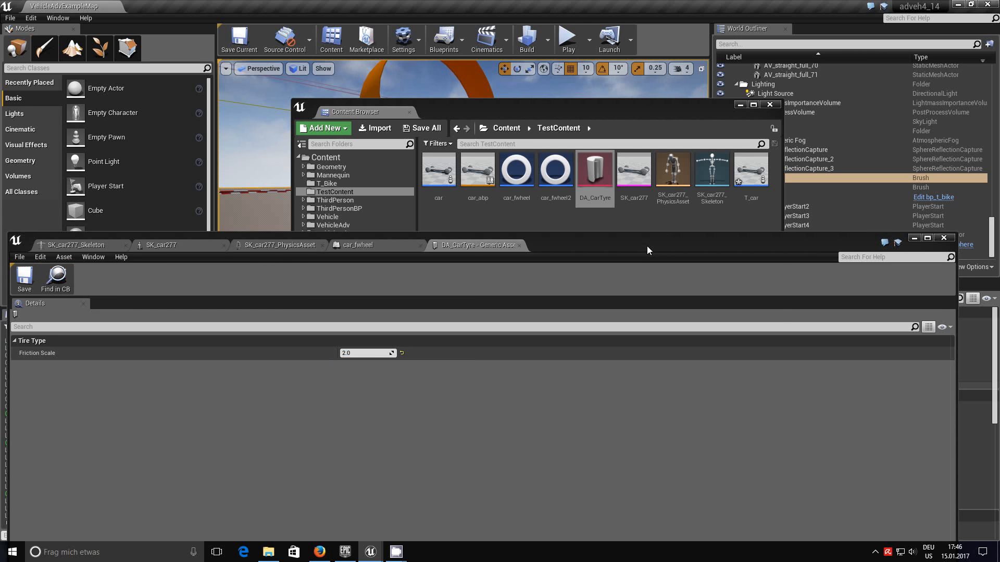
Step: Return to the car_fwheel blueprint and set its Tire Type to DA_CarTyre
left_click(610, 222)
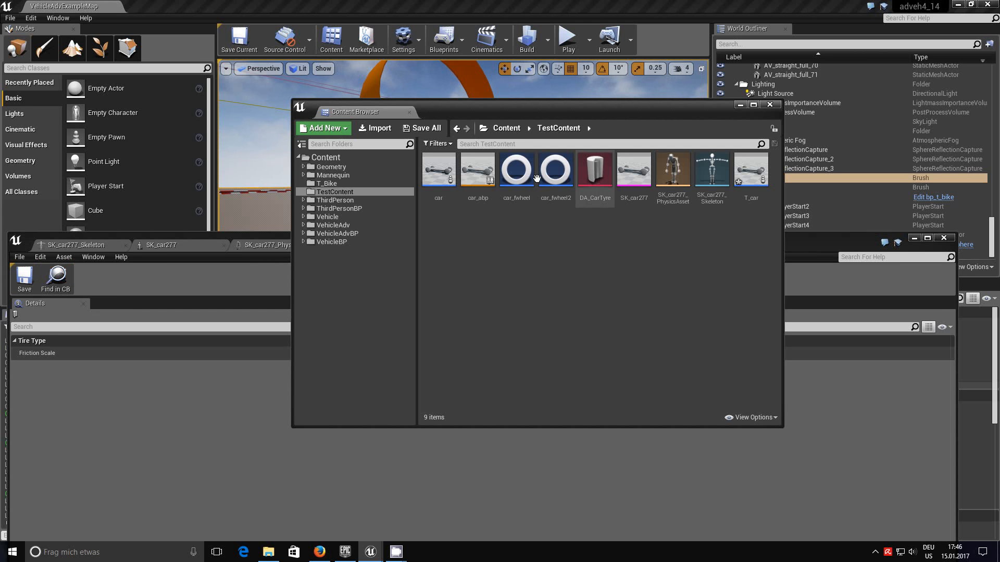
double_click(518, 172)
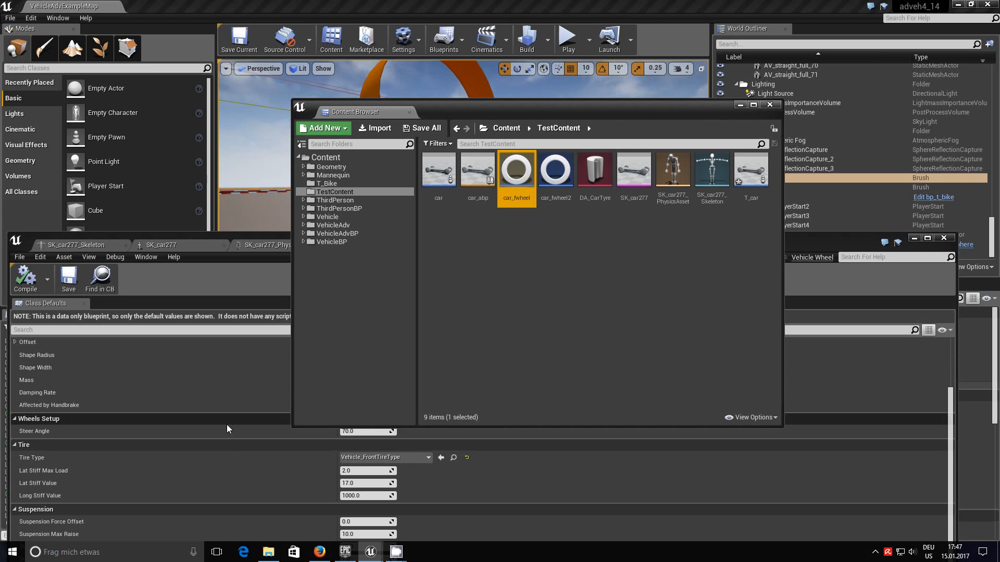
left_click(424, 457)
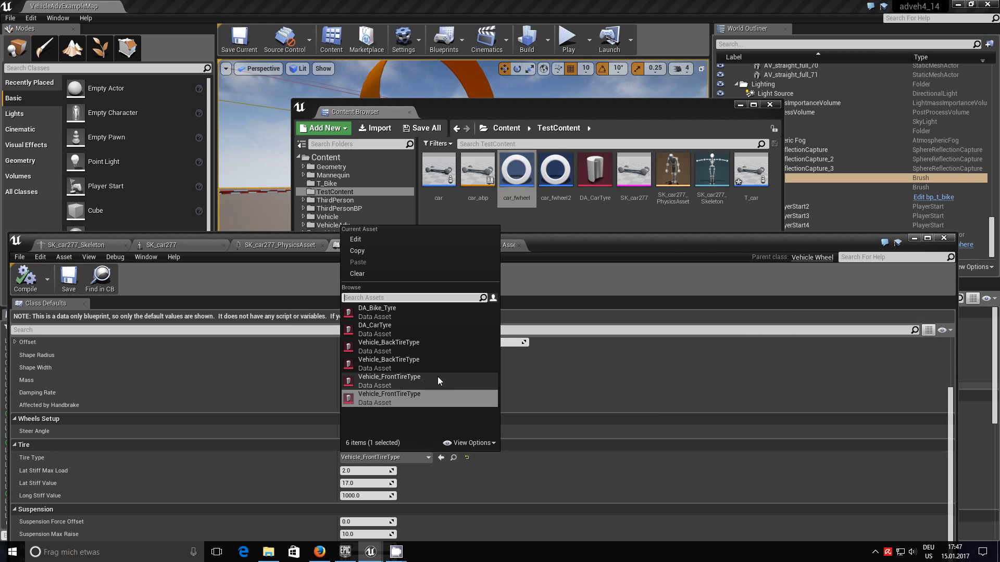
left_click(402, 329)
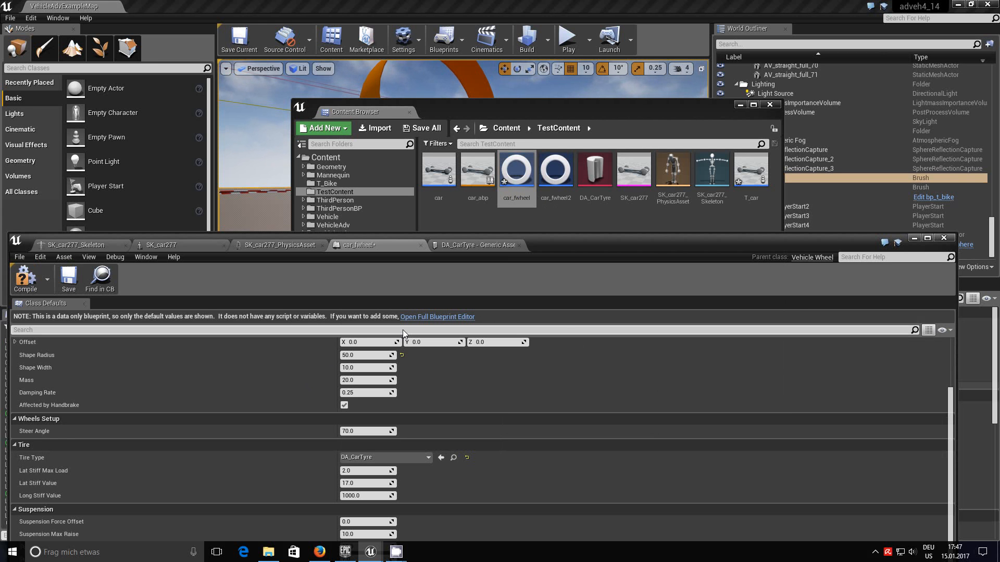
left_click(558, 171)
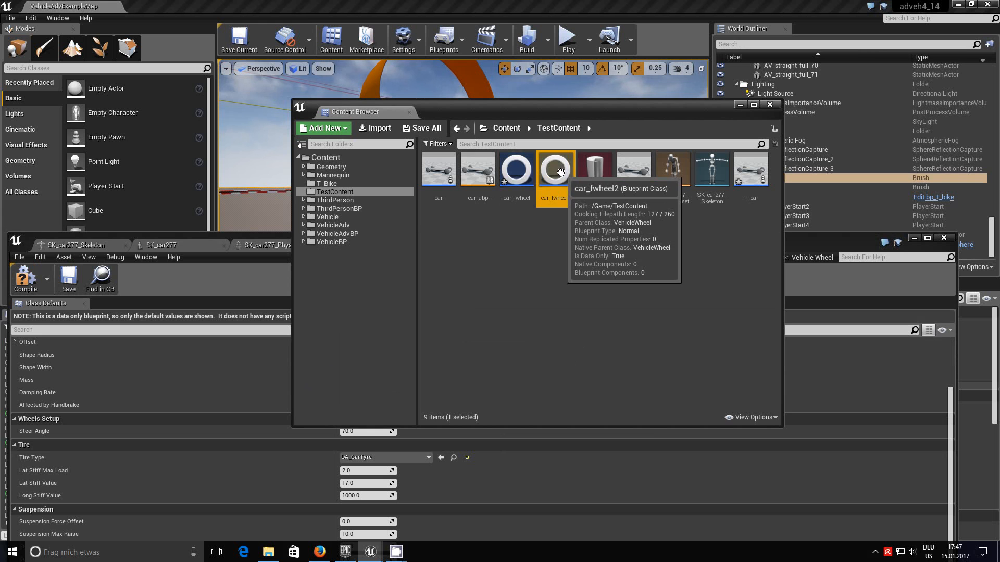
left_click(429, 458)
left_click(583, 259)
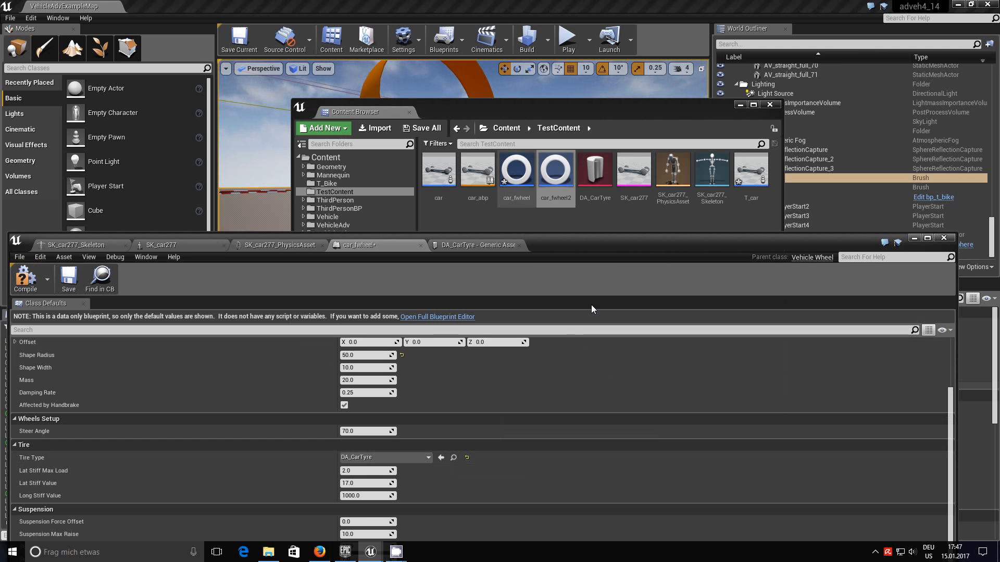
Step: Review the SK_car277 skeleton's bones, the physics asset assigned to the mesh, and the bodies in SK_car277_PhysicsAsset
left_click_drag(614, 245, 631, 126)
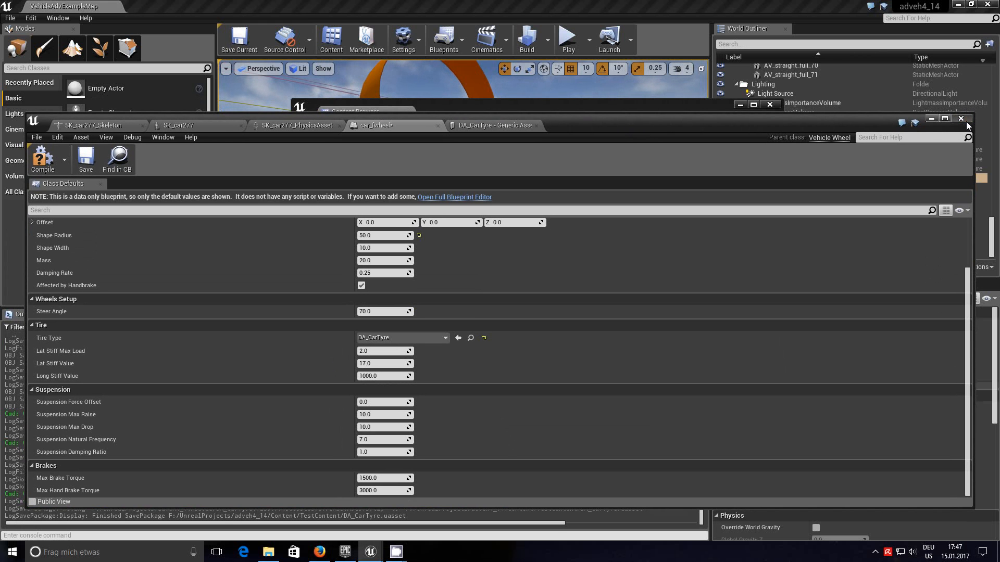
left_click(90, 125)
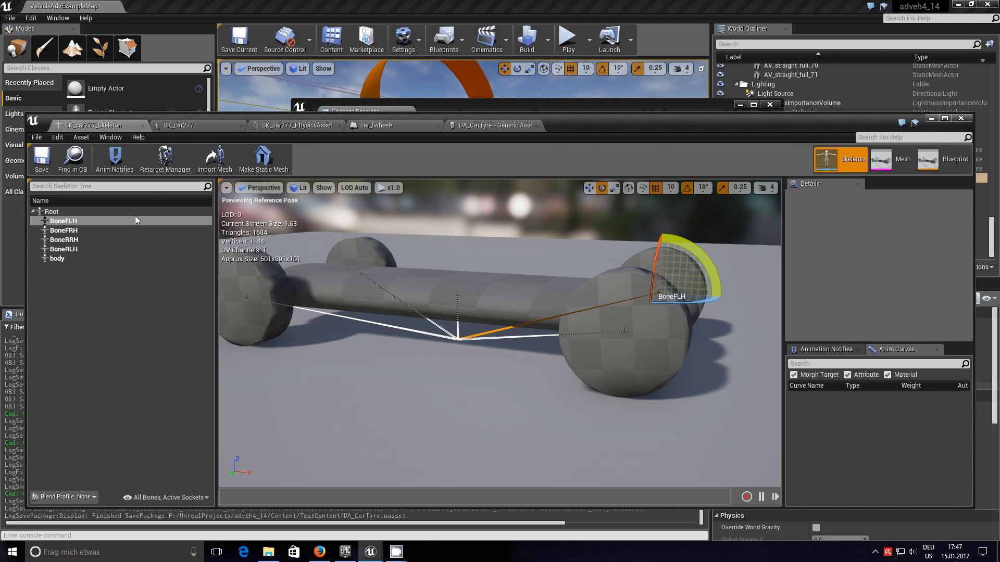
left_click(173, 127)
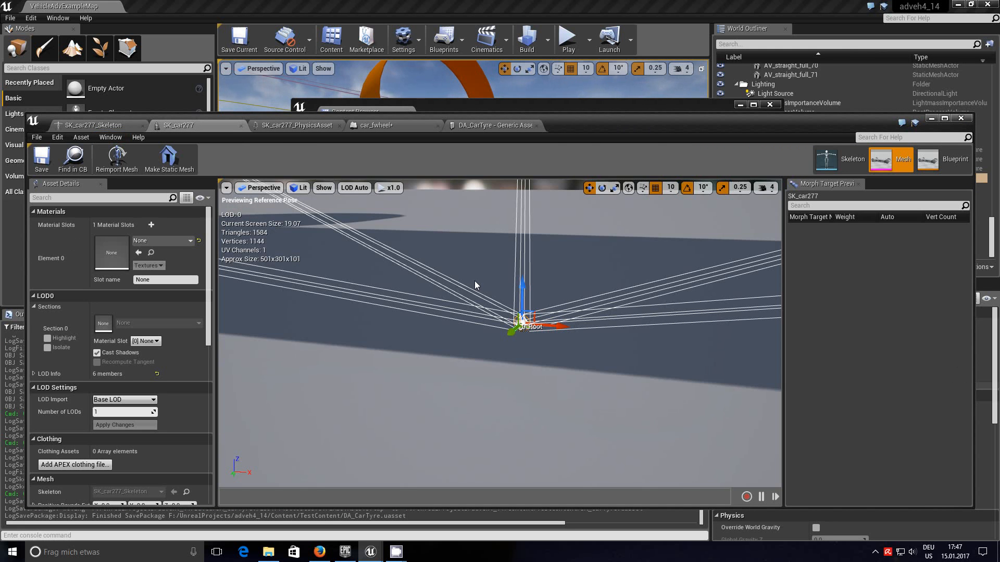
key("f")
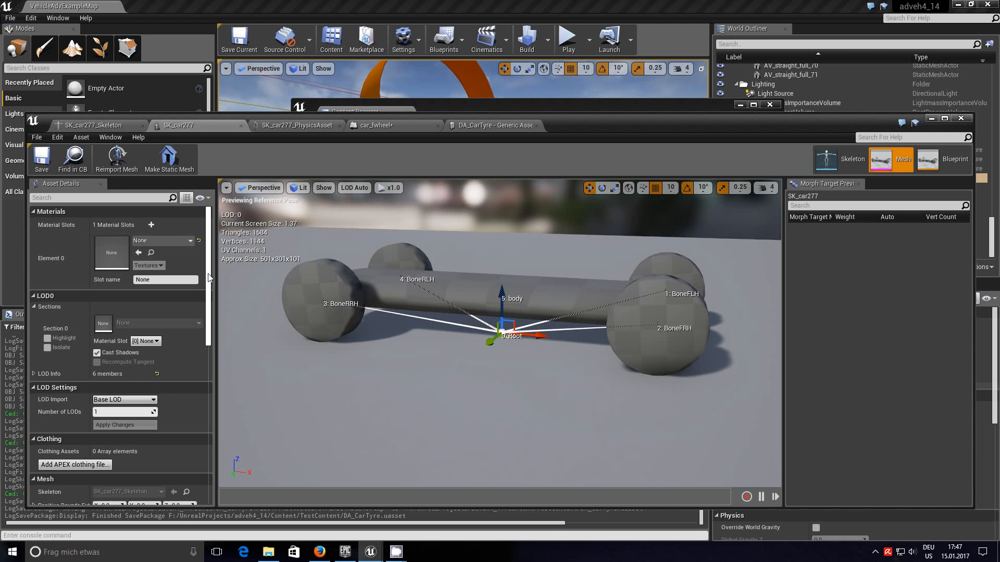
scroll(200, 310, "down", 4)
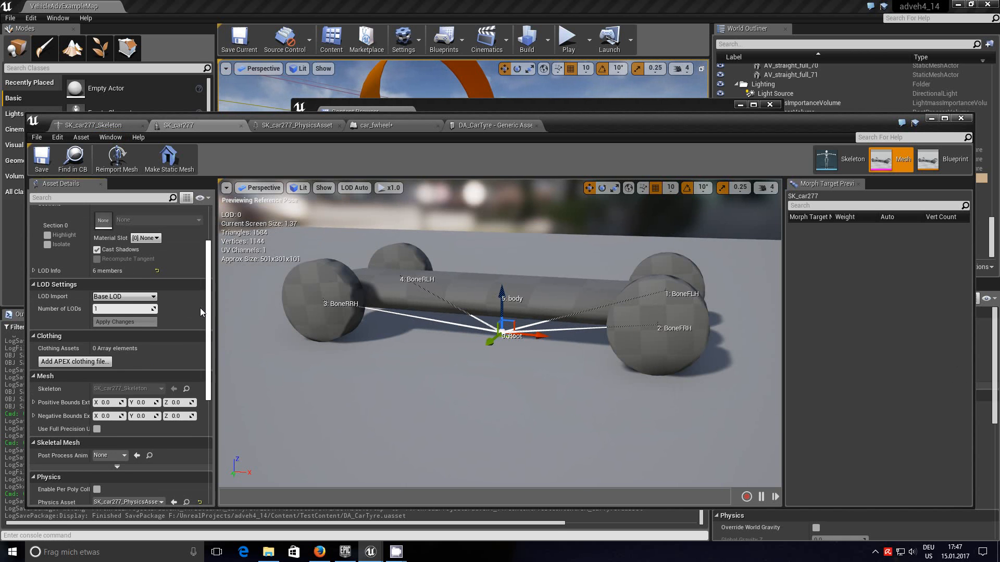
scroll(201, 309, "down", 3)
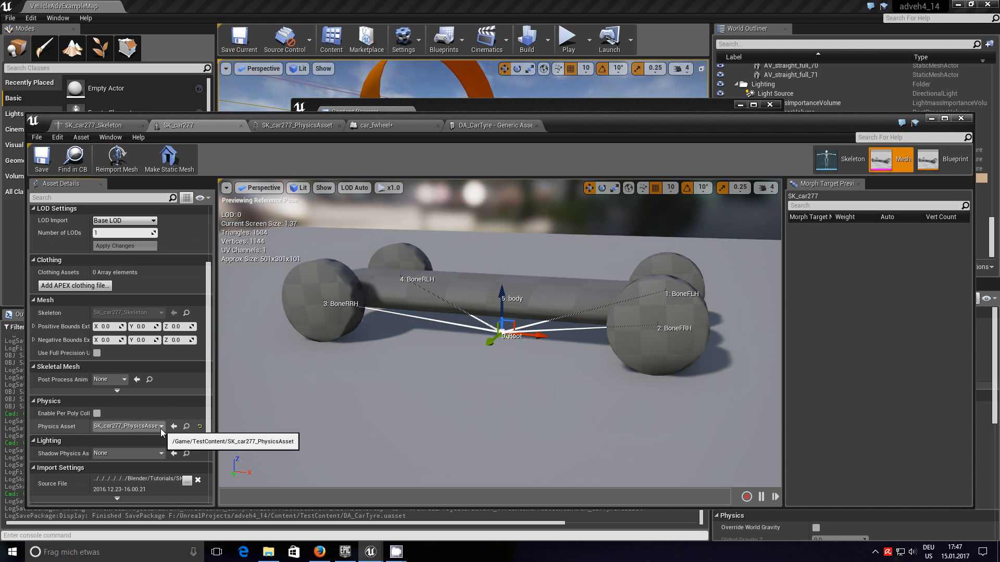
left_click(319, 128)
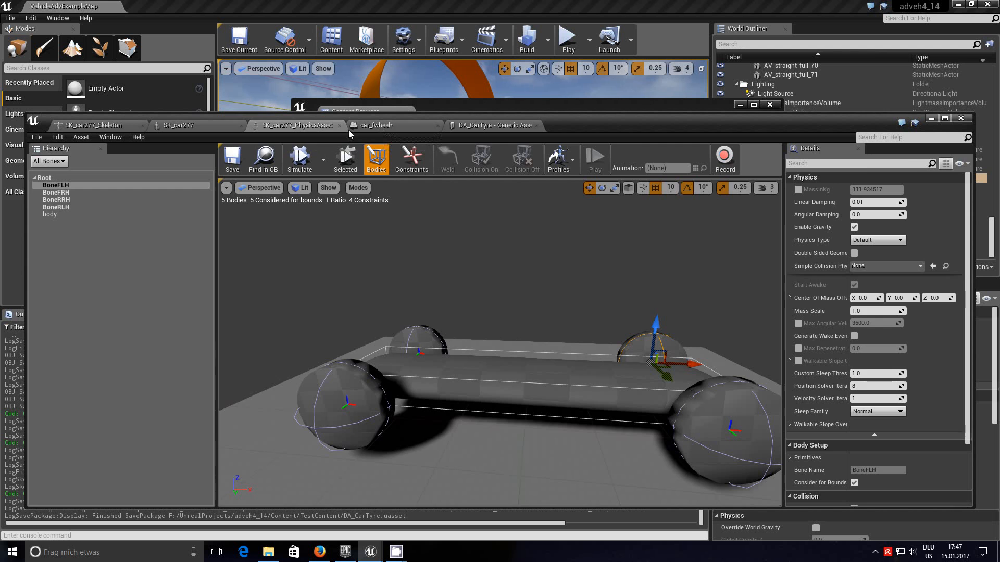
Step: Save the car_fwheel blueprint and close all open asset editors, including the skeleton, mesh, physics asset and DA_CarTyre
left_click(339, 126)
left_click(241, 126)
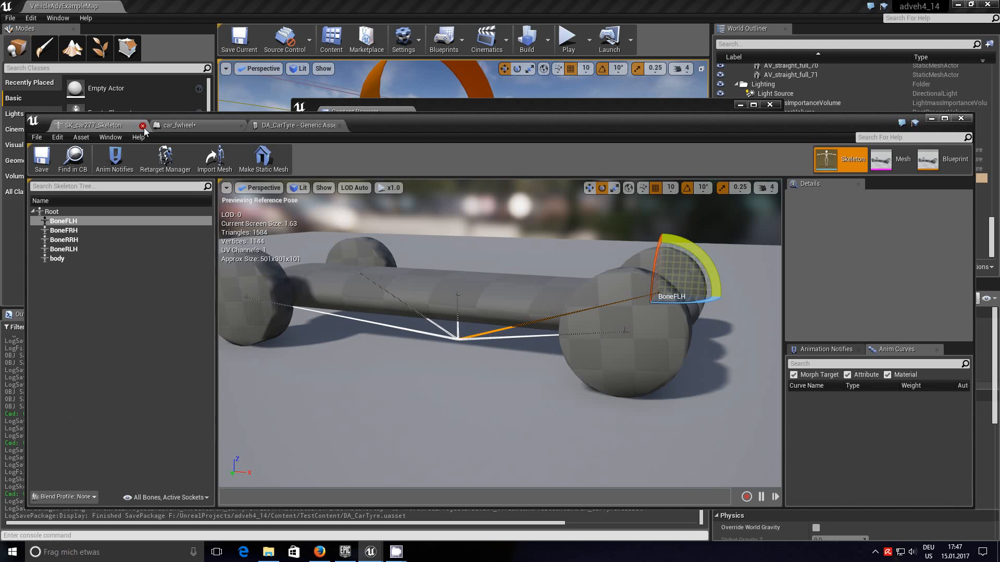
left_click(142, 126)
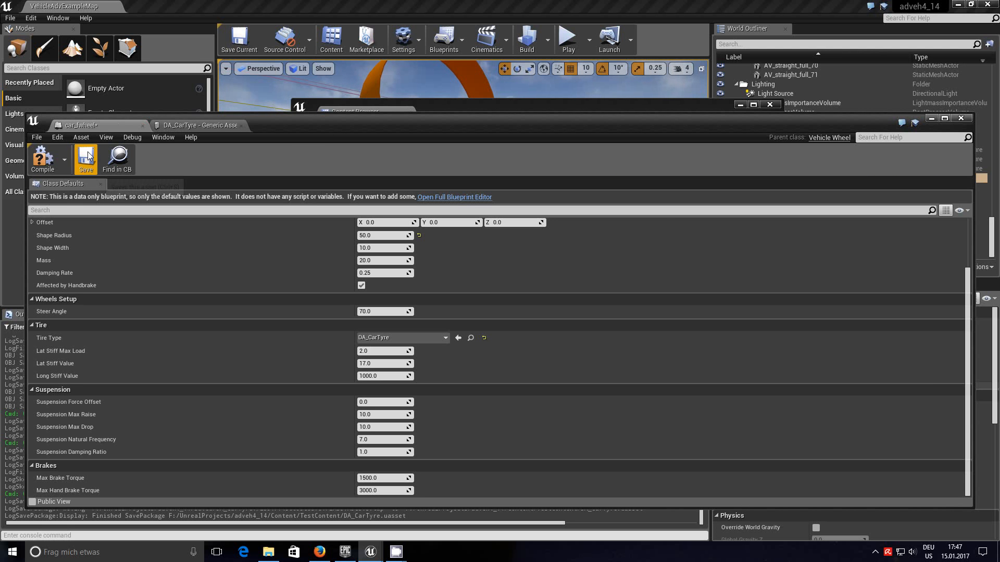
left_click(86, 157)
left_click(143, 126)
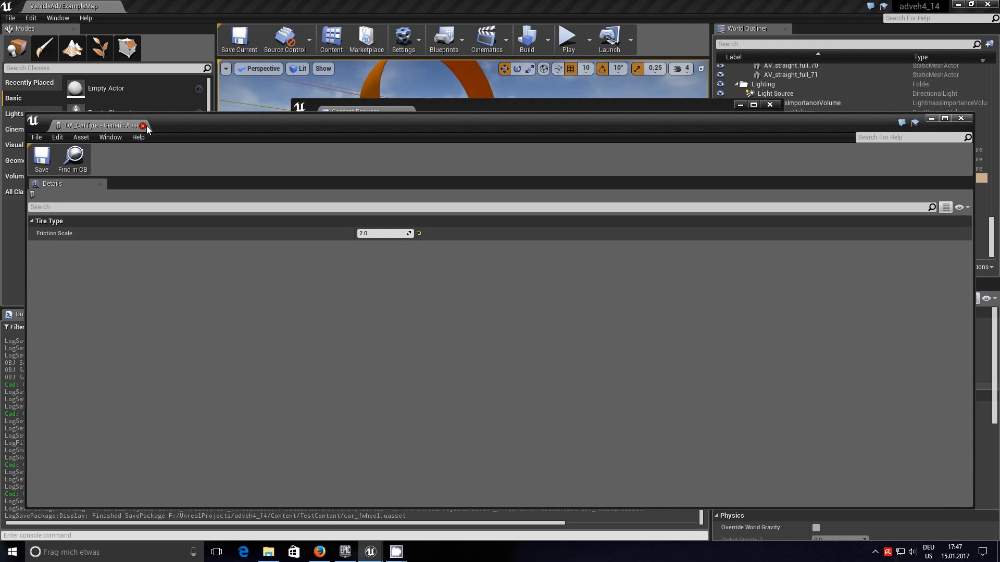
left_click(142, 126)
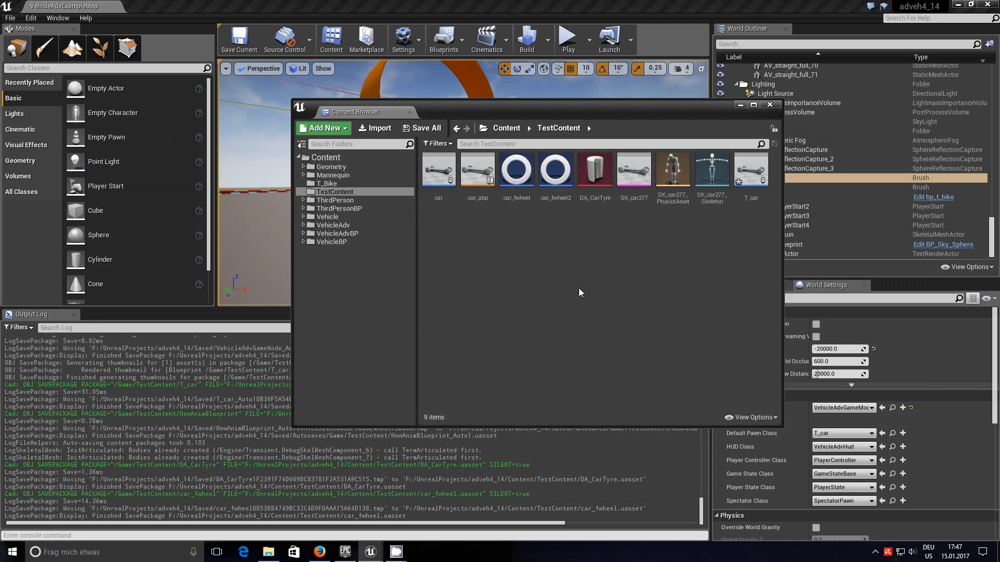
Step: Set the Tire Type of the car_fwheel2 blueprint to DA_CarTyre, compile it and close its editor
double_click(555, 175)
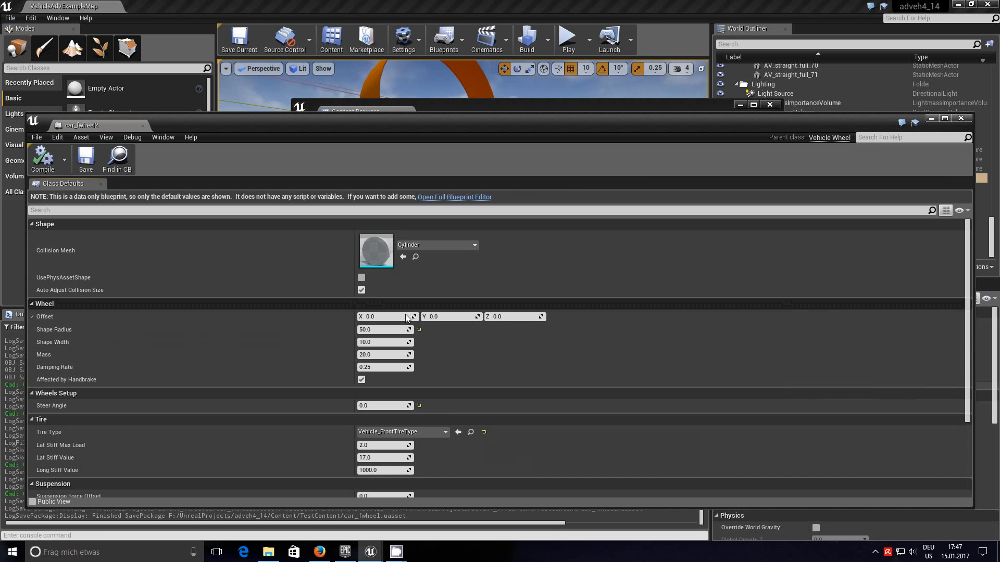
left_click(446, 432)
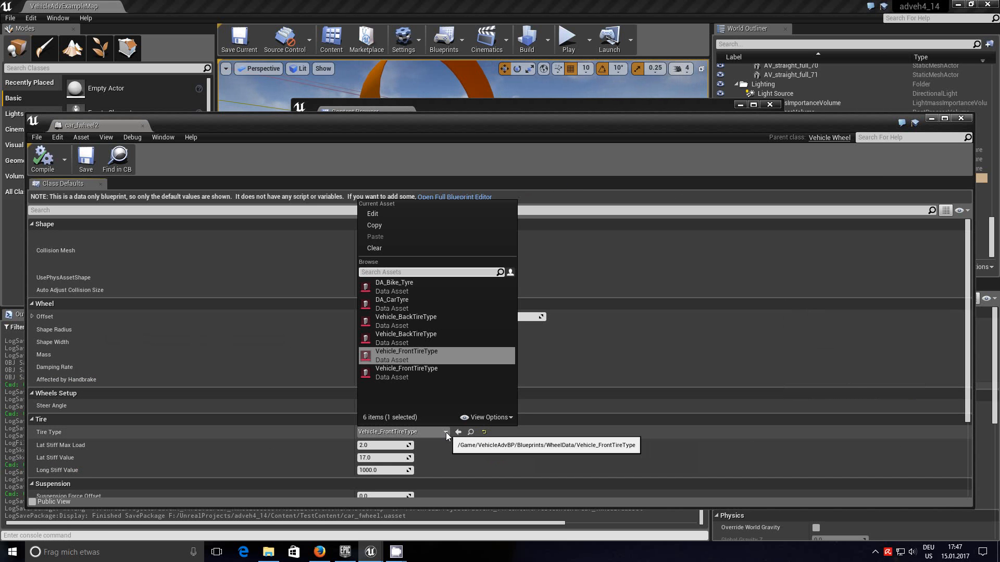
left_click(407, 299)
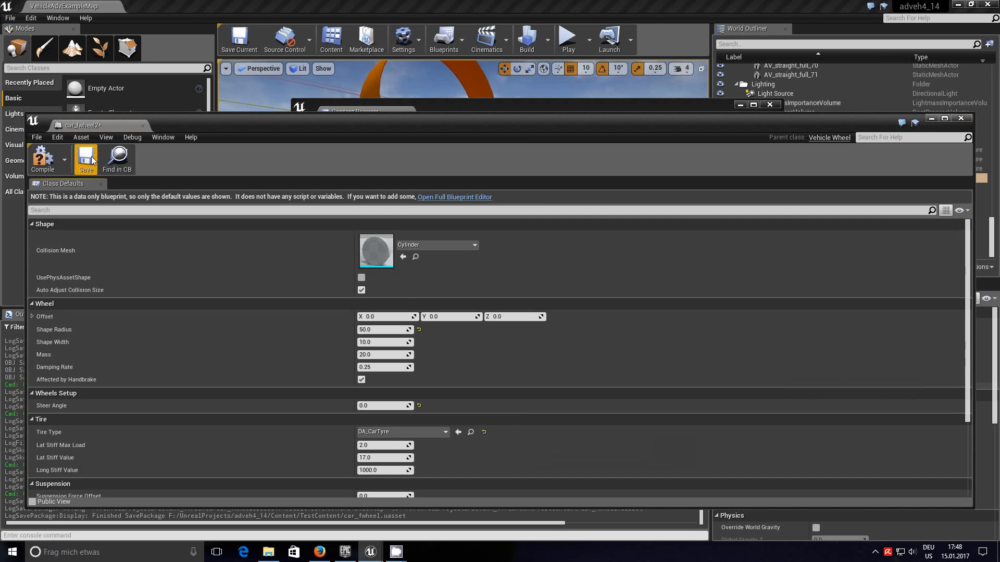
left_click(41, 166)
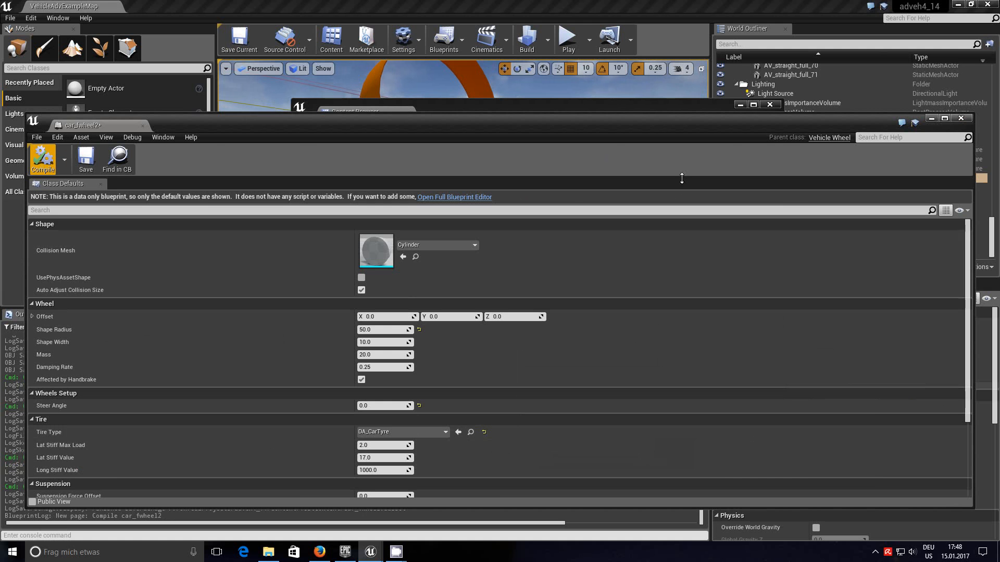
left_click(960, 118)
left_click(570, 292)
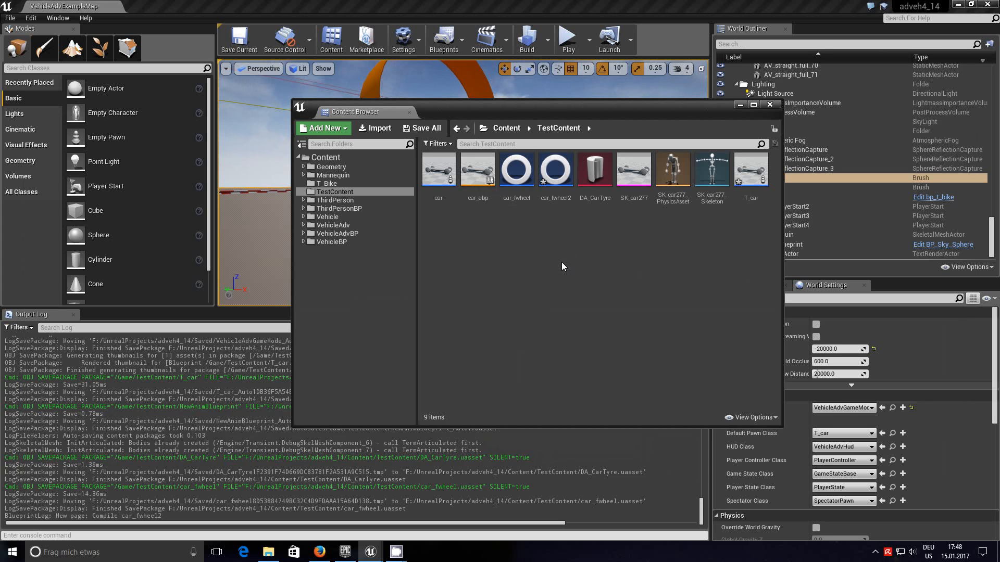
Step: Create an Animation Blueprint named abpo_car in TestContent with parent class VehicleAnimInstance and target skeleton SK_car277_Skeleton
mouse_move(475, 177)
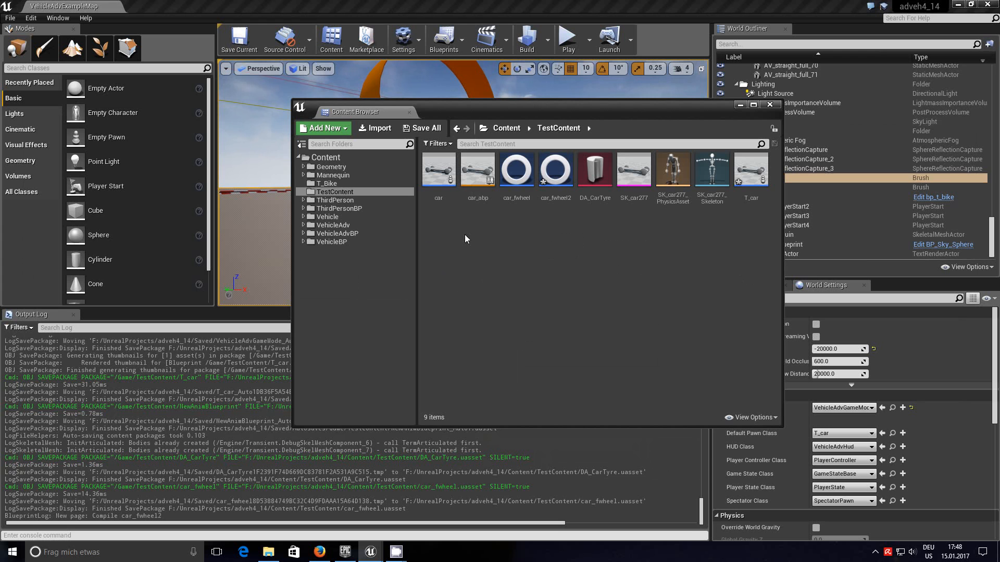
right_click(443, 237)
mouse_move(743, 182)
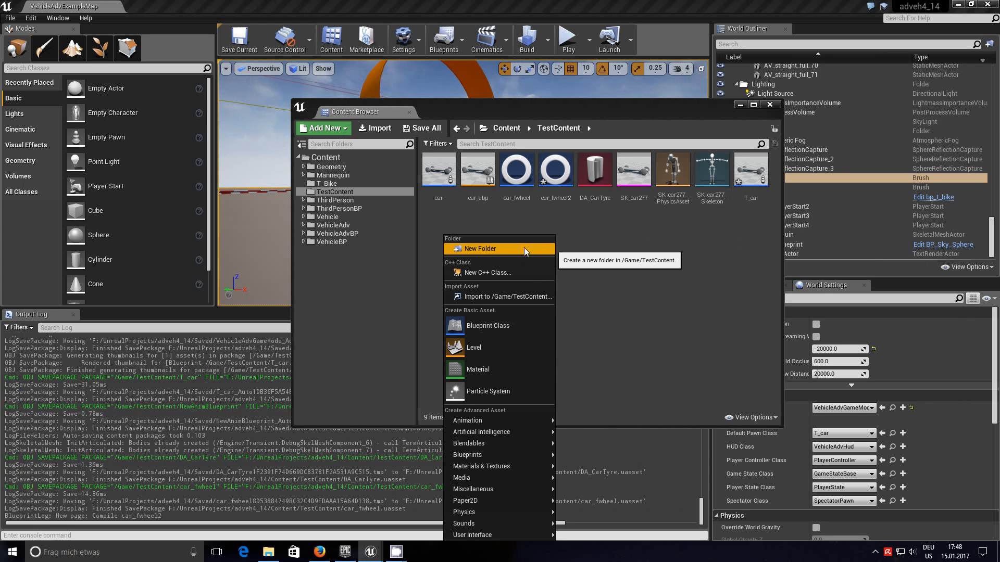
mouse_move(494, 419)
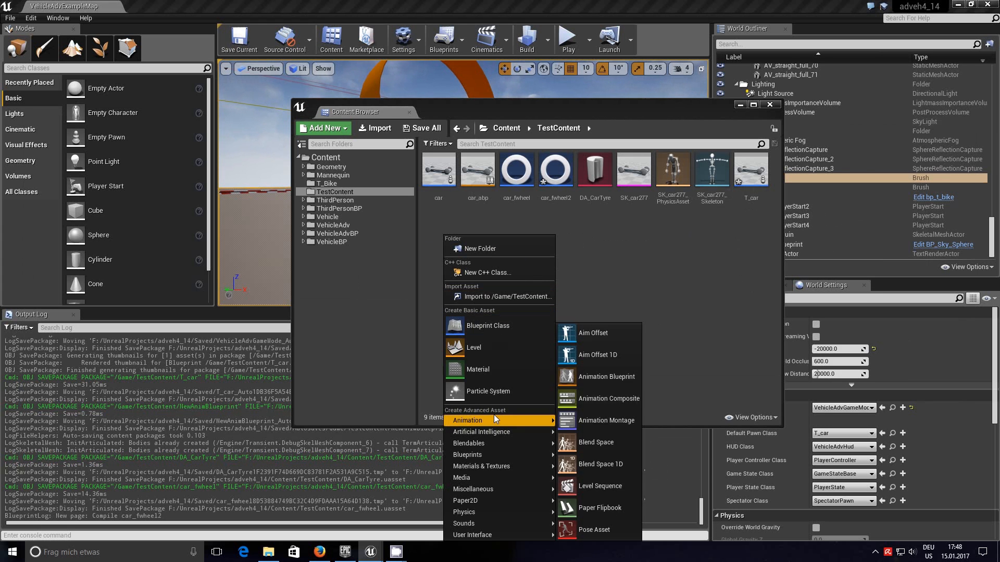
left_click(605, 380)
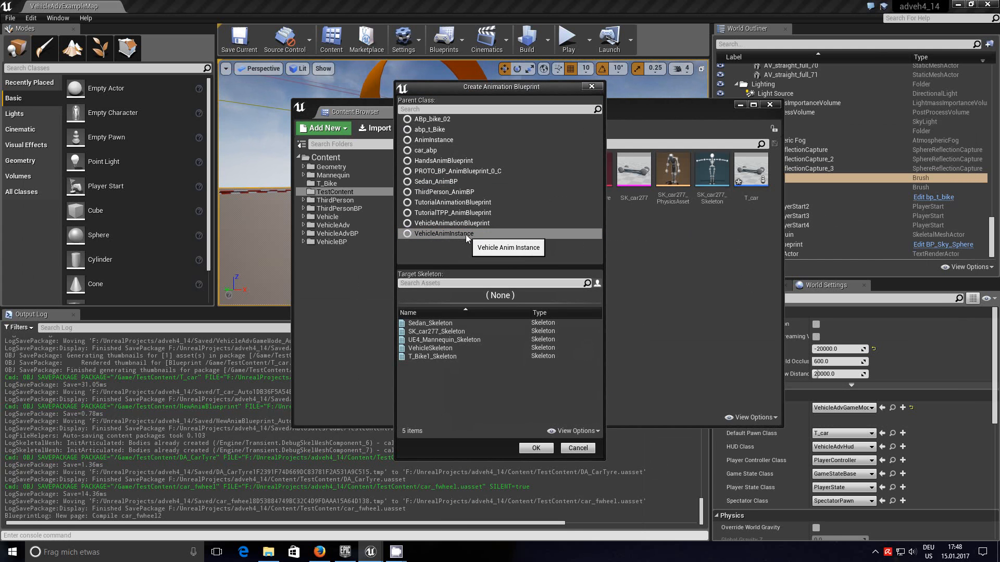
left_click(466, 235)
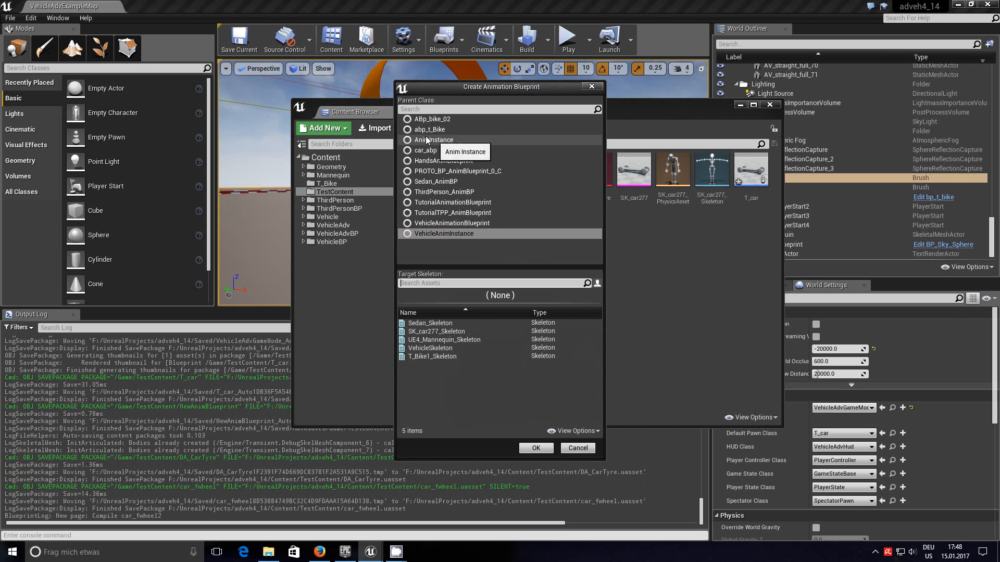
left_click(449, 331)
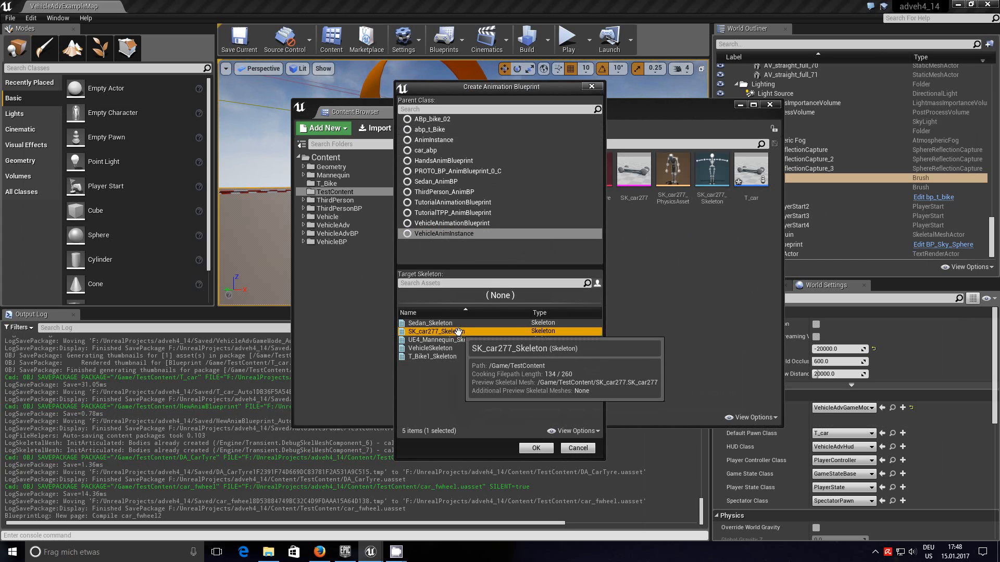
left_click(546, 448)
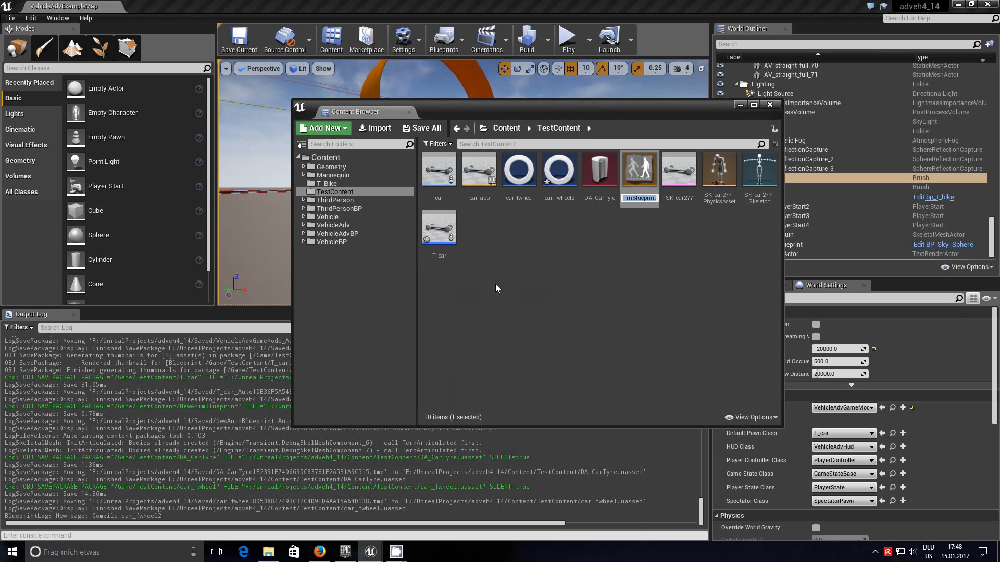
type("a")
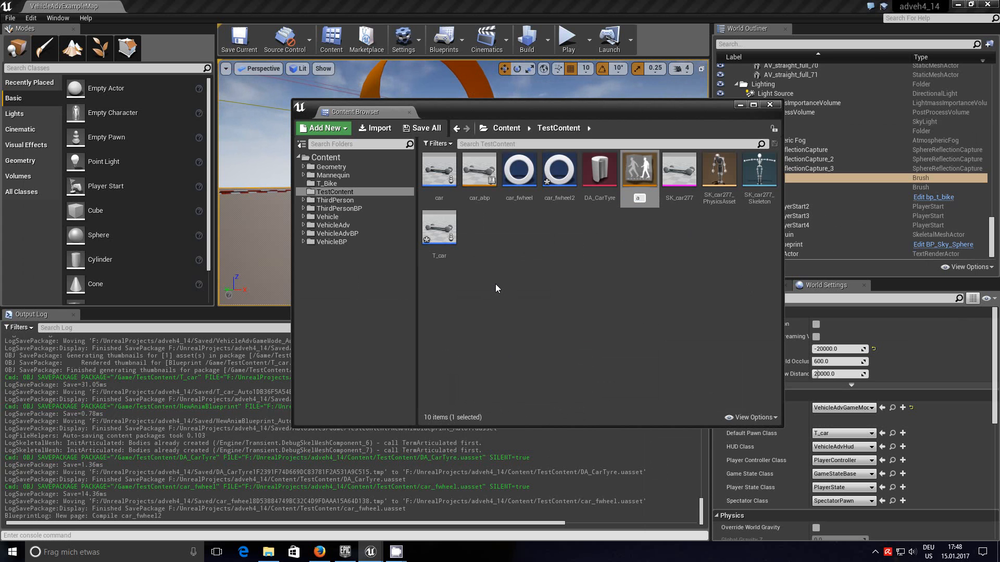
type("bpo_car")
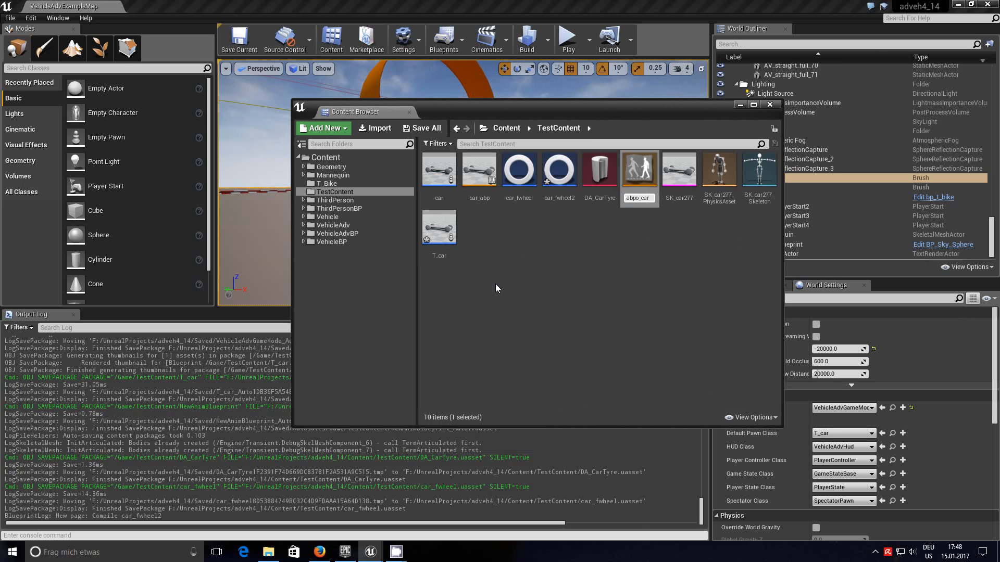
key("Return")
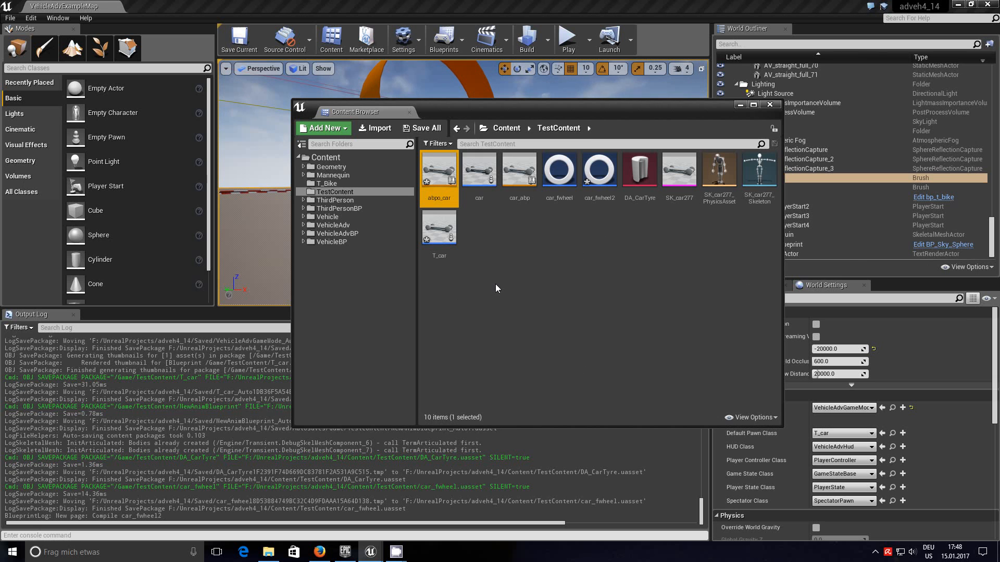
Step: Open abpo_car and add a Mesh Space Ref Pose node to its Anim Graph
double_click(448, 175)
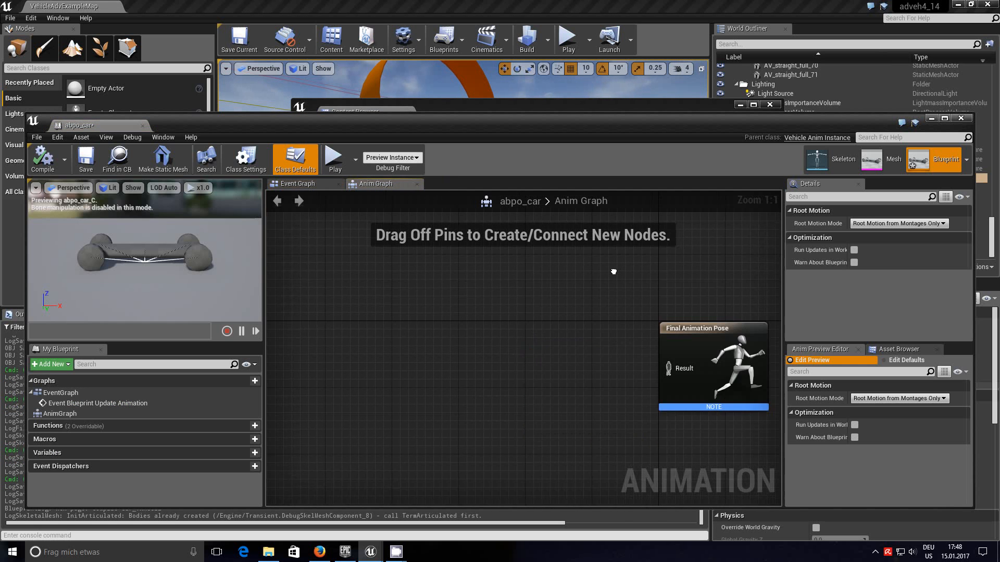
right_click_drag(613, 272, 582, 265)
right_click(329, 350)
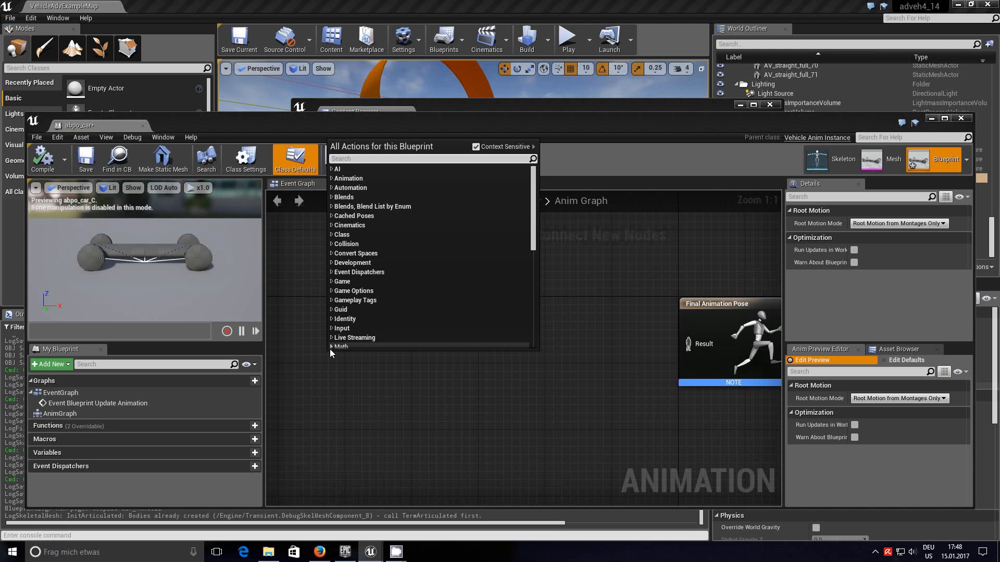
type("mesg")
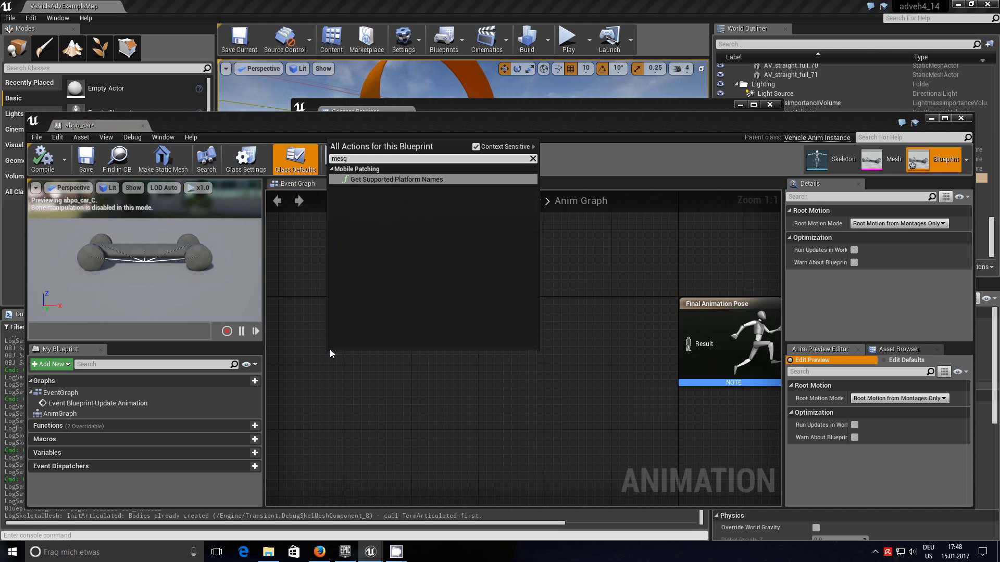
key("BackSpace")
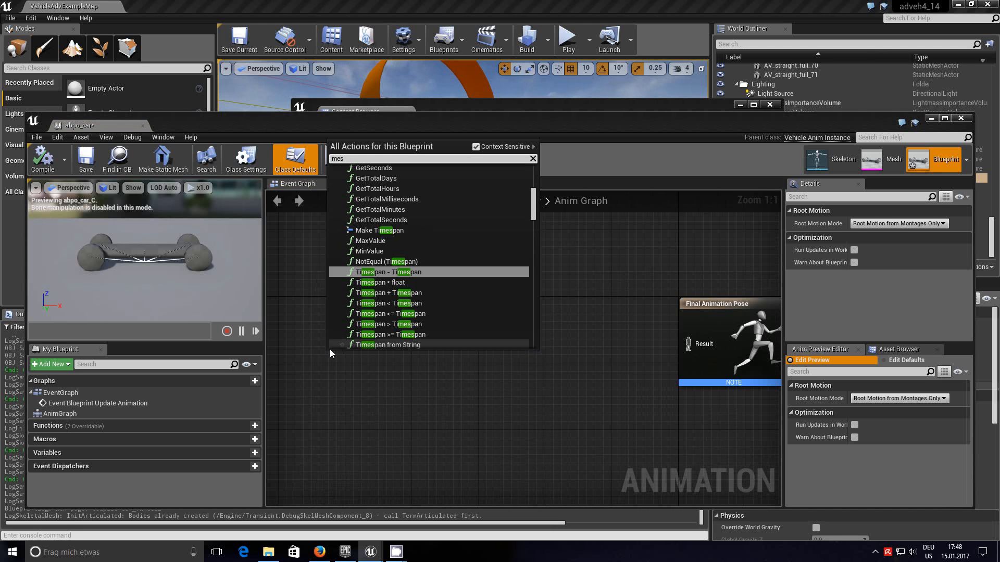
type("h")
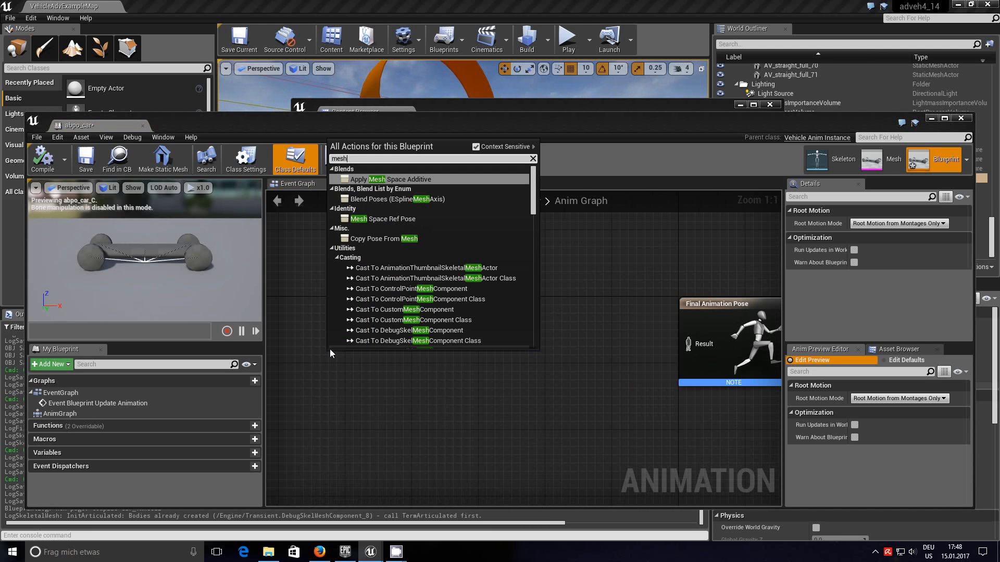
left_click(375, 219)
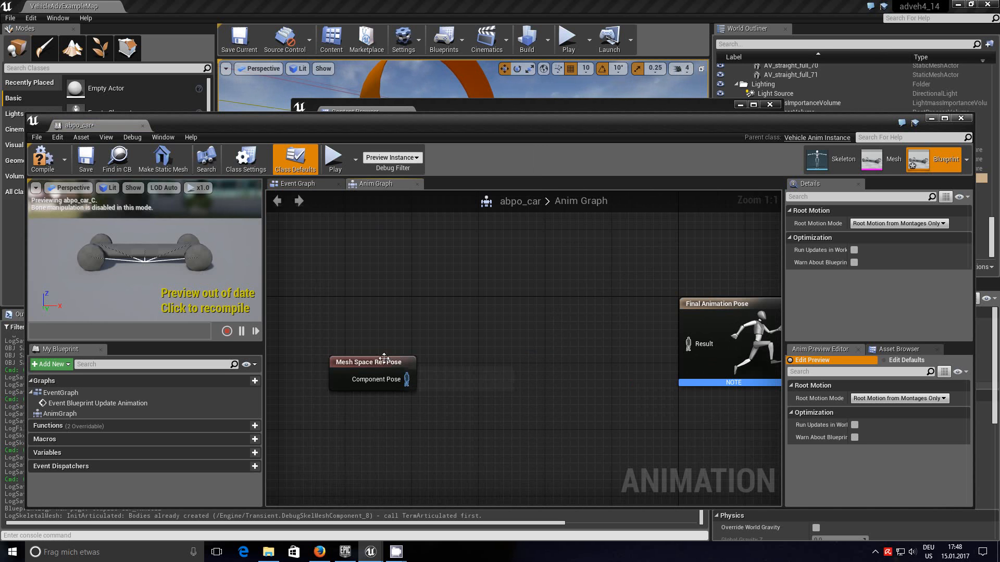
Step: Connect the Mesh Space Ref Pose through a new Wheel Handler node to the Final Animation Pose result, and compile and close abpo_car
mouse_move(385, 363)
left_mouse_down()
mouse_move(324, 349)
mouse_move(392, 358)
left_mouse_up()
type("wh")
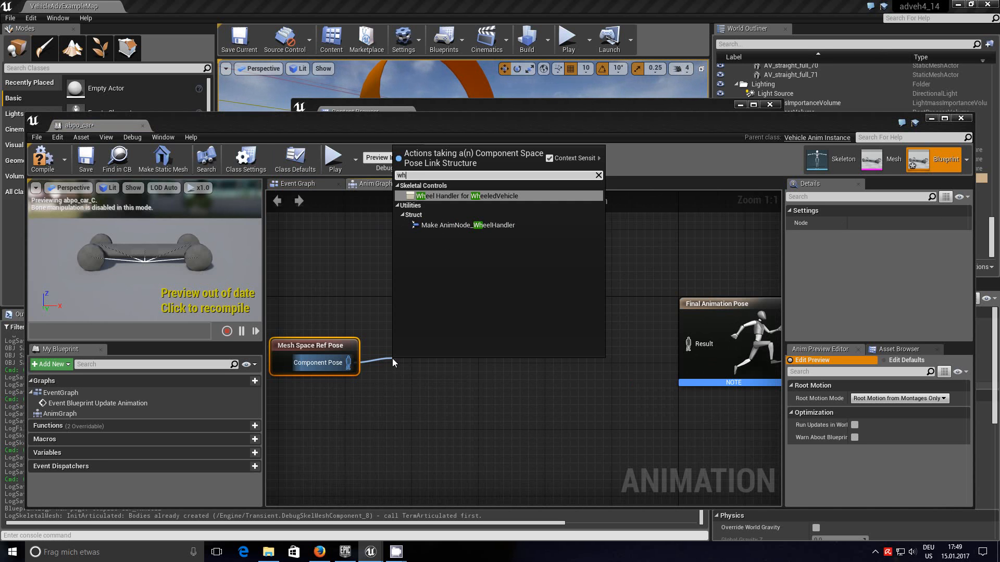
left_click(484, 196)
left_click_drag(454, 366, 689, 344)
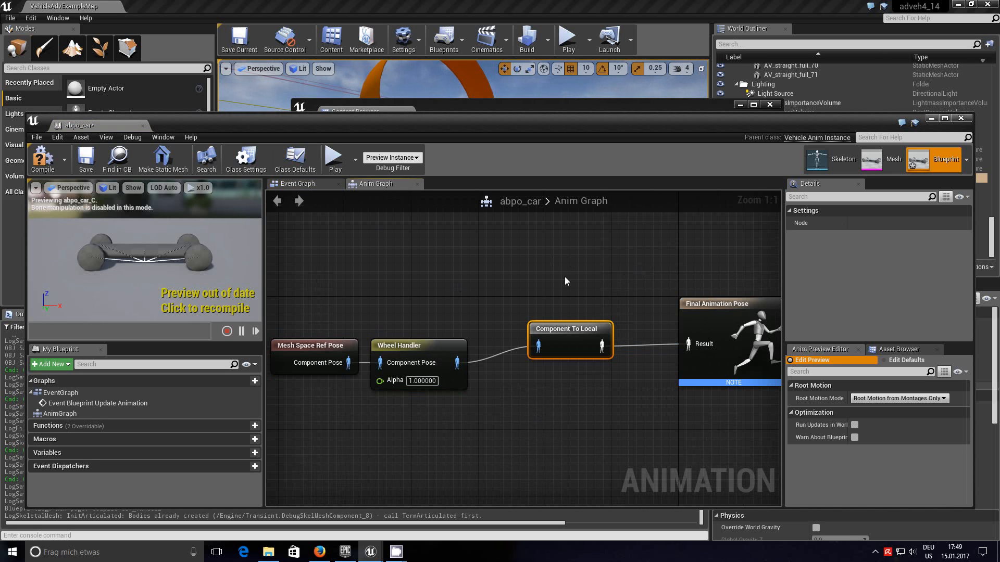
left_click(36, 163)
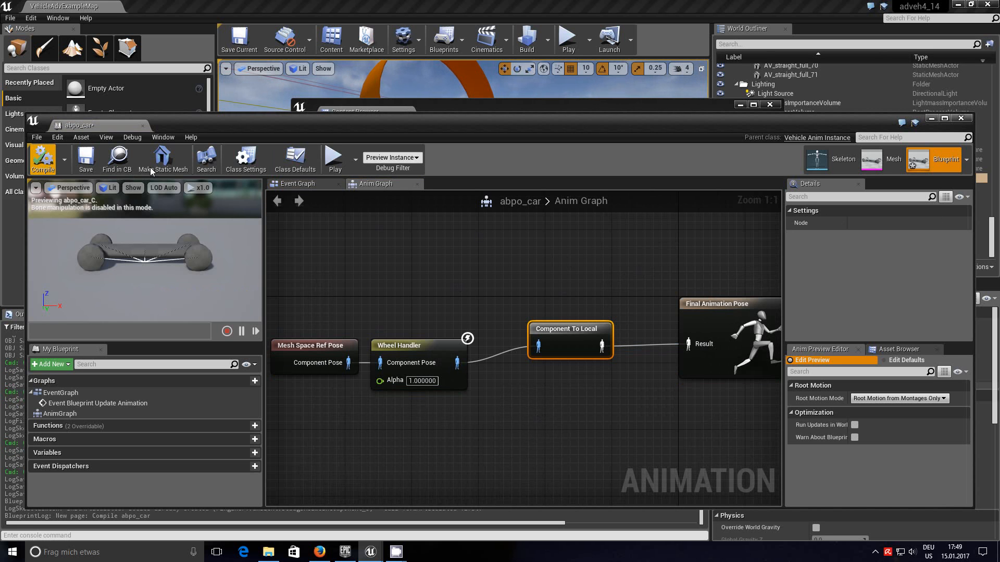
left_click(962, 120)
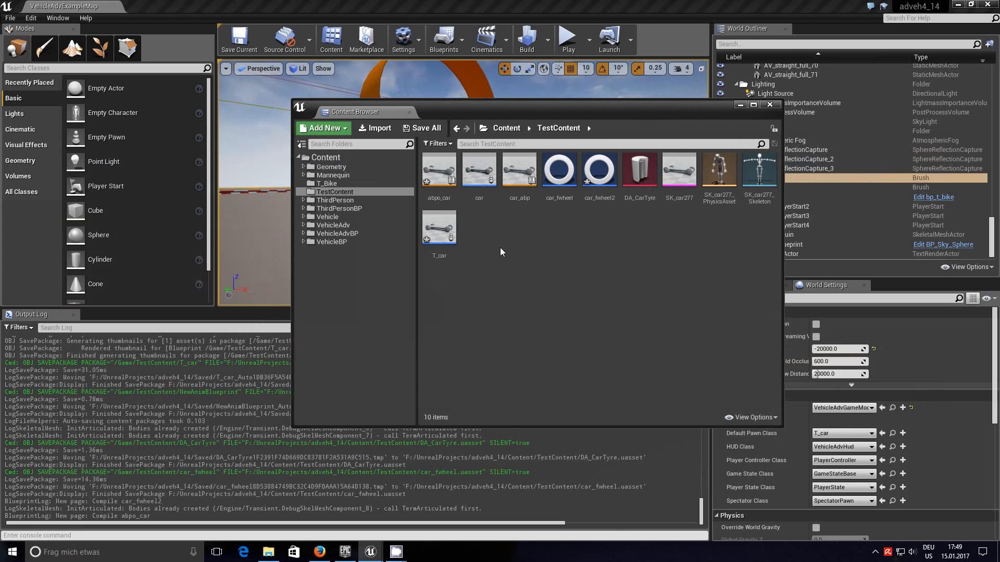
Step: Start a new Blueprint Class in TestContent and search the available parent classes for "wheel"
right_click(507, 232)
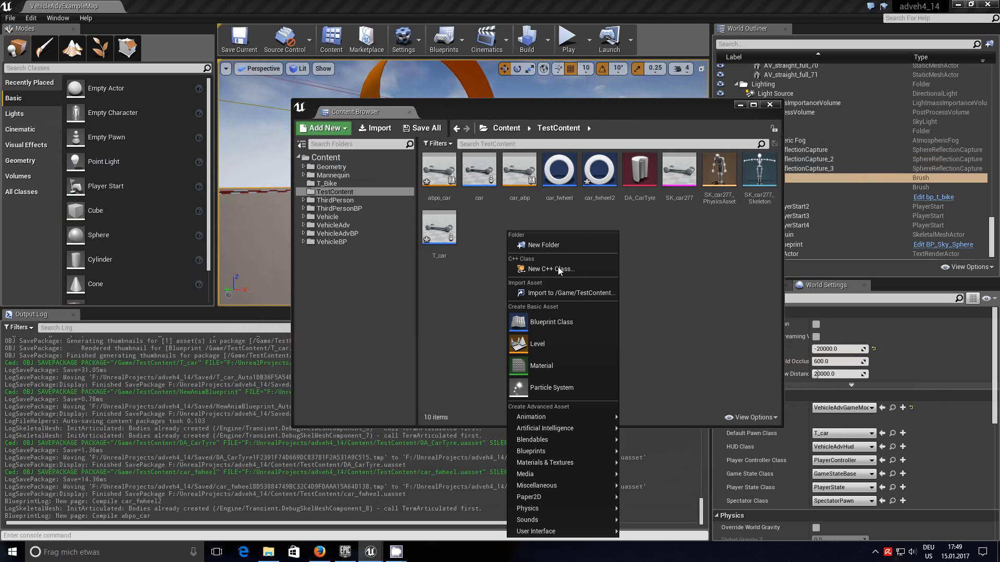
left_click(568, 324)
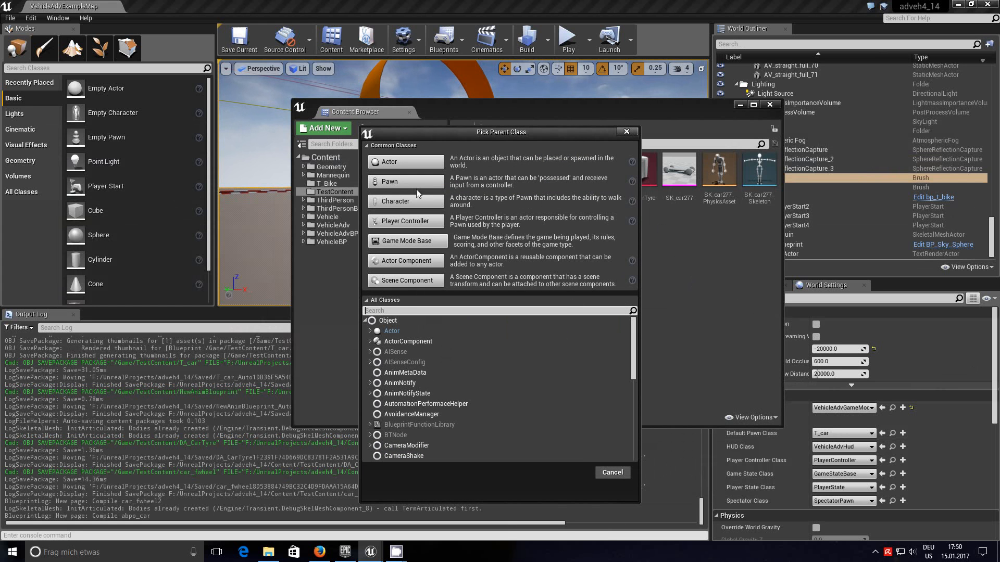
left_click(398, 312)
type("wh")
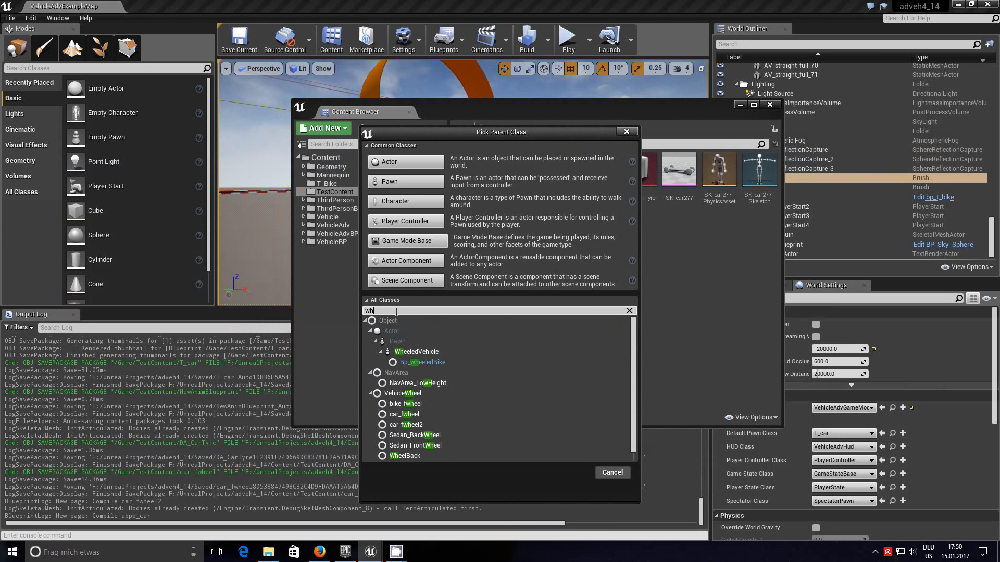
type("ell")
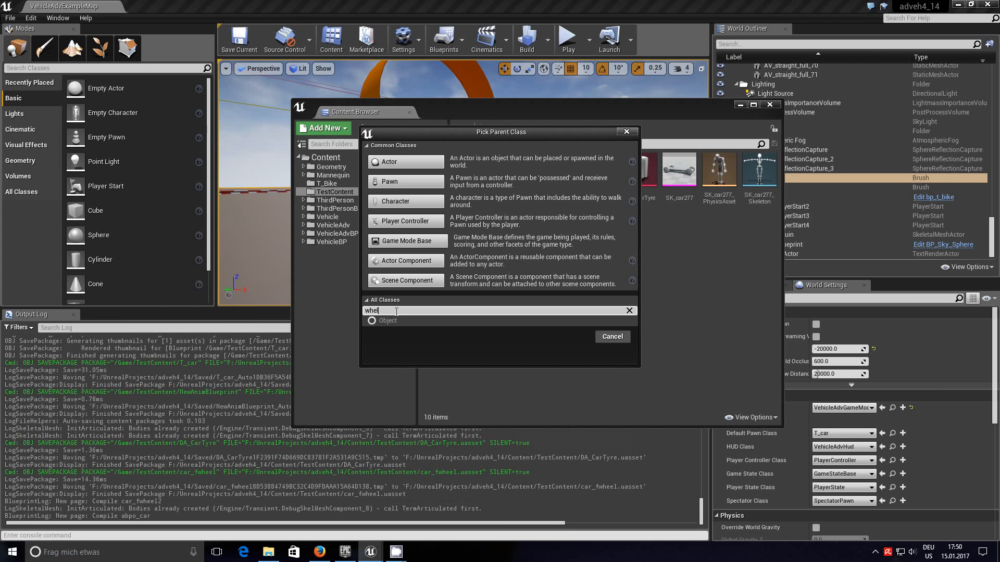
key("BackSpace")
type("e")
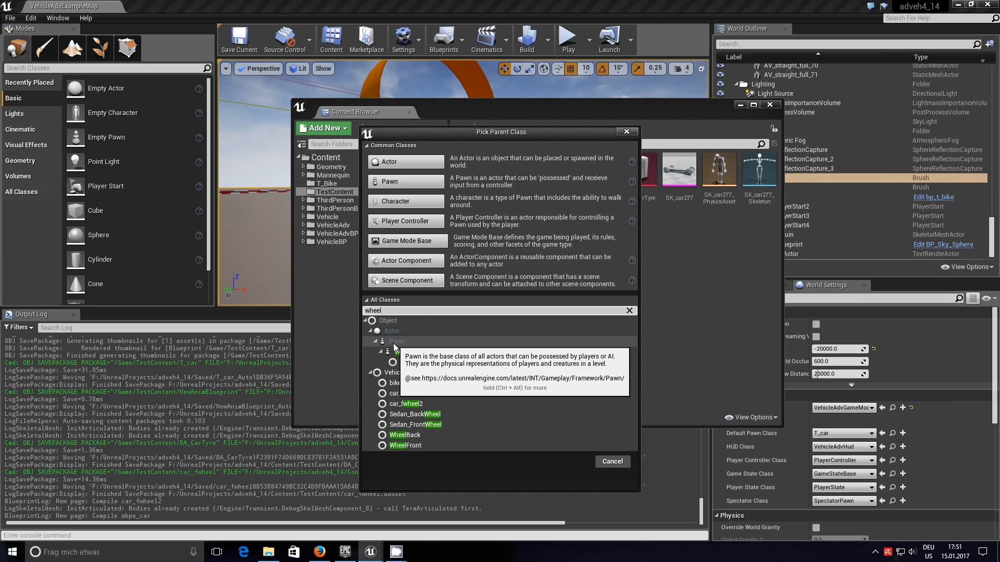
Step: Choose Pawn as the parent class, name the new blueprint Bp_TutCar and open it for editing
left_click(392, 181)
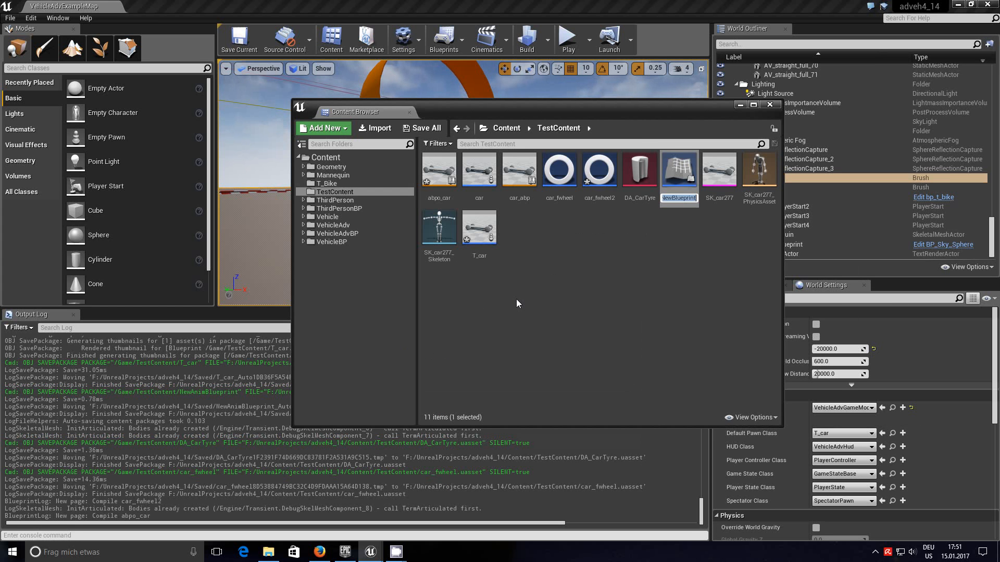
type("Bp_")
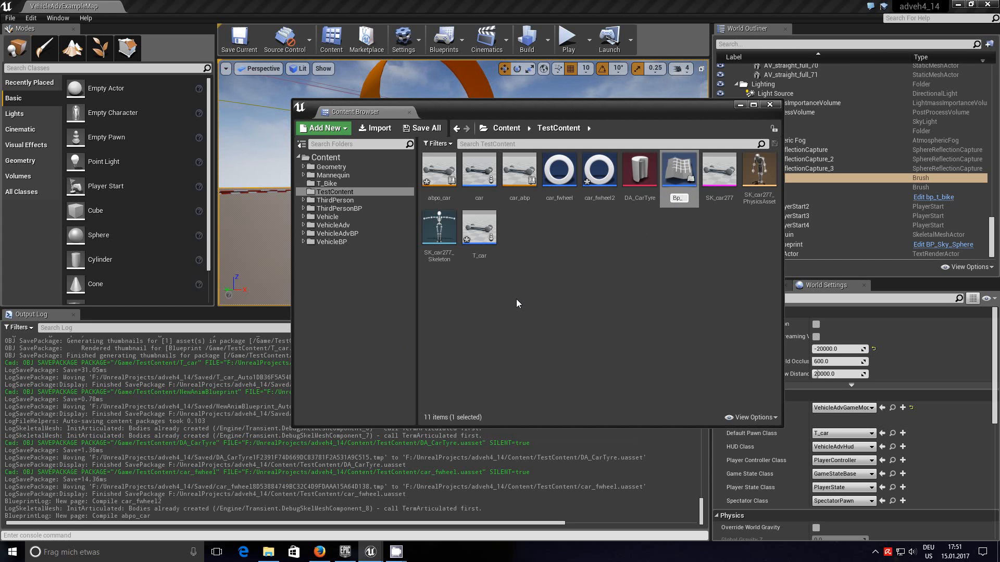
type("TutCar")
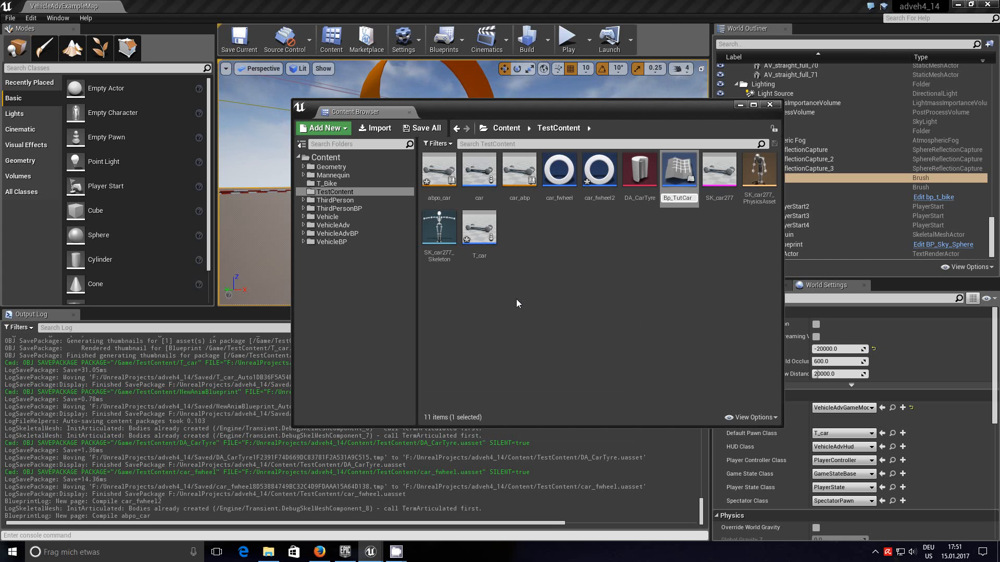
key("Return")
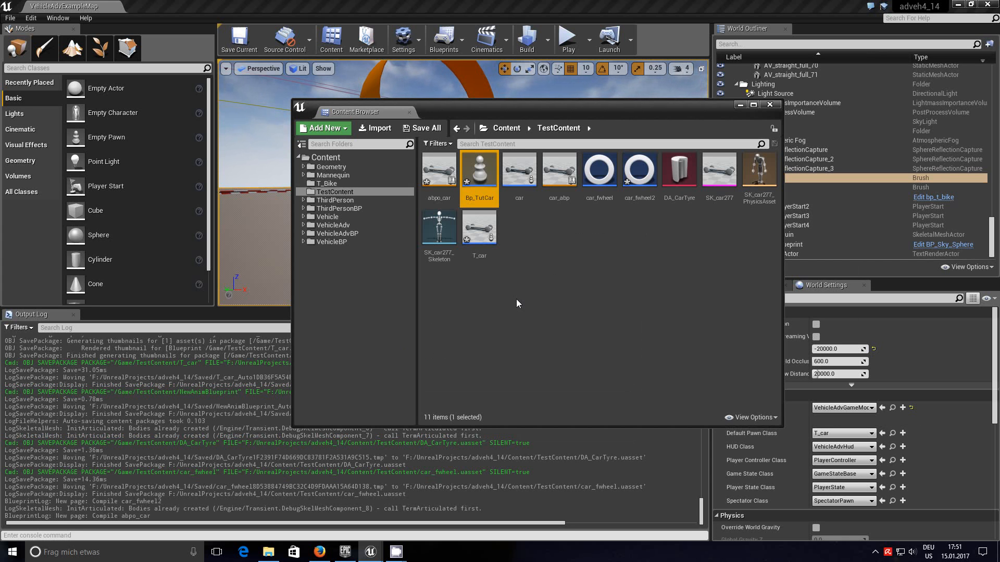
double_click(487, 174)
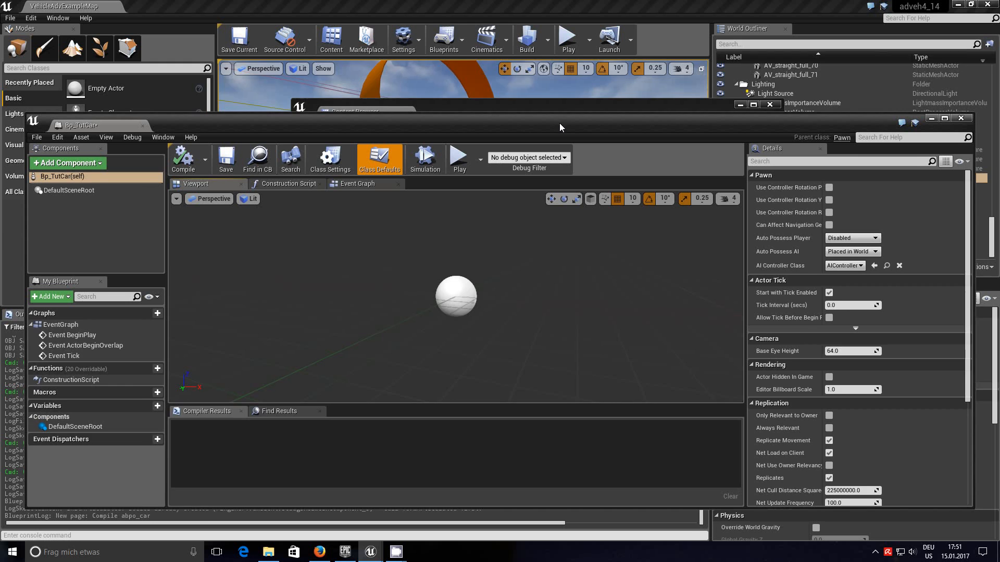
Step: Add a Skeletal Mesh component to the Bp_TutCar blueprint, keeping its default name
left_click_drag(559, 122, 570, 60)
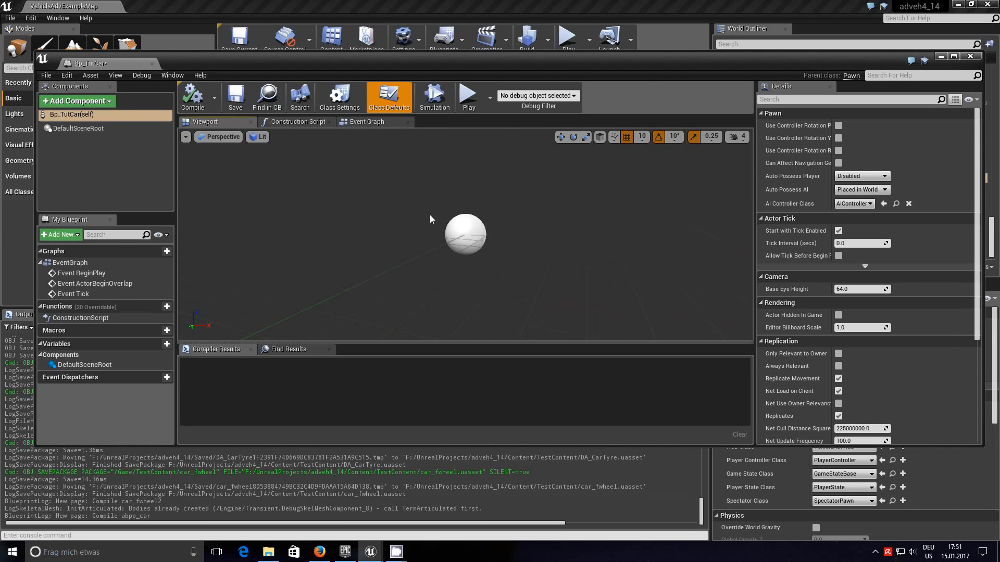
left_click(108, 102)
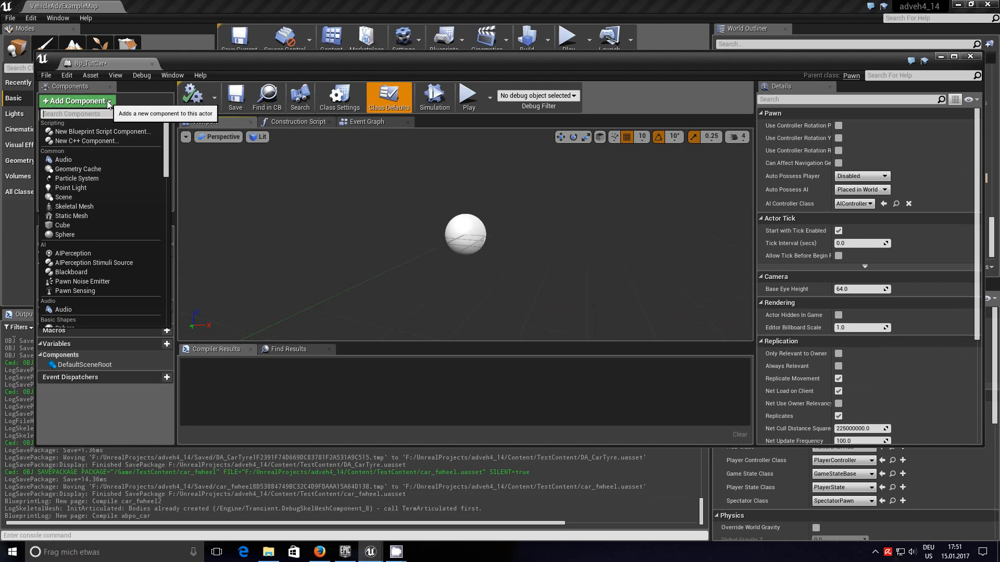
mouse_move(167, 132)
left_mouse_down()
mouse_move(182, 300)
mouse_move(156, 131)
left_mouse_up()
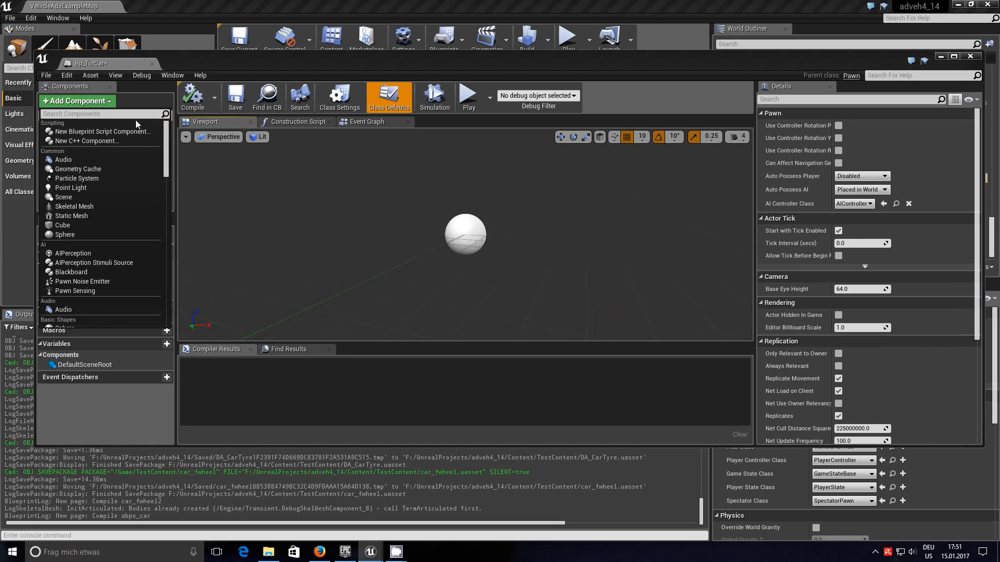
type("sk")
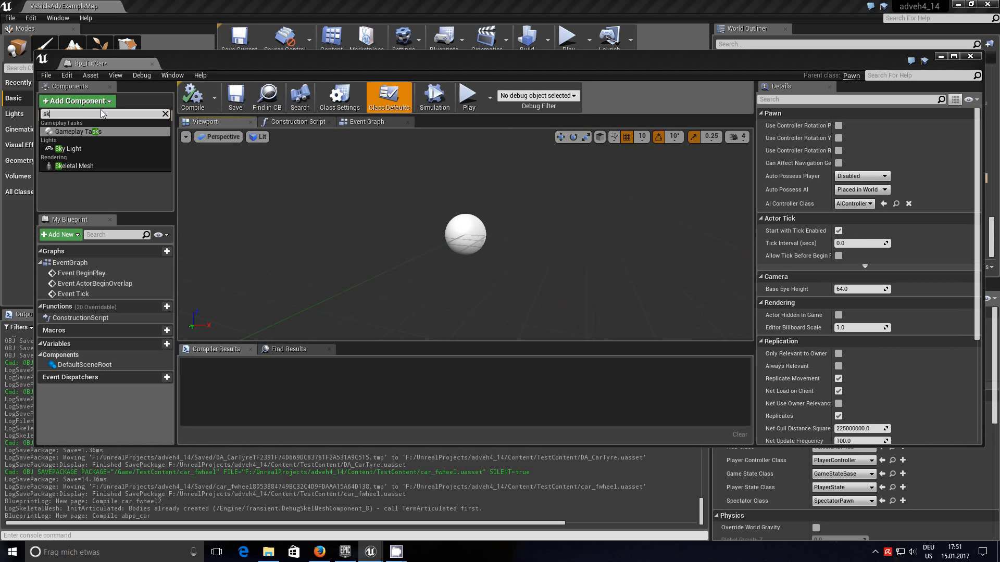
left_click(64, 166)
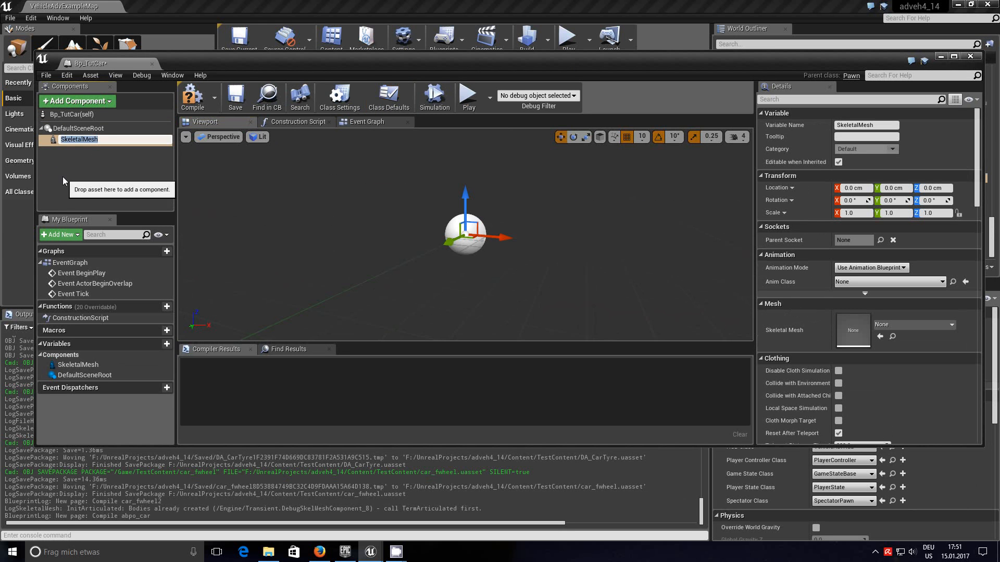
left_click(50, 152)
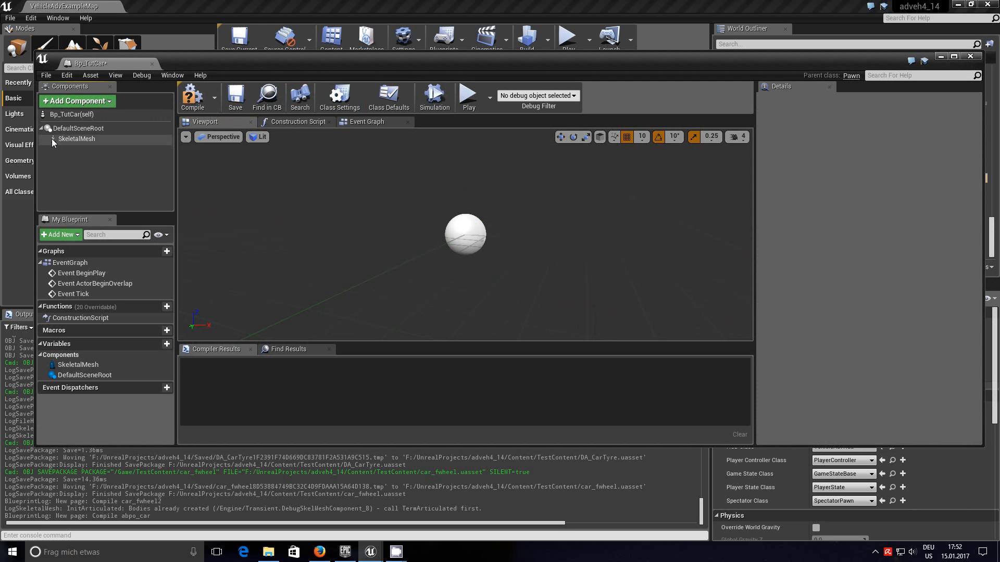
Step: Make the SkeletalMesh component the root of Bp_TutCar in place of DefaultSceneRoot
left_click_drag(51, 139, 54, 134)
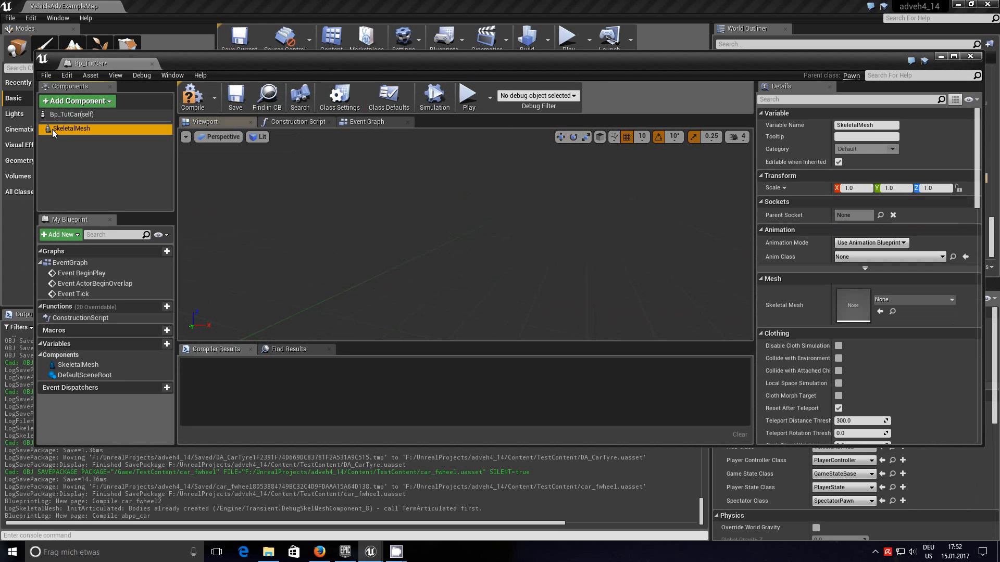
left_click(68, 130)
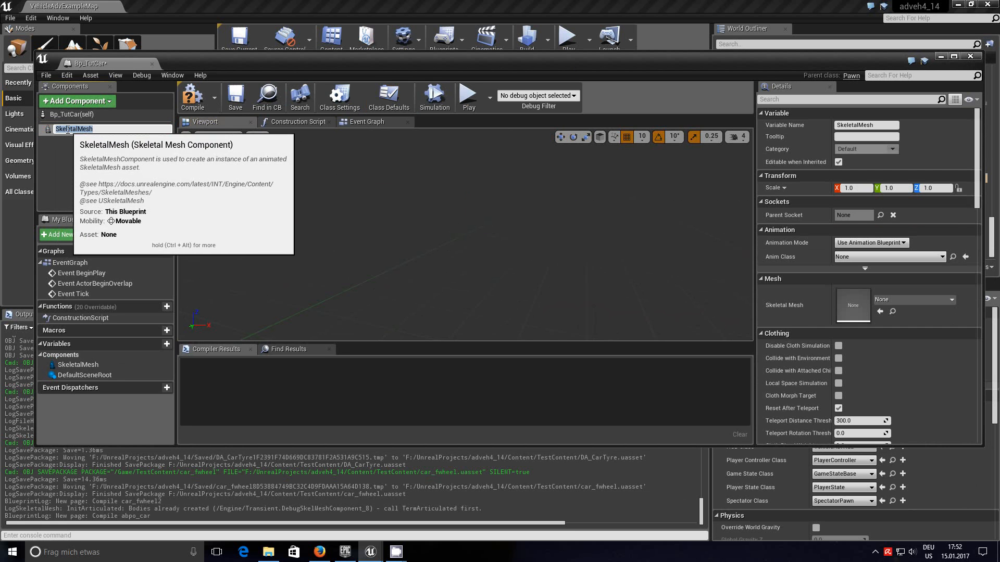
left_click(55, 156)
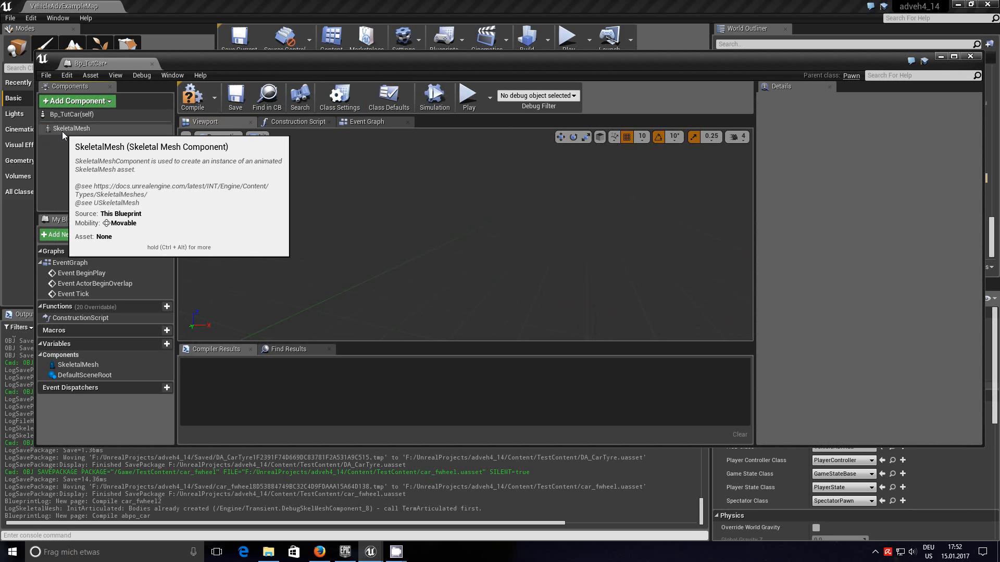
Step: Widen the component list area and add a Simple Wheeled Vehicle Movement component to Bp_TutCar
left_click(109, 102)
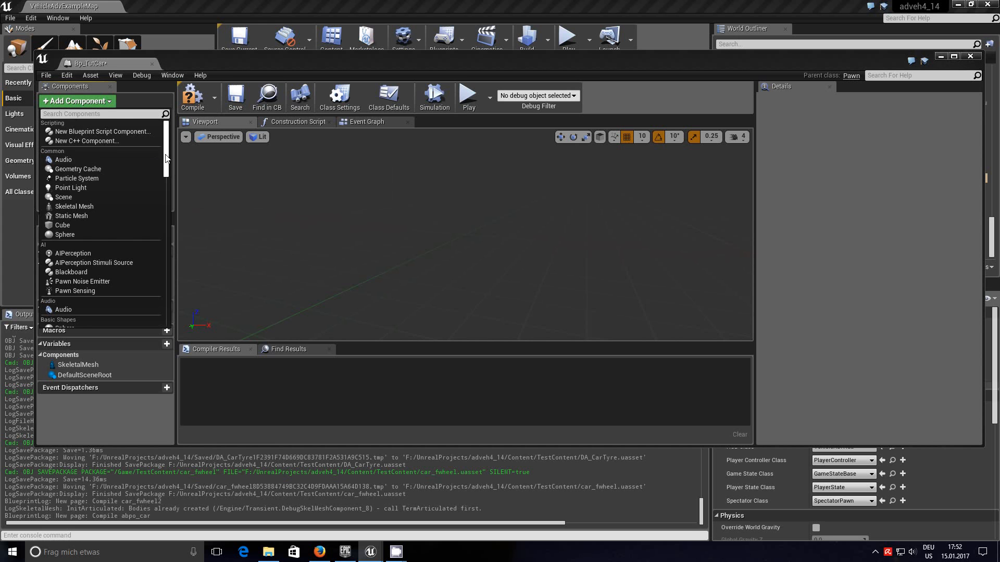
left_click_drag(165, 158, 168, 201)
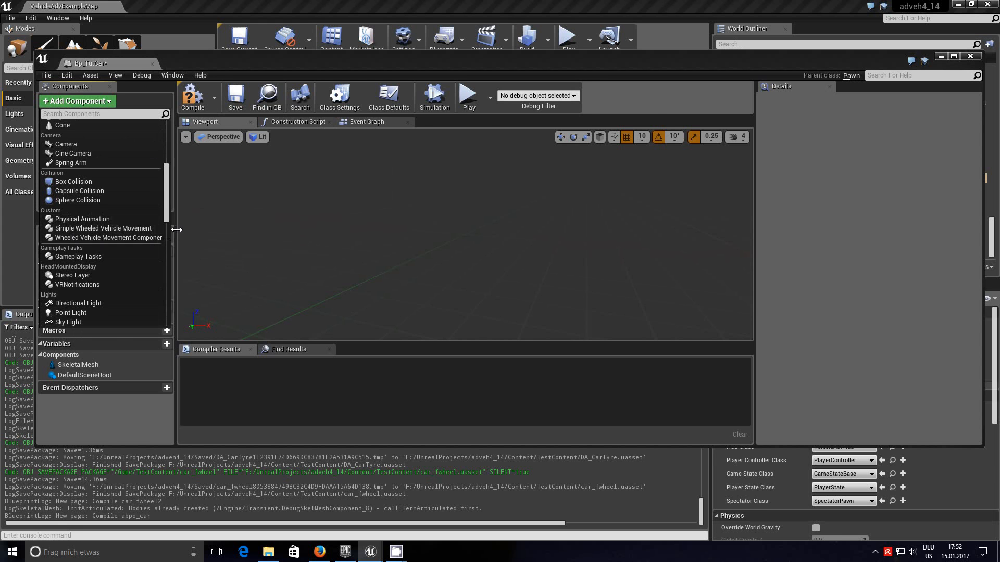
left_click_drag(174, 229, 250, 229)
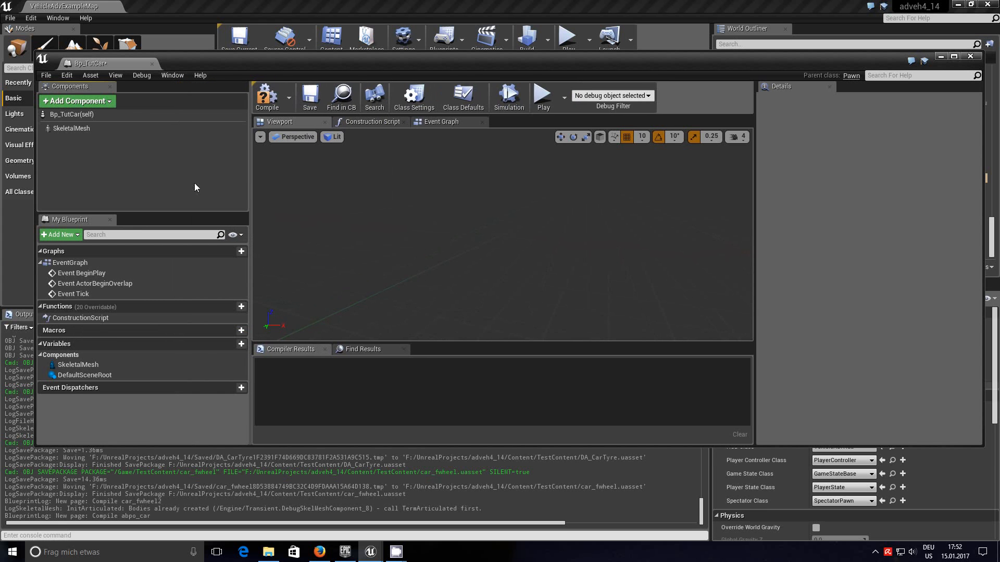
left_click(106, 101)
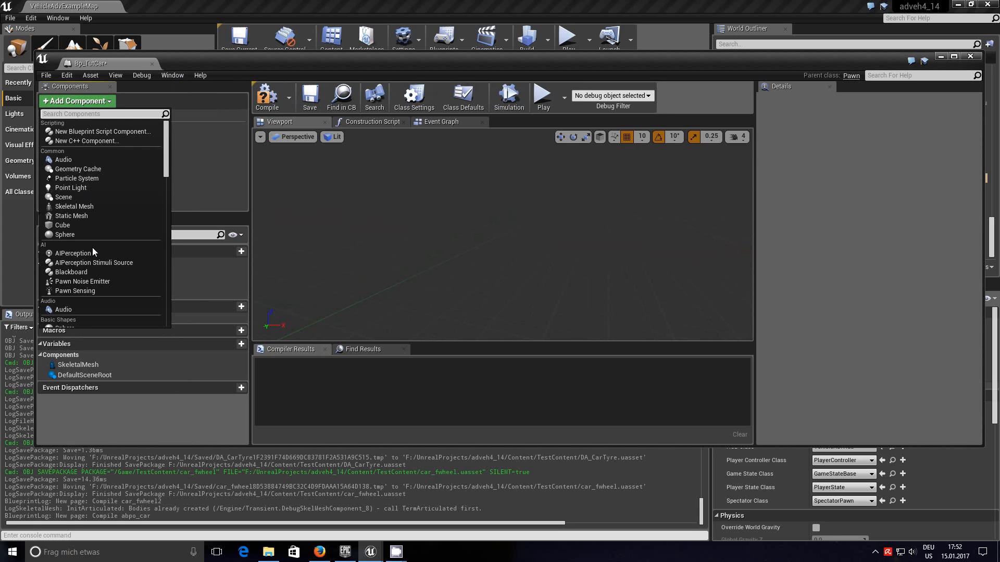
scroll(93, 248, "down", 2)
scroll(74, 250, "down", 8)
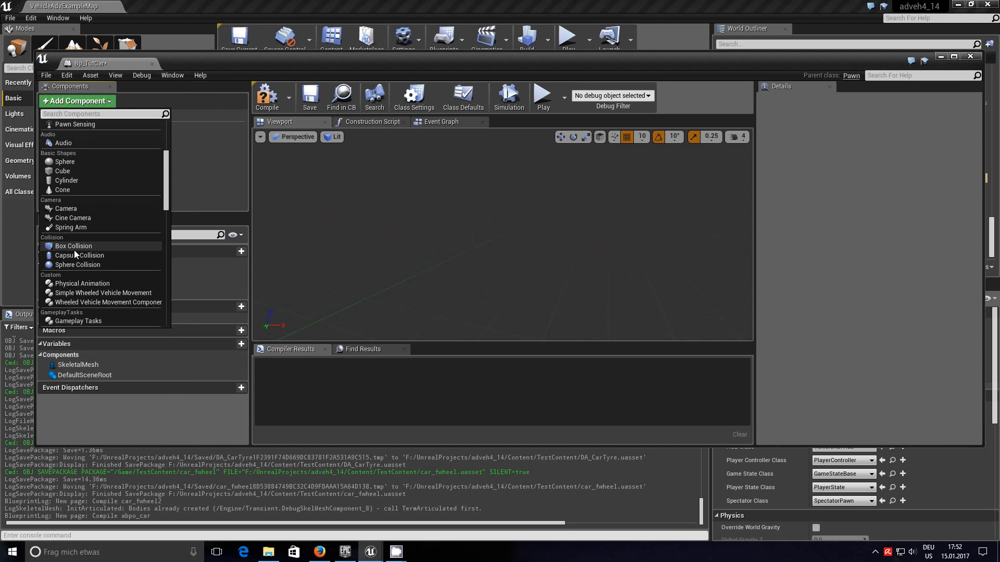
scroll(74, 250, "down", 2)
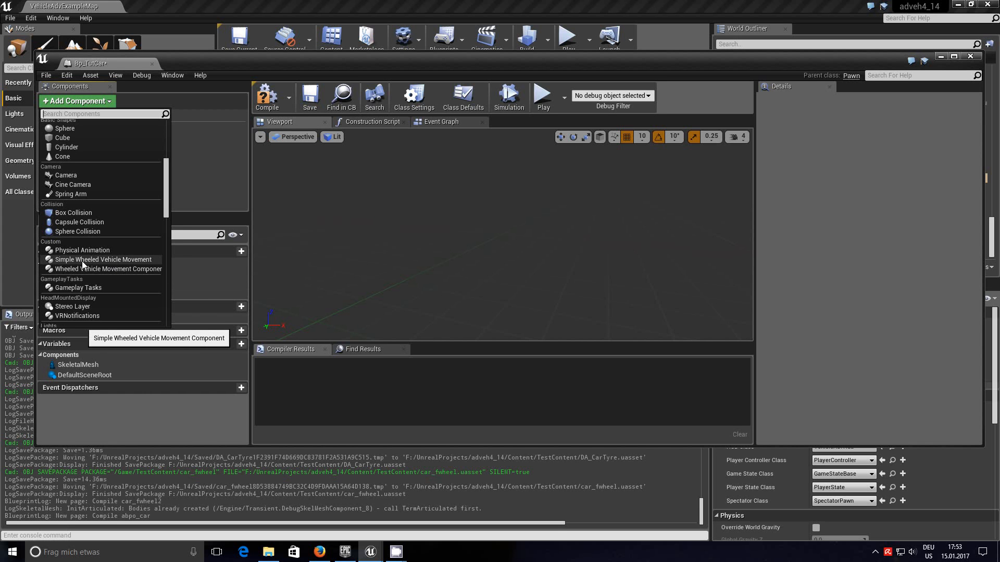
left_click(133, 259)
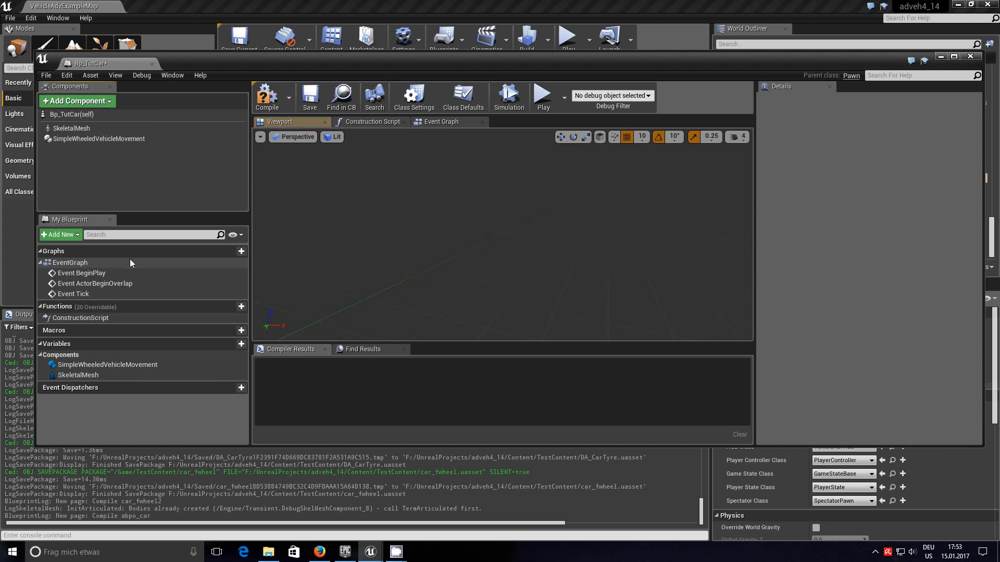
Step: Add a Camera component as a child of the SkeletalMesh in Bp_TutCar
left_click(84, 129)
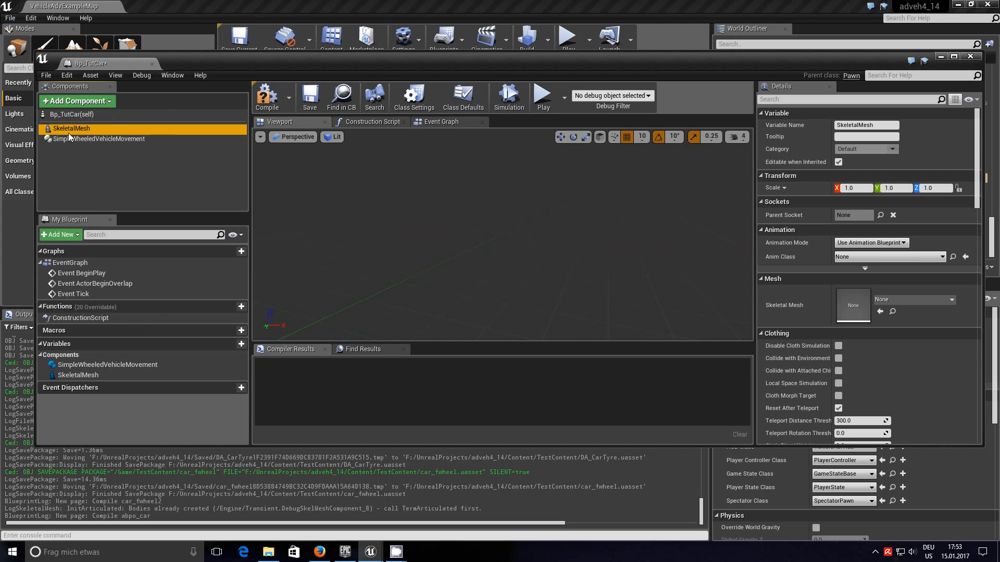
left_click(110, 101)
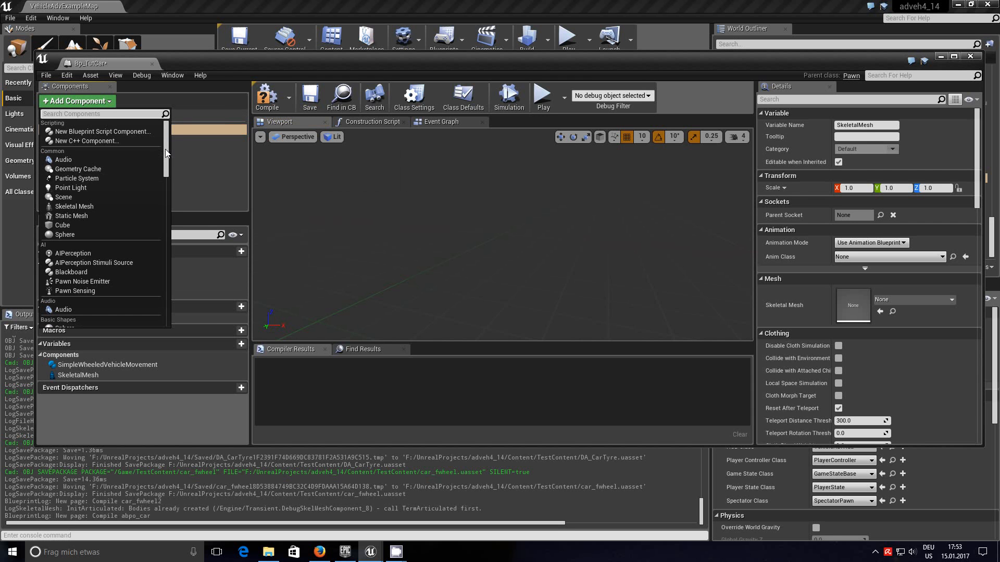
left_click_drag(166, 154, 166, 187)
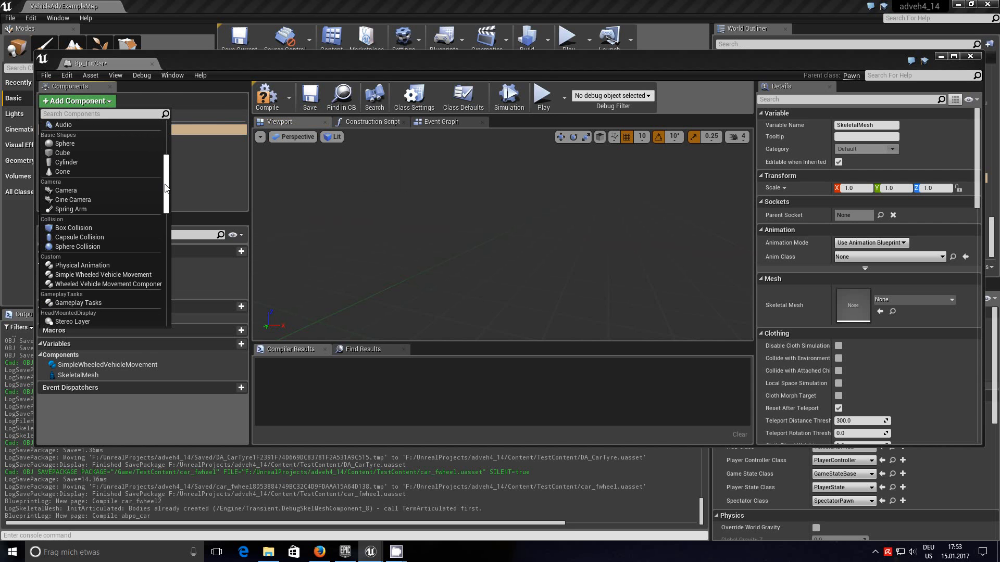
left_click(78, 191)
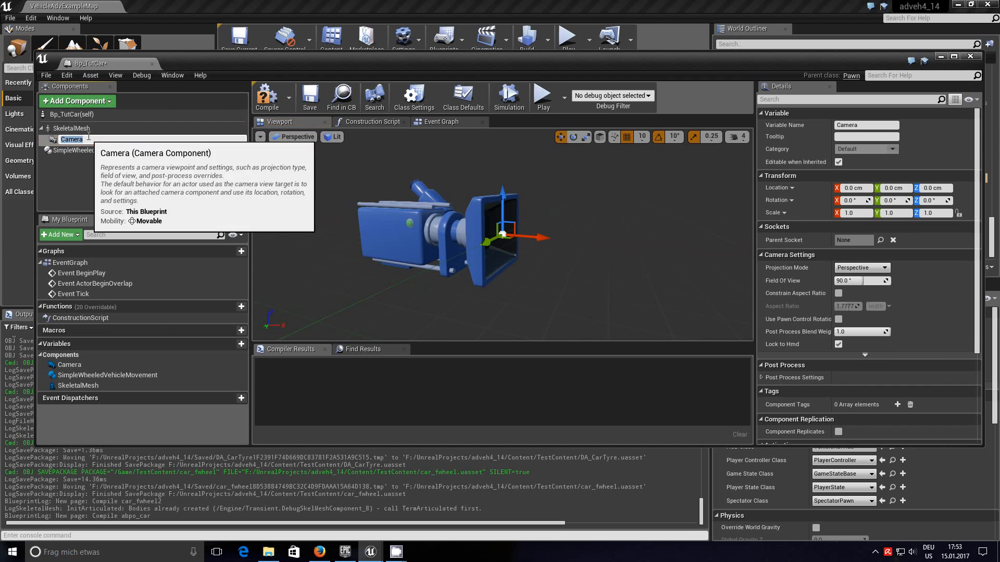
Step: Add a Spring Arm component as a child of the SkeletalMesh in Bp_TutCar
left_click(71, 128)
left_click(111, 104)
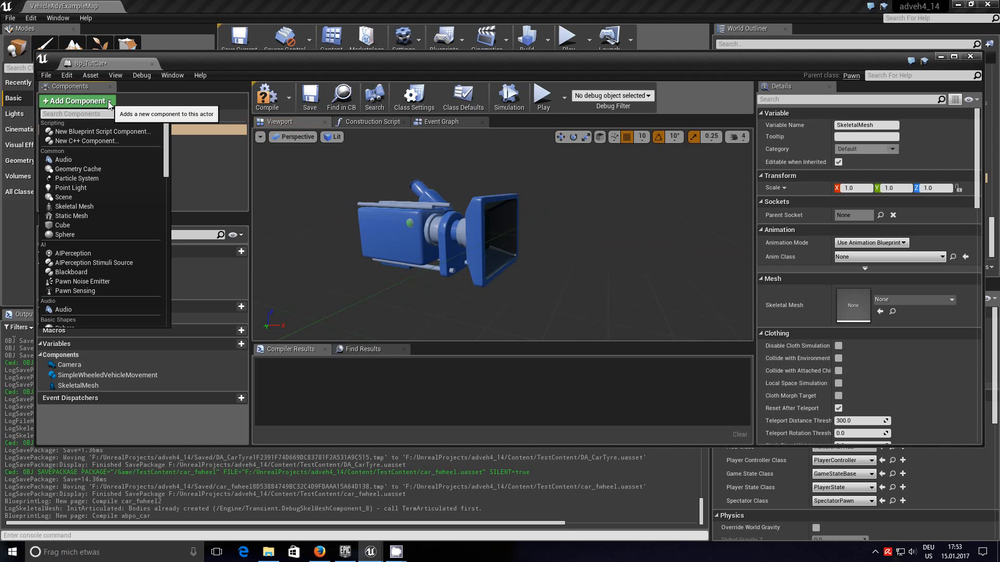
scroll(131, 224, "down", 6)
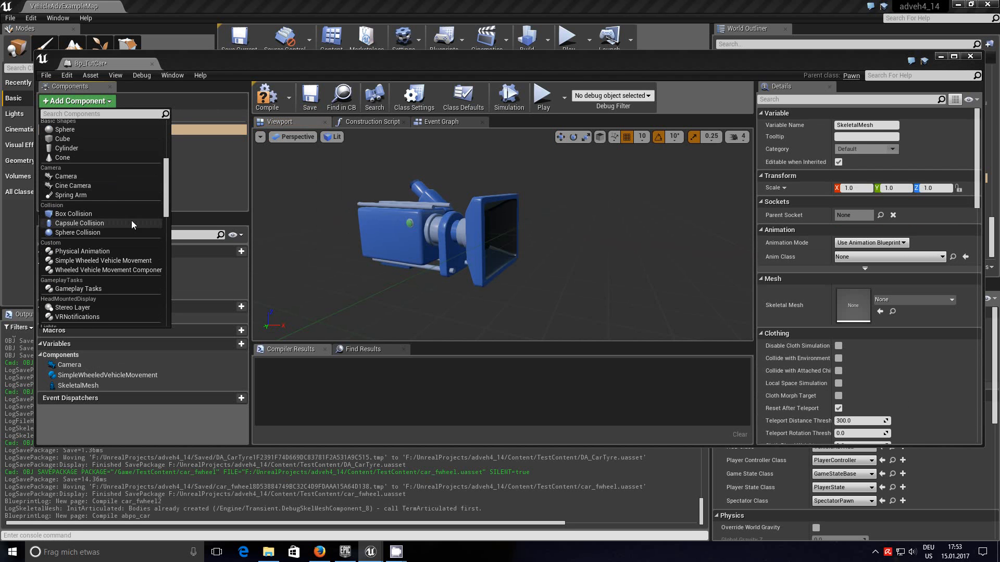
left_click(89, 195)
Step: Try to rearrange the SpringArm, SkeletalMesh and Camera in the component hierarchy of Bp_TutCar
mouse_move(57, 150)
left_mouse_down()
mouse_move(52, 127)
mouse_move(63, 134)
mouse_move(65, 161)
left_mouse_up()
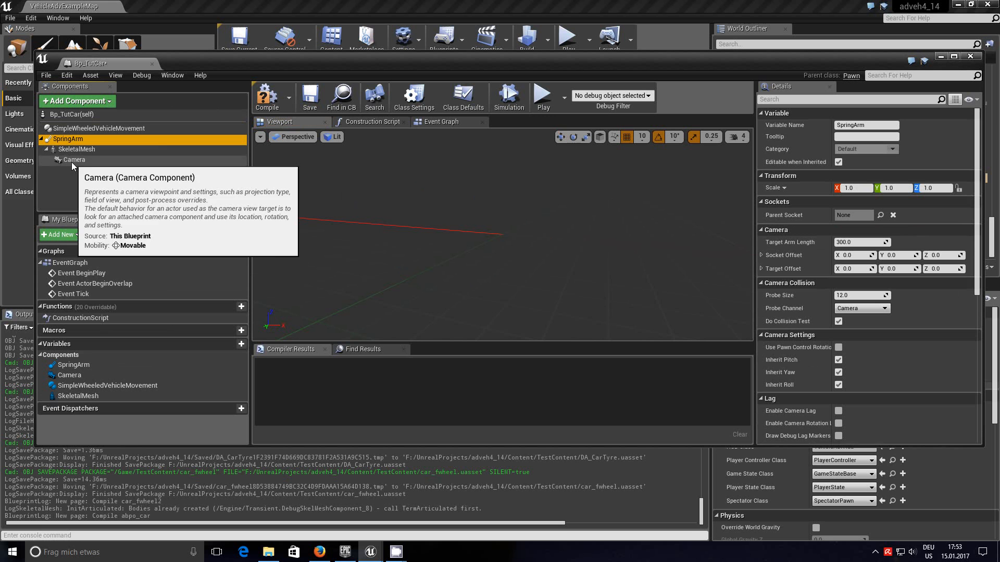
left_click_drag(54, 142, 79, 141)
left_click(68, 185)
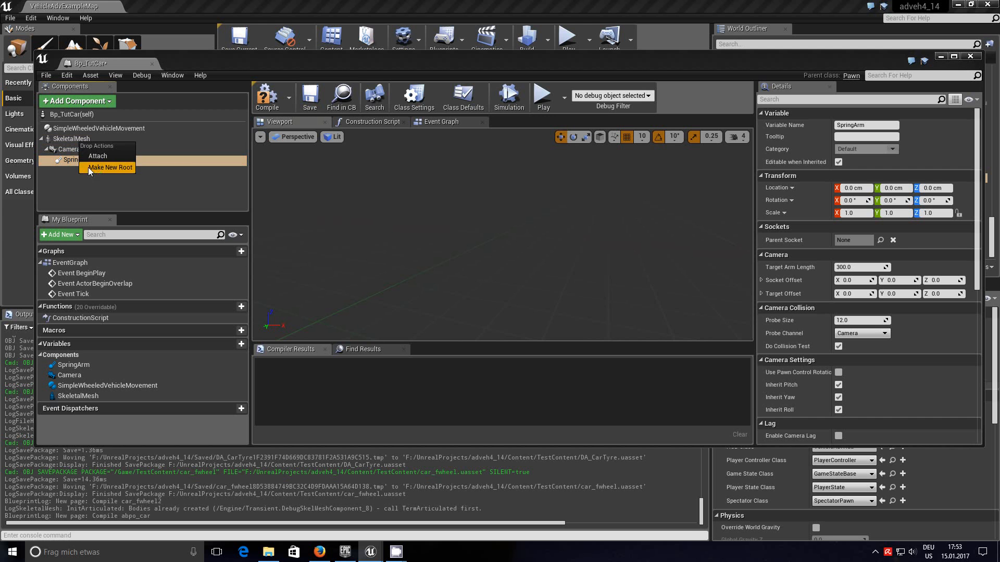
left_click(69, 170)
left_click(69, 163)
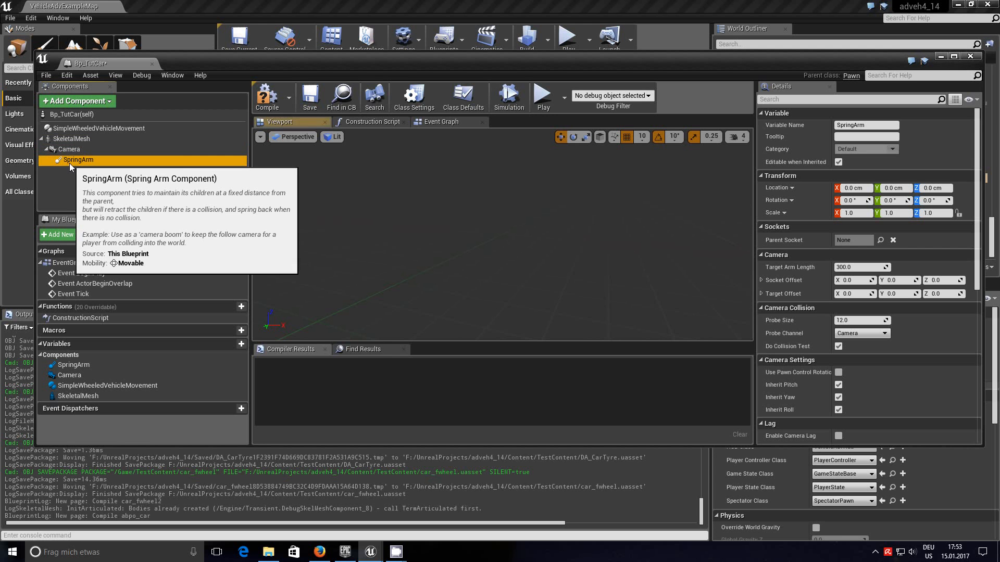
Step: Delete the SpringArm and Camera components from Bp_TutCar and try to reorder the SkeletalMesh above SimpleWheeledVehicleMovement
right_click(66, 161)
mouse_move(95, 170)
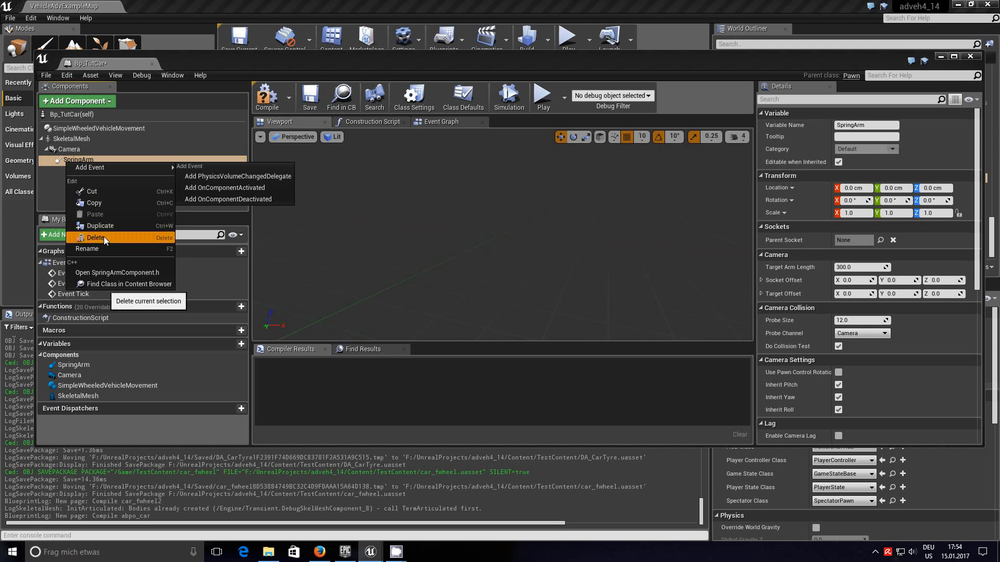
left_click(104, 237)
left_click(81, 152)
right_click(80, 152)
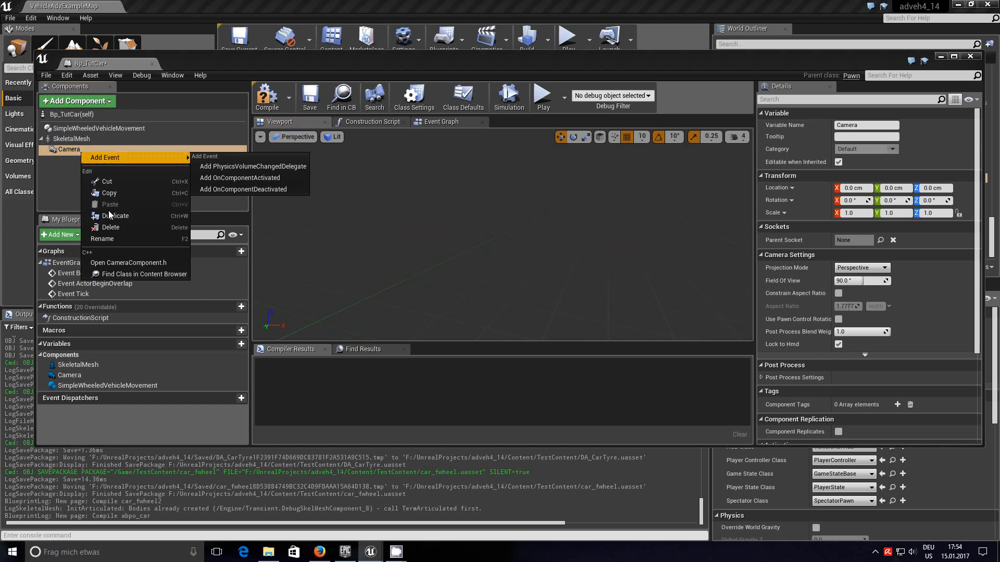
left_click(109, 228)
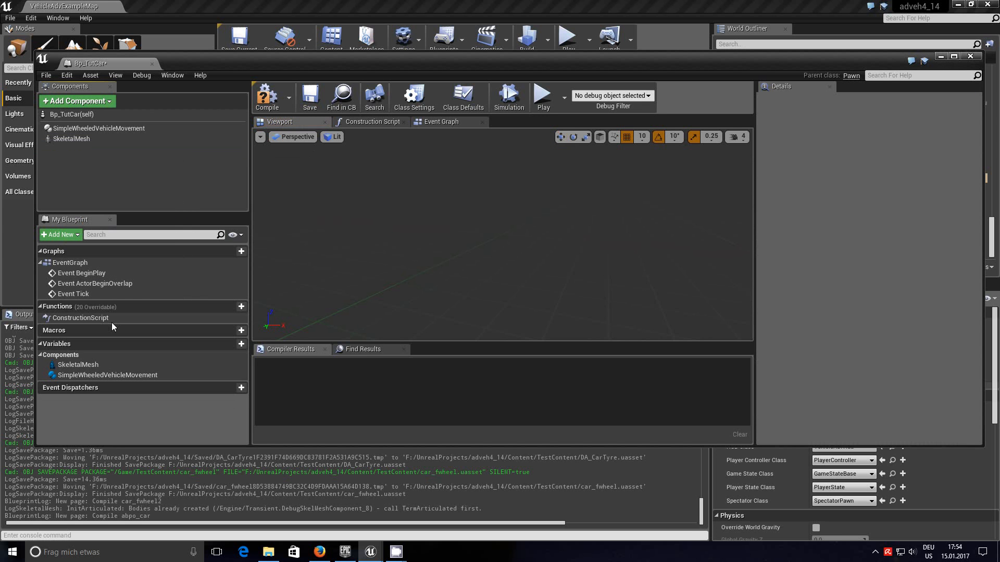
left_click(84, 142)
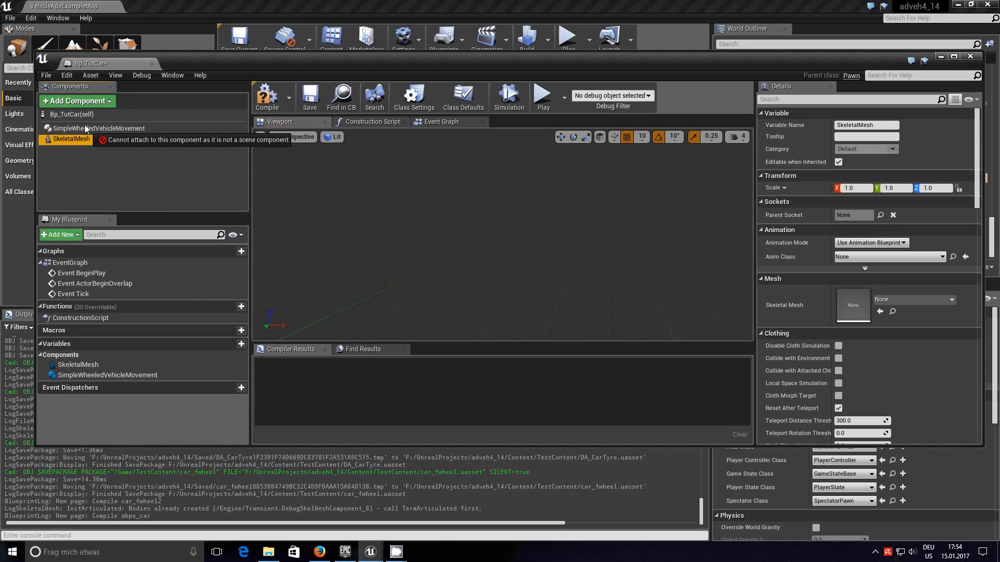
Step: Close the Bp_TutCar editor and delete the Bp_TutCar asset from the TestContent folder
left_click(970, 56)
right_click(478, 186)
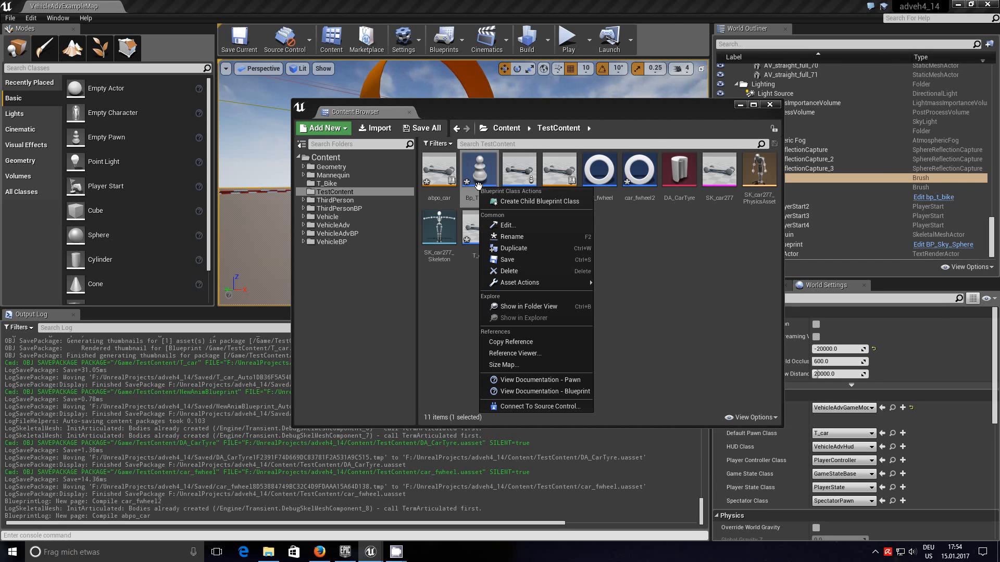
left_click(510, 271)
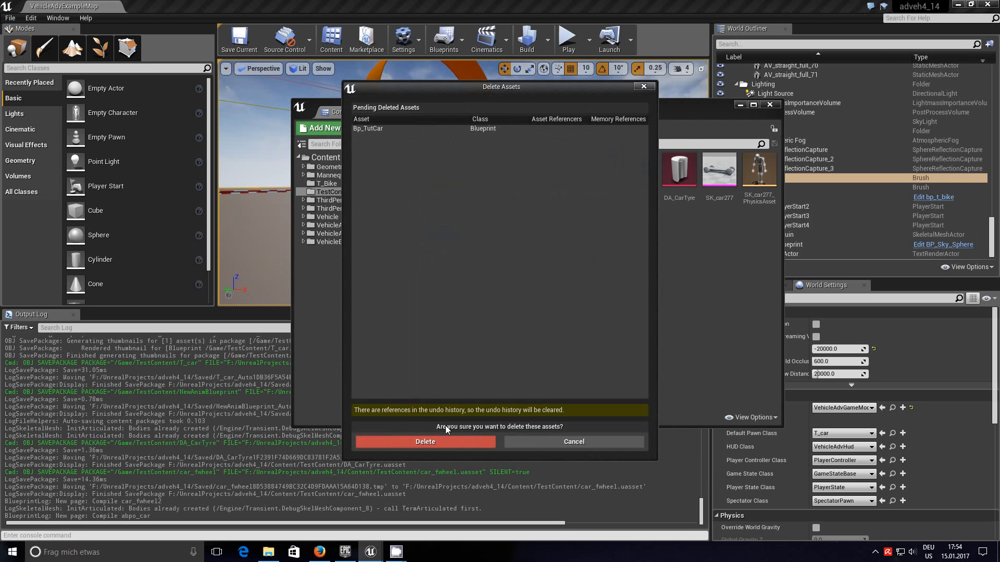
left_click(440, 438)
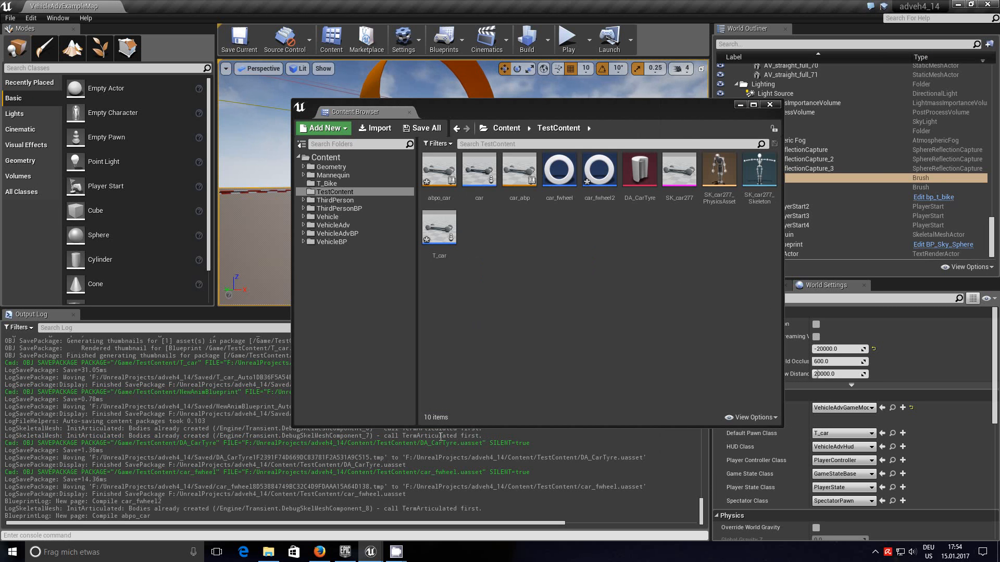
Step: Create a Pawn blueprint class named BP_TUTCAR in the TestContent folder and open it for editing
right_click(480, 276)
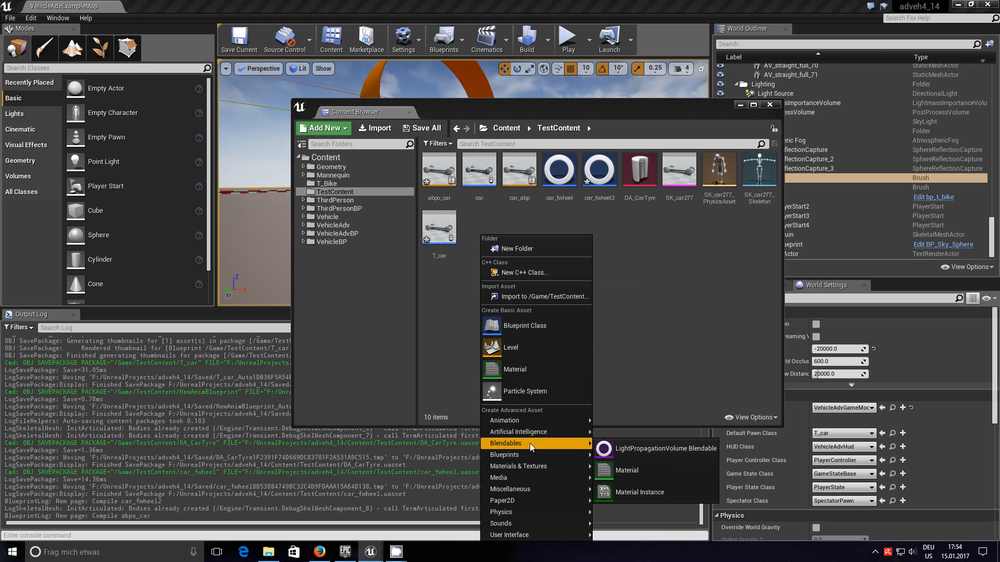
left_click(543, 329)
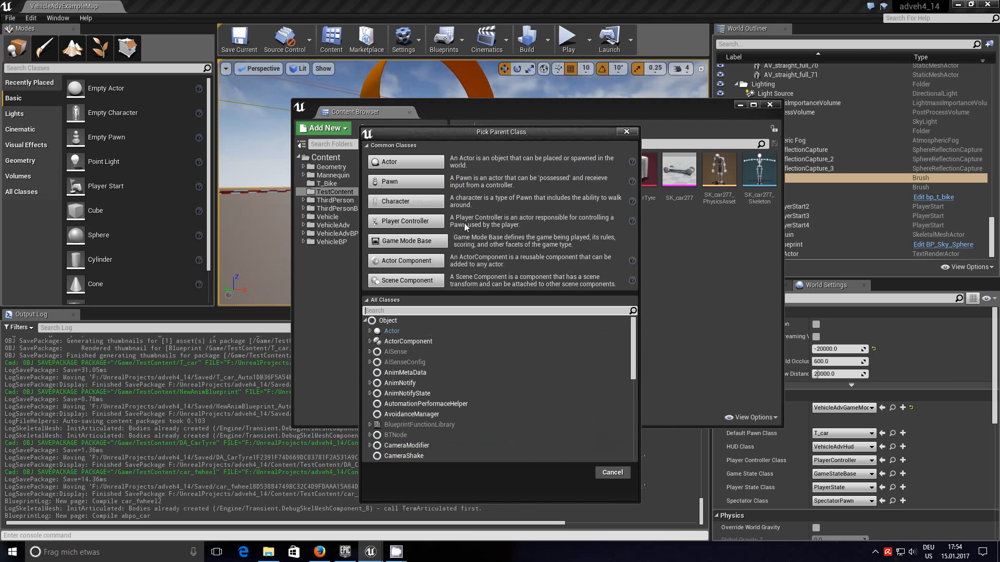
left_click(411, 185)
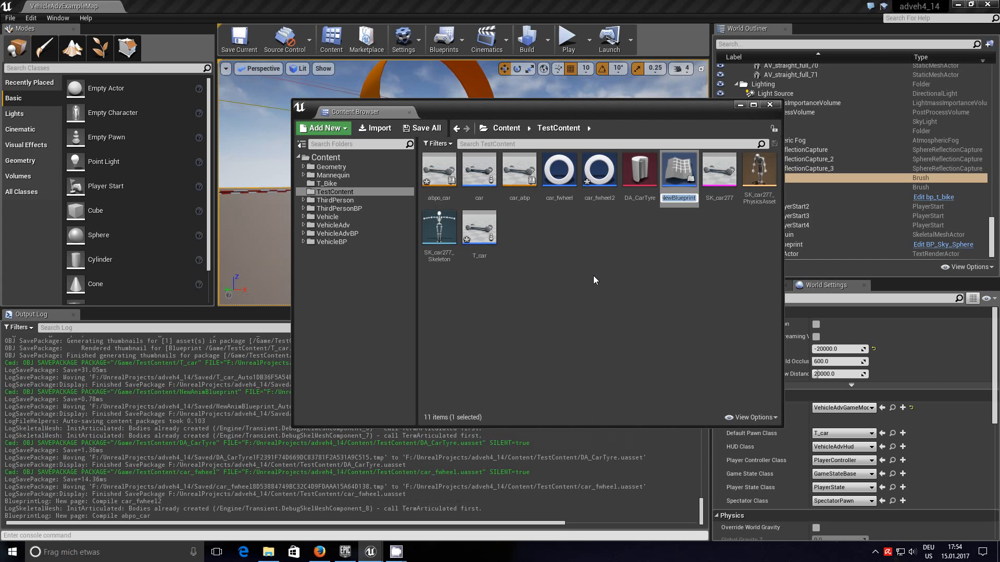
type("B")
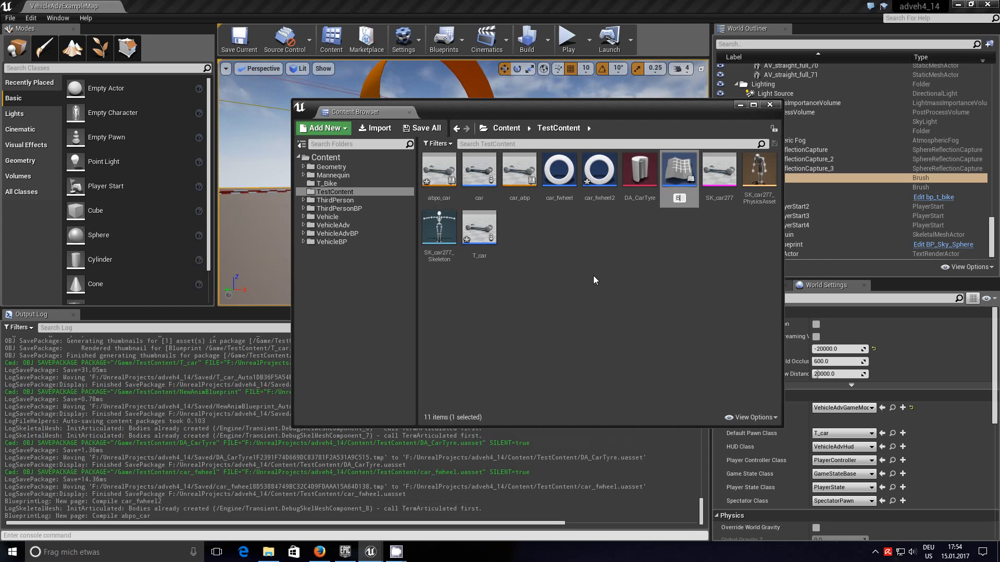
type("P_TU")
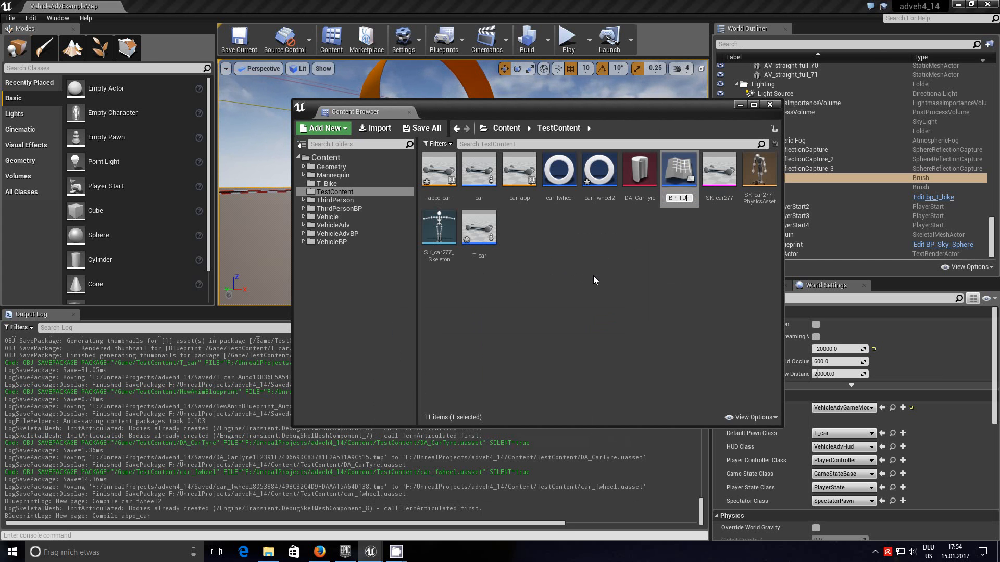
type("TCAR")
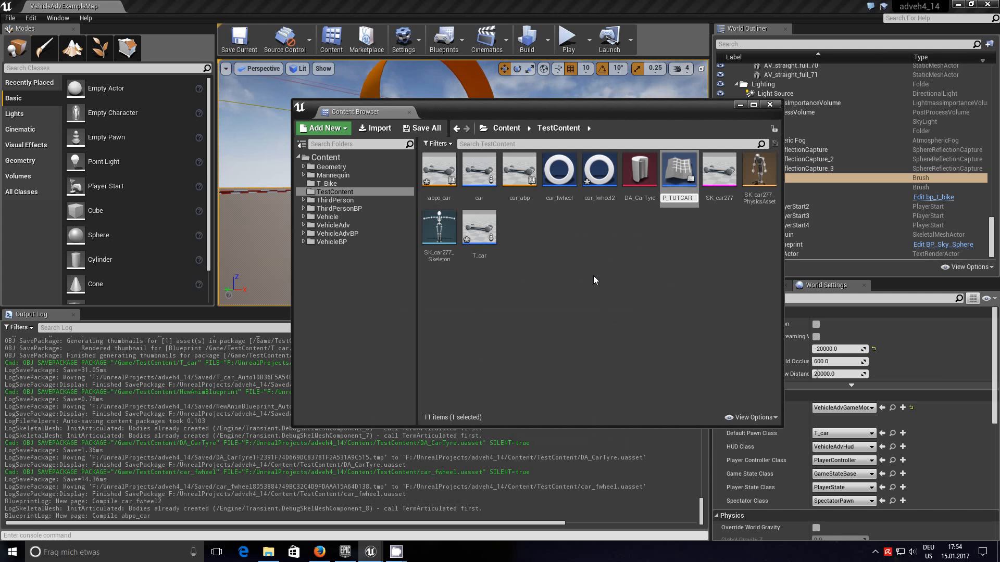
key("Return")
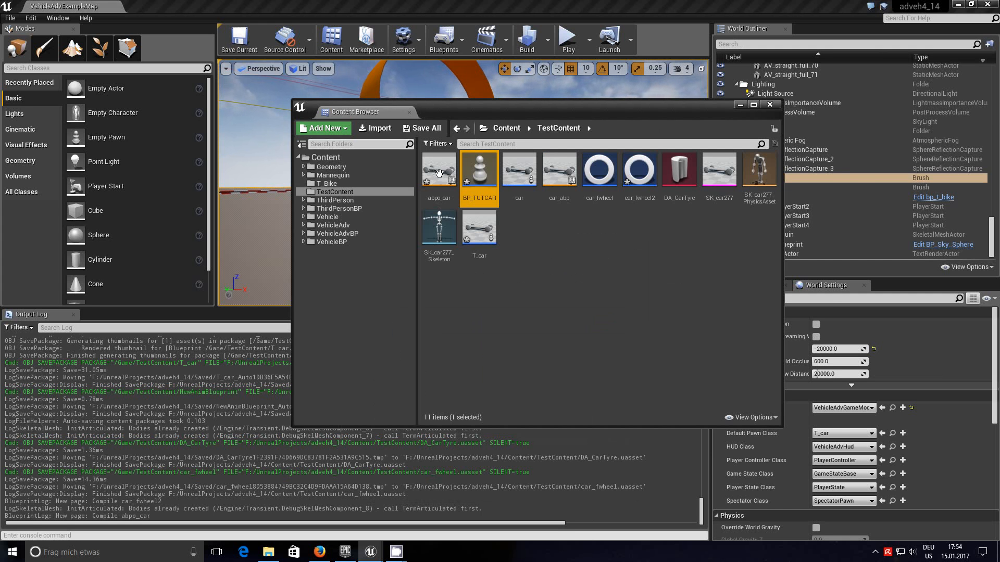
double_click(479, 172)
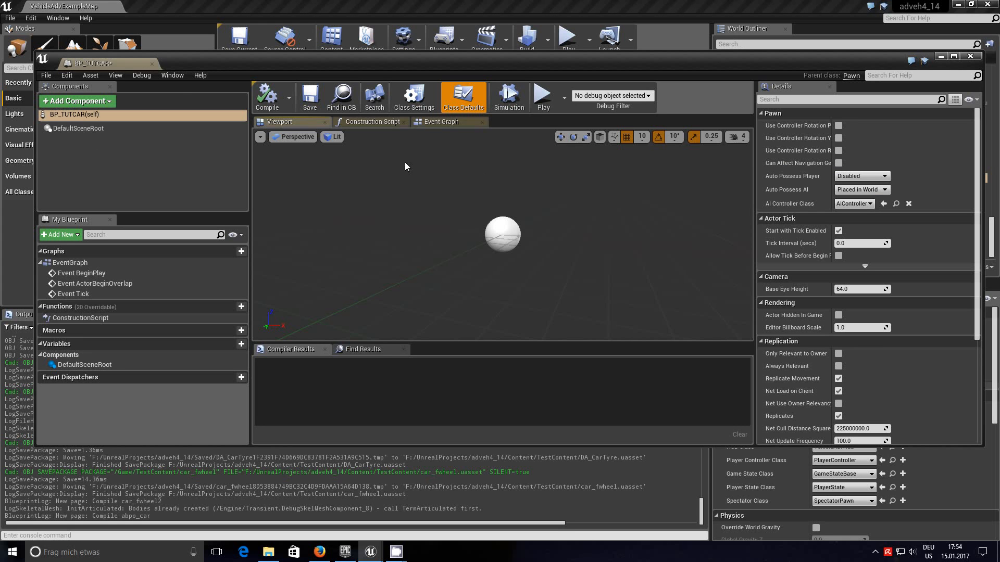
Step: Add a Skeletal Mesh component to BP_TUTCAR and make it the root in place of DefaultSceneRoot
left_click(109, 101)
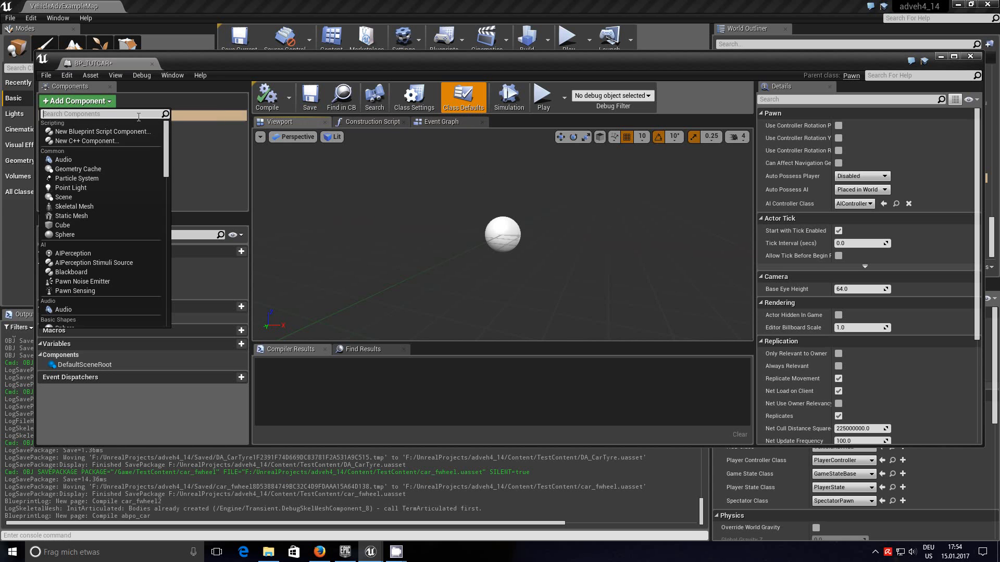
left_click_drag(166, 157, 165, 293)
left_click(94, 283)
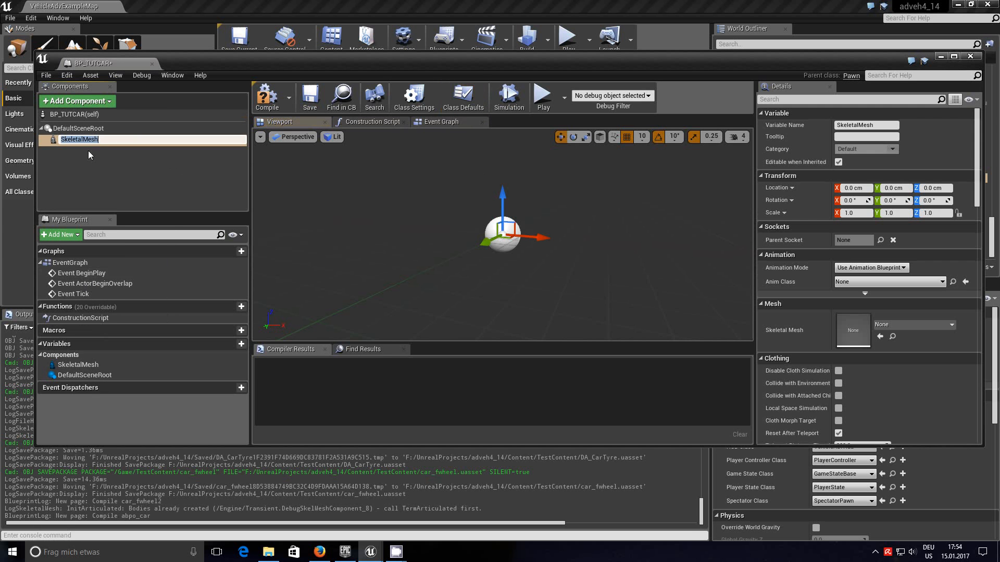
left_click_drag(57, 139, 57, 130)
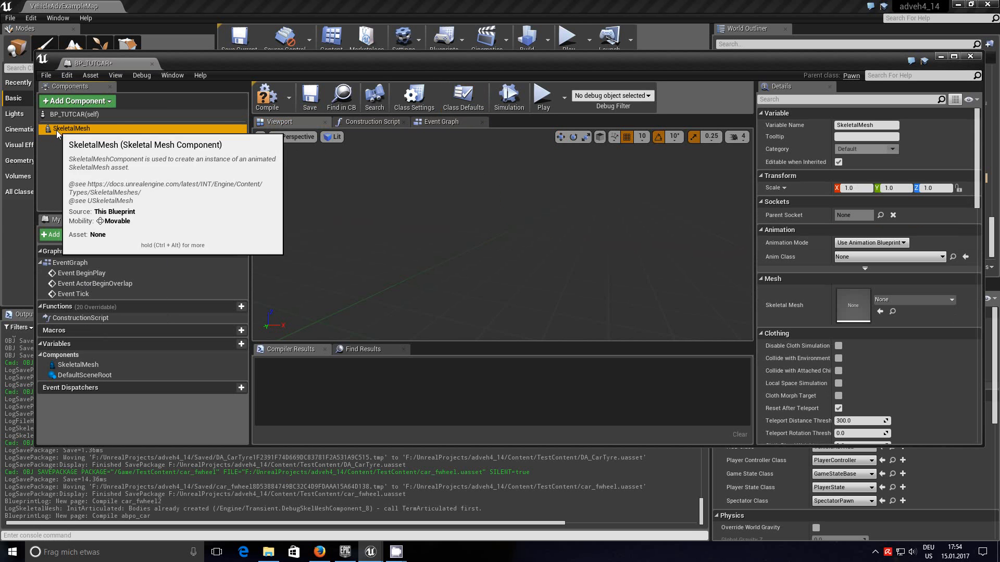
Step: Add a Simple Wheeled Vehicle Movement component to BP_TUTCAR
left_click(109, 102)
left_click_drag(166, 147, 169, 196)
left_click(124, 193)
Step: Add a Spring Arm component as a child of the SkeletalMesh and set its Target Arm Length to 600
left_click(87, 129)
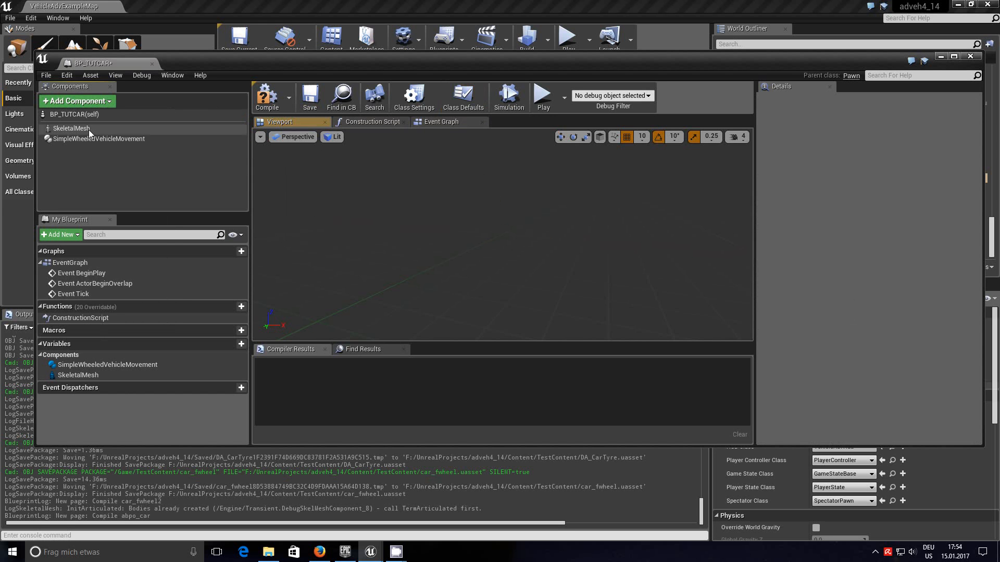
left_click(110, 102)
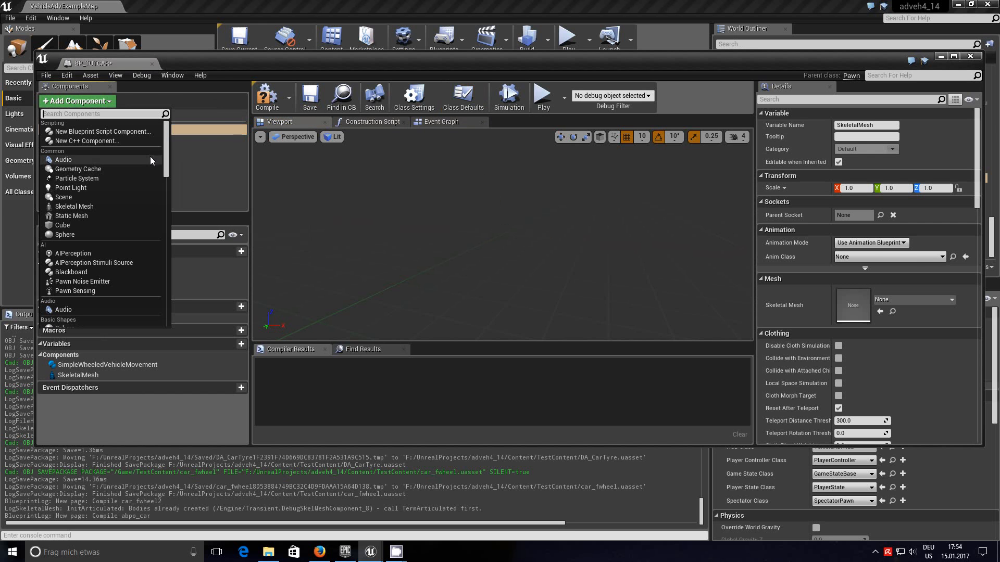
left_click_drag(167, 161, 167, 200)
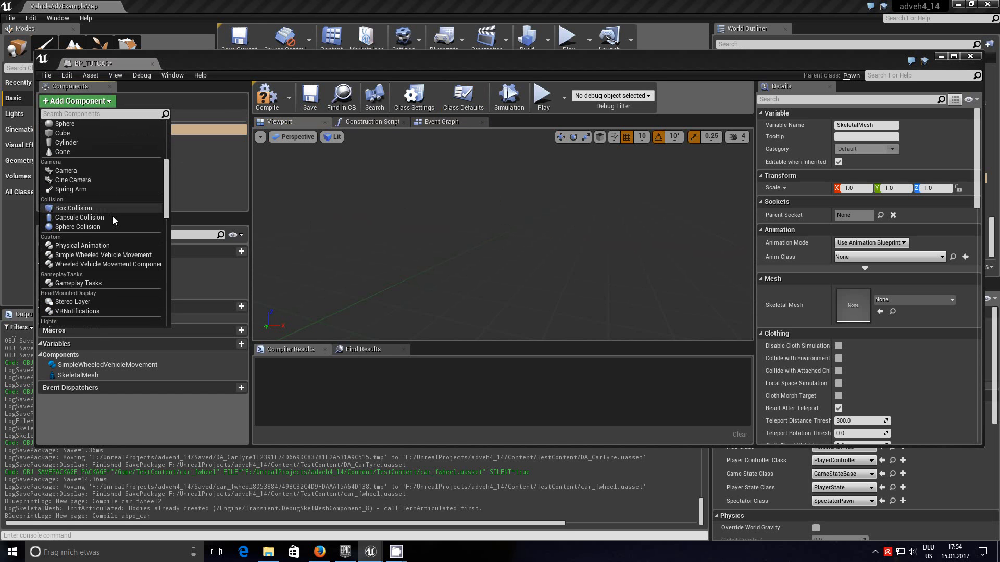
left_click(87, 189)
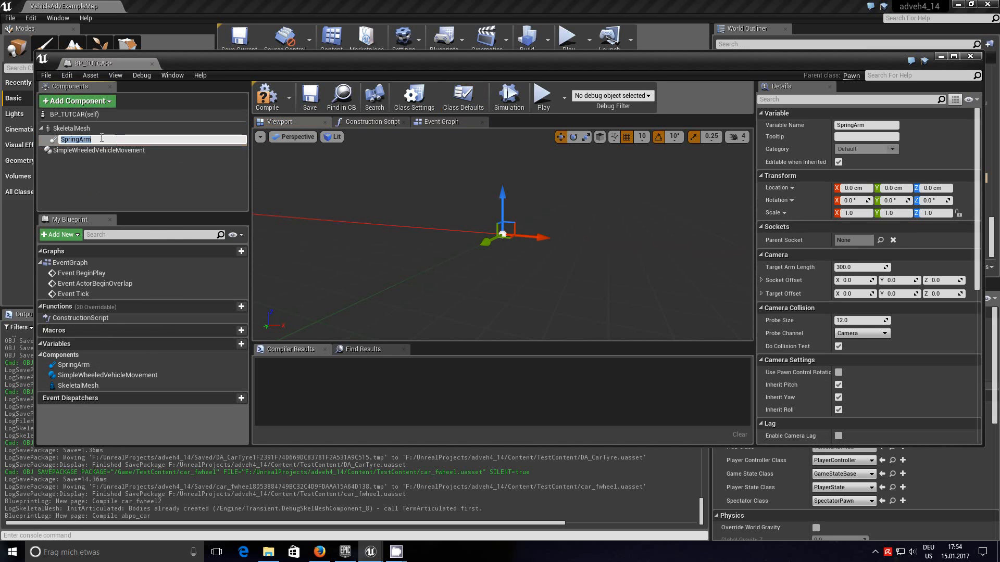
key("Return")
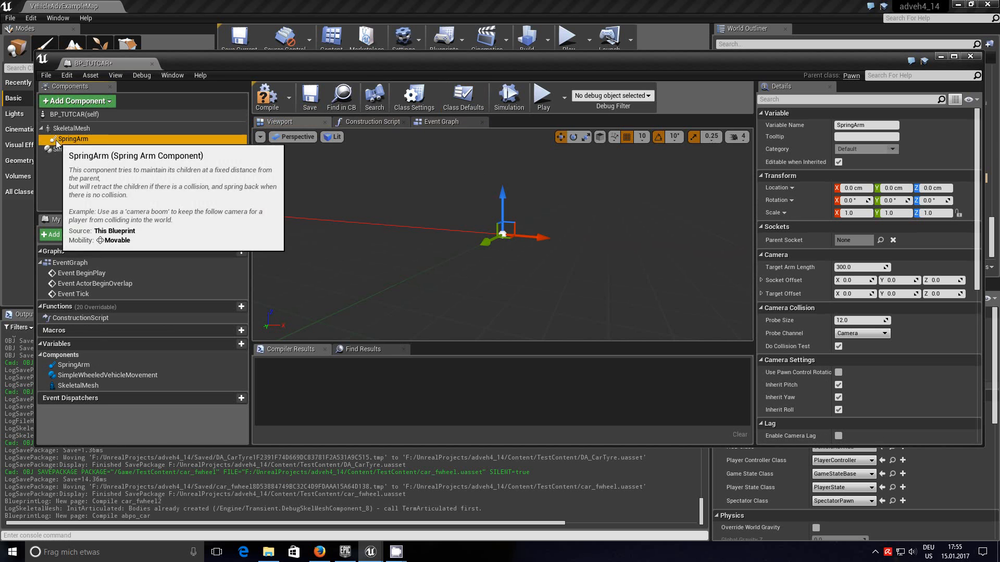
left_click(856, 266)
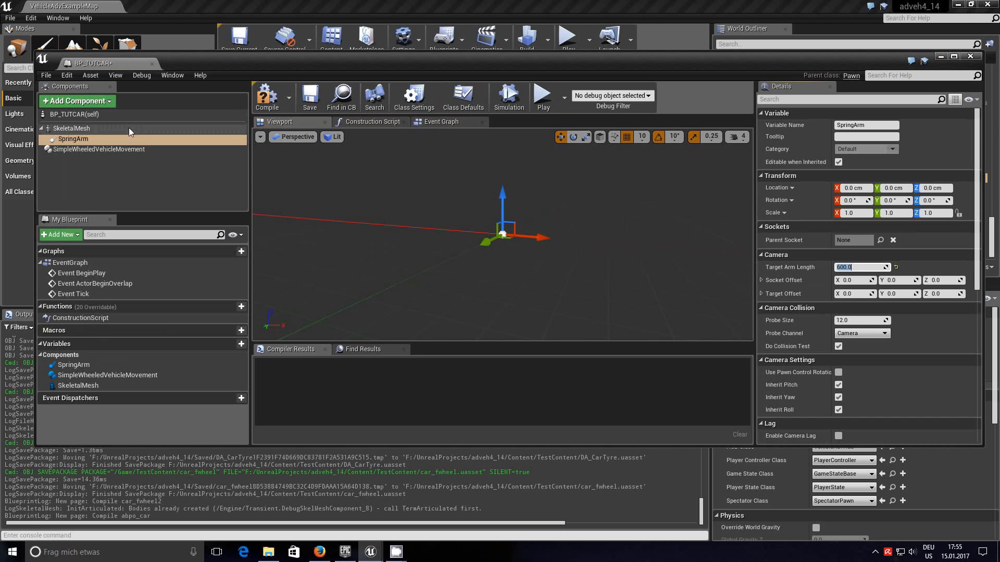
Step: Add a Camera component and attach it as a child of the SpringArm
left_click(77, 101)
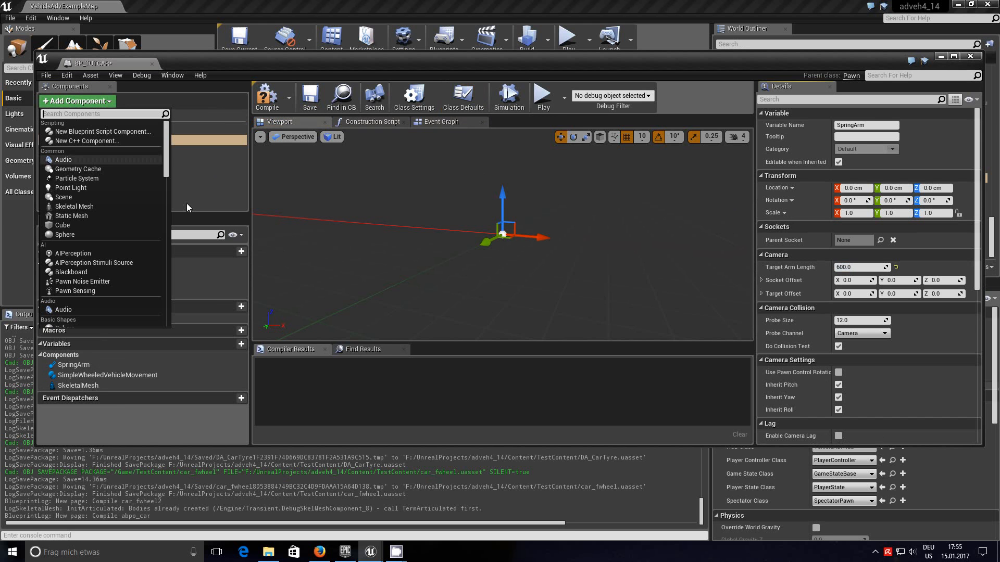
left_click_drag(167, 167, 166, 197)
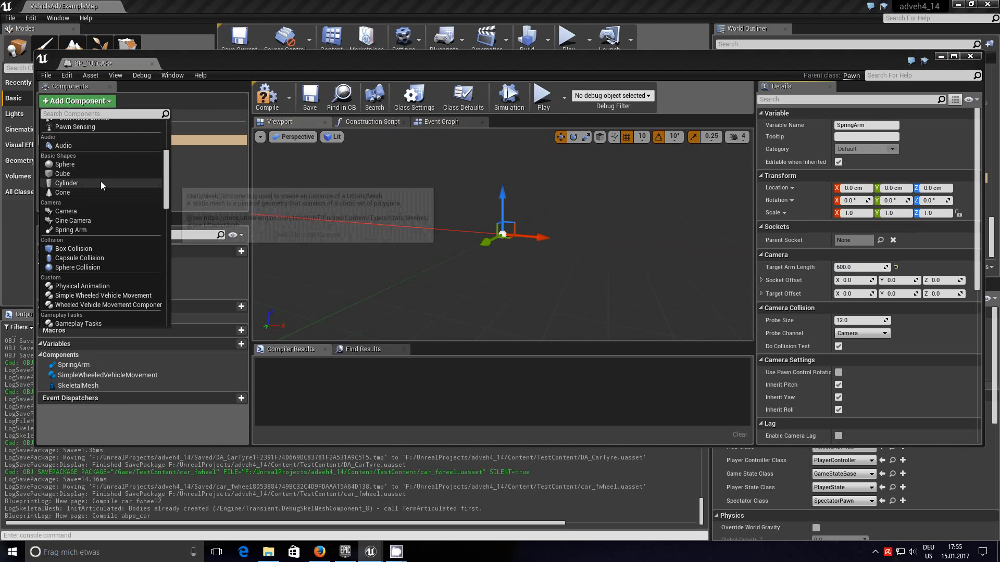
left_click(92, 210)
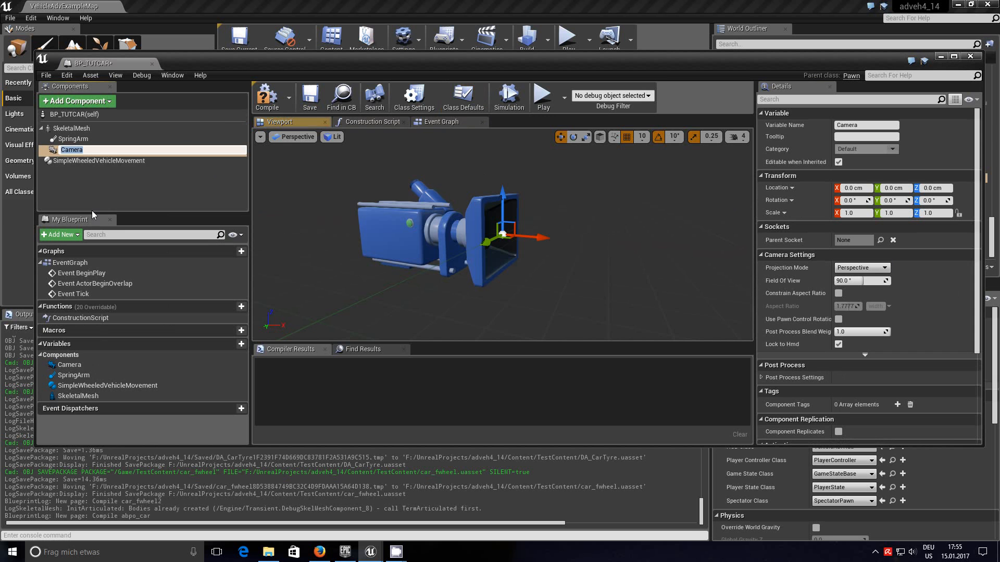
key("Return")
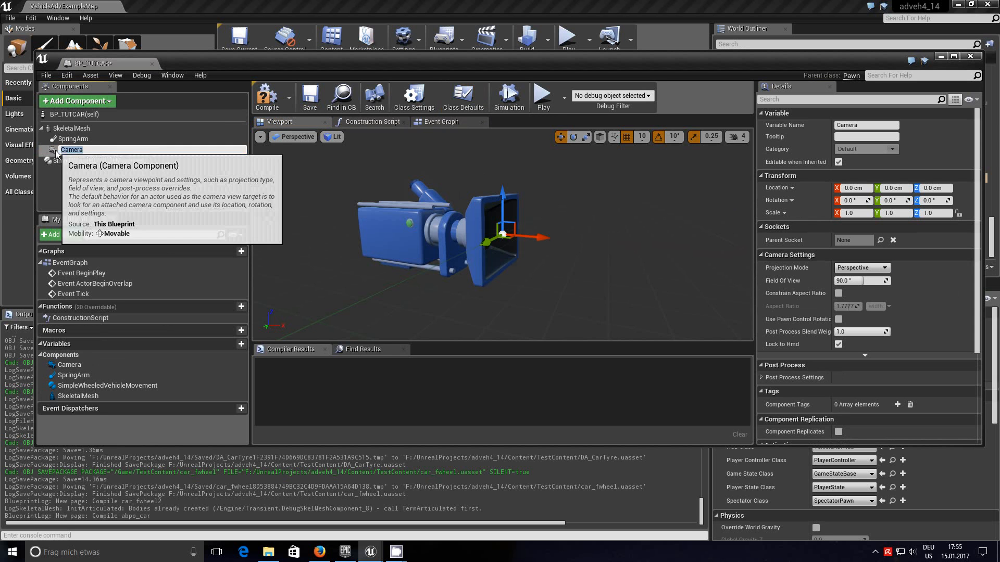
left_click_drag(56, 151, 69, 140)
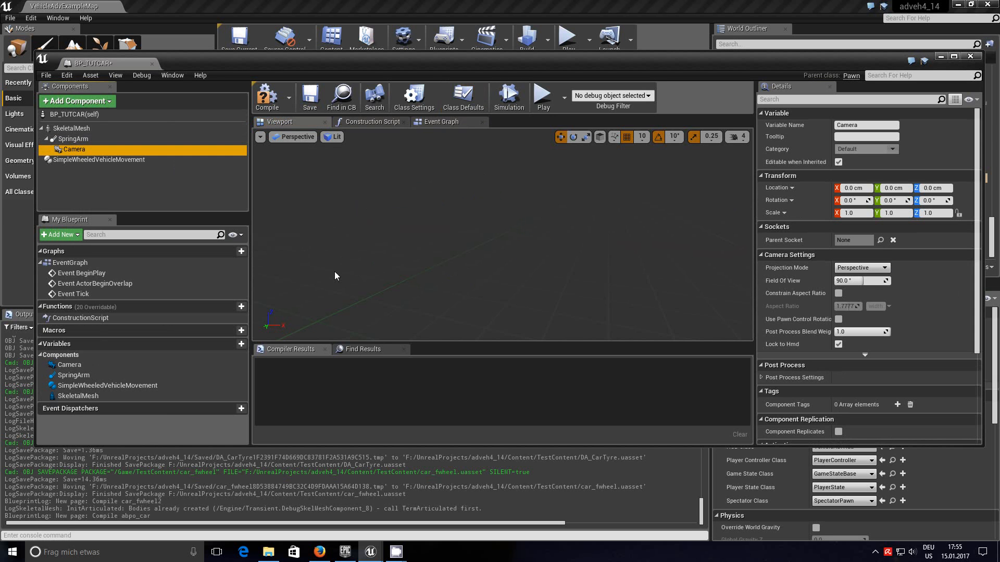
Step: Assign the SK_car277 mesh to the SkeletalMesh component and set its Anim Class to car_abp
right_click_drag(386, 279, 307, 278)
left_click(72, 129)
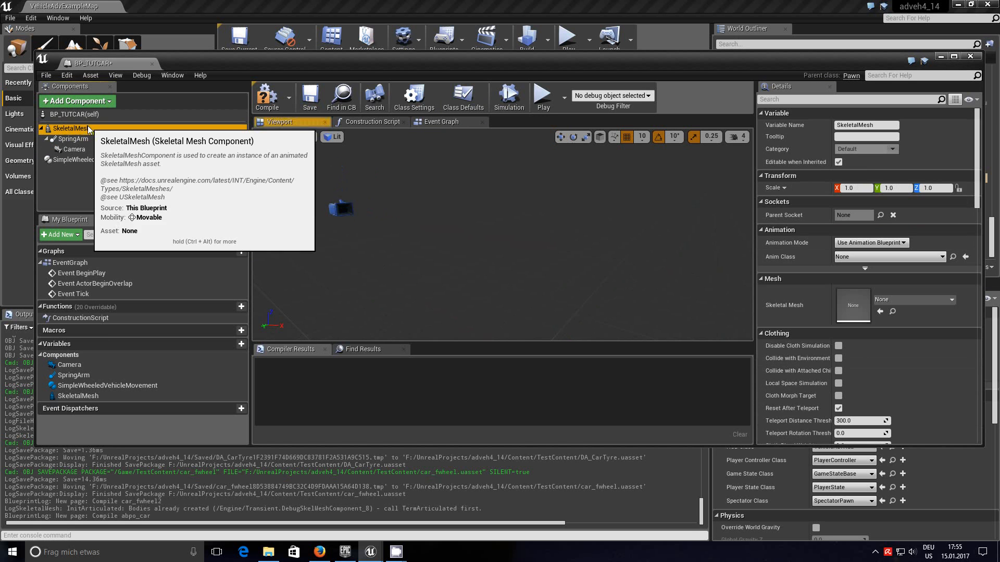
left_click(949, 299)
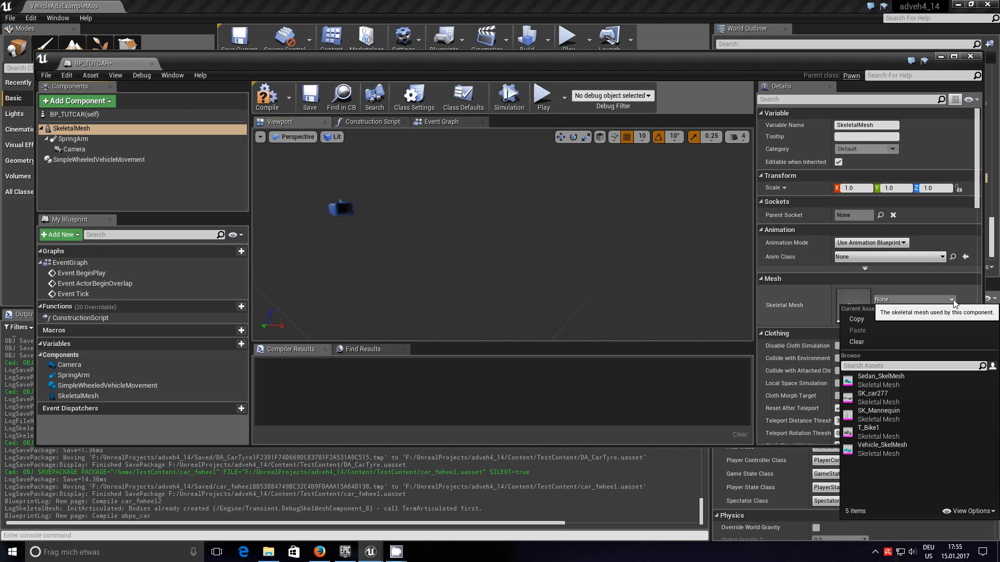
left_click(883, 400)
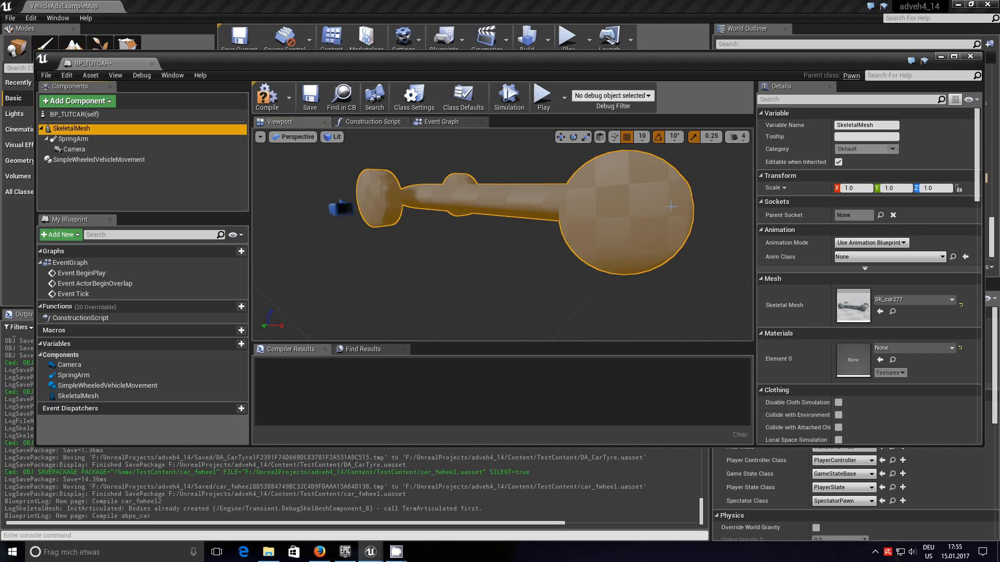
left_click(942, 256)
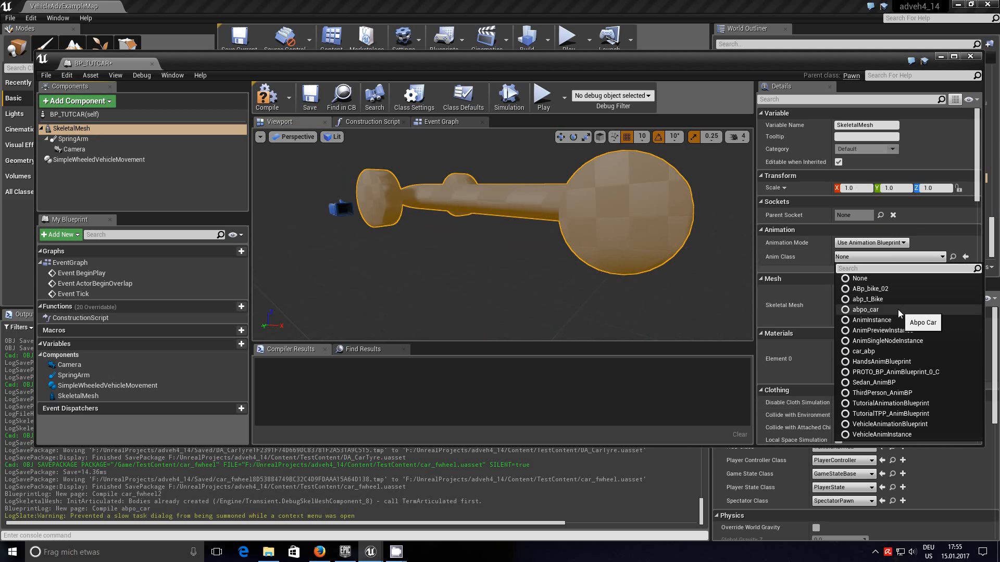
left_click(880, 351)
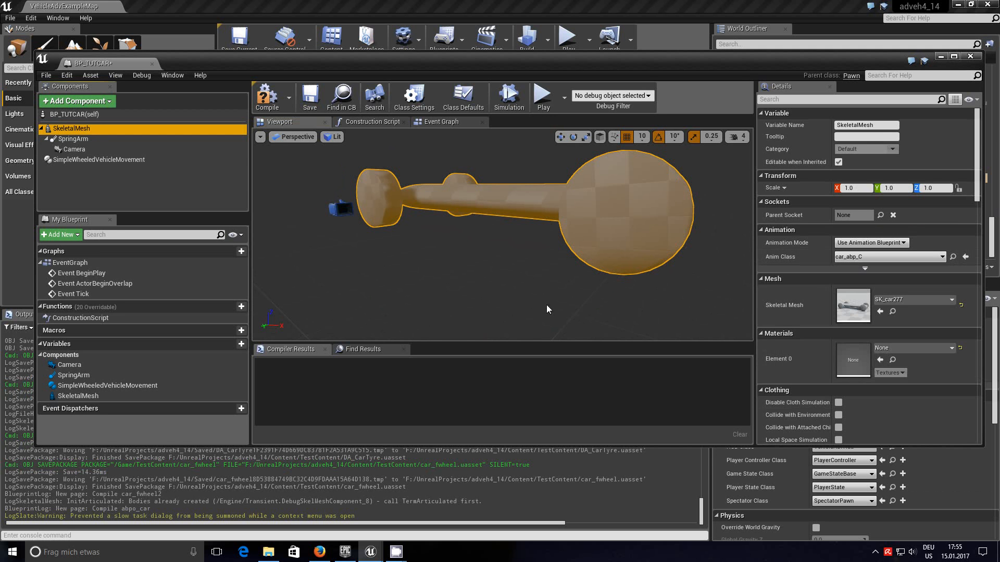
right_click_drag(546, 307, 550, 307)
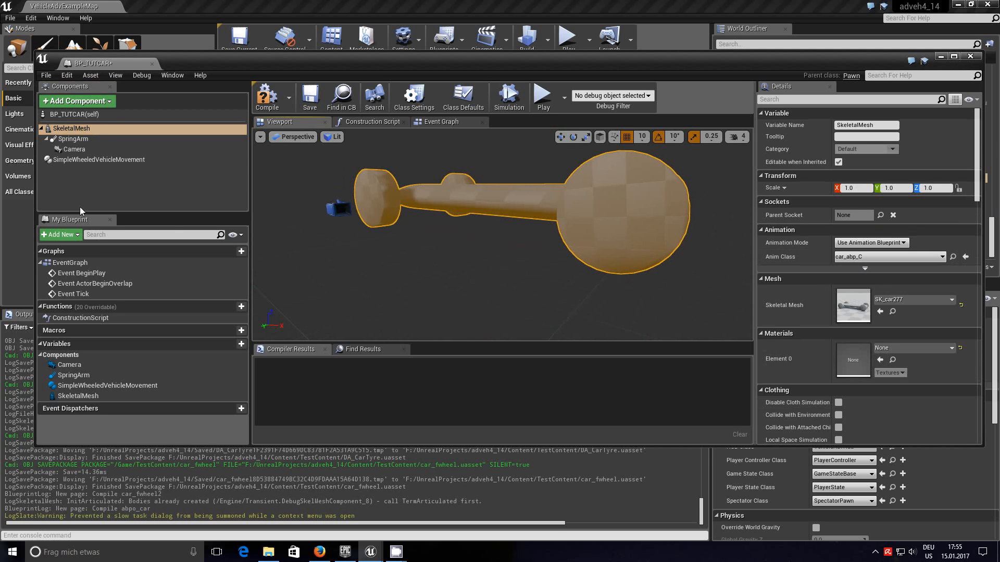
Step: Raise the SpringArm to a Z location of 80 cm and rotate it to -10° around Y
left_click(86, 140)
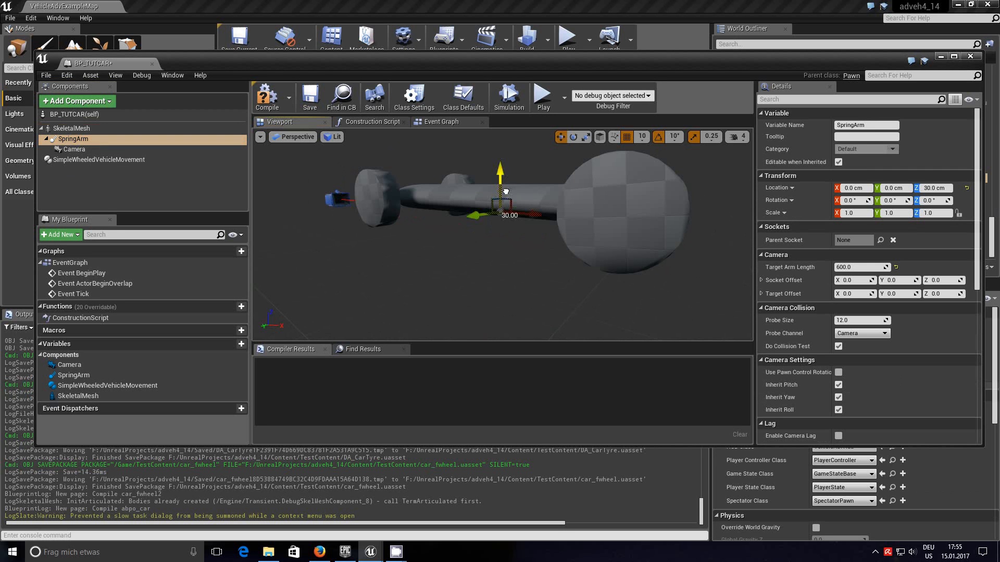
left_click_drag(508, 174, 507, 161)
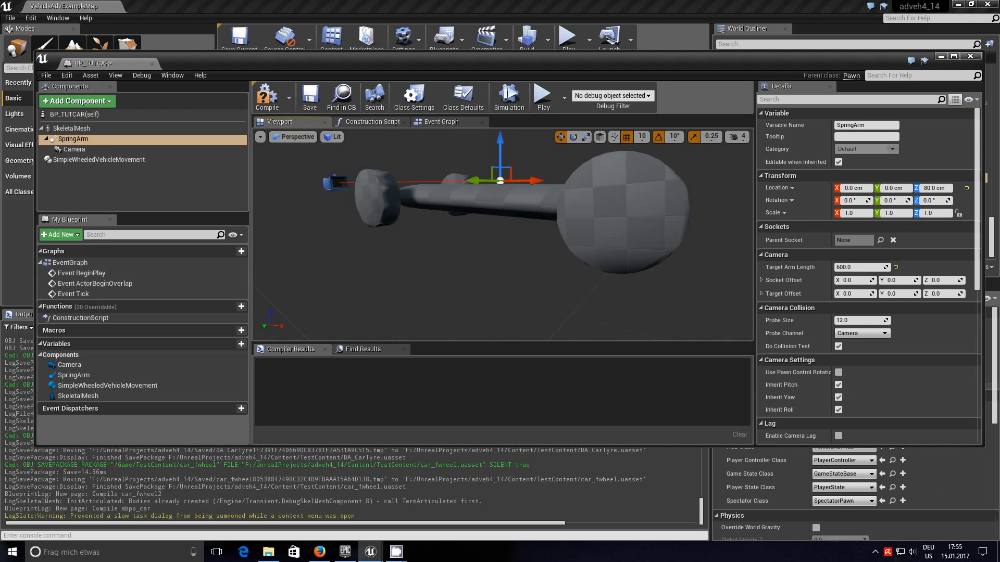
left_click(574, 137)
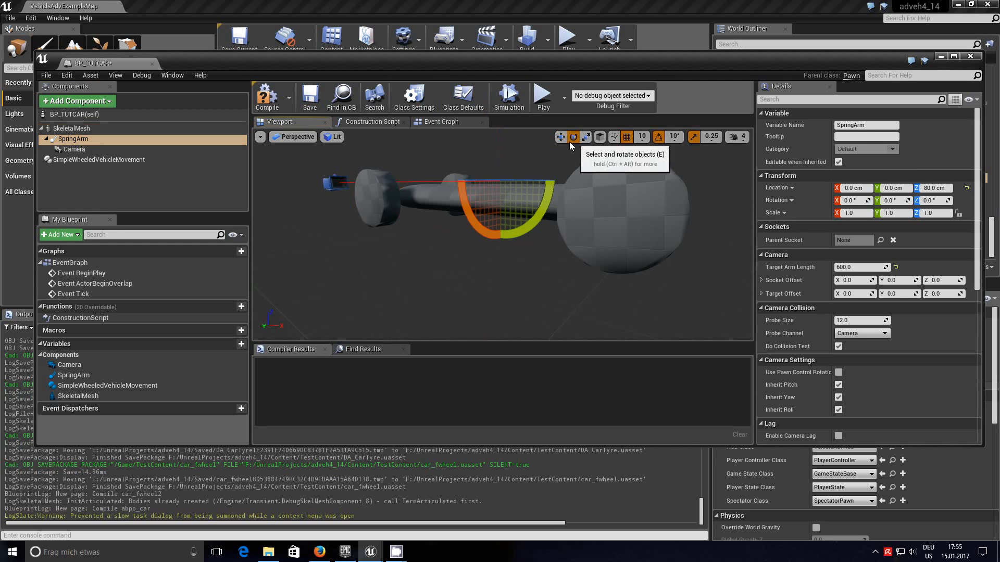
right_click_drag(529, 221, 522, 221)
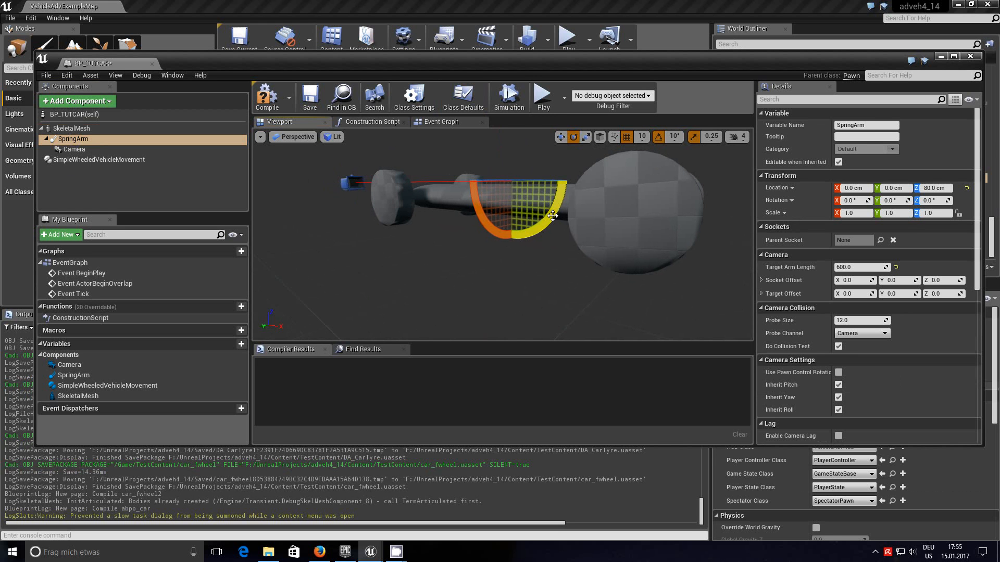
left_click_drag(551, 215, 541, 210)
right_click_drag(483, 230, 477, 237)
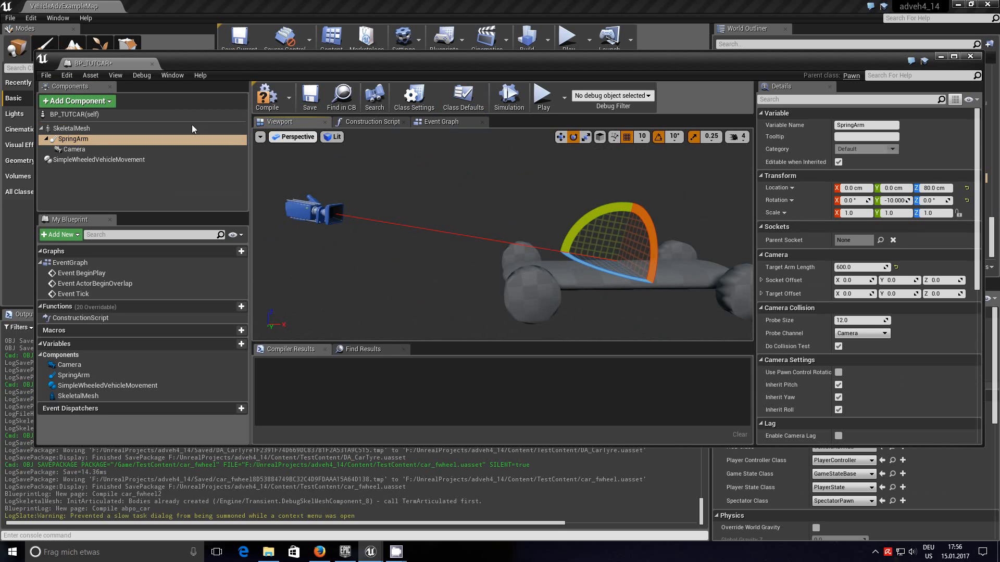
Step: Compile BP_TUTCAR and add an InputAxis MoveForward event below Event Tick in the Event Graph
left_click(290, 105)
left_click(434, 126)
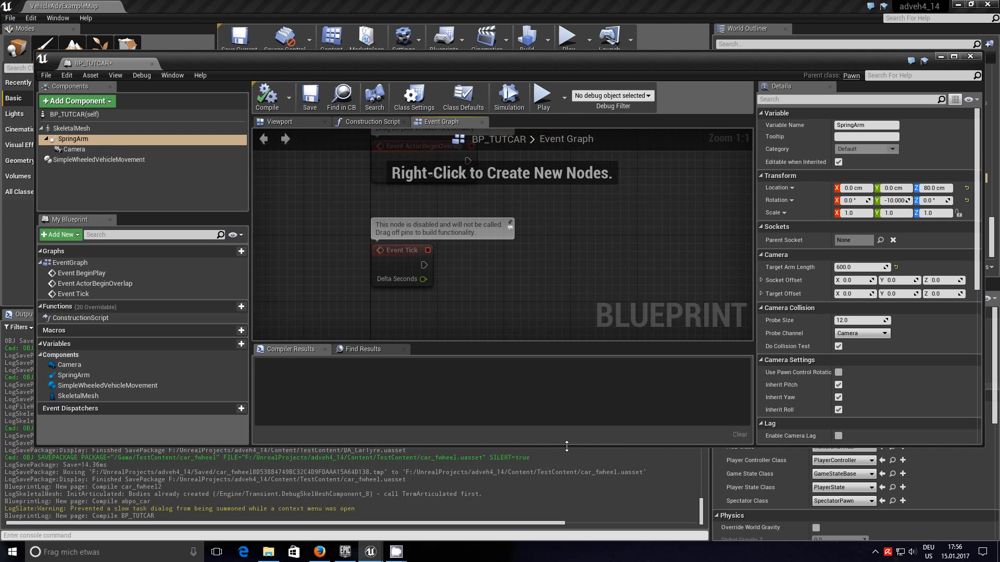
left_click_drag(566, 446, 578, 546)
right_click_drag(530, 290, 478, 228)
right_click(358, 226)
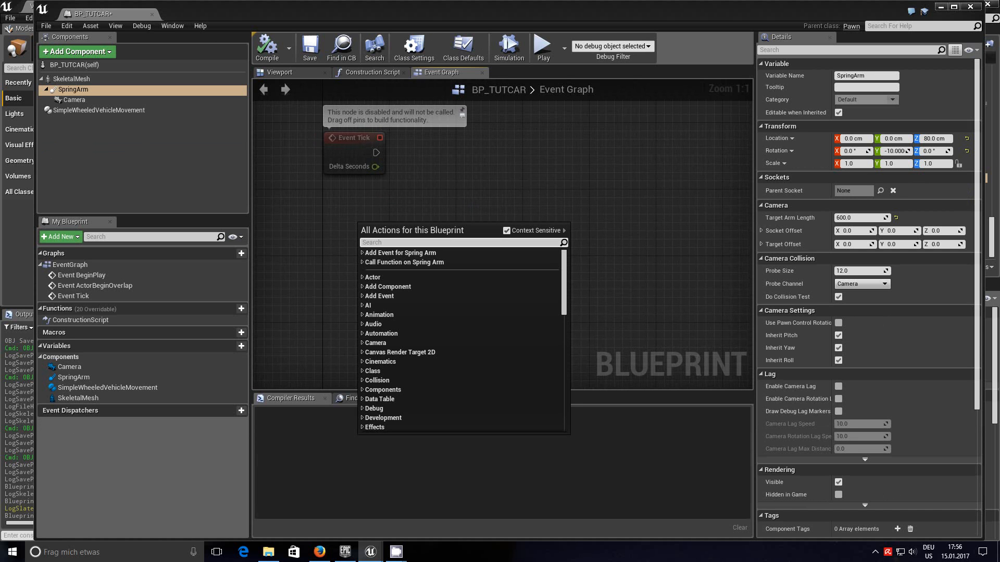
type("forwar")
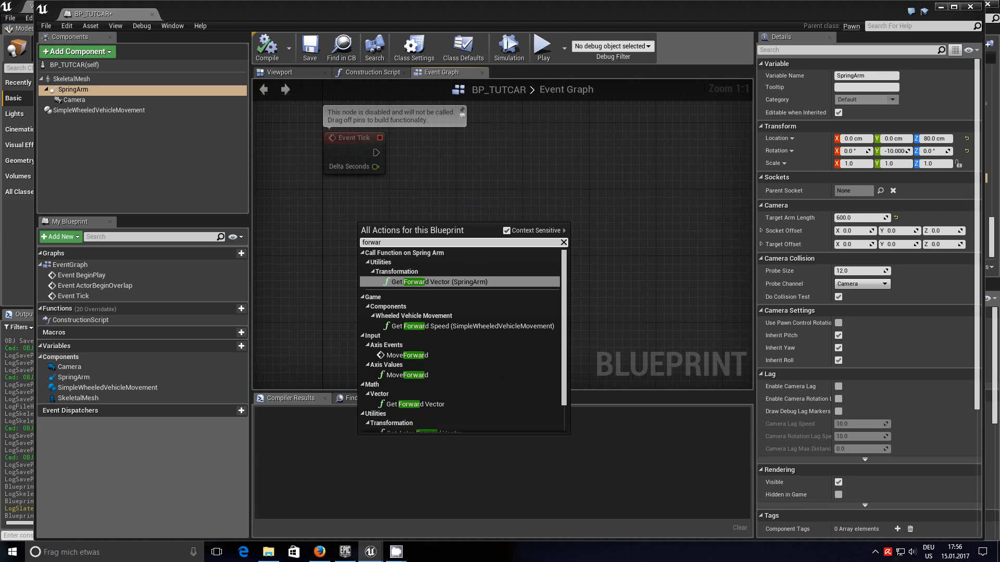
left_click(407, 355)
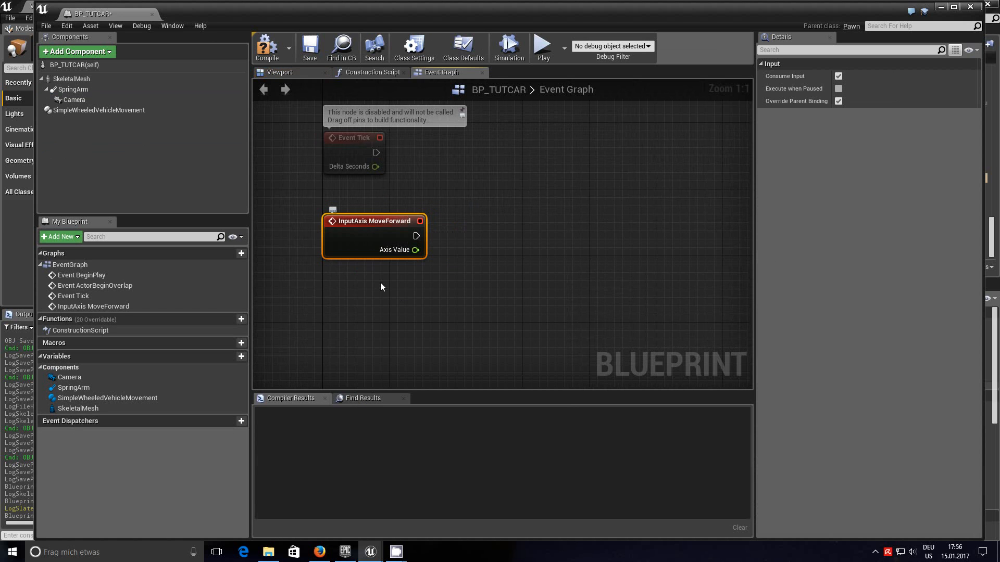
Step: Add an InputAxis MoveRight event and place it below the MoveForward event
right_click(358, 316)
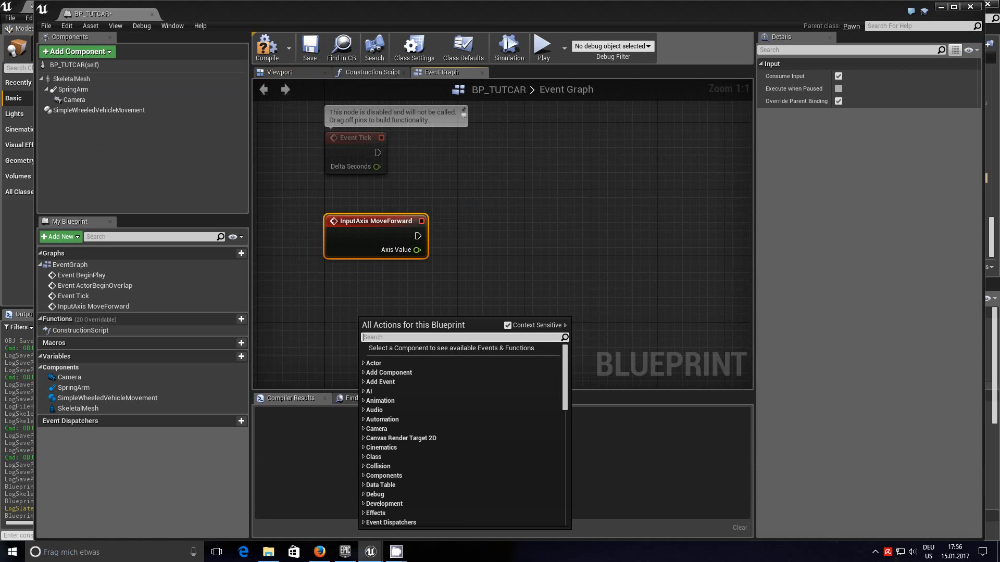
type("move")
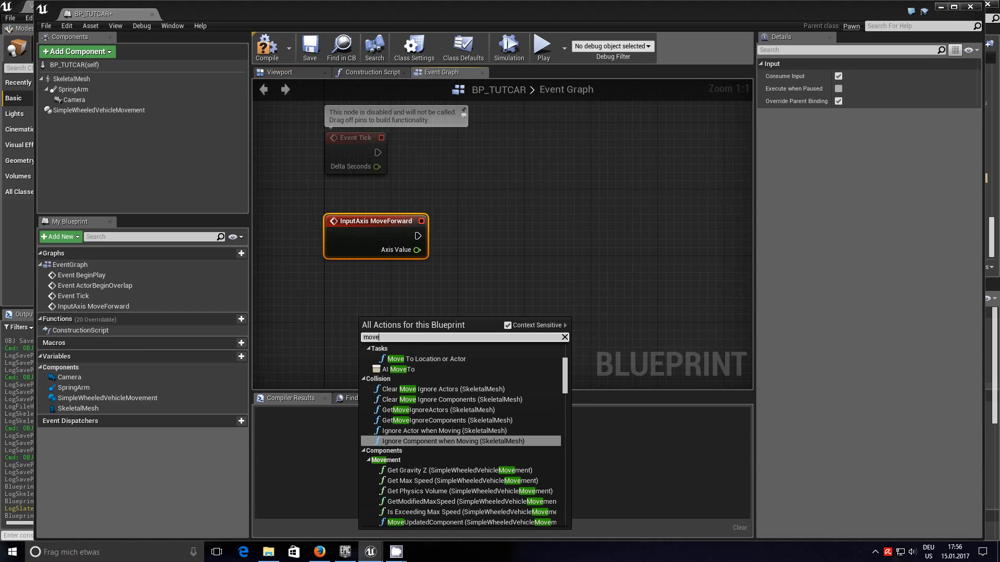
type("right")
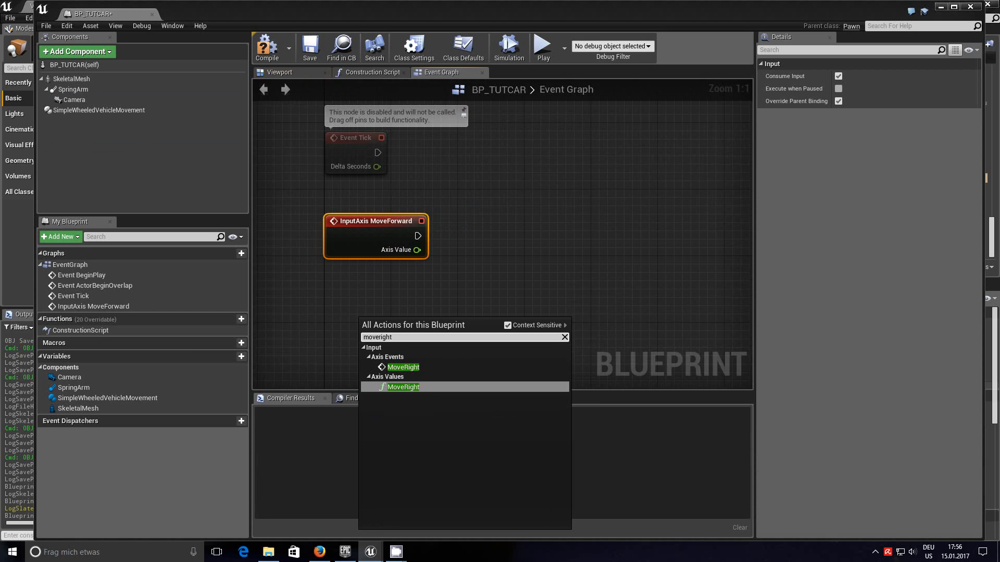
left_click(402, 368)
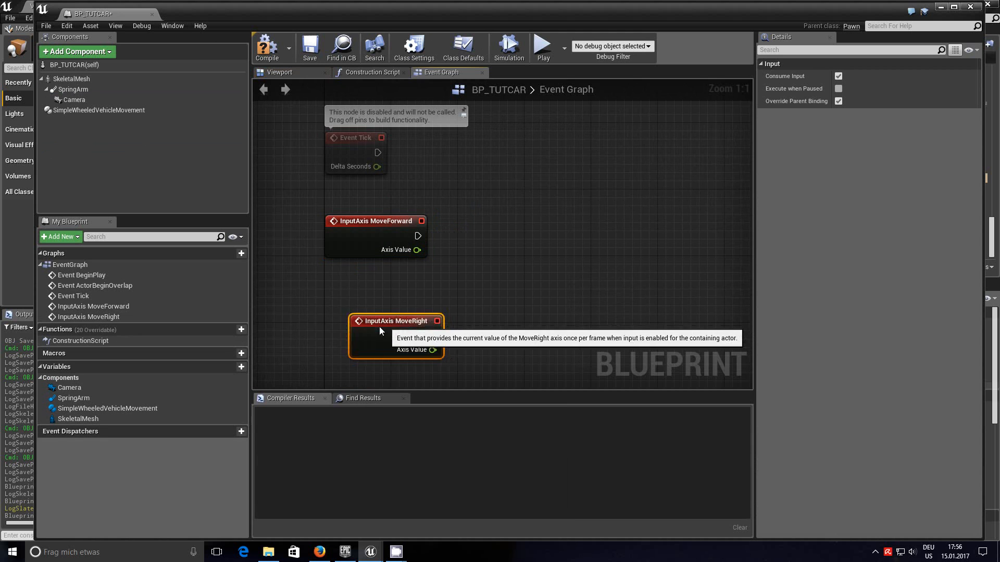
mouse_move(379, 327)
left_mouse_down()
mouse_move(377, 335)
mouse_move(368, 329)
left_mouse_up()
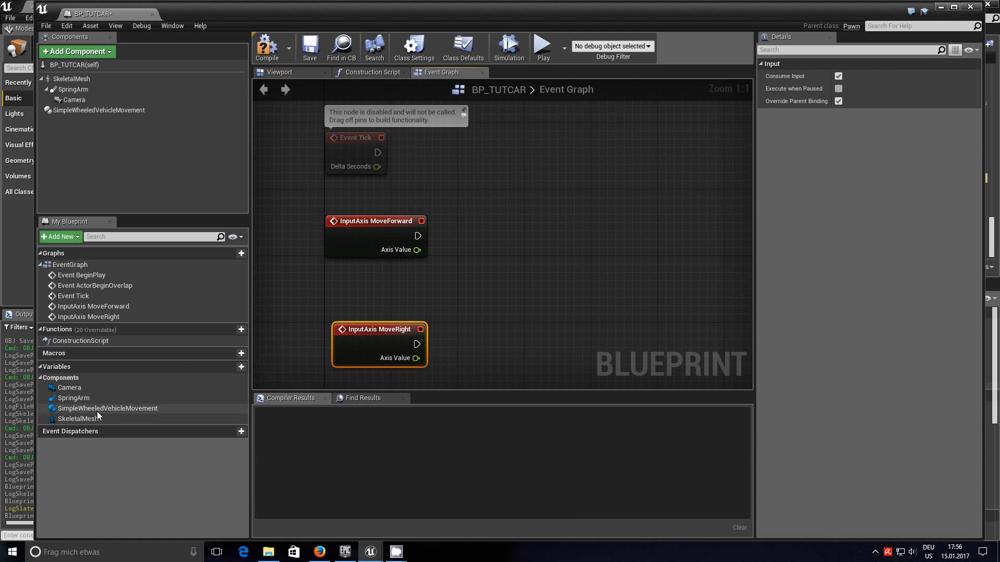
Step: Place a Get node for the SimpleWheeledVehicleMovement component between the MoveForward and MoveRight events
left_click_drag(96, 407, 337, 282)
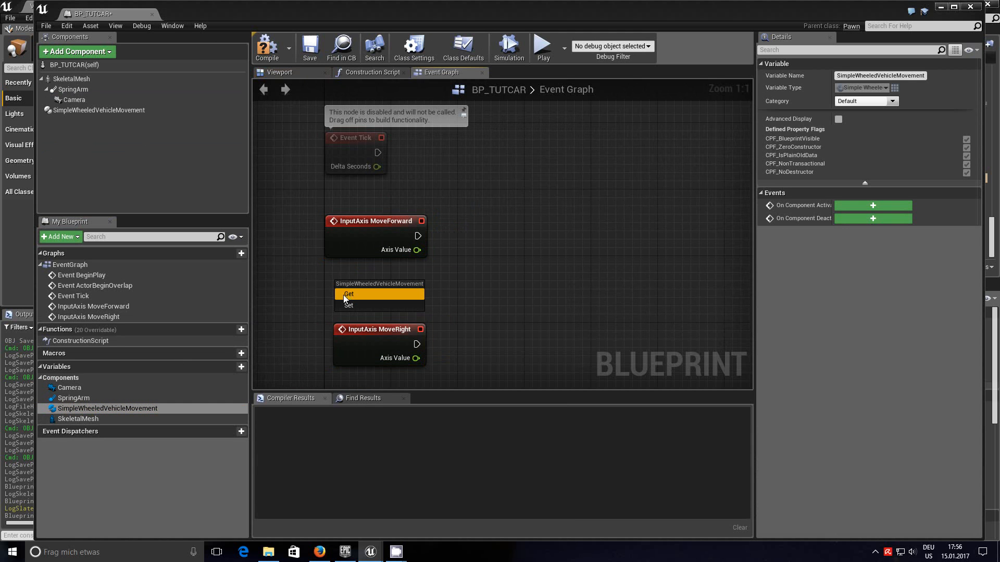
left_click(345, 295)
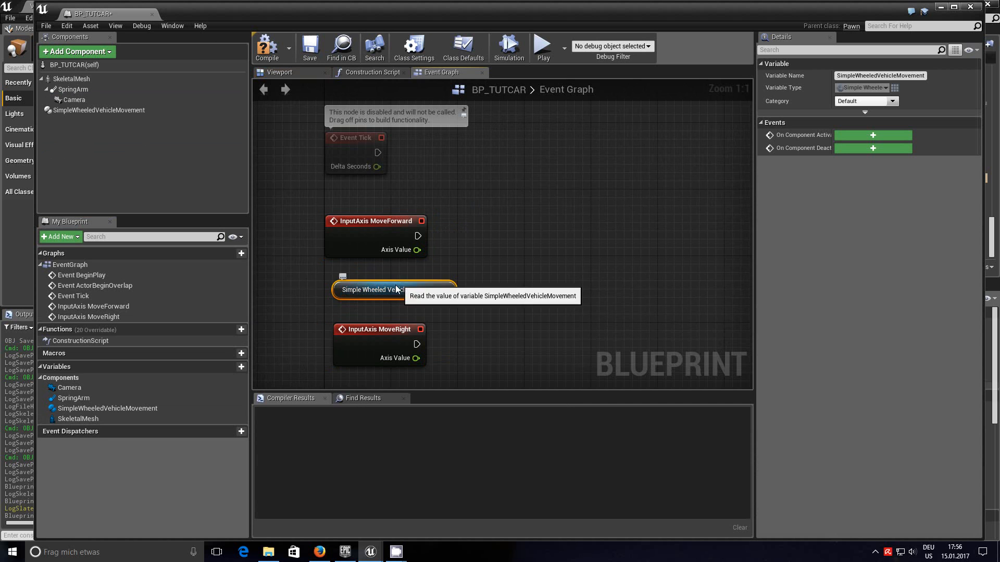
left_click_drag(396, 290, 372, 293)
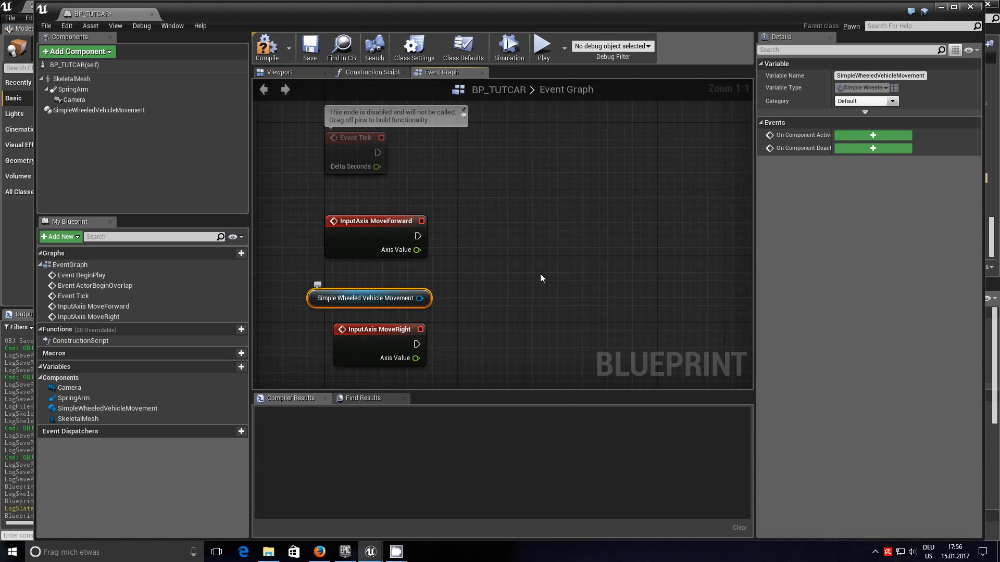
Step: Add a Set Steer Angle node targeting Simple Wheeled Vehicle Movement and wire the MoveRight execution output into it
right_click_drag(539, 273, 491, 241)
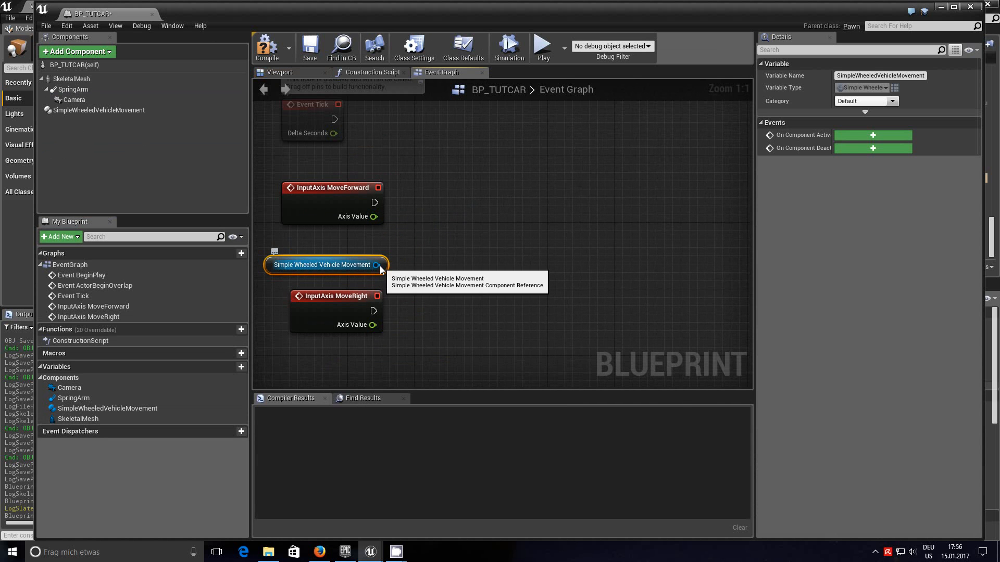
left_click_drag(384, 264, 472, 209)
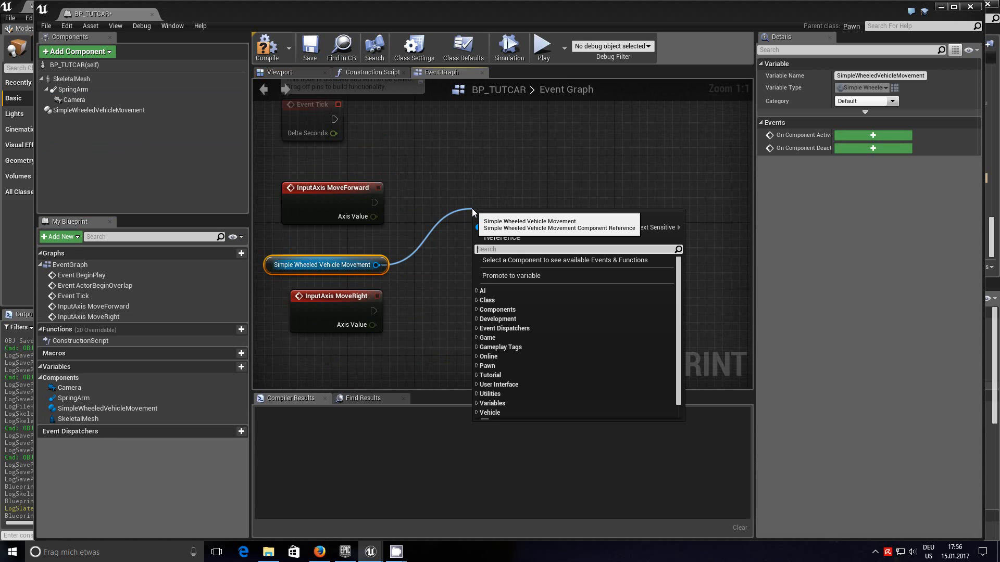
type("st")
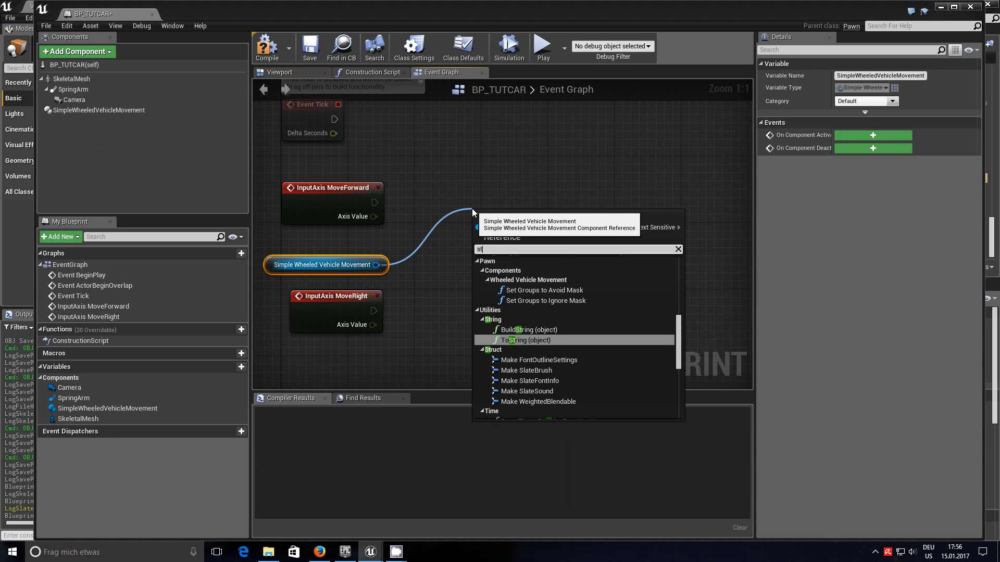
type("ee")
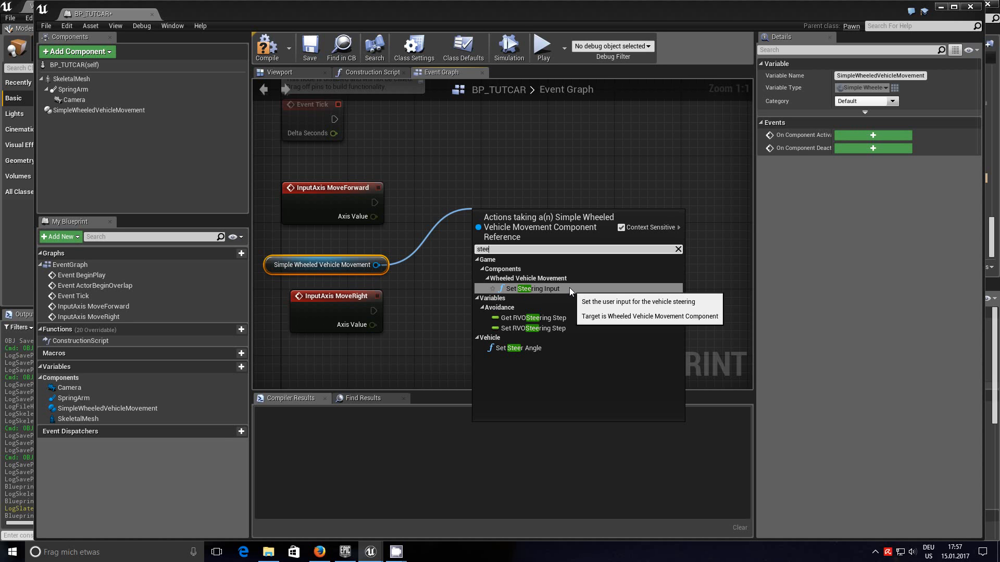
left_click(518, 348)
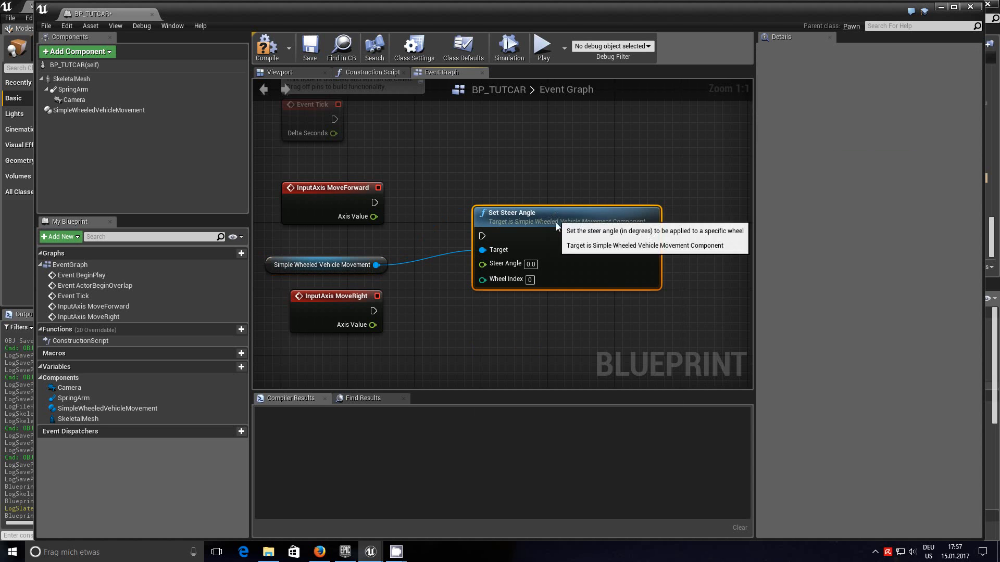
left_click_drag(547, 217, 522, 292)
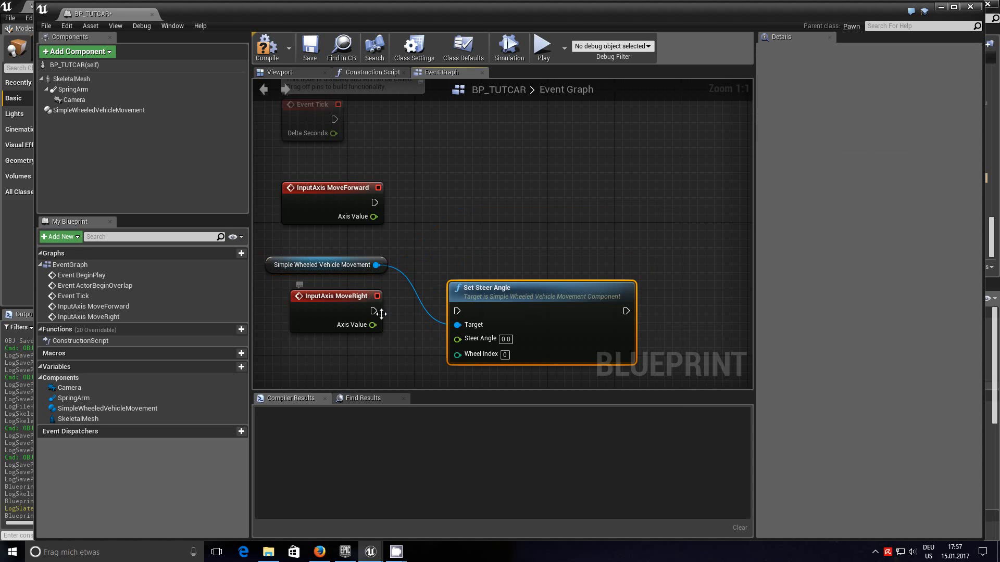
left_click_drag(374, 310, 459, 312)
Step: Duplicate the Set Steer Angle node, chain the copy after the original, and connect its Target to Simple Wheeled Vehicle Movement
right_click_drag(407, 371, 369, 294)
left_click_drag(516, 209, 550, 210)
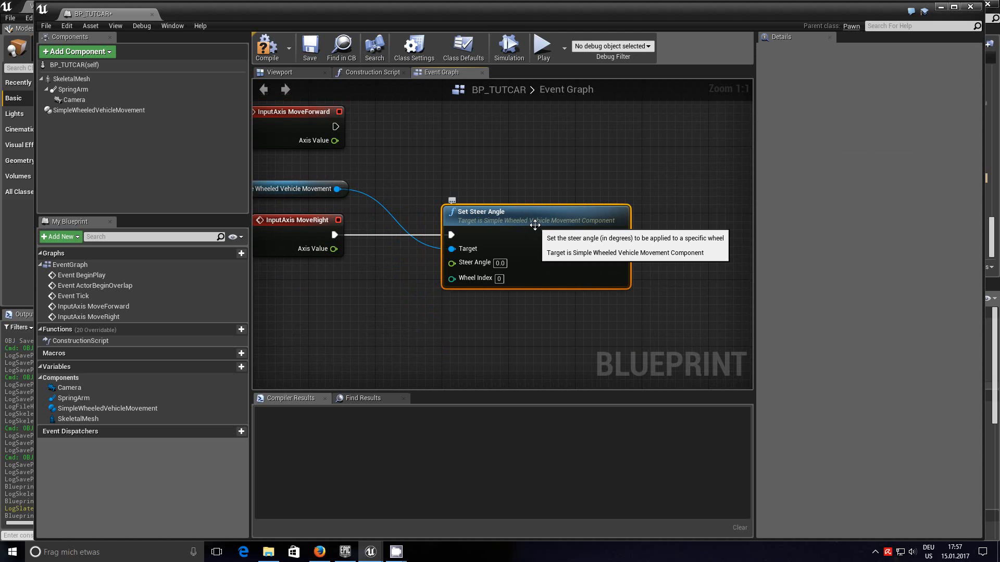
key("ctrl+w")
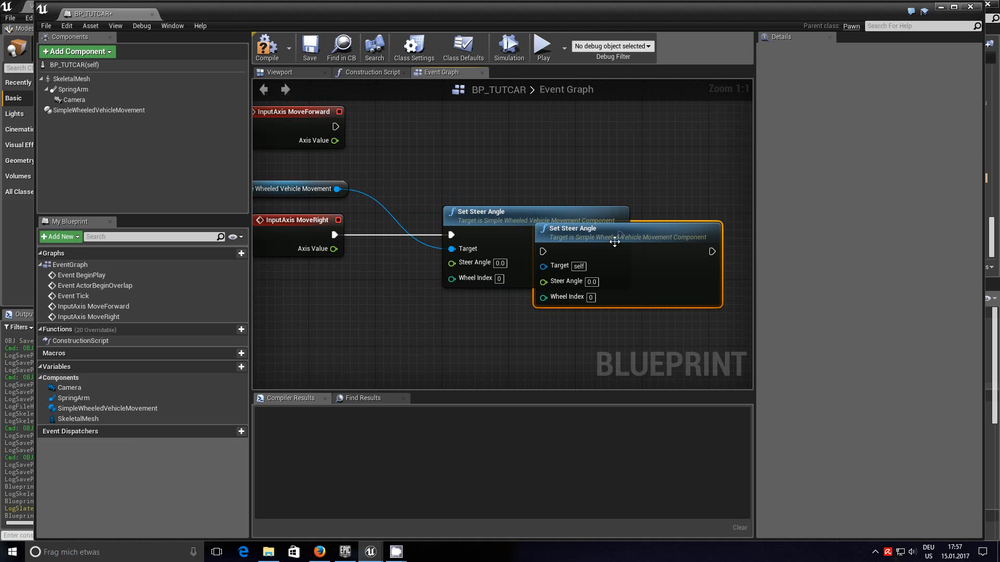
left_click_drag(626, 245, 731, 234)
left_click_drag(618, 236, 651, 235)
left_click_drag(337, 189, 651, 249)
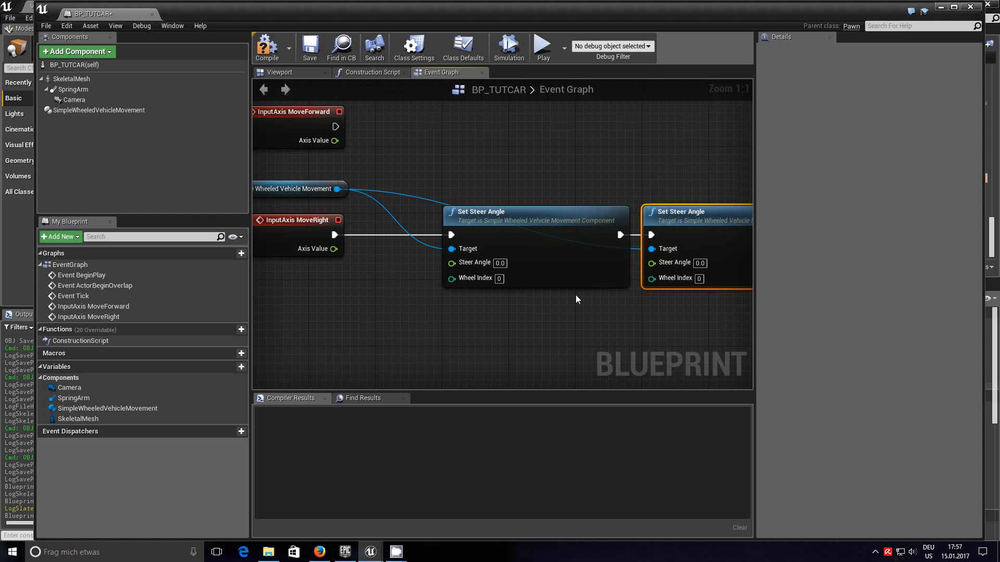
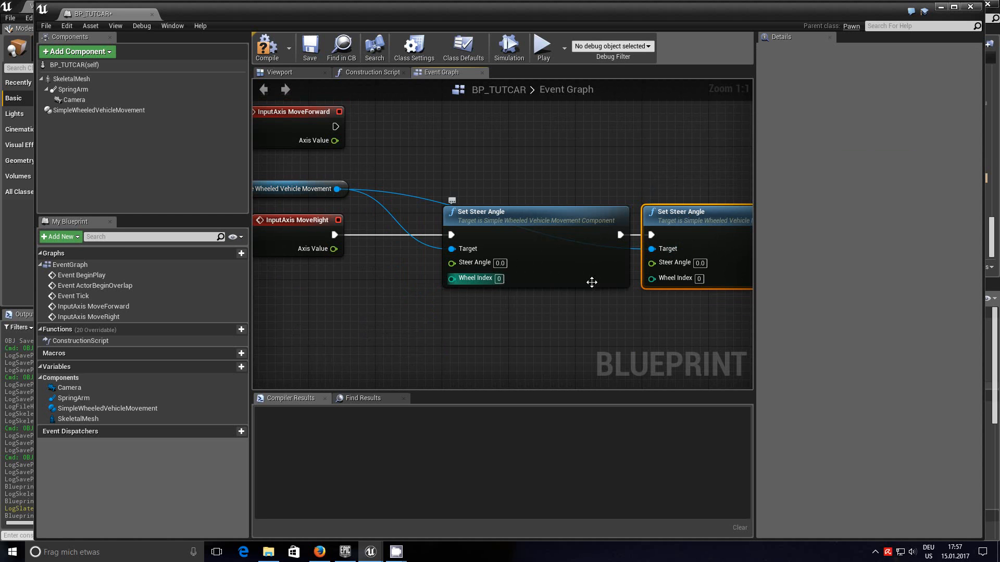
Step: Set the Wheel Index of the second Set Steer Angle node to 1
left_click(698, 279)
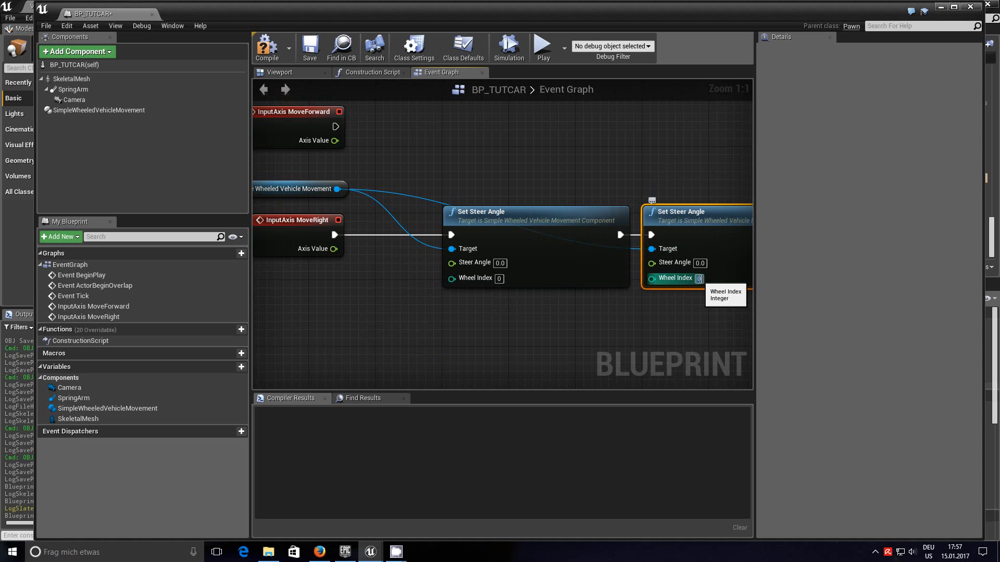
type("1")
key("Return")
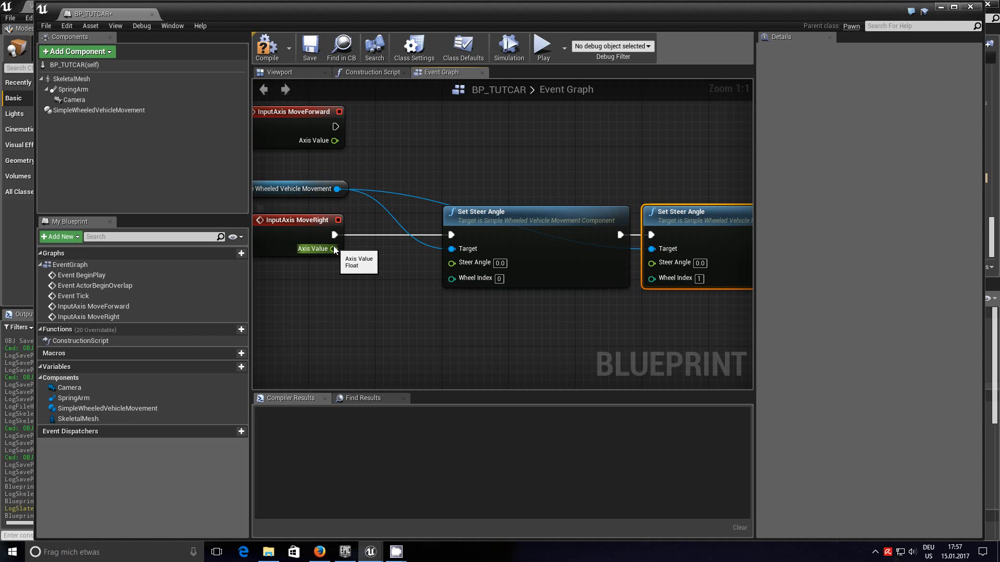
Step: Multiply the MoveRight Axis Value with a float * float node and feed the result into both Steer Angle inputs
left_click_drag(333, 248, 358, 289)
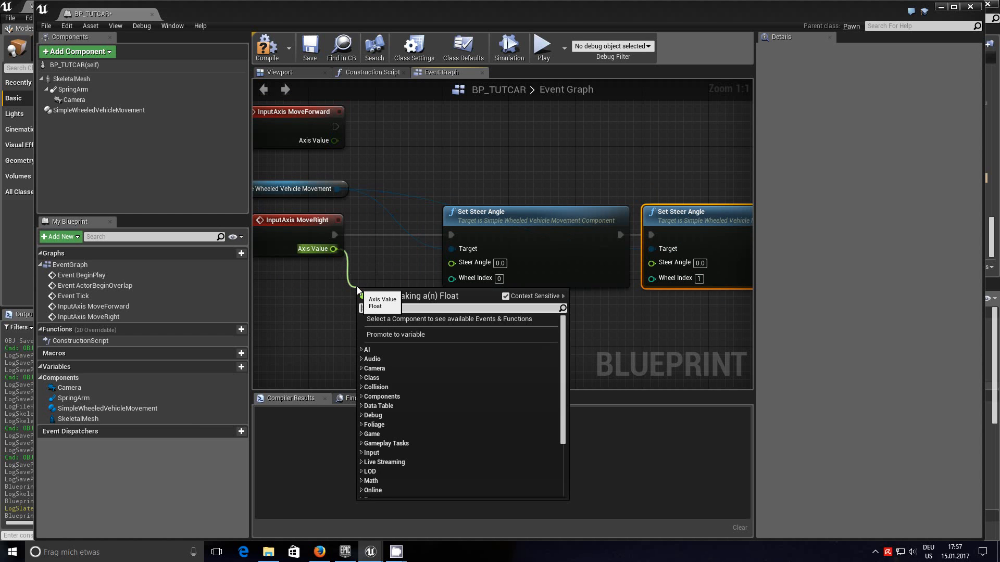
type("*")
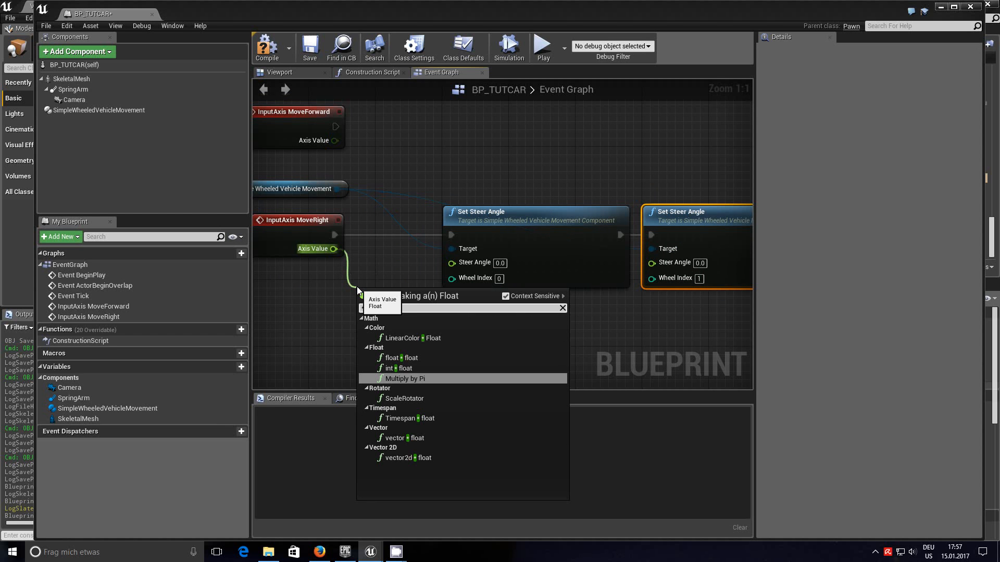
left_click(401, 358)
left_click_drag(398, 300, 452, 263)
left_click_drag(390, 299, 650, 265)
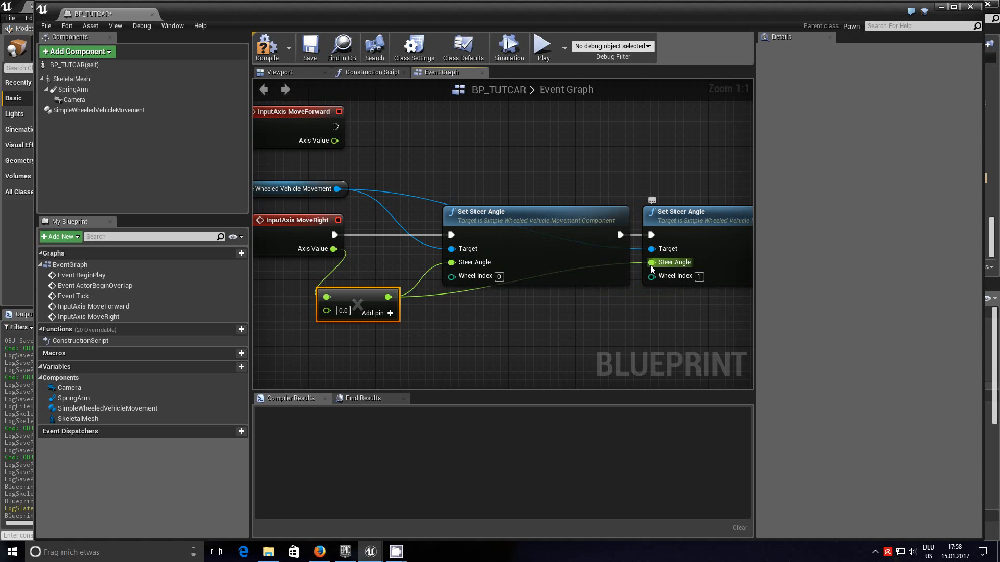
Step: Add a reroute point to the second Steer Angle wire, move it below the first node, and shift the multiply node closer
double_click(462, 293)
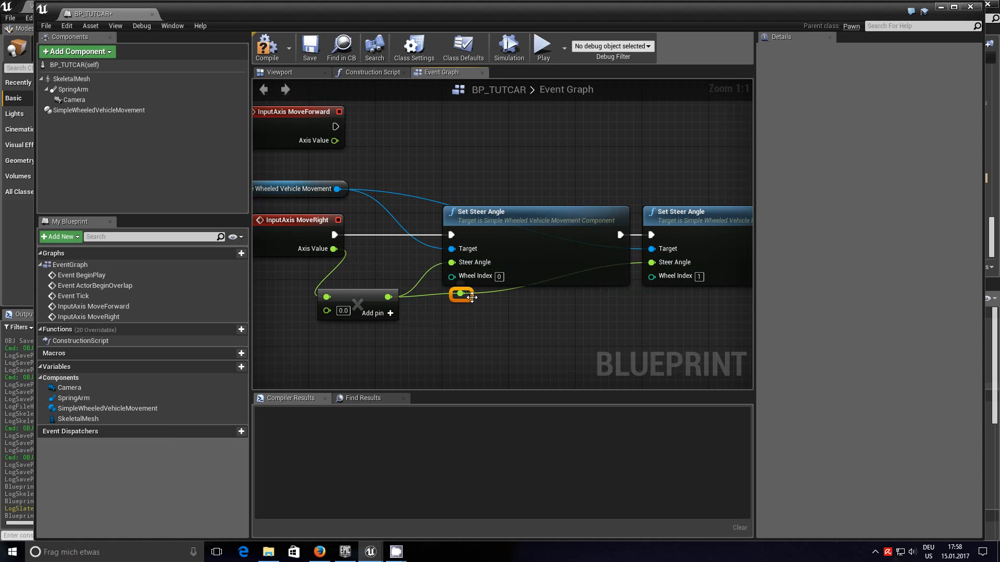
left_click_drag(472, 297, 627, 301)
left_click_drag(363, 297, 397, 297)
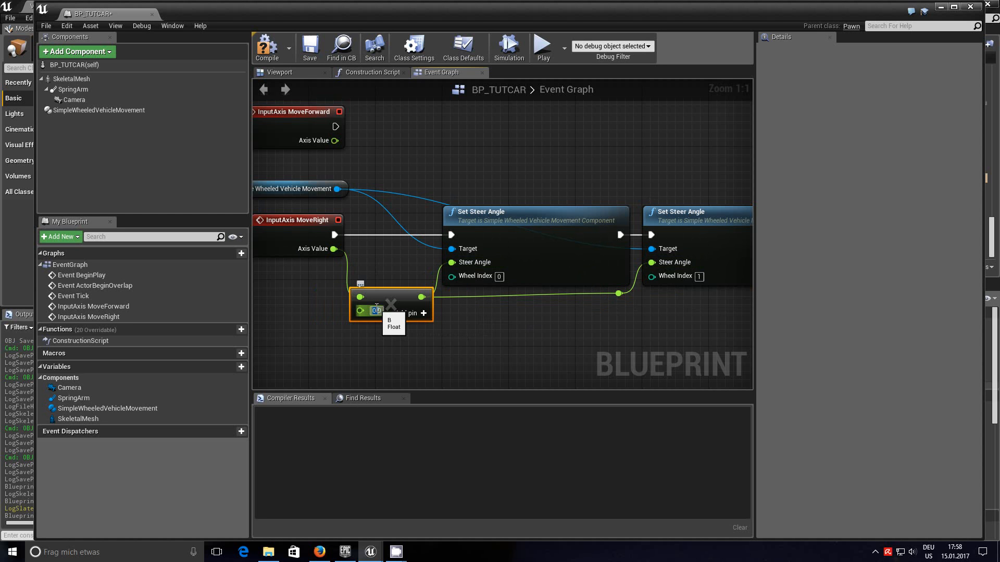
Step: Set the multiply node's second value to 5
type("50")
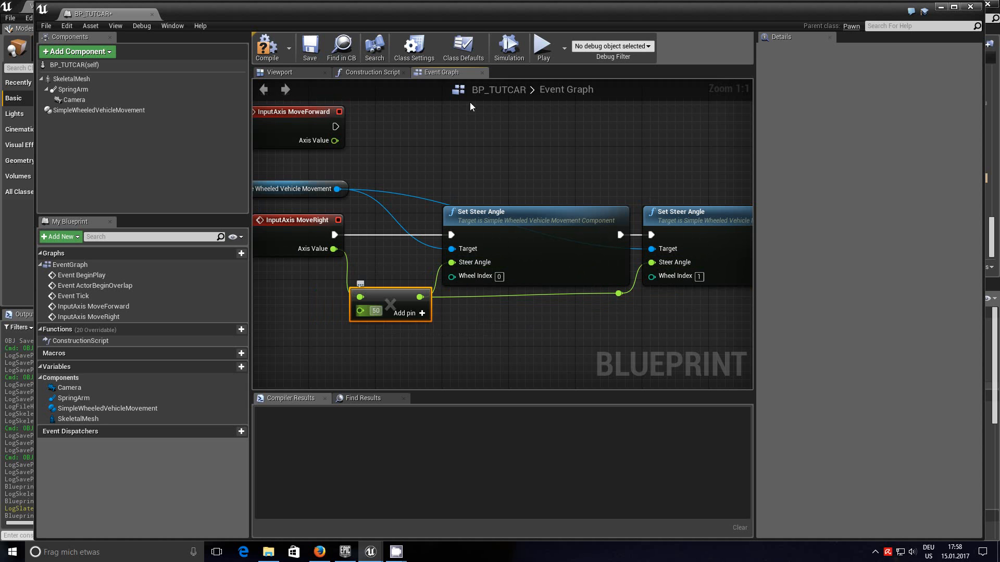
left_click(380, 310)
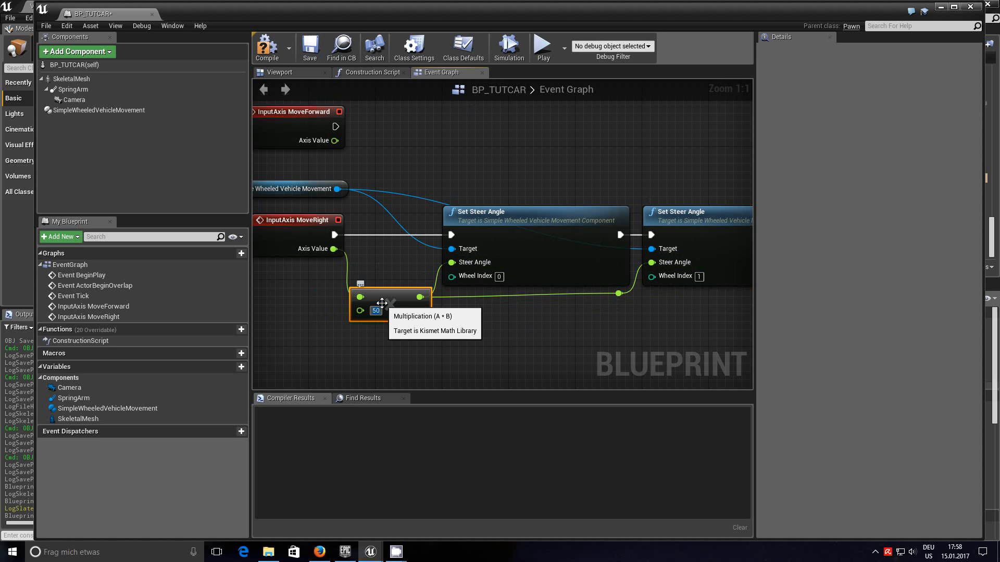
type("5")
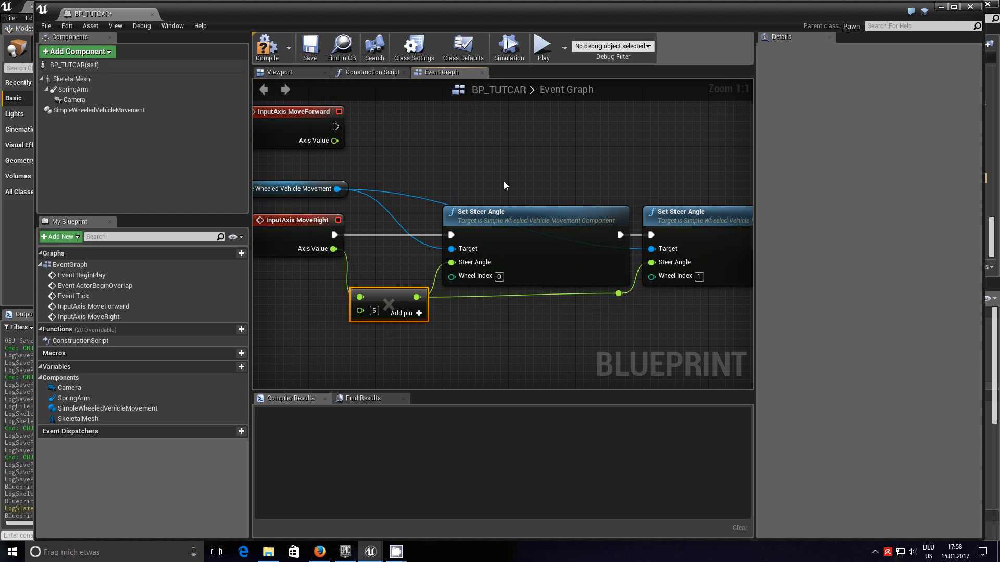
Step: Add a Set Drive Torque node from the Simple Wheeled Vehicle Movement reference, run it from MoveForward, and set its Wheel Index to 2
right_click_drag(503, 181, 482, 272)
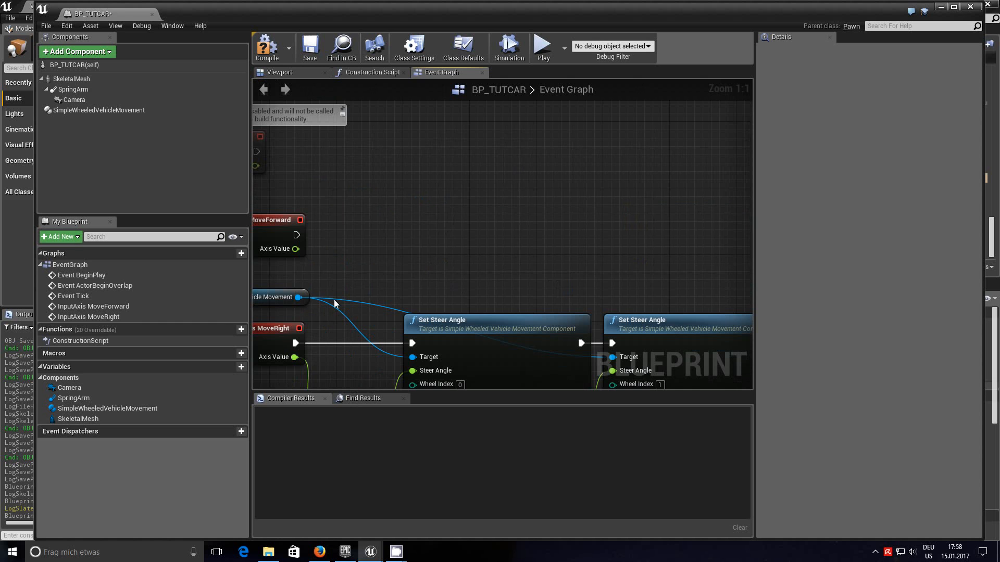
left_click_drag(298, 297, 420, 223)
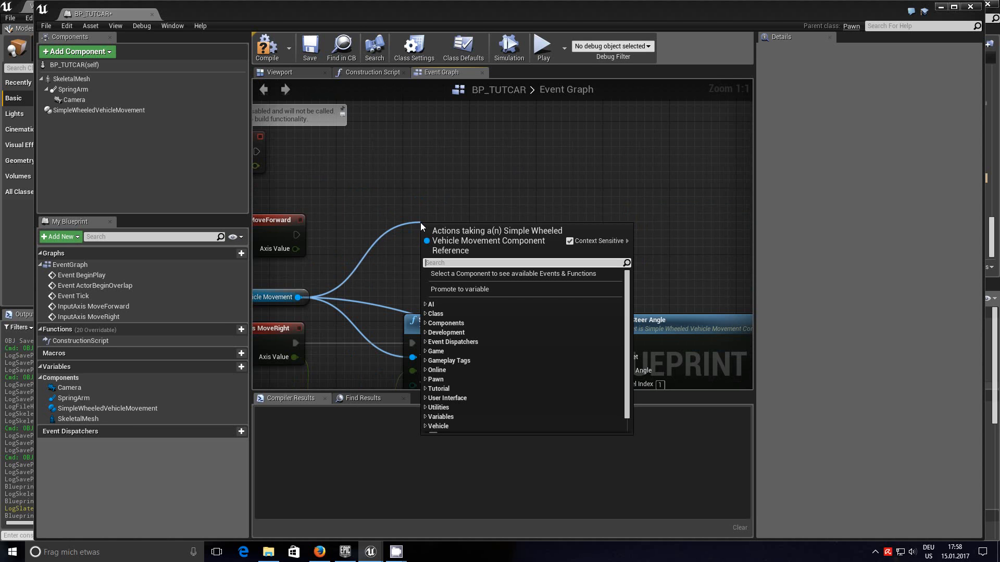
type("tor")
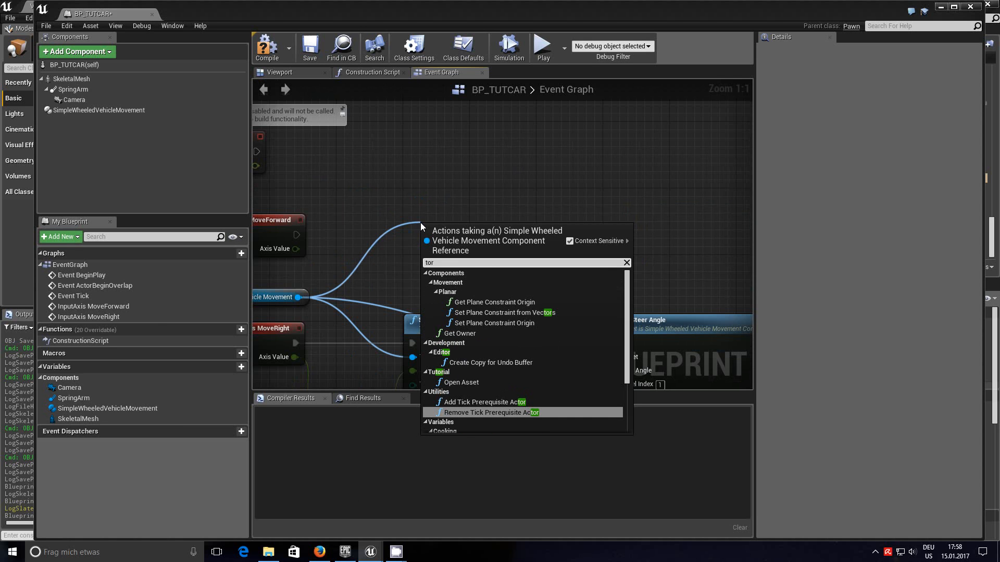
type("qu")
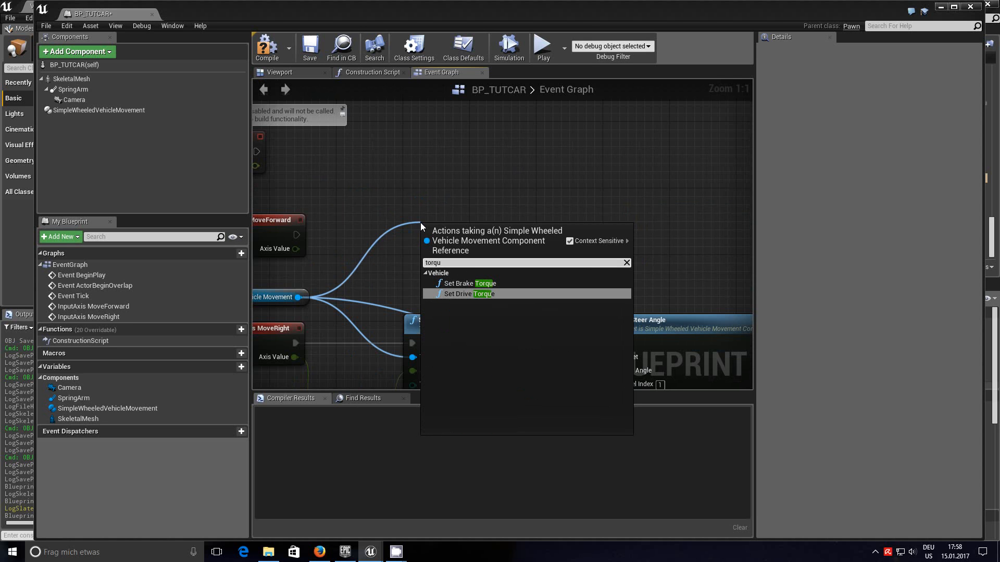
left_click(448, 294)
mouse_move(490, 226)
left_mouse_down()
mouse_move(480, 220)
mouse_move(518, 219)
mouse_move(497, 220)
left_mouse_up()
left_click_drag(295, 234, 413, 234)
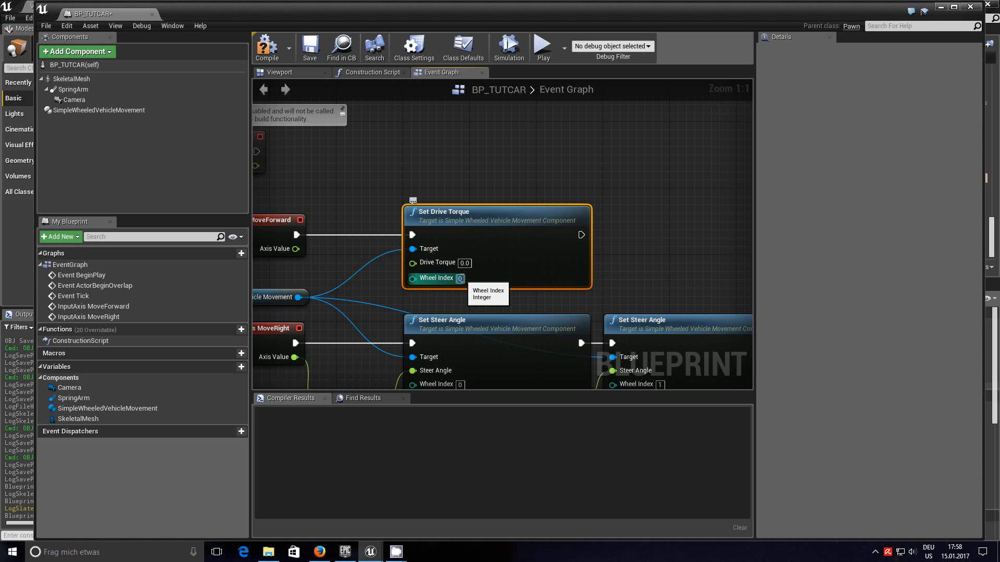
type("2")
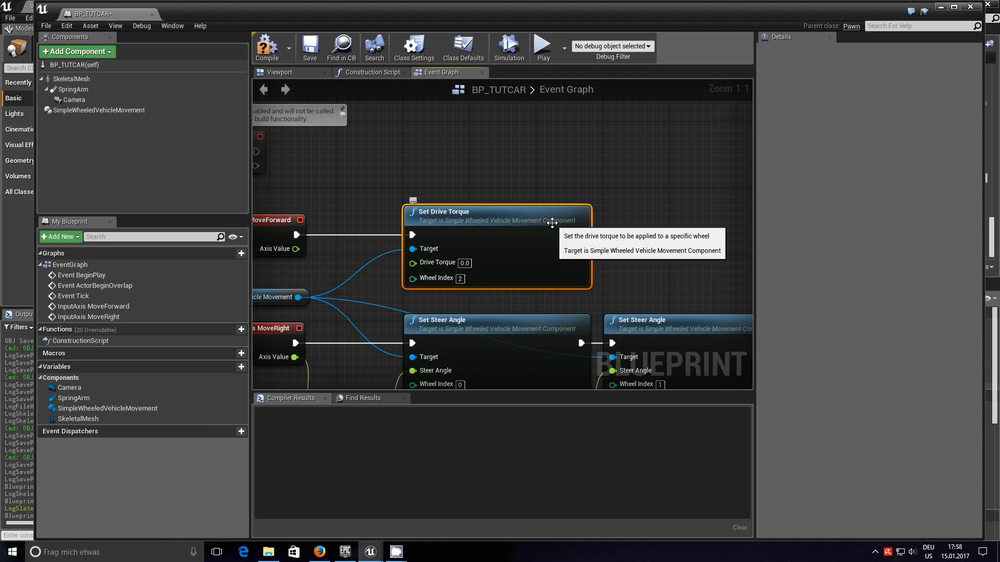
Step: Duplicate the Set Drive Torque node, chain the copy after the first one, and set the copy's Wheel Index to 3
key("ctrl+c")
key("ctrl+v")
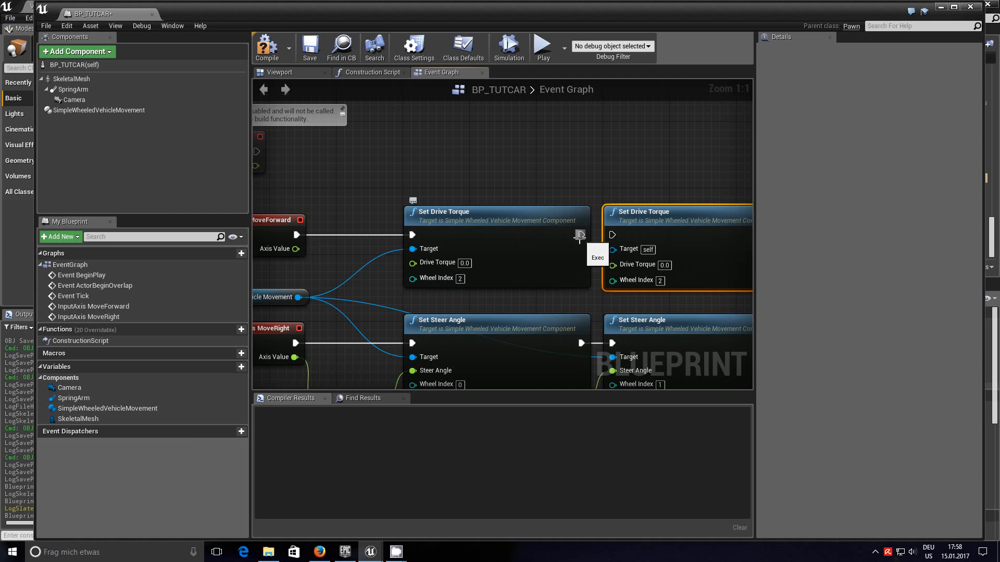
left_click_drag(579, 235, 612, 235)
left_click(660, 281)
Step: Multiply the MoveForward Axis Value with a float * float node and feed the result into both Drive Torque inputs
left_click_drag(295, 248, 330, 273)
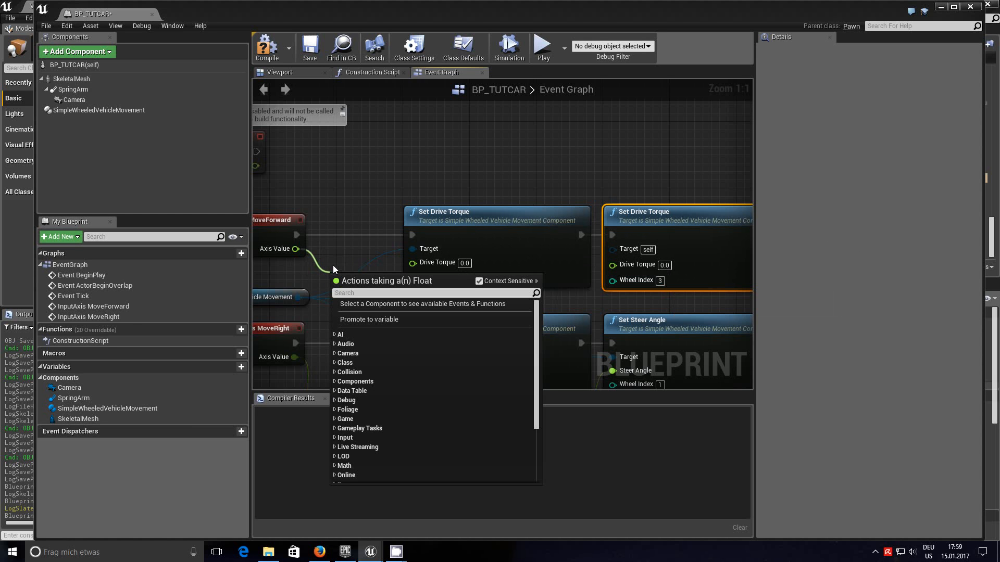
type("*")
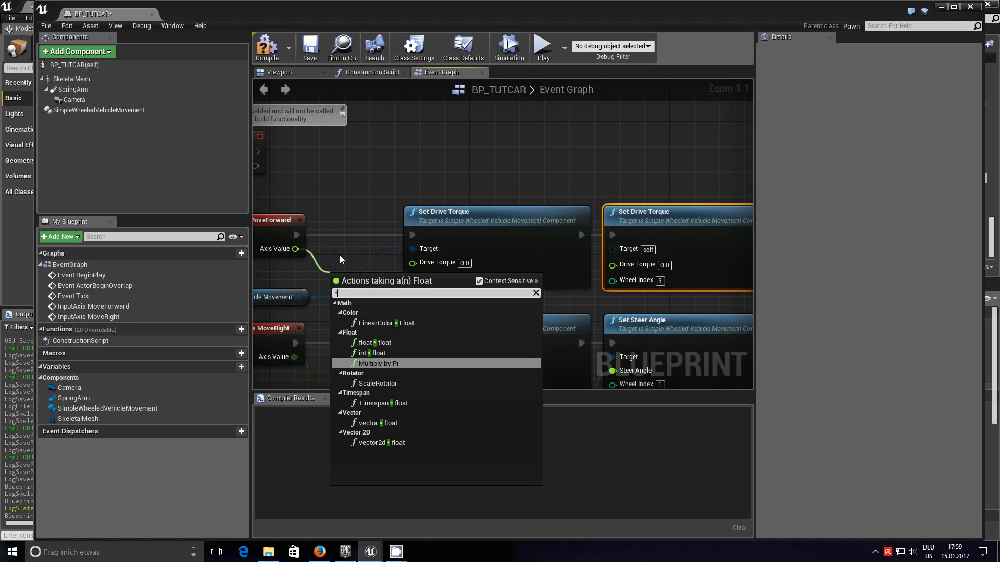
left_click(394, 342)
left_click_drag(366, 282, 612, 265)
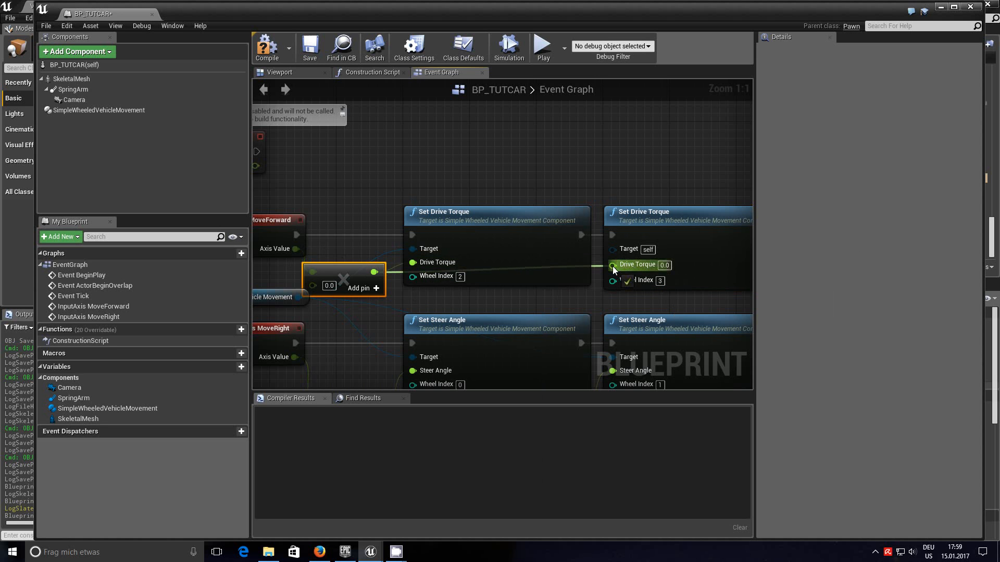
Step: Set the MoveForward multiply node's second value to 300 and align the node with the Drive Torque input
left_click(329, 285)
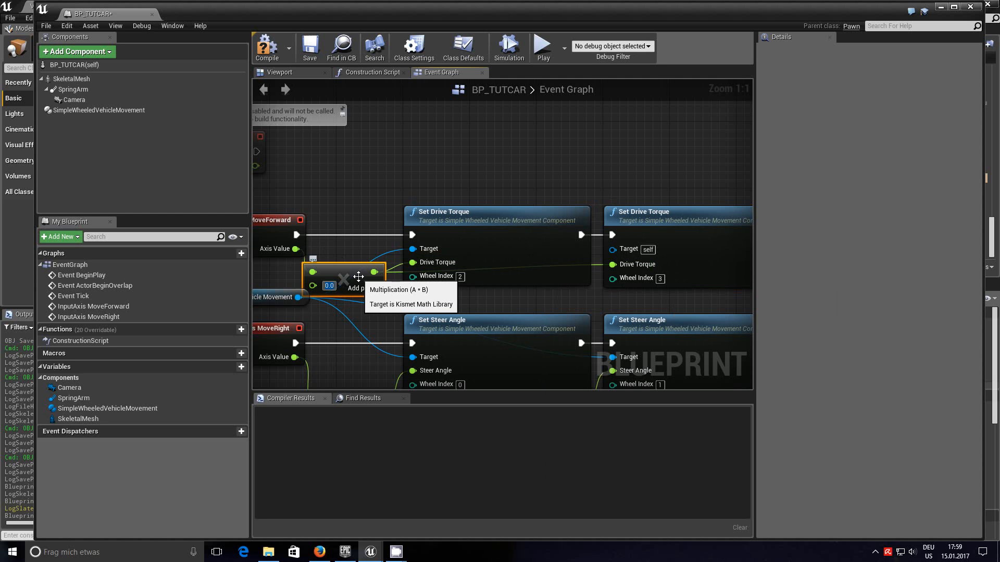
type("300")
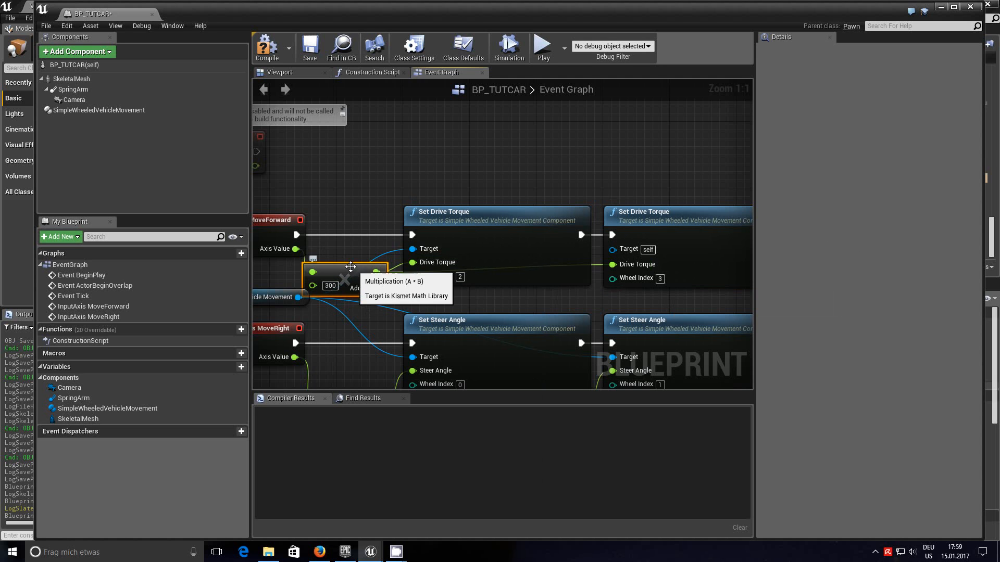
left_click_drag(355, 267, 358, 253)
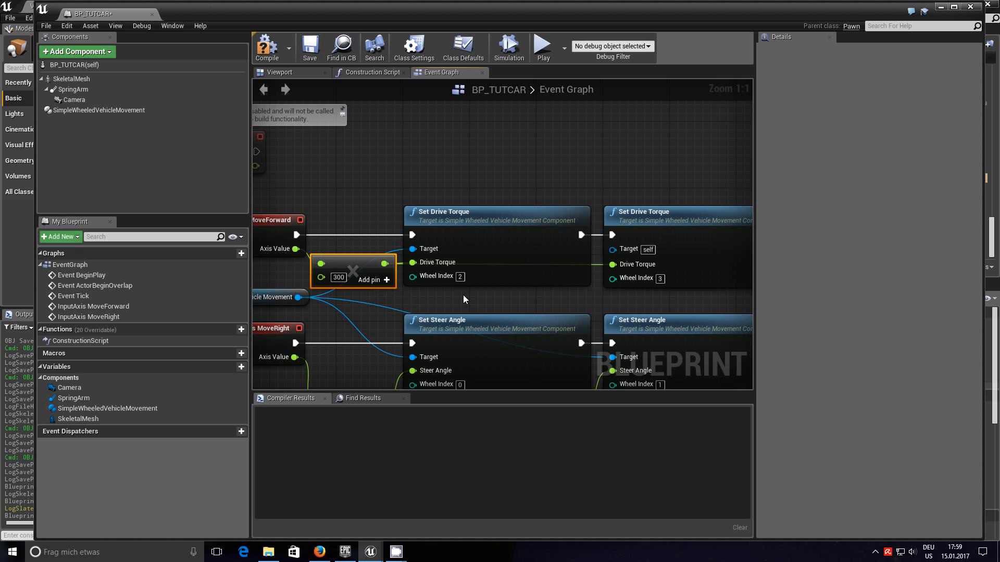
Step: Compile and save the BP_TUTCAR blueprint
right_click_drag(504, 300, 475, 235)
scroll(473, 229, "down", 2)
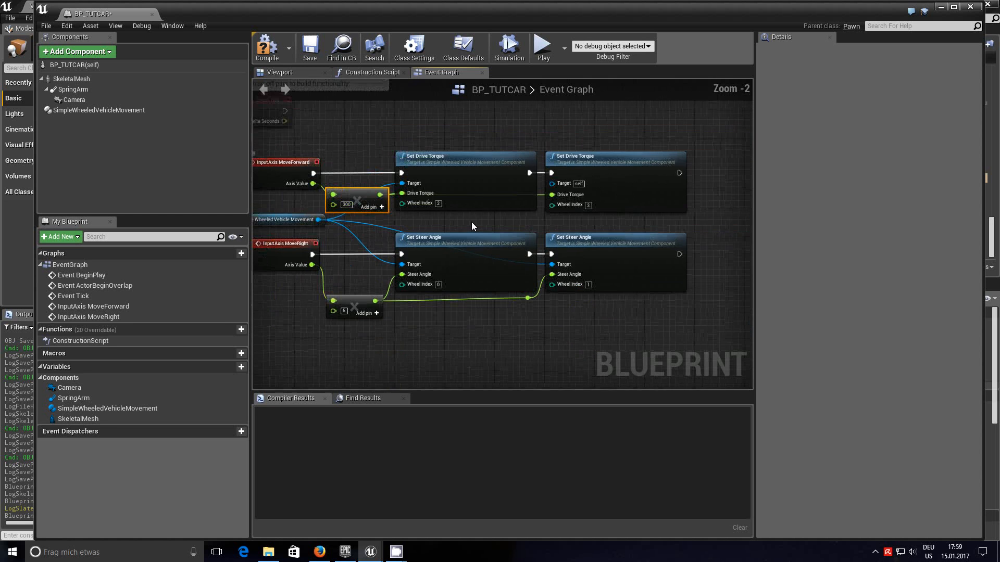
scroll(471, 223, "down", 1)
right_click_drag(510, 297, 521, 335)
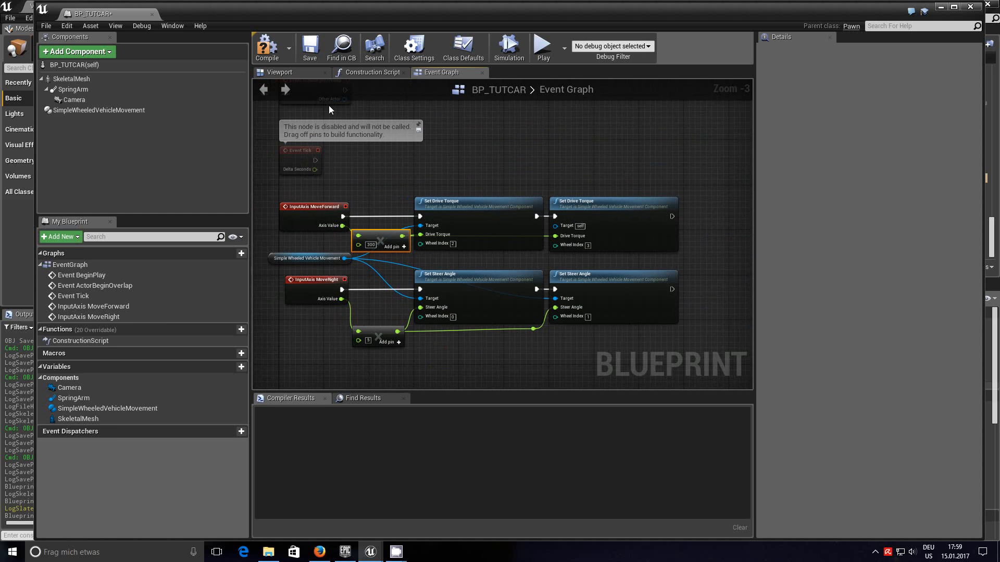
left_click(267, 47)
left_click(314, 46)
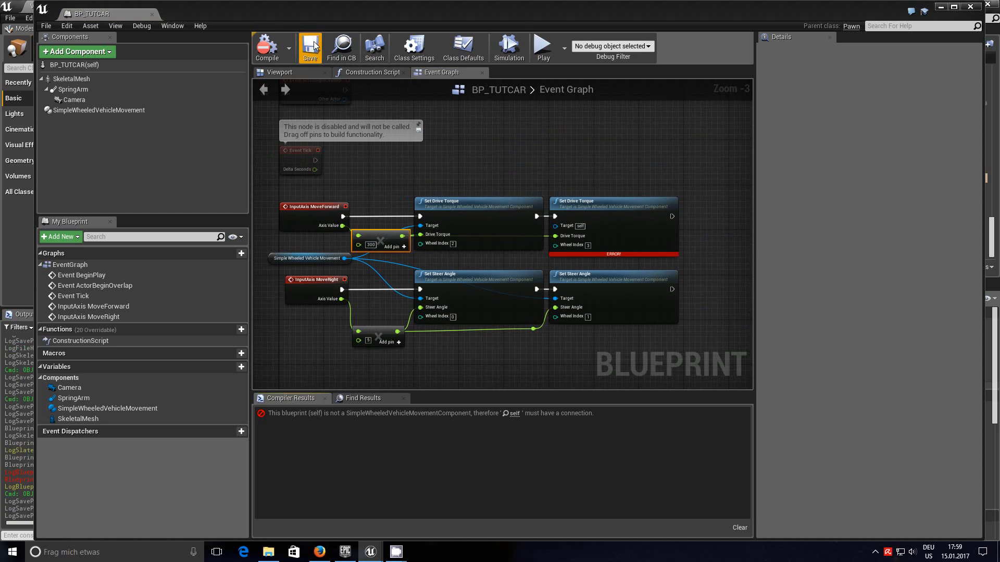
Step: Connect the Simple Wheeled Vehicle Movement reference to the second Set Drive Torque node's Target and recompile the blueprint
left_click(639, 206)
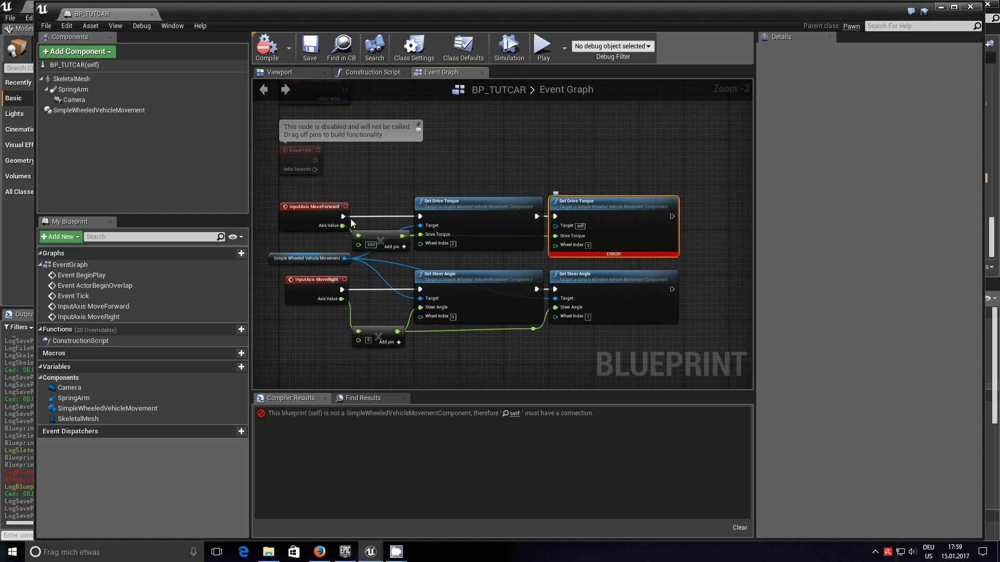
left_click_drag(344, 258, 555, 226)
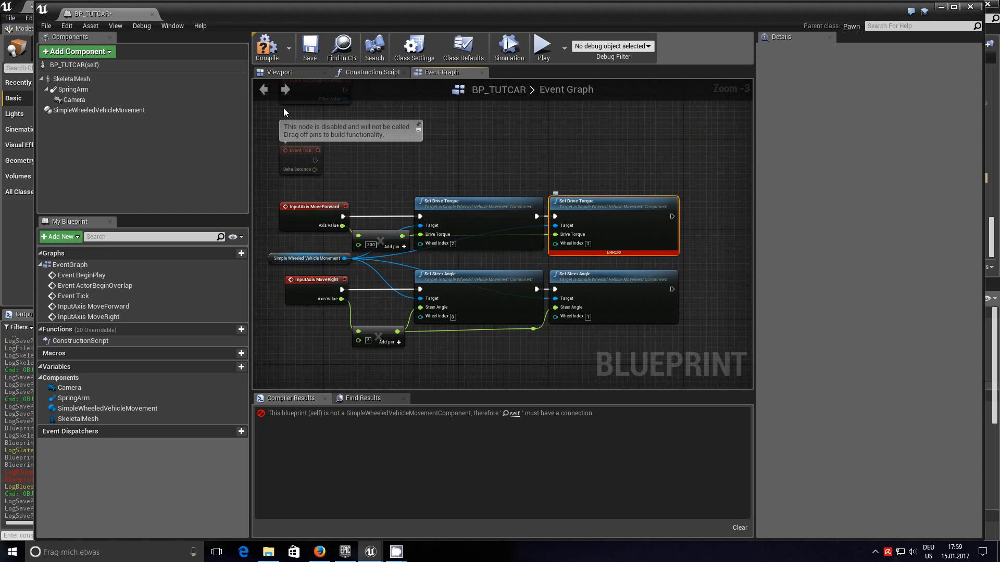
left_click(267, 48)
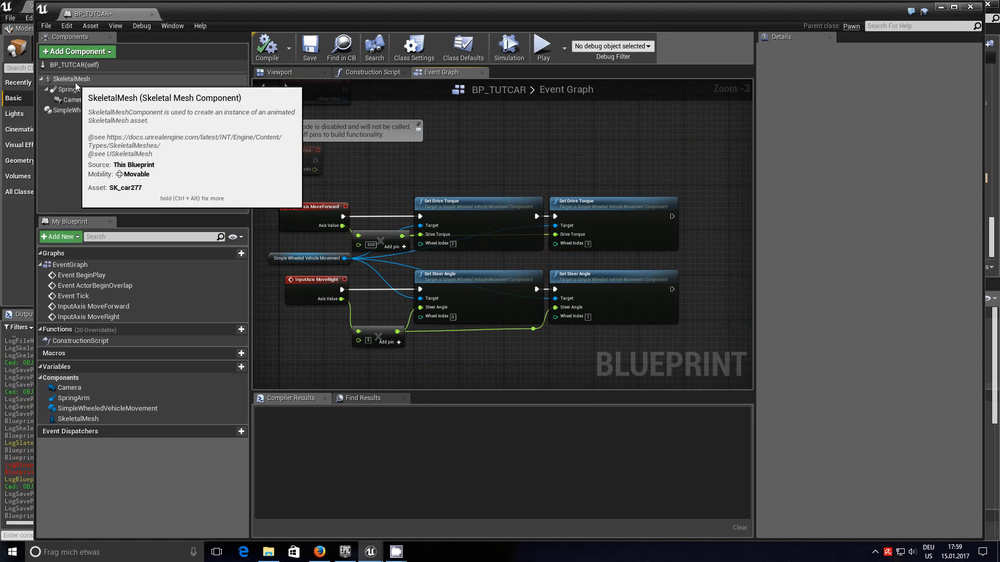
Step: Select the SimpleWheeledVehicleMovement component and examine its Vehicle Setup, Avoidance and Vehicle Input properties
left_click(78, 111)
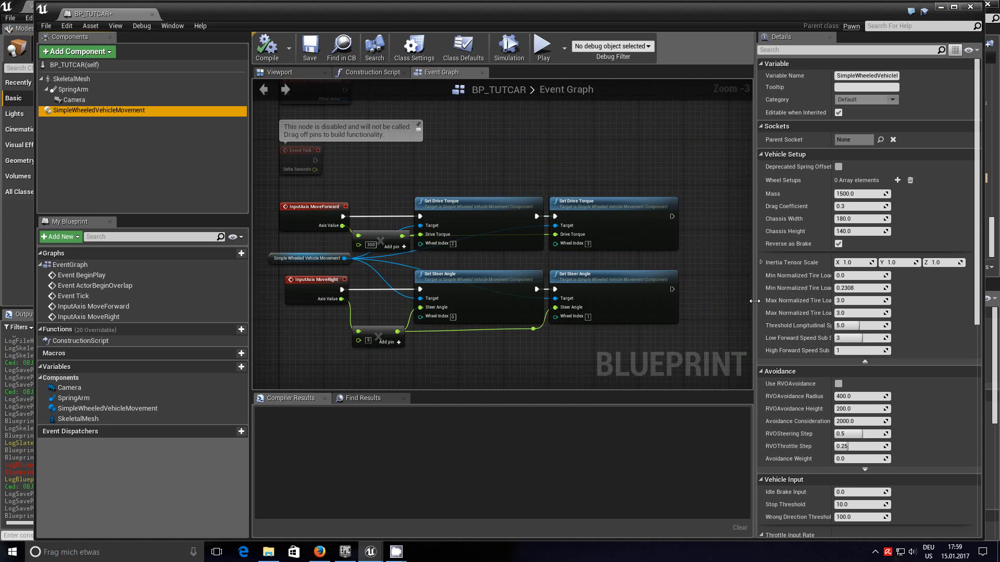
left_click_drag(755, 302, 707, 306)
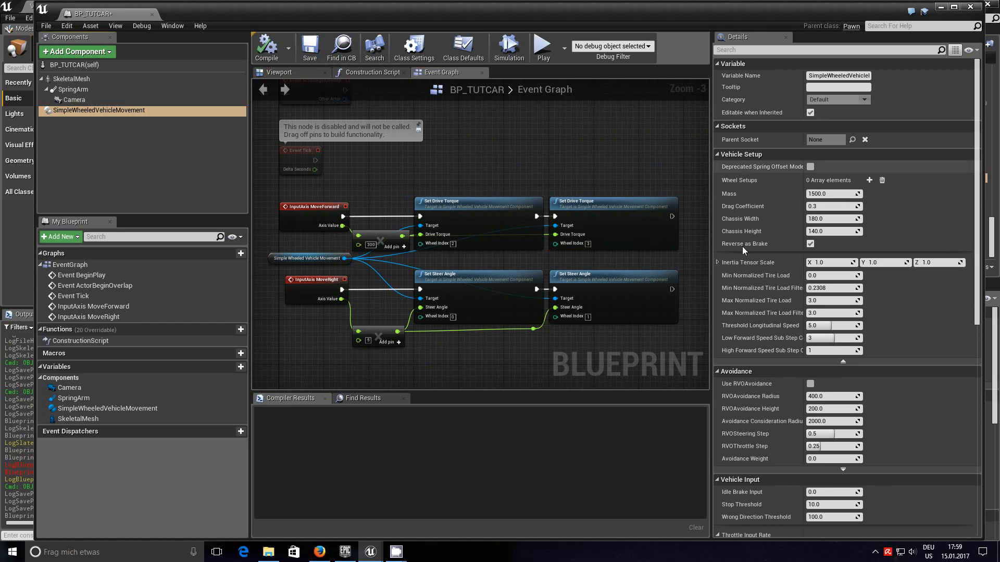
scroll(891, 154, "down", 5)
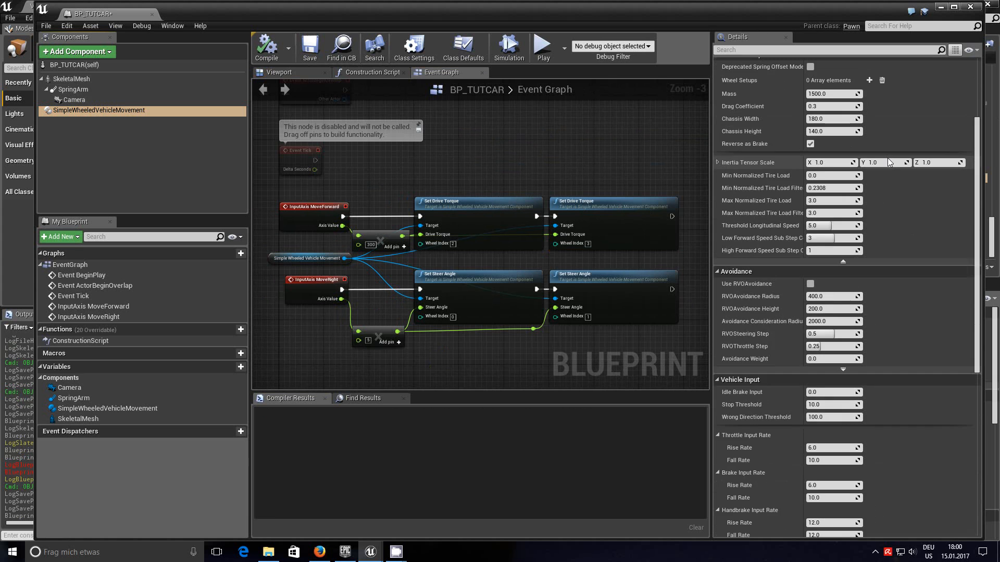
scroll(878, 167, "down", 2)
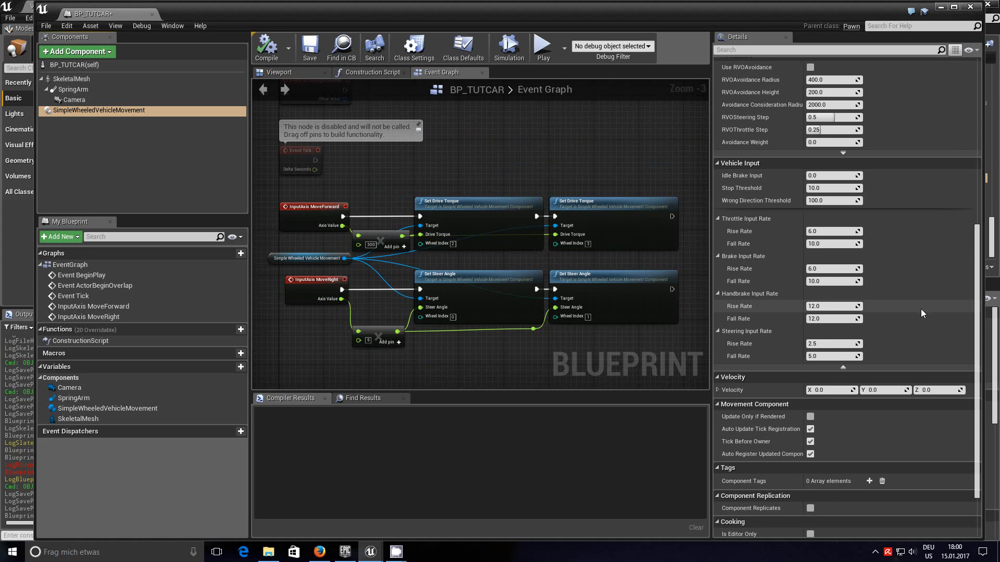
scroll(918, 322, "down", 1)
scroll(916, 324, "up", 7)
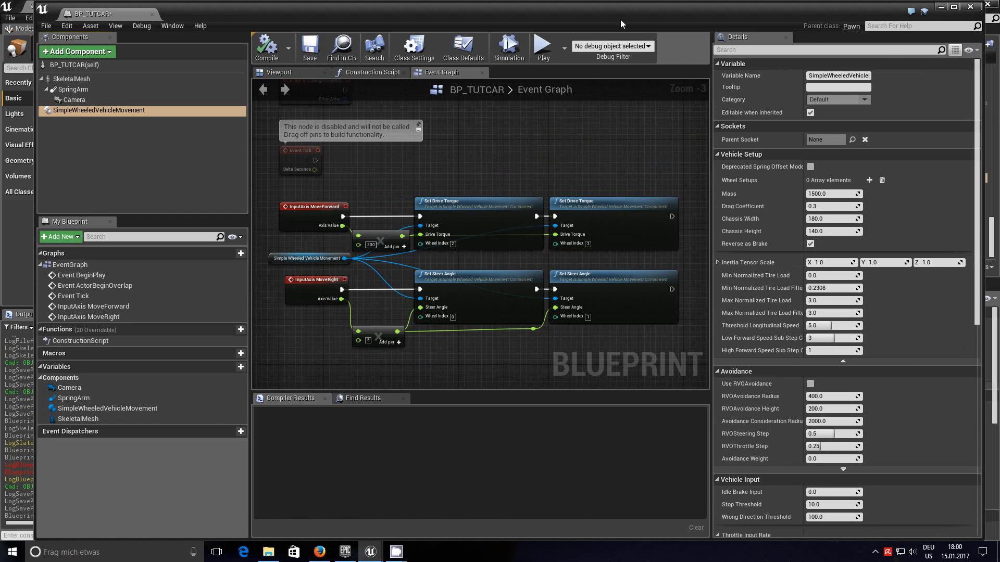
left_click_drag(620, 20, 592, 65)
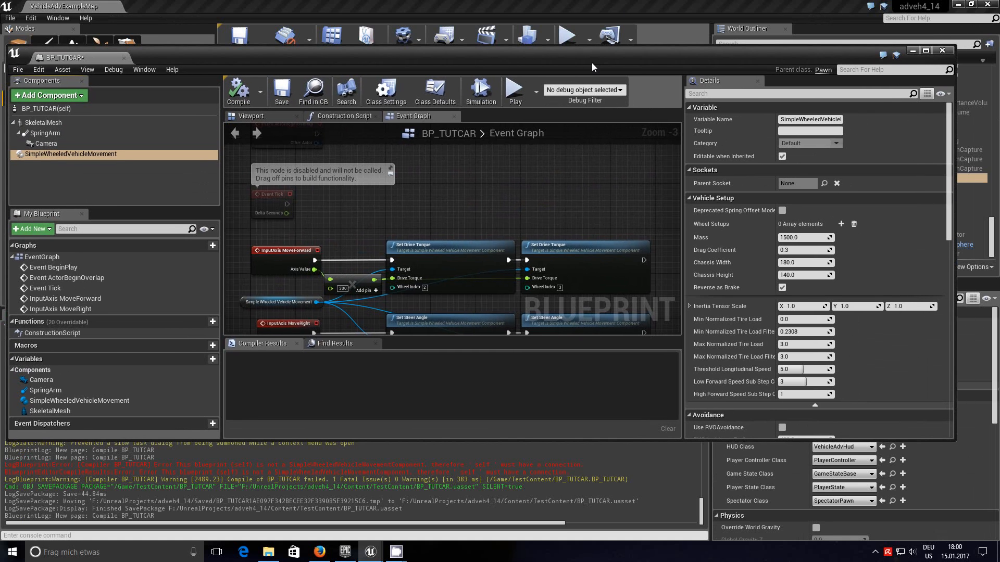
scroll(789, 194, "down", 2)
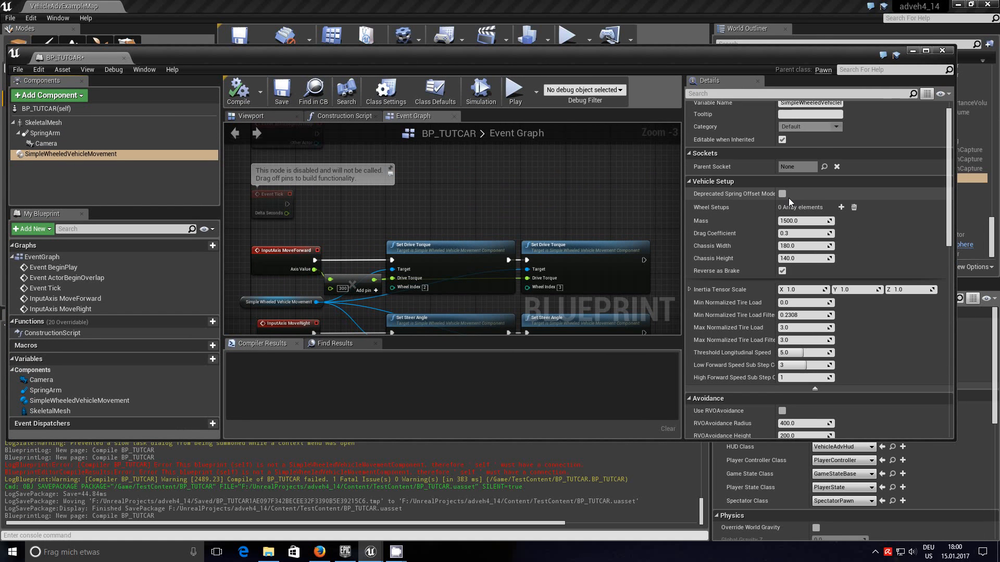
left_click(782, 205)
scroll(784, 204, "down", 2)
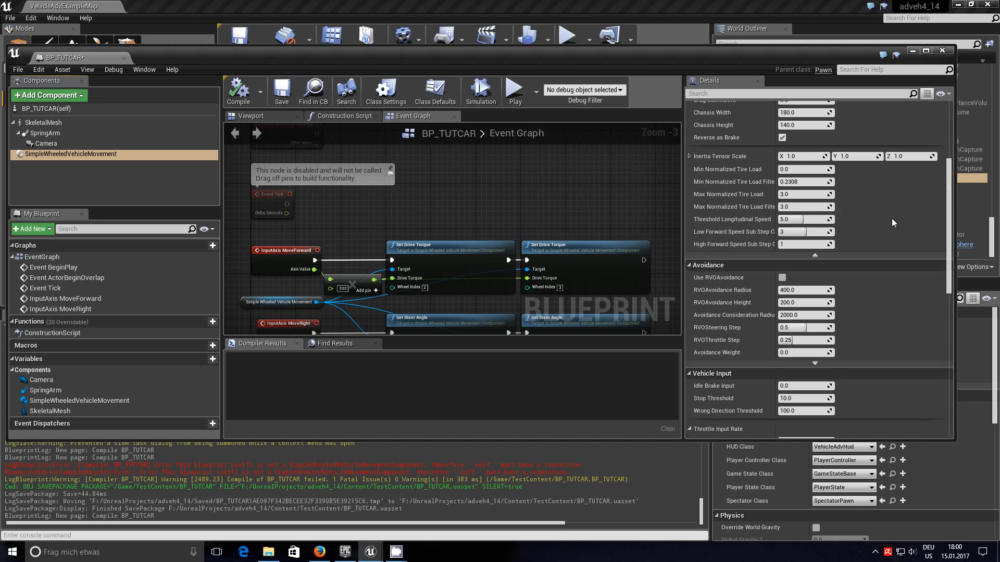
scroll(947, 212, "up", 2)
scroll(948, 212, "up", 5)
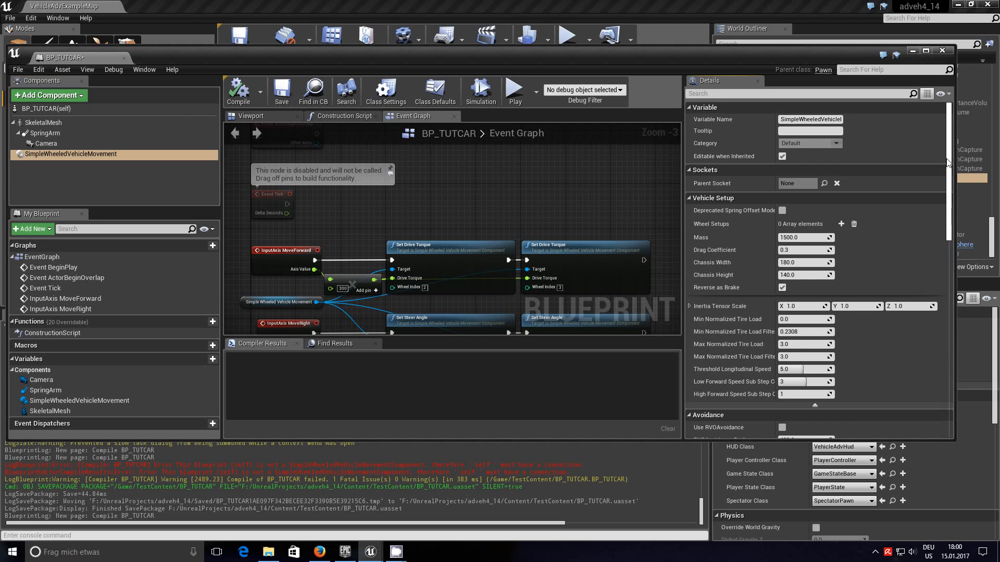
Step: Add four elements to the Wheel Setups array of the SimpleWheeledVehicleMovement component
left_click(841, 224)
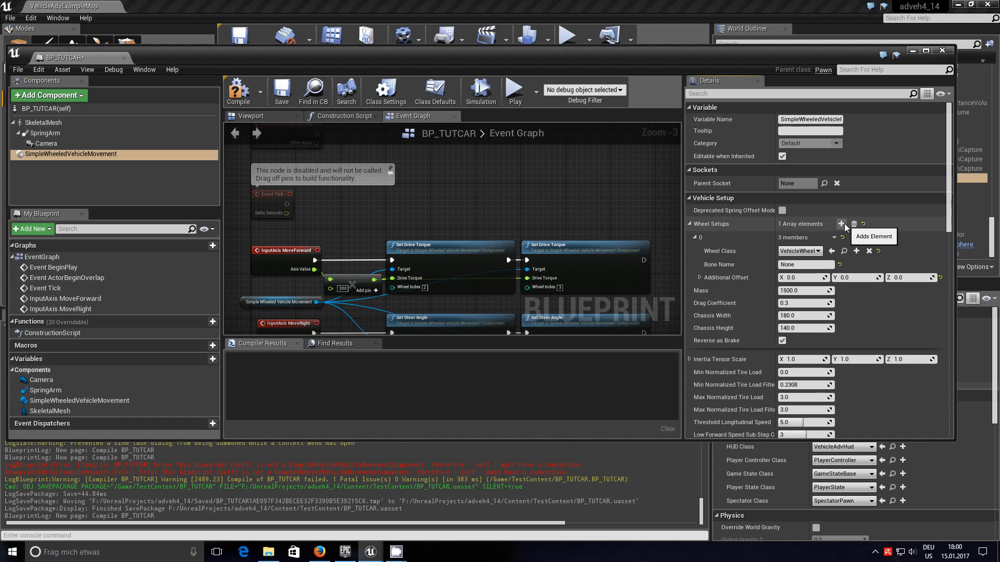
left_click(842, 224)
left_click(841, 224)
left_click(842, 224)
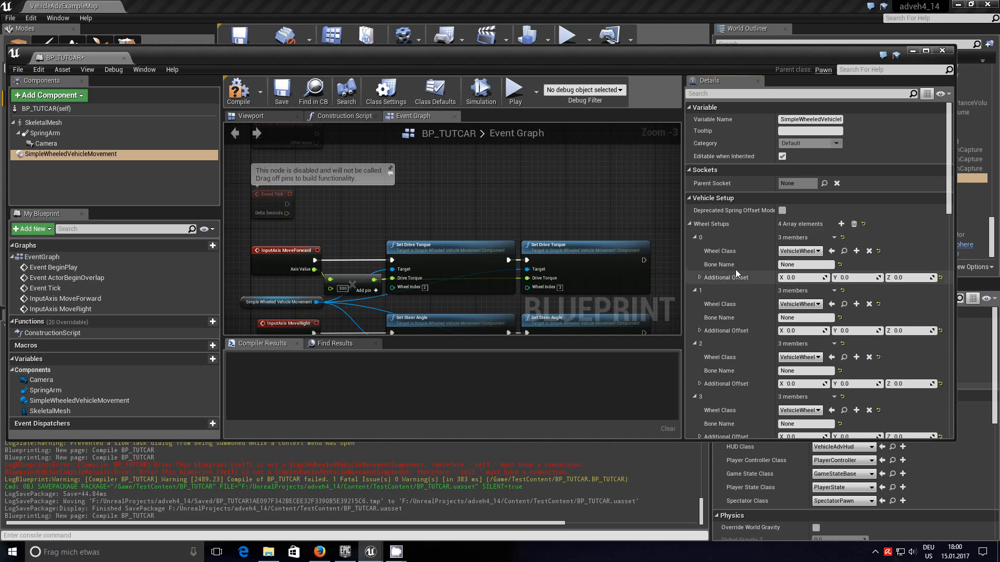
Step: Open SK_car277_Skeleton from the TestContent folder and select the BoneFLH bone for the first wheel setup's Bone Name
left_click(828, 265)
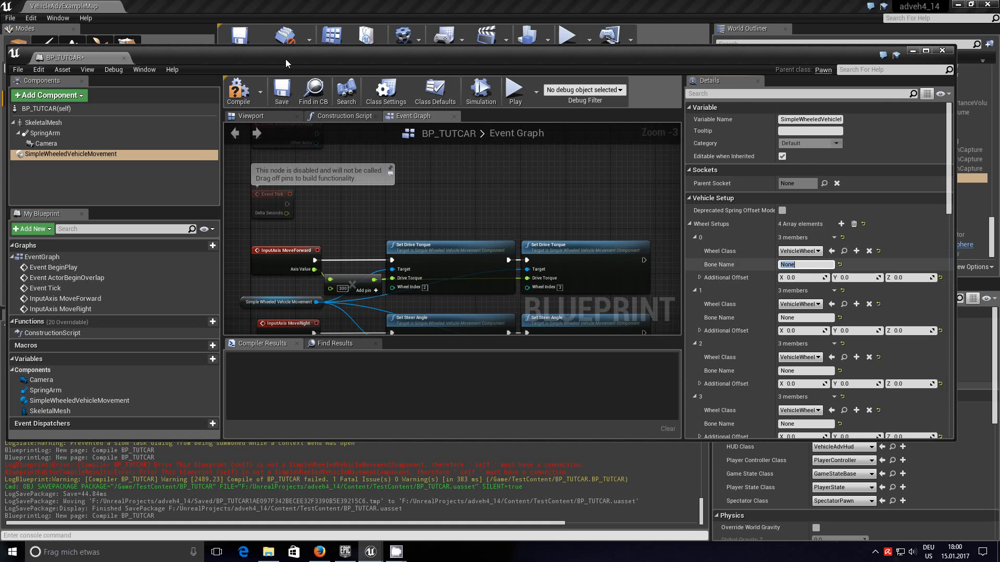
left_click_drag(388, 56, 416, 140)
left_click(511, 108)
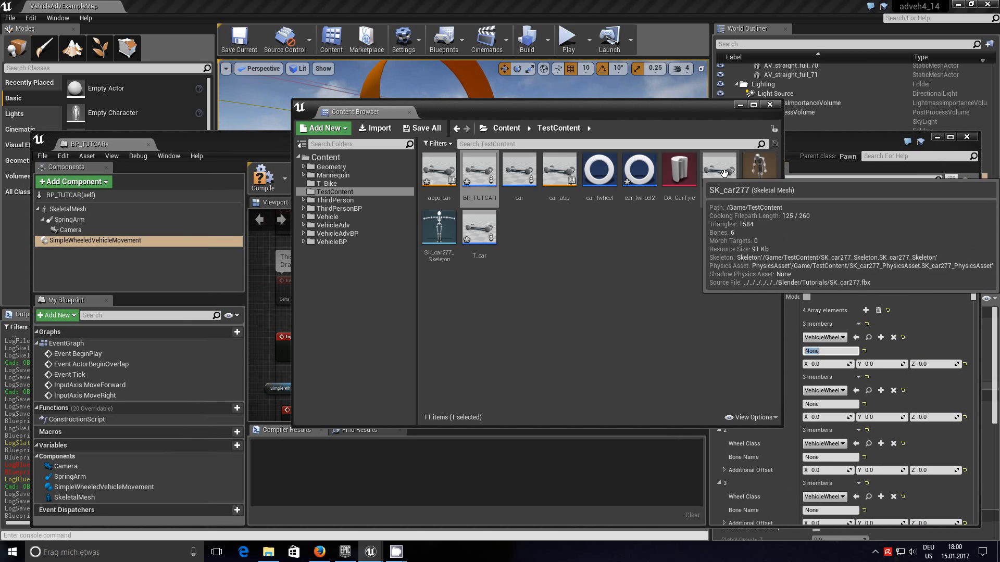
left_click(760, 175)
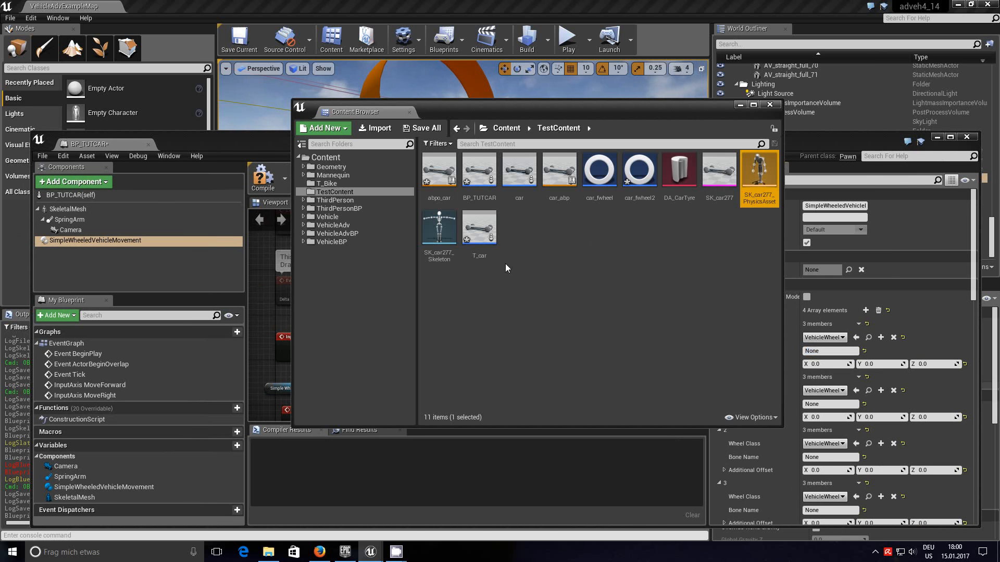
double_click(446, 233)
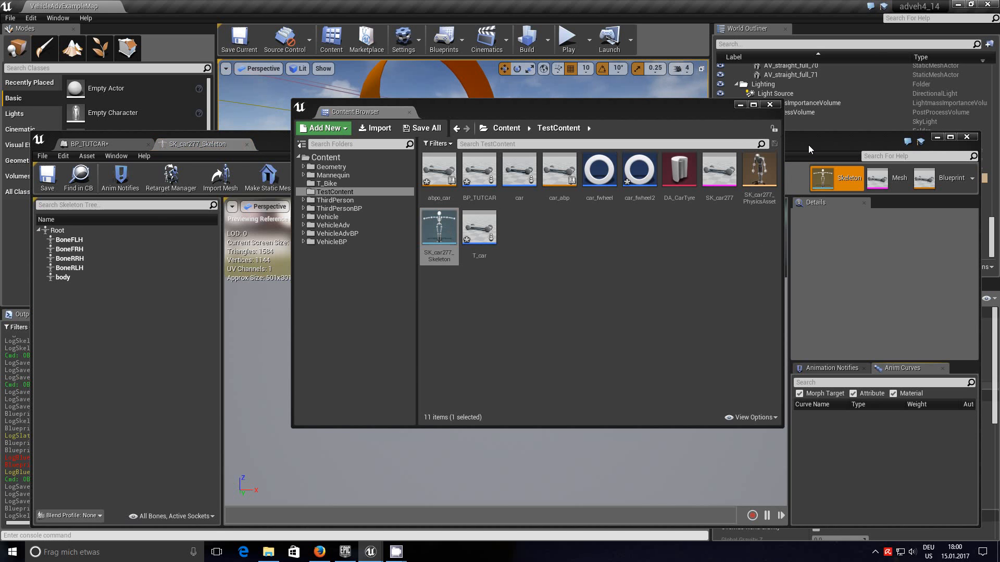
left_click(807, 146)
left_click(81, 242)
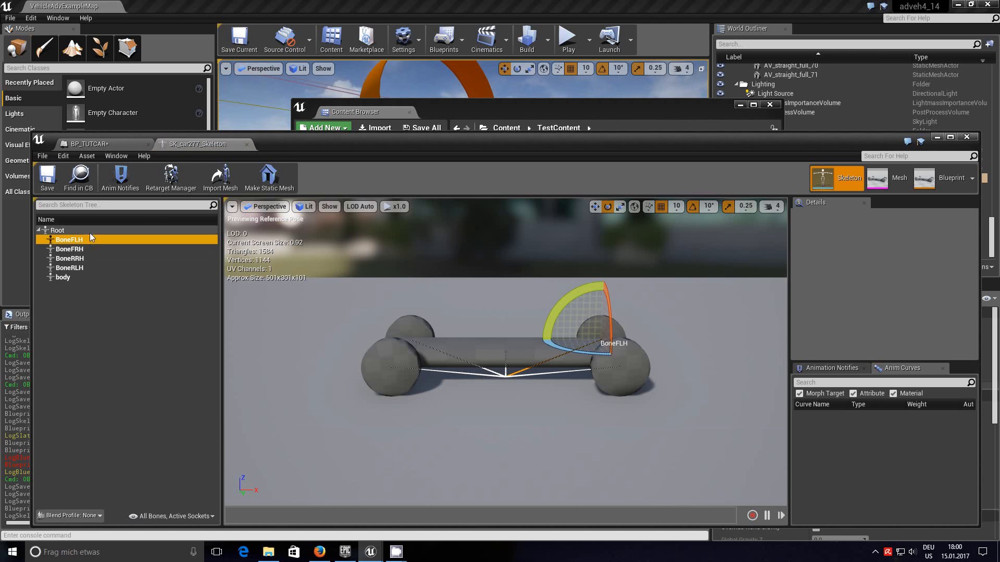
Step: Copy the BoneFLH bone name from the skeleton and paste it as the Bone Name of wheel setup 0 in BP_TUTCAR
left_click(89, 233)
left_click(79, 241)
right_click(80, 240)
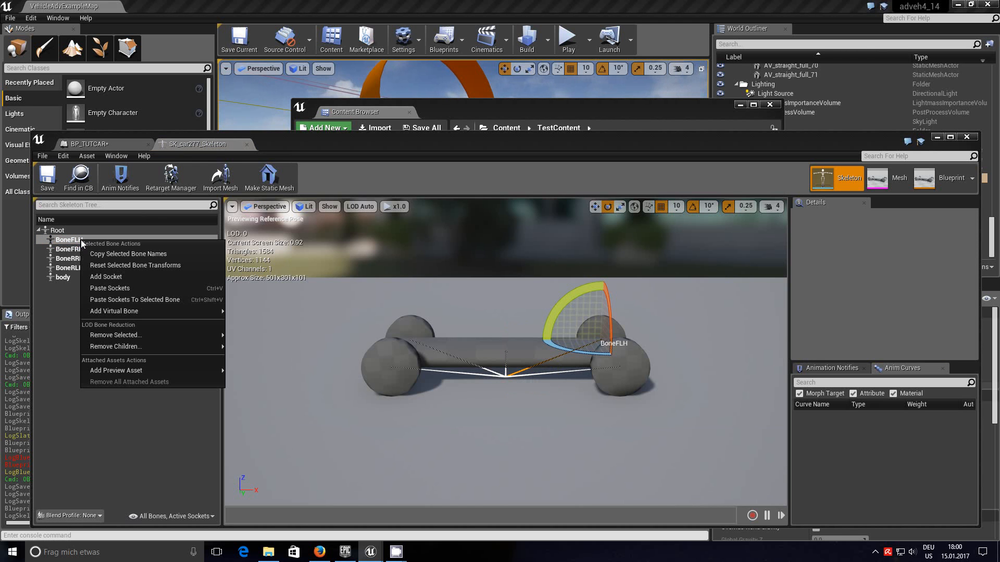
left_click(104, 254)
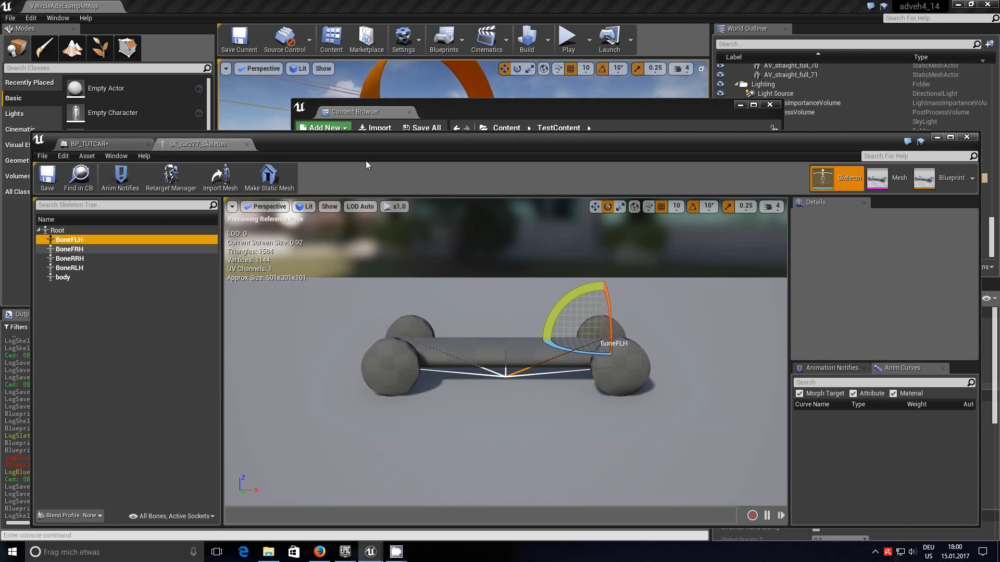
left_click(580, 111)
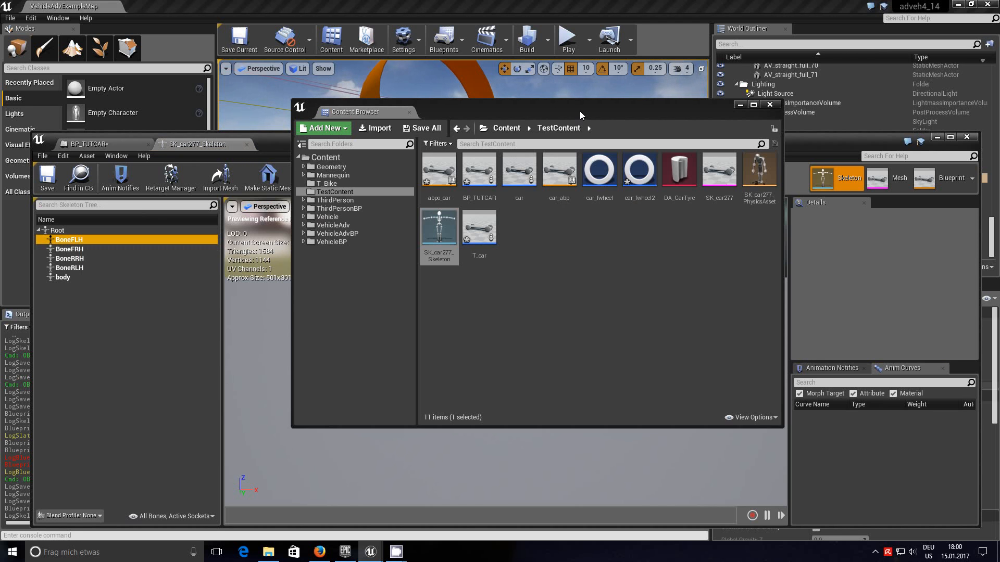
left_click(119, 143)
left_click(819, 349)
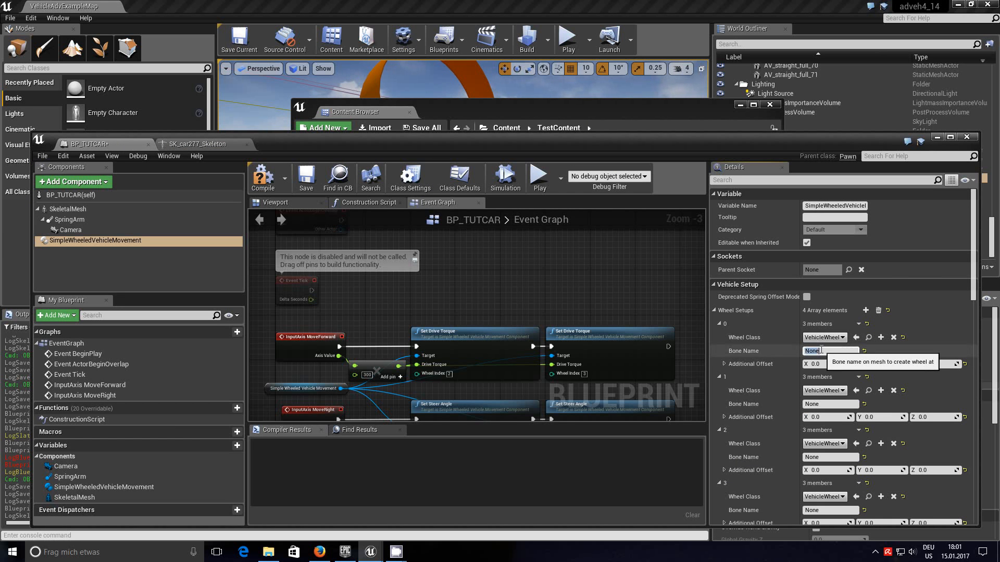
right_click(820, 350)
left_click(851, 406)
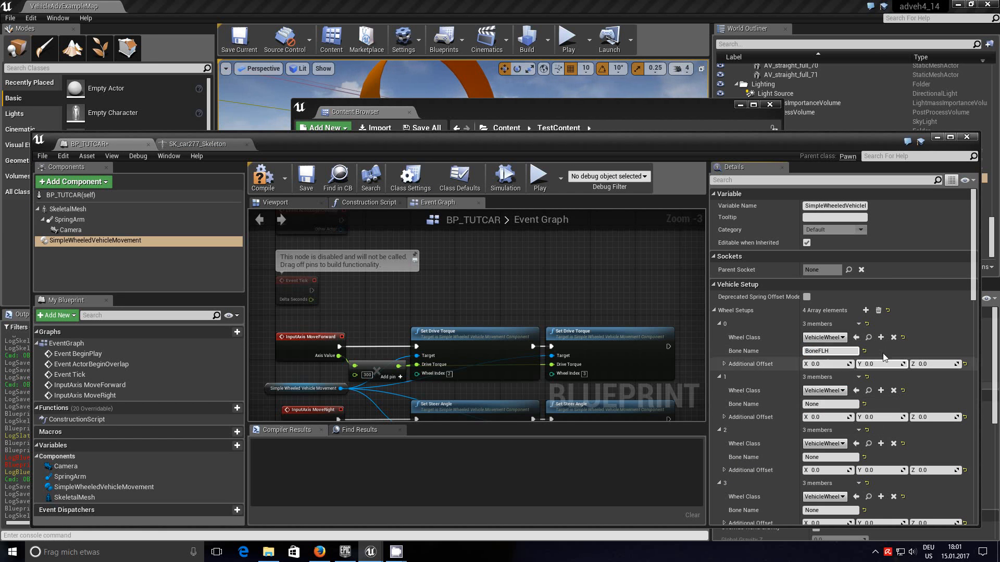
Step: Set the Wheel Class of wheel setups 0 and 1 to car_fwheel and of setups 2 and 3 to car_fwheel2
left_click(842, 337)
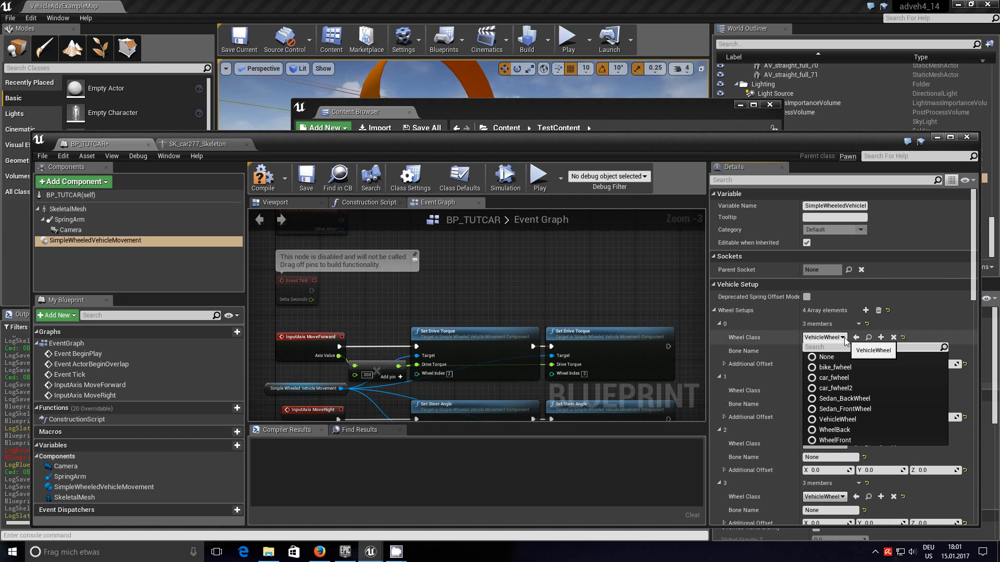
left_click(847, 379)
left_click(835, 391)
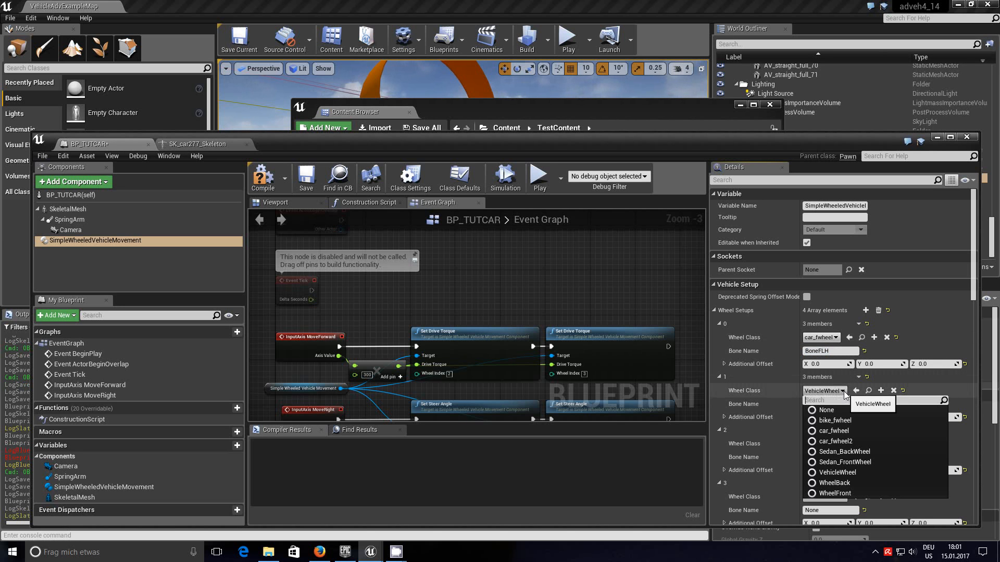
left_click(851, 432)
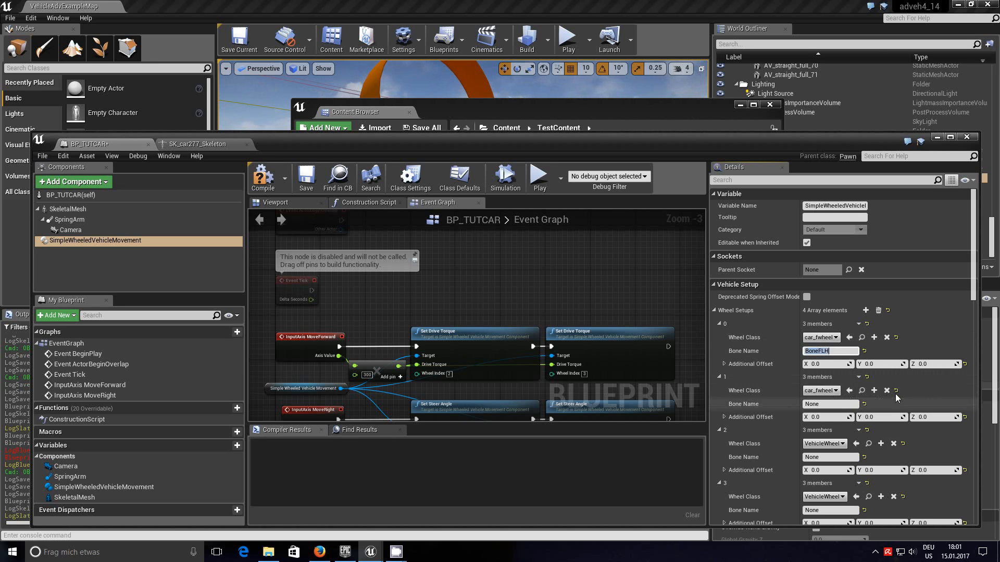
left_click(842, 443)
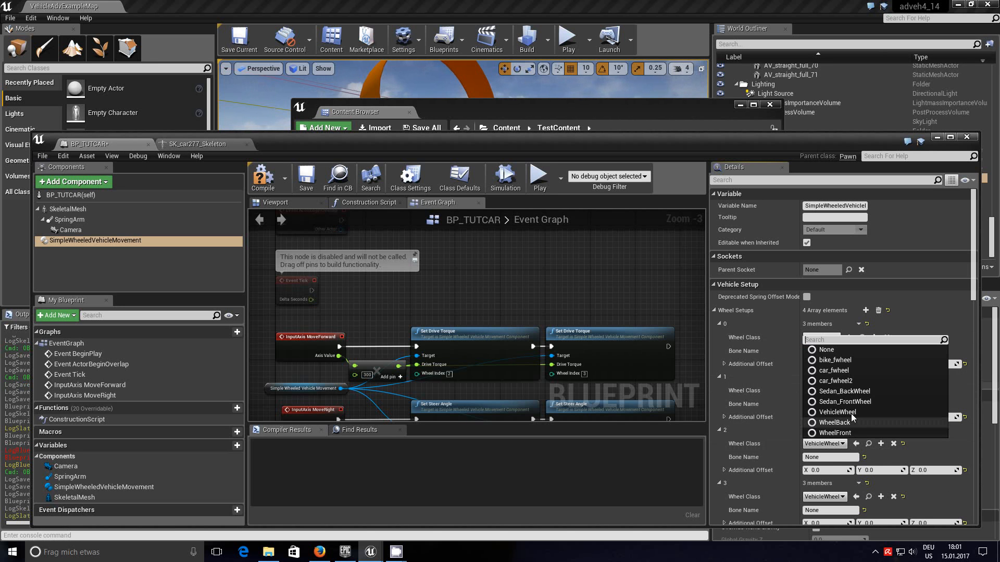
left_click(857, 381)
left_click(843, 496)
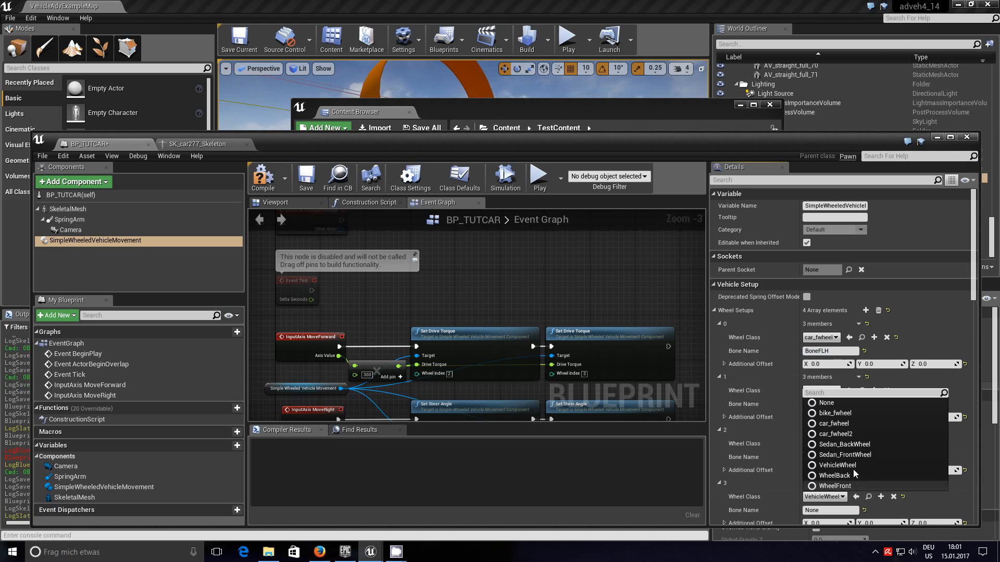
left_click(862, 434)
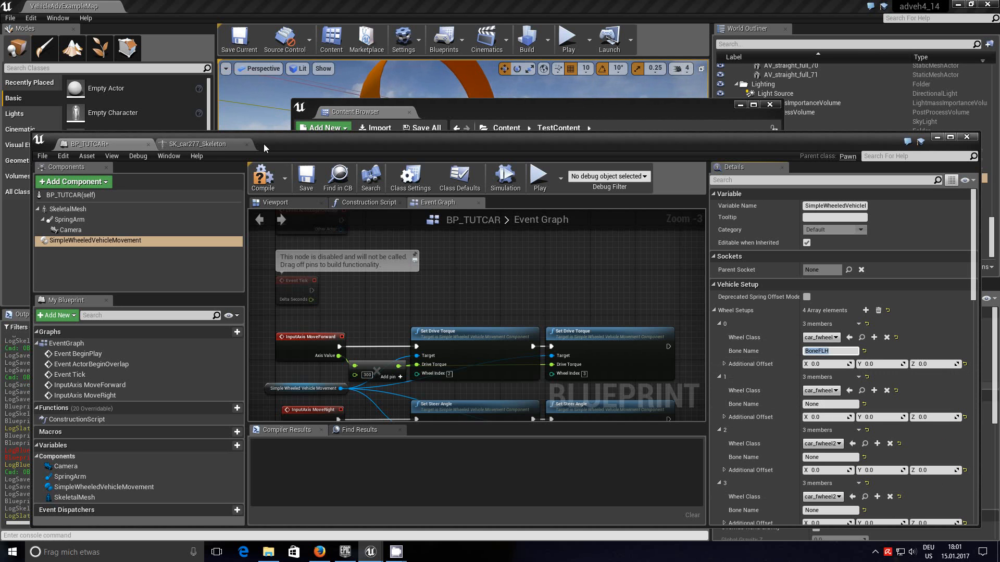
Step: Copy the BoneFRH bone name from SK_car277_Skeleton into the Bone Name of wheel setup 1
left_click(192, 145)
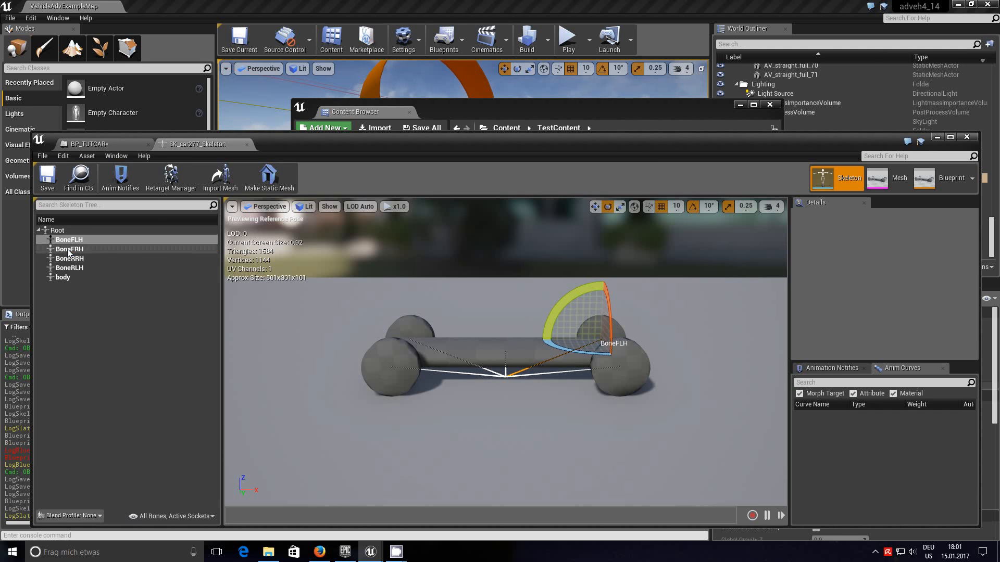
left_click(69, 250)
right_click(69, 252)
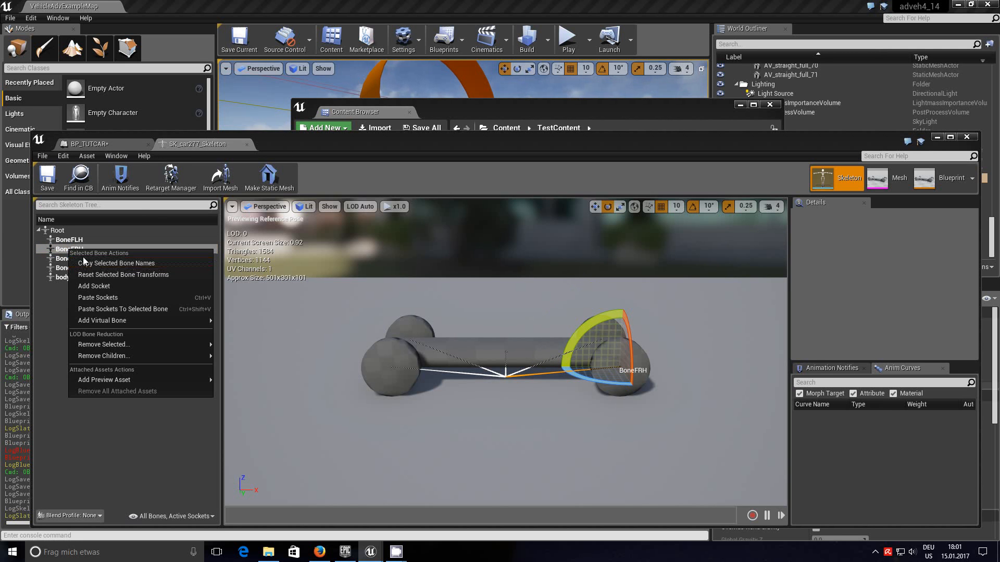
left_click(101, 263)
left_click(102, 146)
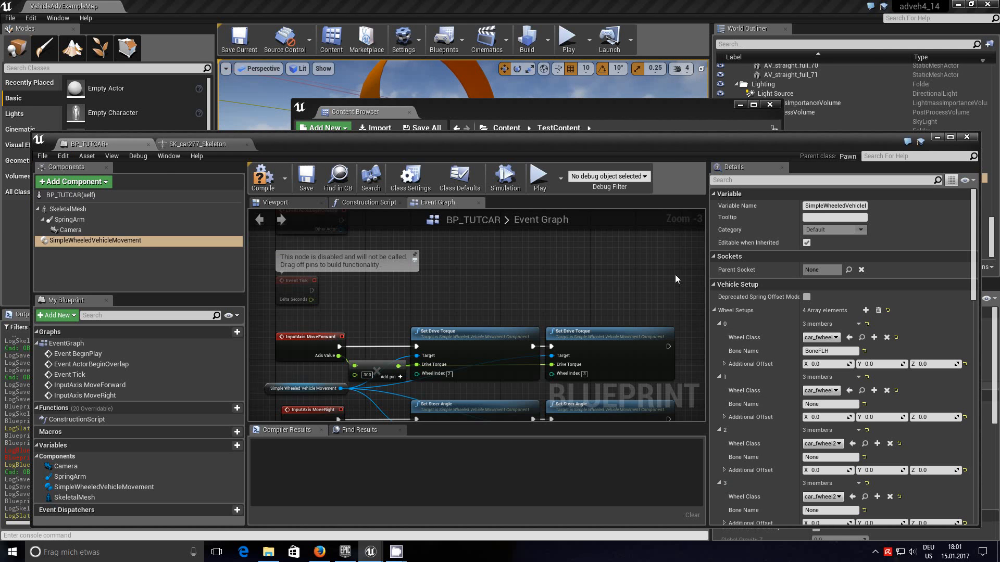
left_click(840, 405)
right_click(840, 405)
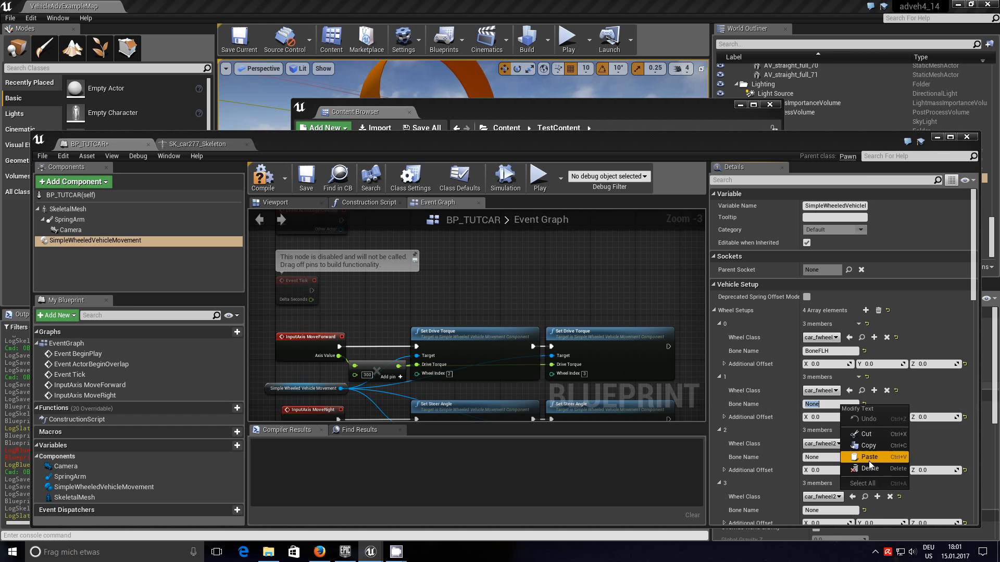
left_click(870, 461)
Step: Copy the BoneRRH bone name from SK_car277_Skeleton into the Bone Name of wheel setup 2
left_click(198, 145)
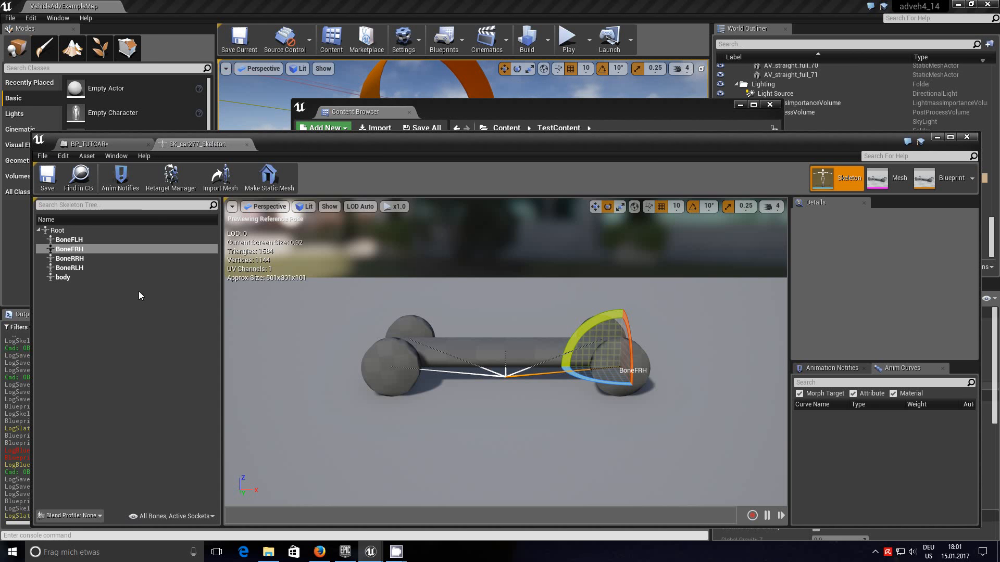
left_click(87, 258)
right_click(86, 259)
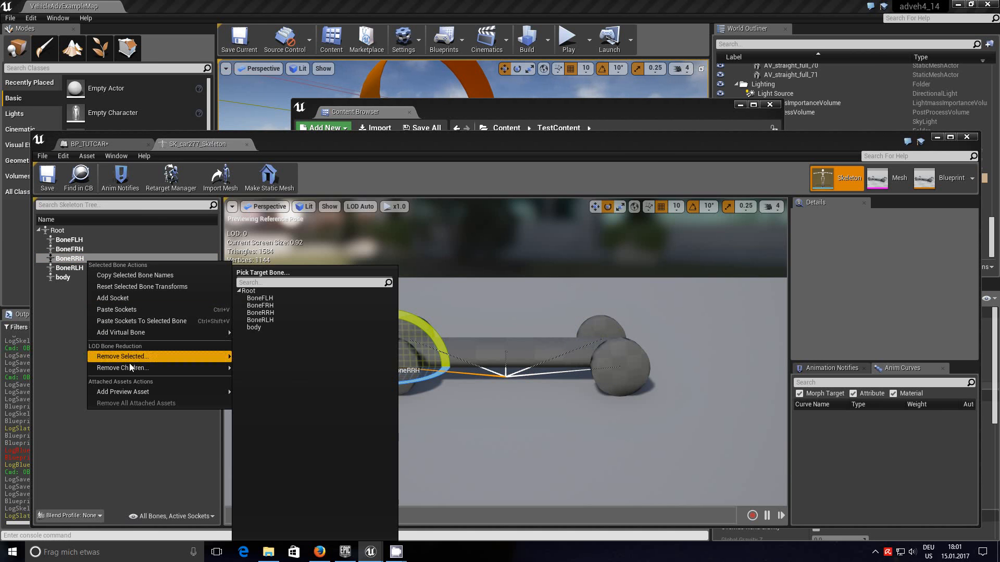
left_click(149, 273)
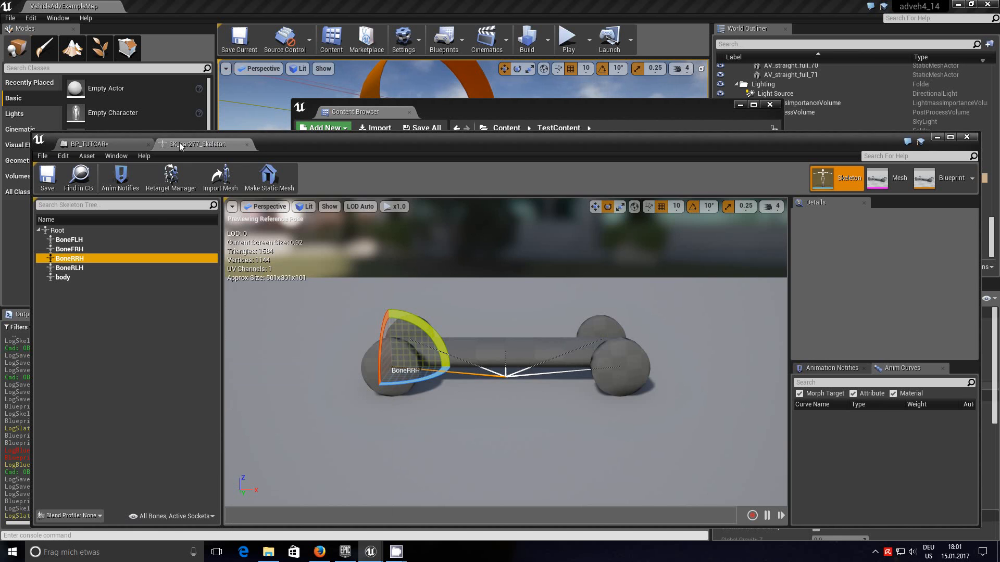
left_click(139, 142)
left_click(830, 458)
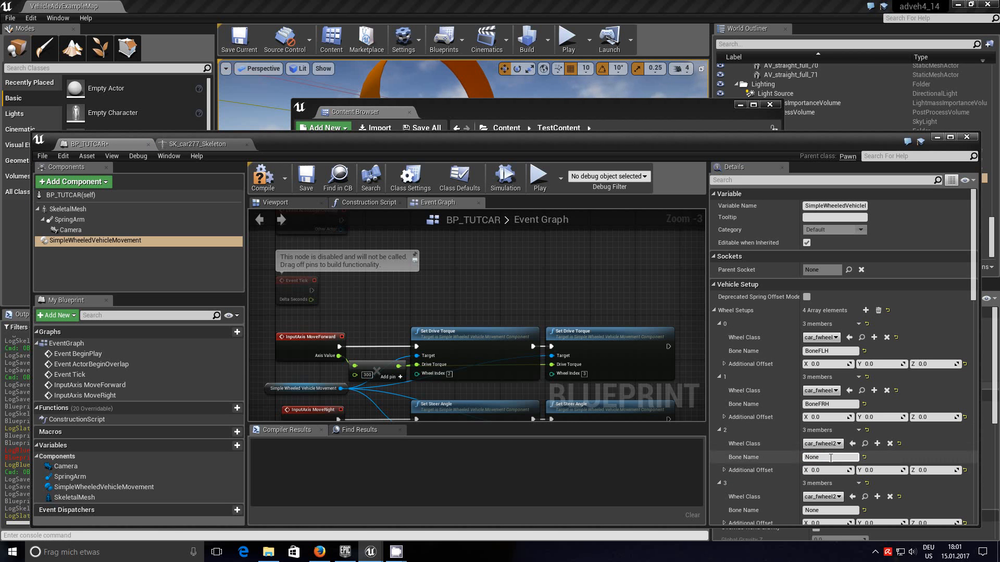
right_click(830, 457)
left_click(857, 425)
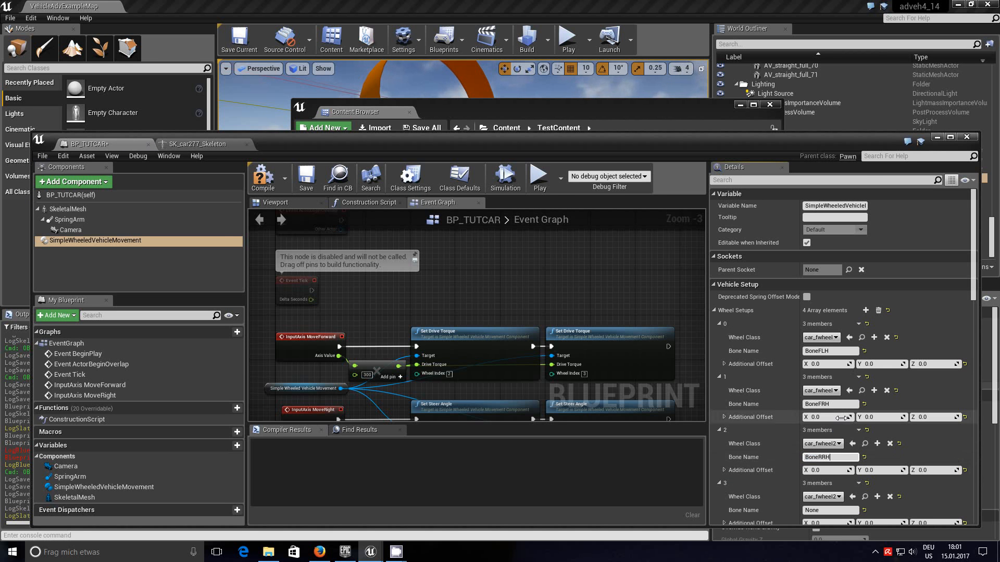
Step: Copy the BoneRLH bone name into the Bone Name of wheel setup 3, and compile and save BP_TUTCAR
left_click(179, 142)
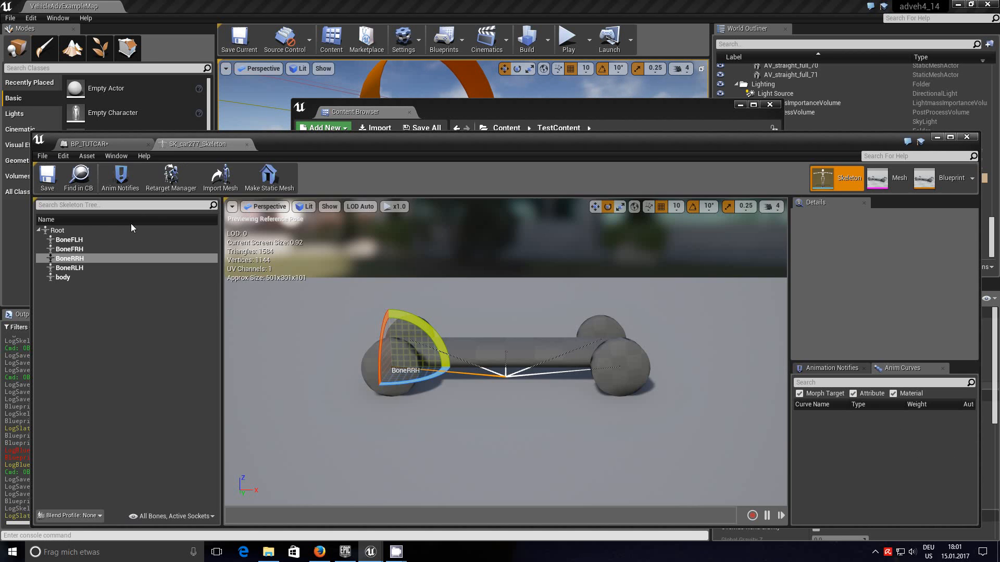
left_click(79, 267)
right_click(79, 267)
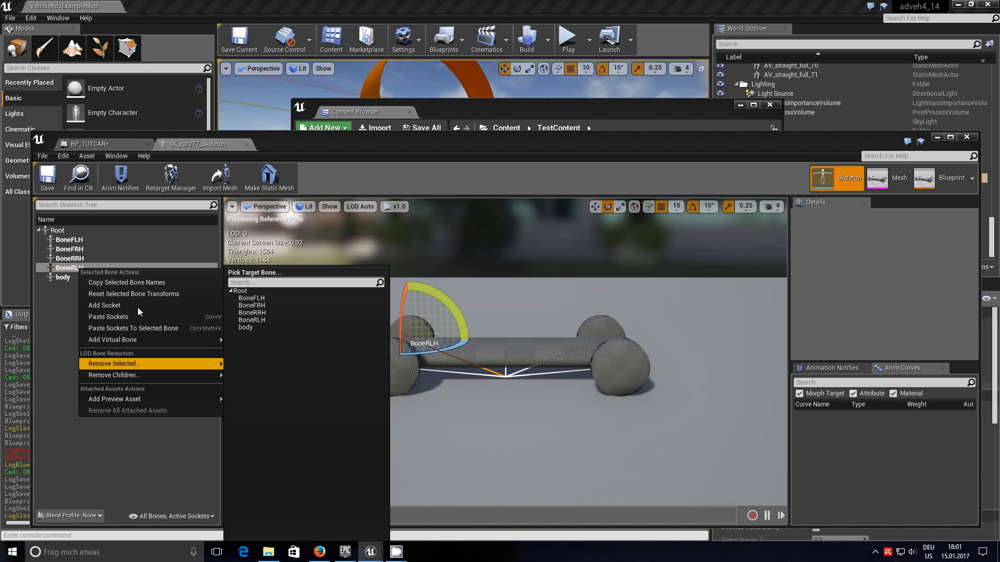
left_click(144, 283)
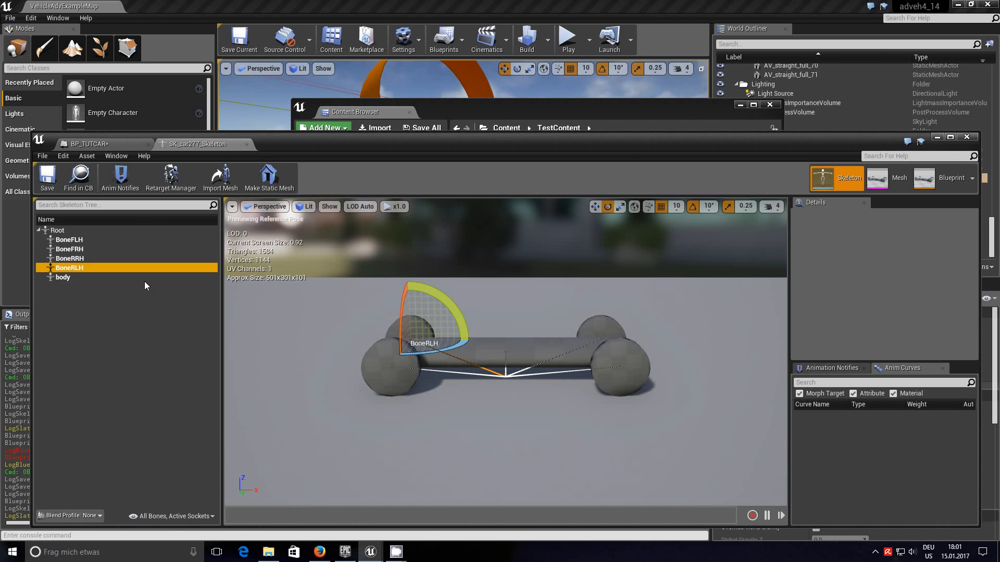
left_click(120, 146)
left_click(830, 510)
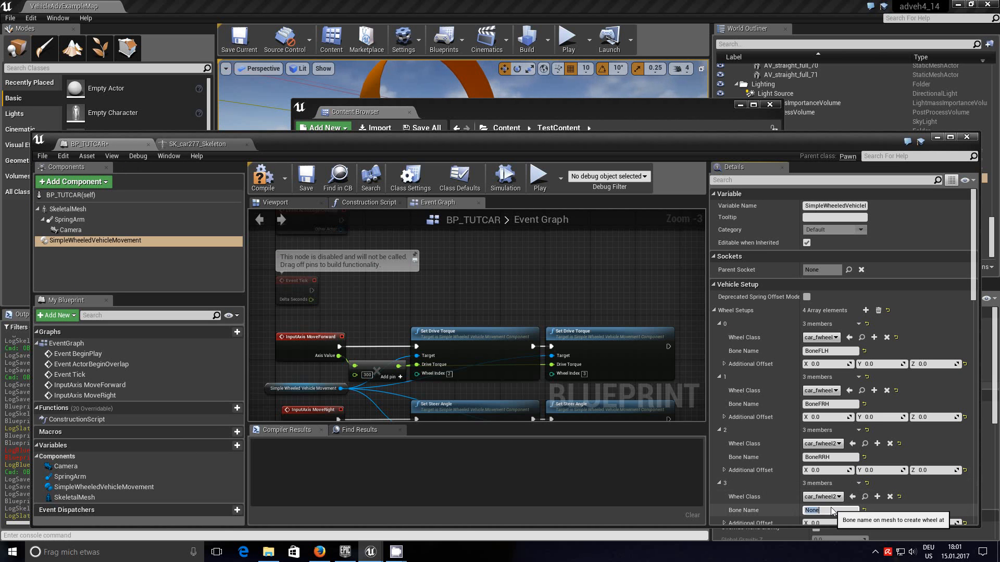
key("ctrl+v")
left_click(858, 483)
left_click(861, 481)
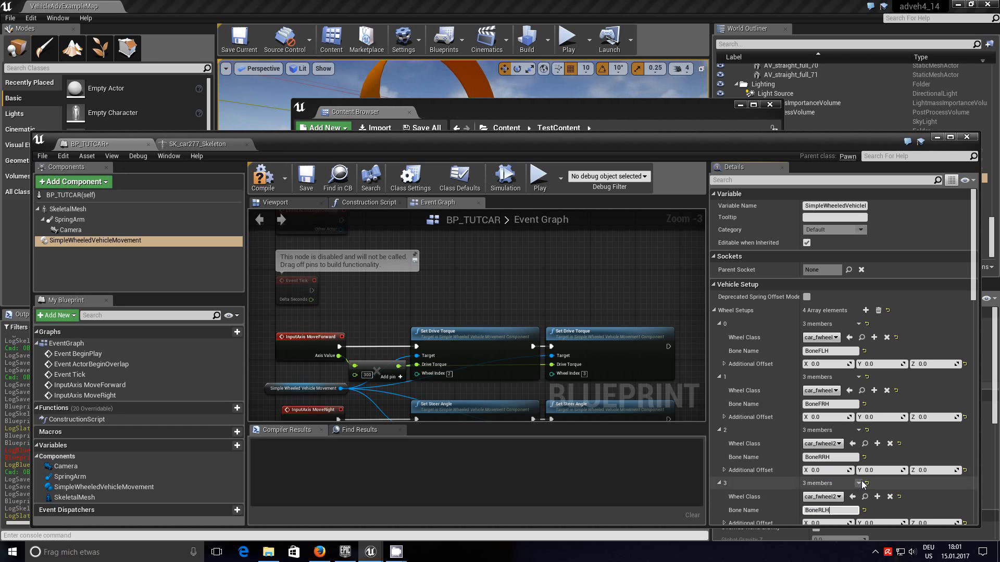
left_click(258, 182)
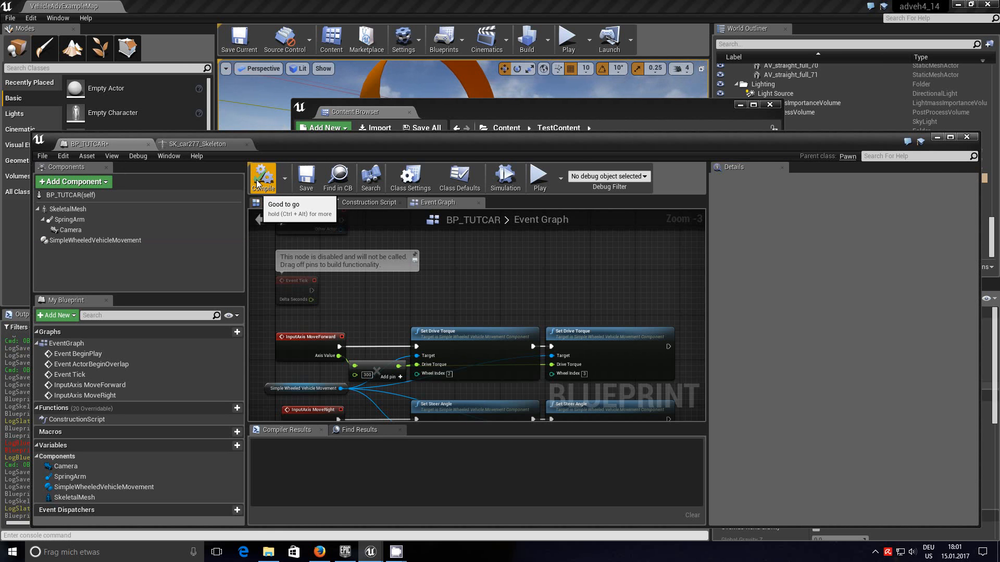
left_click(312, 182)
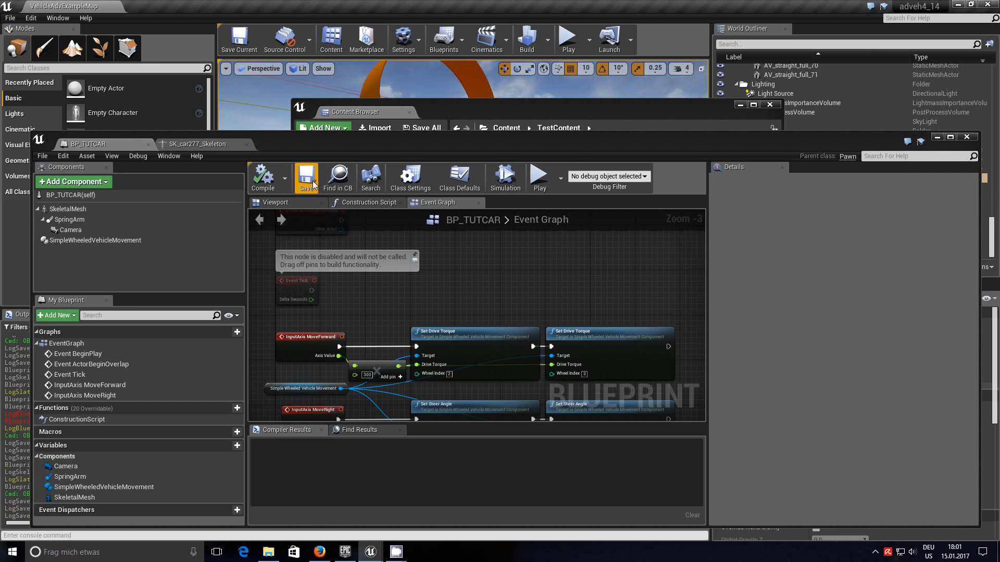
Step: Move the blueprint and Content Browser windows out of the way and set the level's Default Pawn Class to BP_TUTCAR in the World Settings
left_click_drag(719, 152, 714, 319)
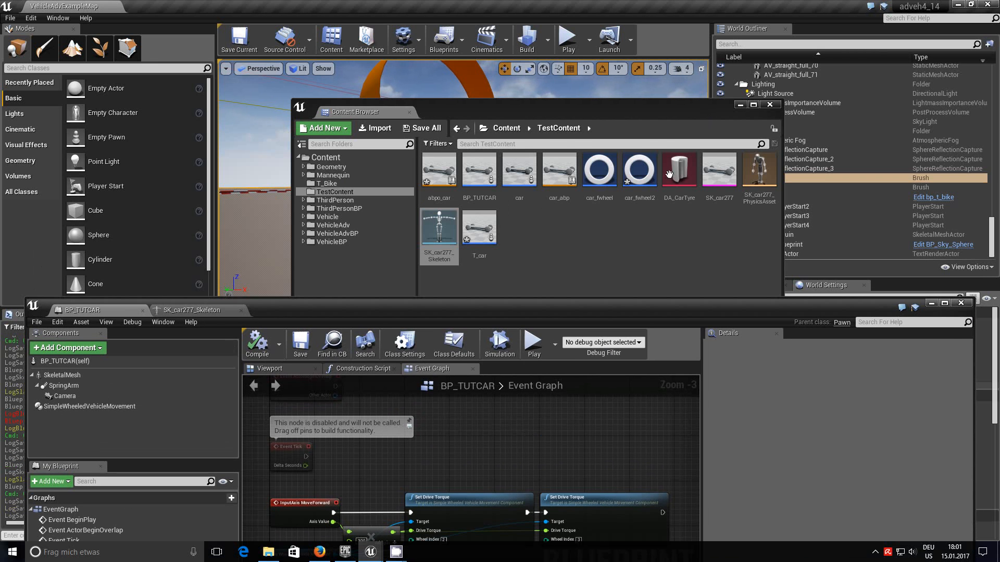
left_click_drag(670, 118, 648, 197)
left_click_drag(643, 244, 625, 404)
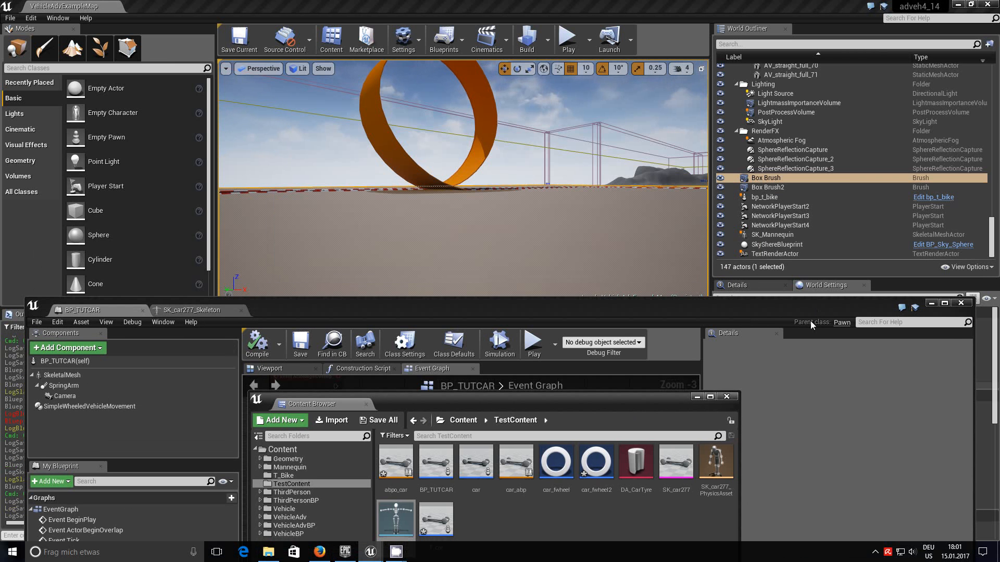
left_click(930, 303)
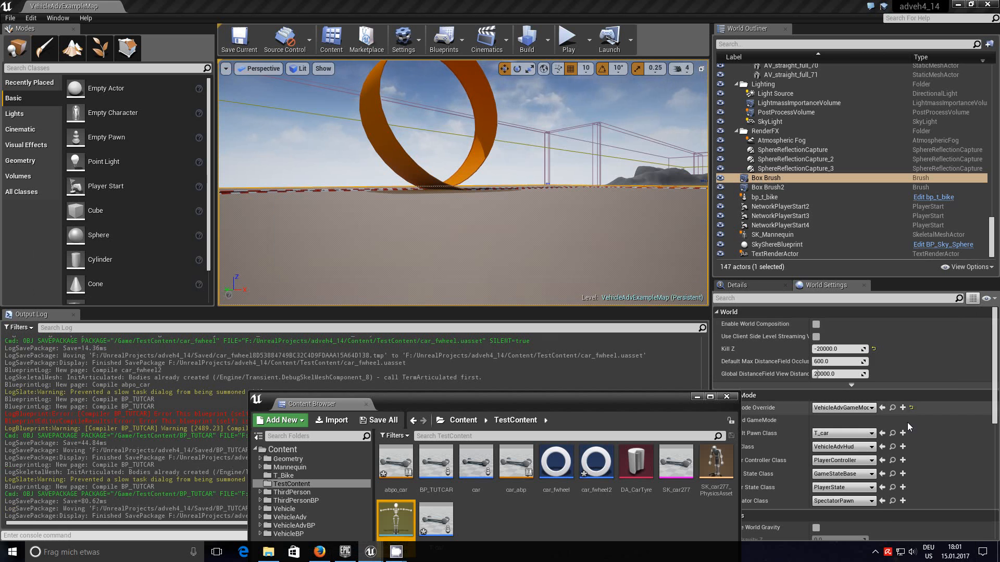
left_click(871, 434)
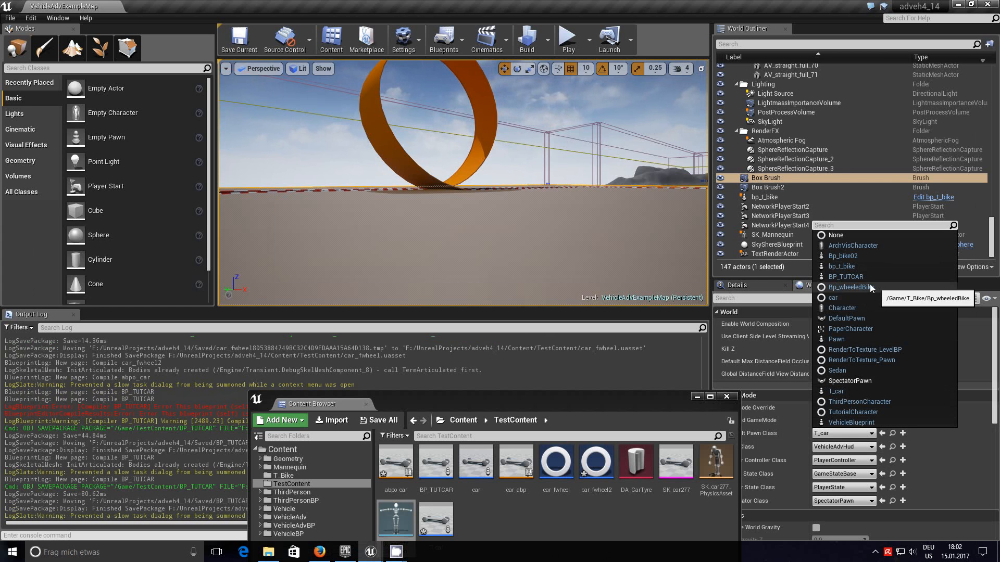
left_click(846, 277)
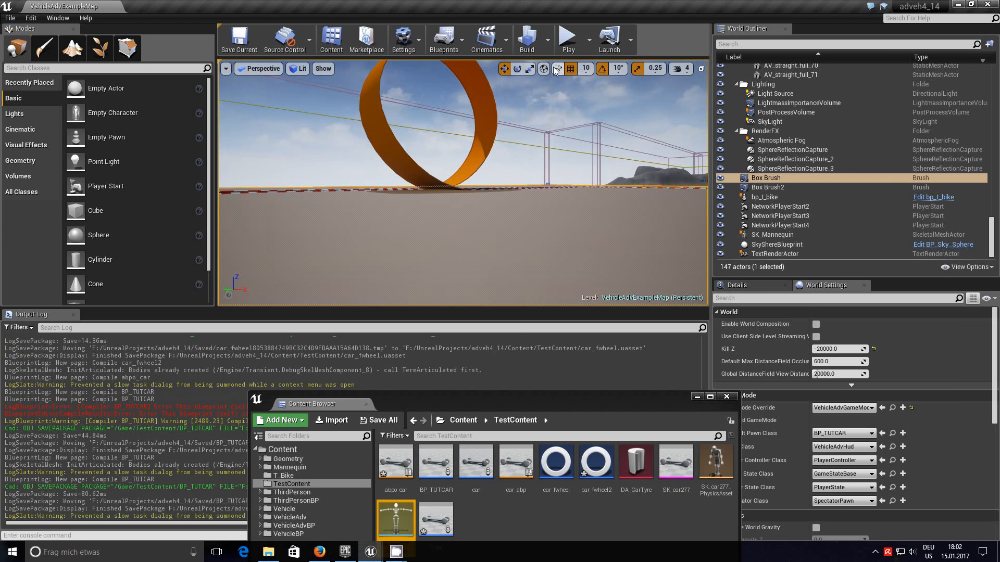
Step: Play the level in the viewport to test the BP_TUTCAR vehicle, and stop the session
left_click(567, 42)
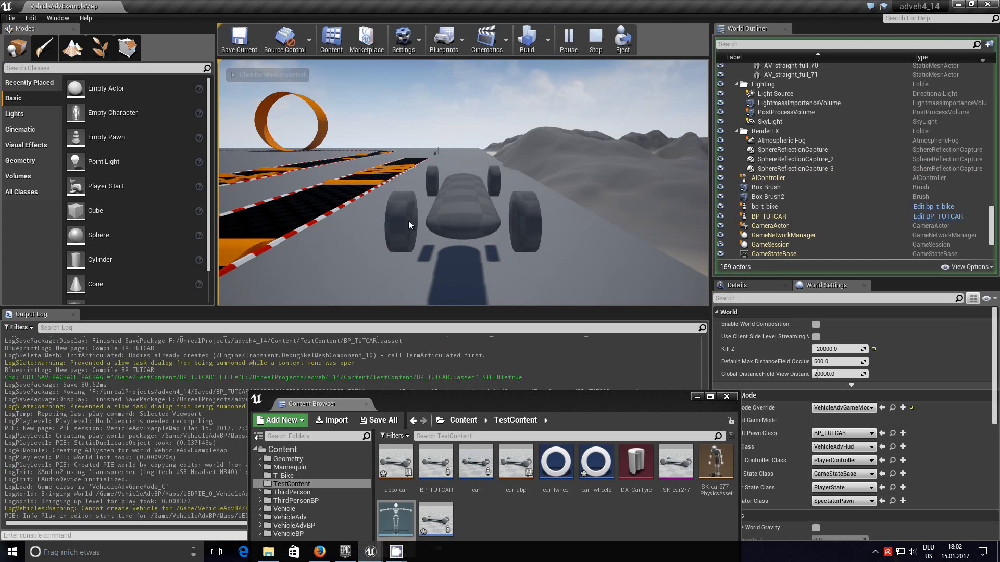
left_click(383, 201)
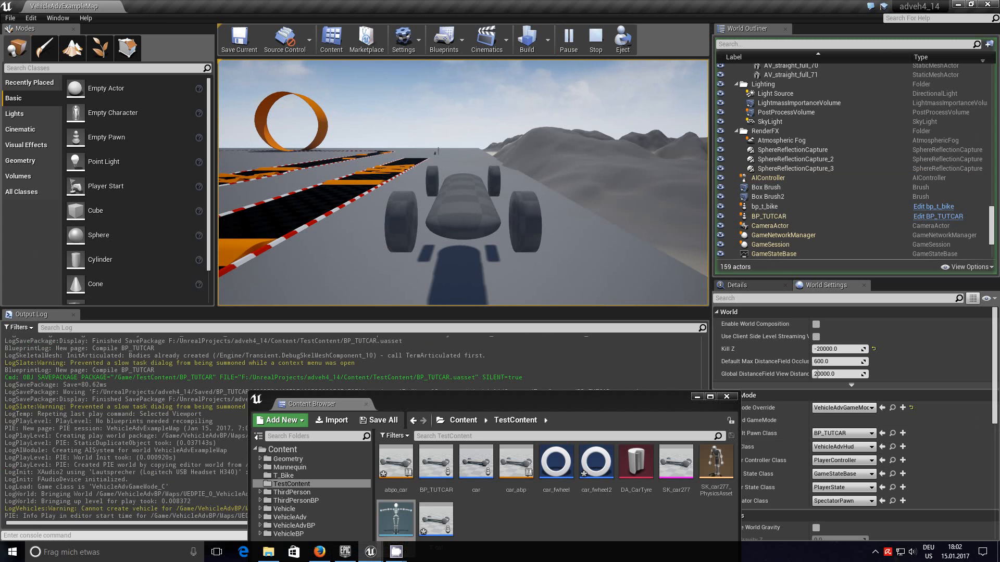
key("Escape")
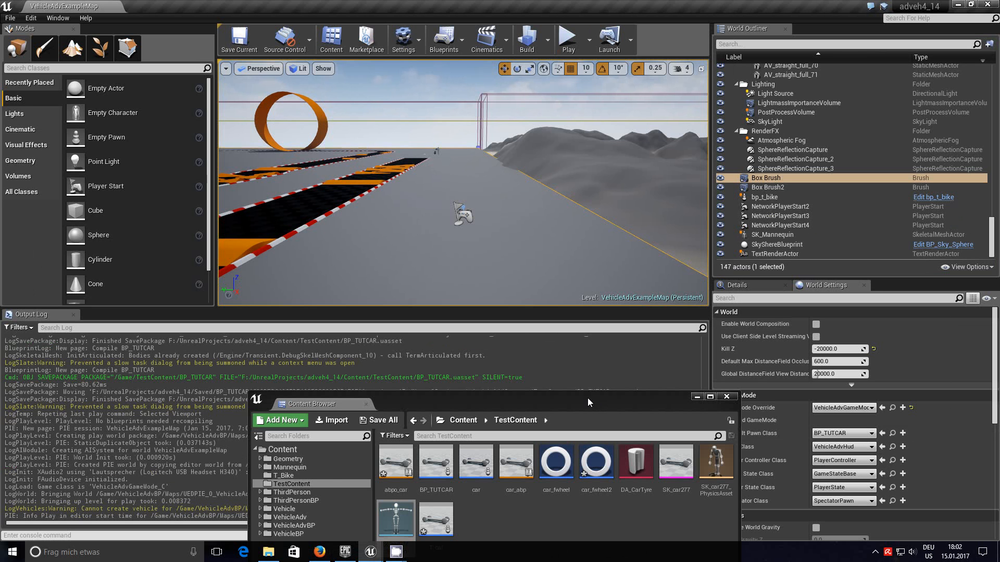
Step: In the BP_TUTCAR blueprint, enable Simulate Physics on the SkeletalMesh component and save the blueprint
mouse_move(383, 560)
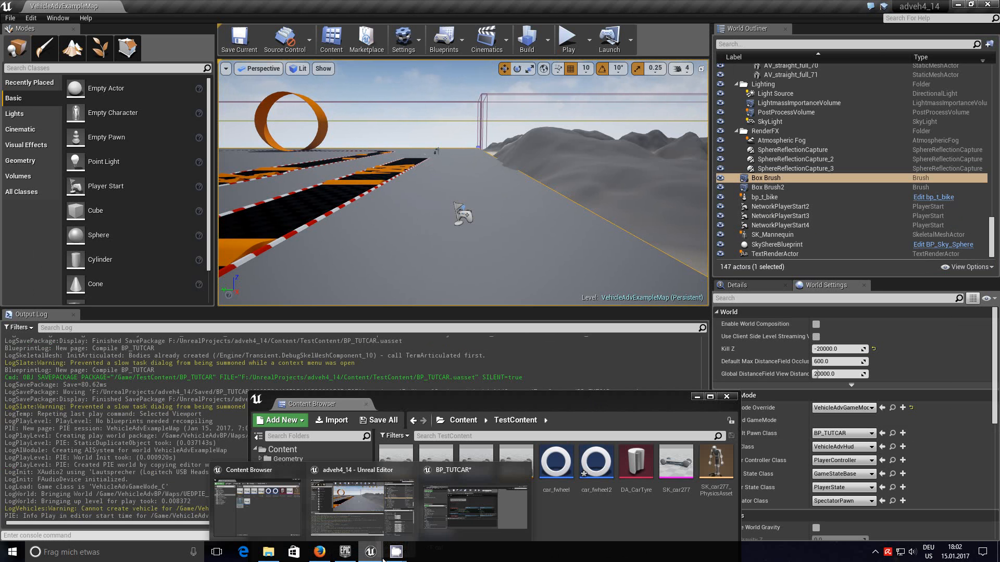
left_click(474, 470)
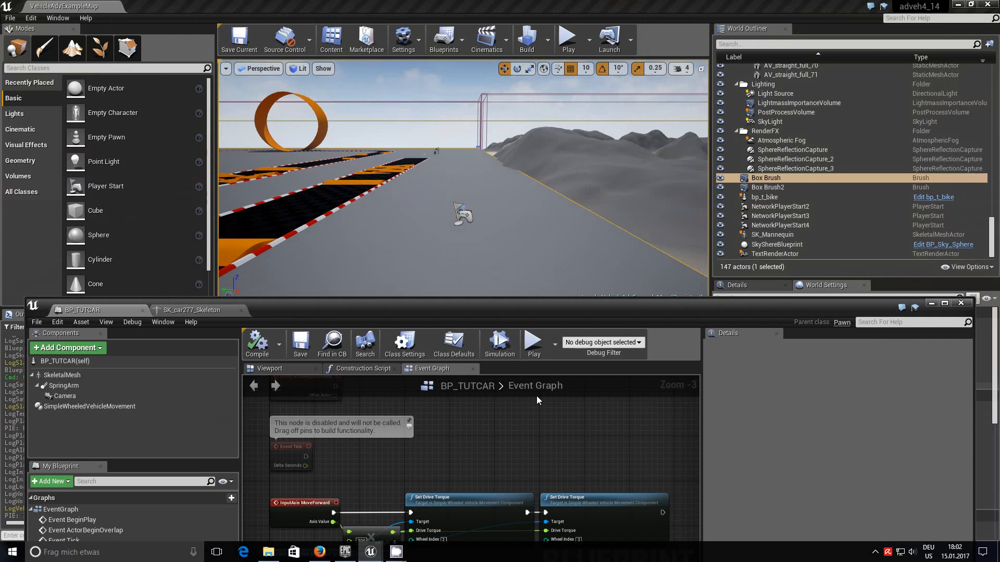
left_click_drag(681, 302, 706, 104)
left_click(69, 178)
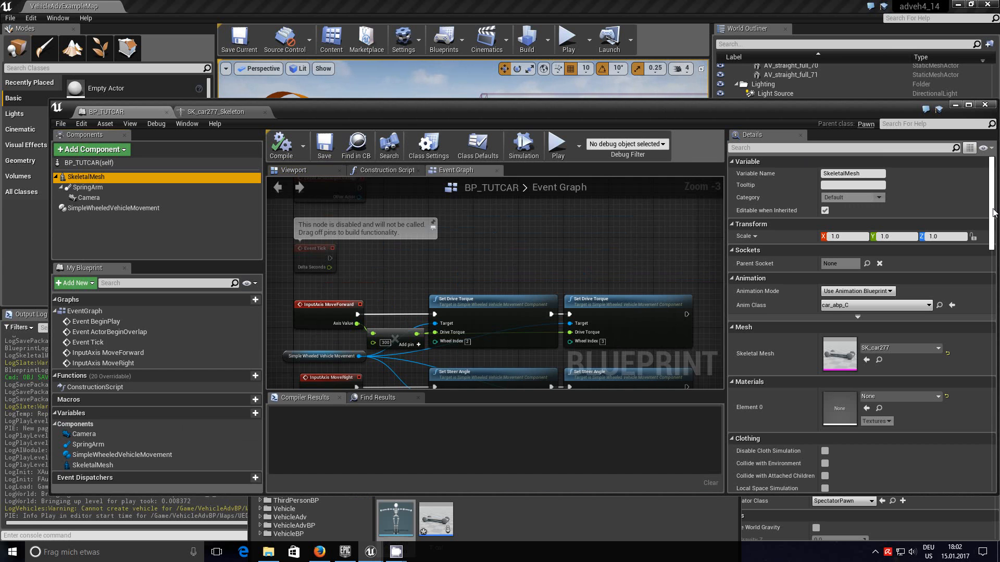
left_click_drag(996, 203, 996, 287)
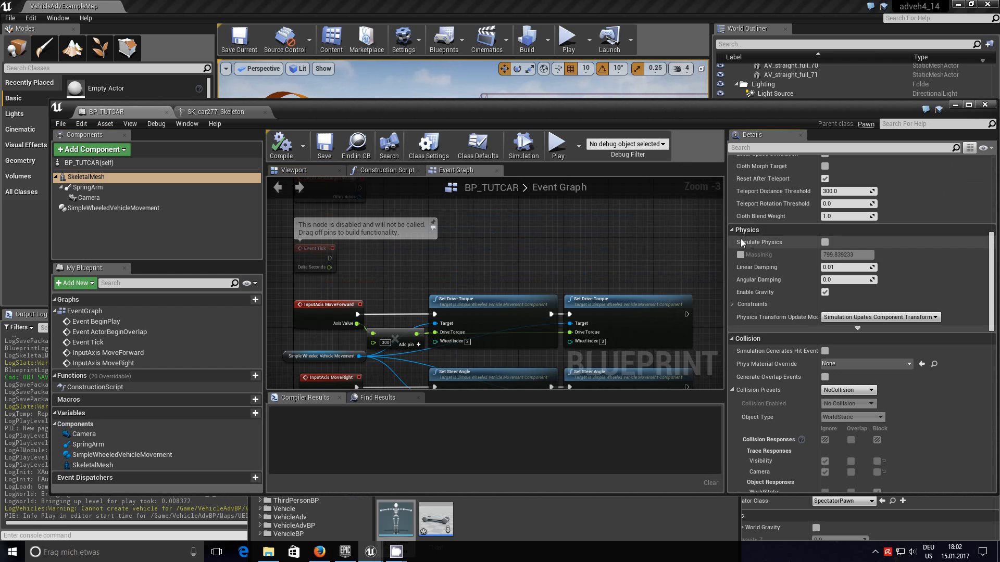
left_click(825, 242)
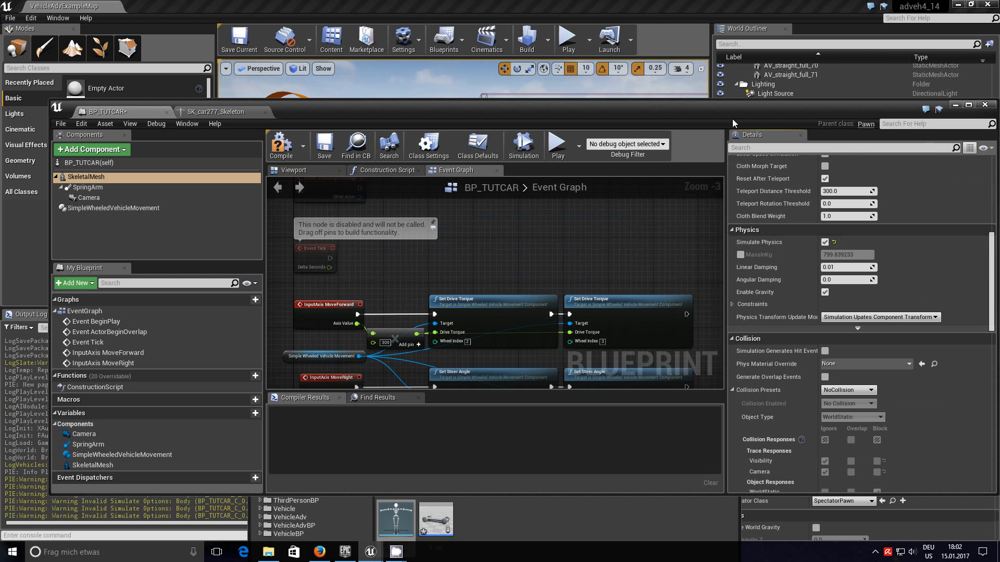
left_click_drag(730, 114, 723, 399)
left_click(321, 429)
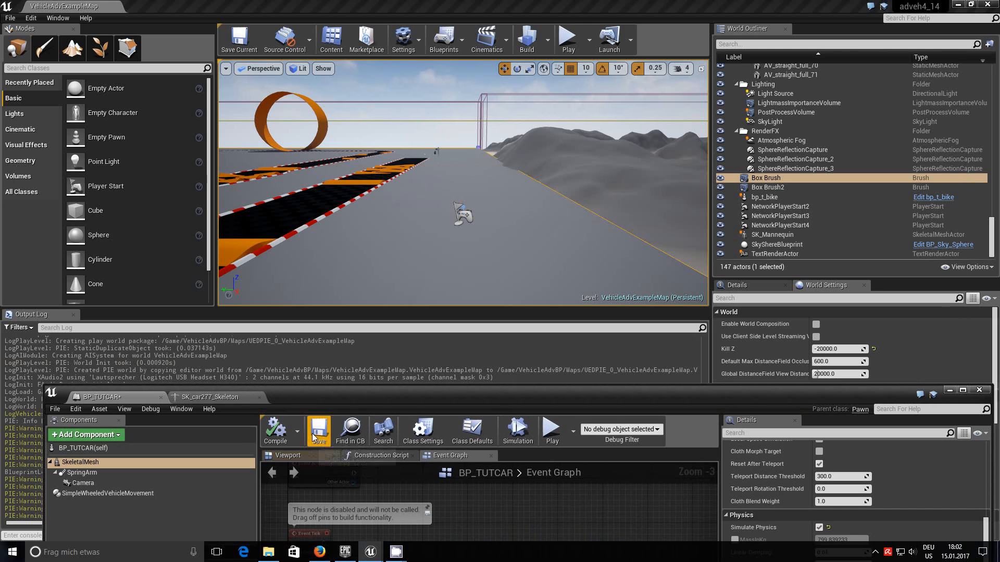
Step: Play the level in the viewport to test the car with Simulate Physics enabled, and stop the session
left_click(568, 39)
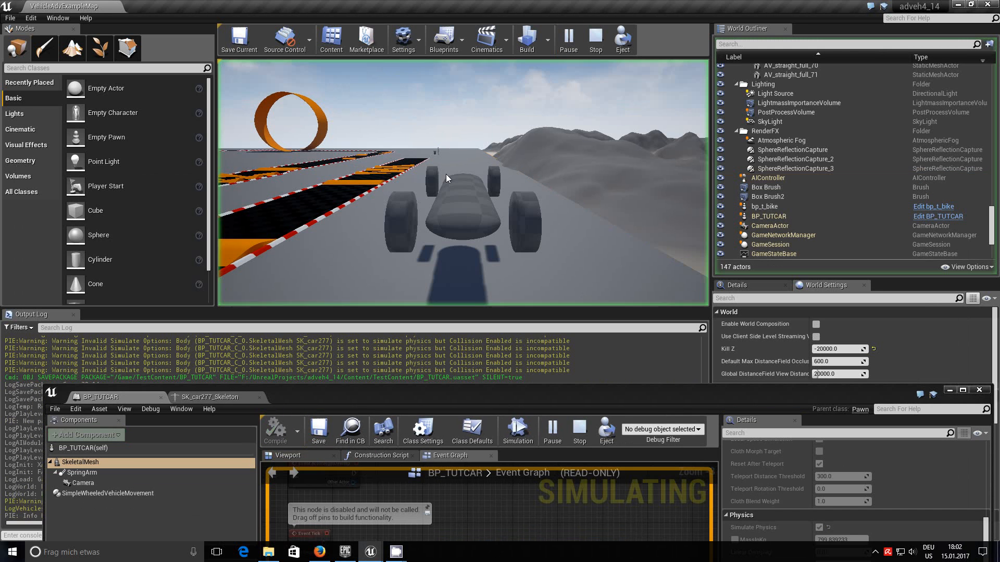
left_click(457, 195)
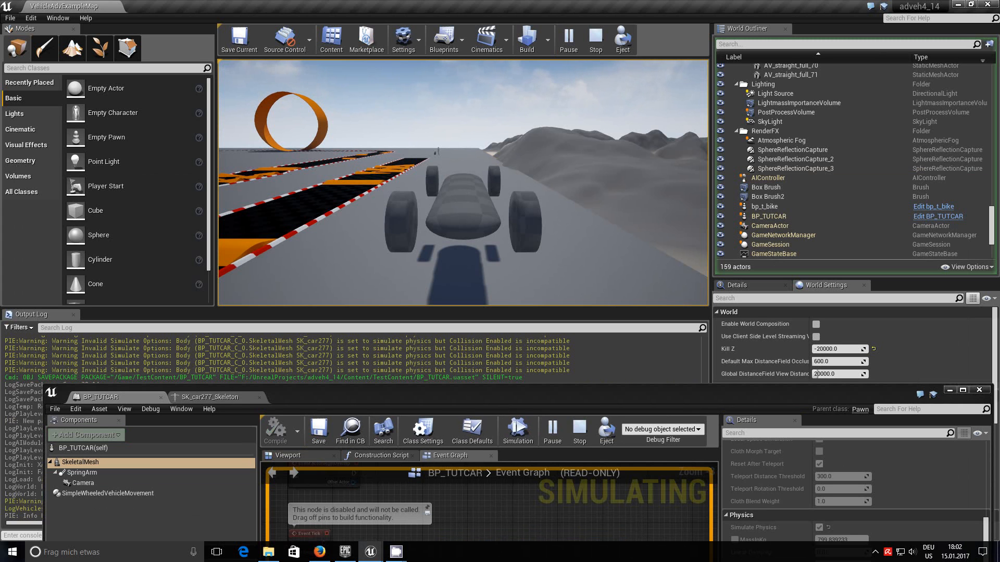
key("Escape")
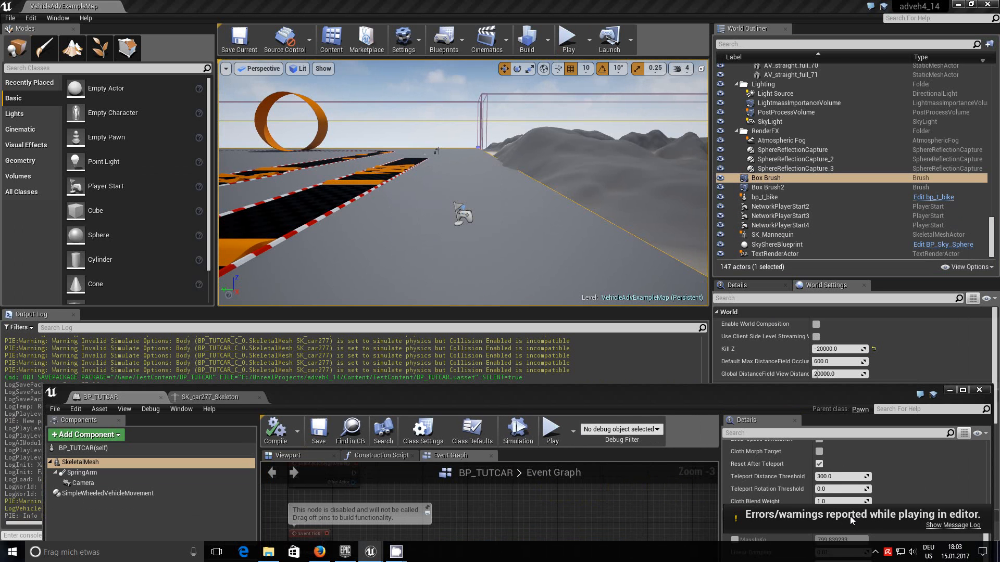
Step: Set the SkeletalMesh component's Collision Presets to Vehicle, and compile and save BP_TUTCAR
left_click_drag(599, 405, 585, 473)
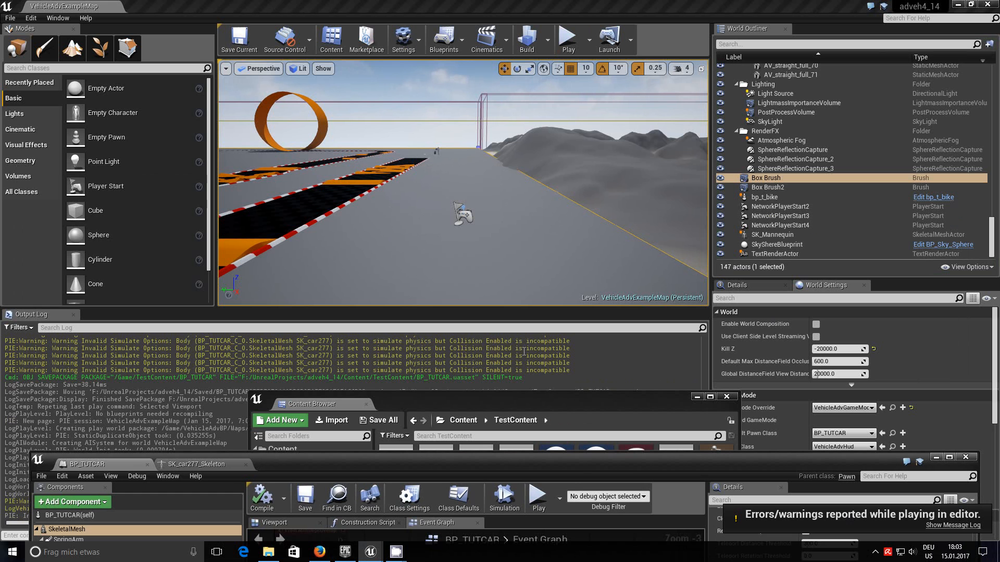
left_click_drag(629, 460, 630, 281)
left_click_drag(635, 126, 637, 123)
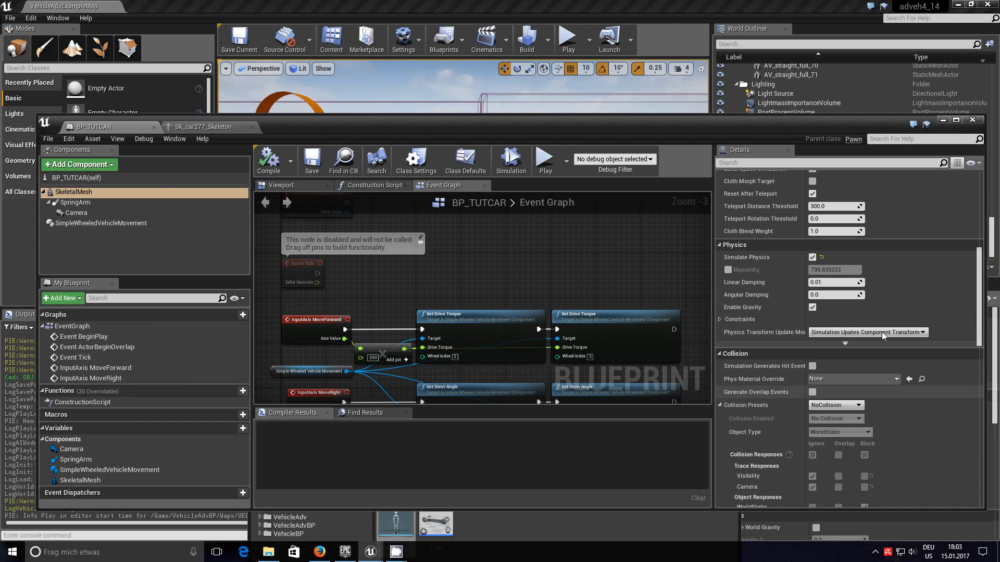
left_click(70, 192)
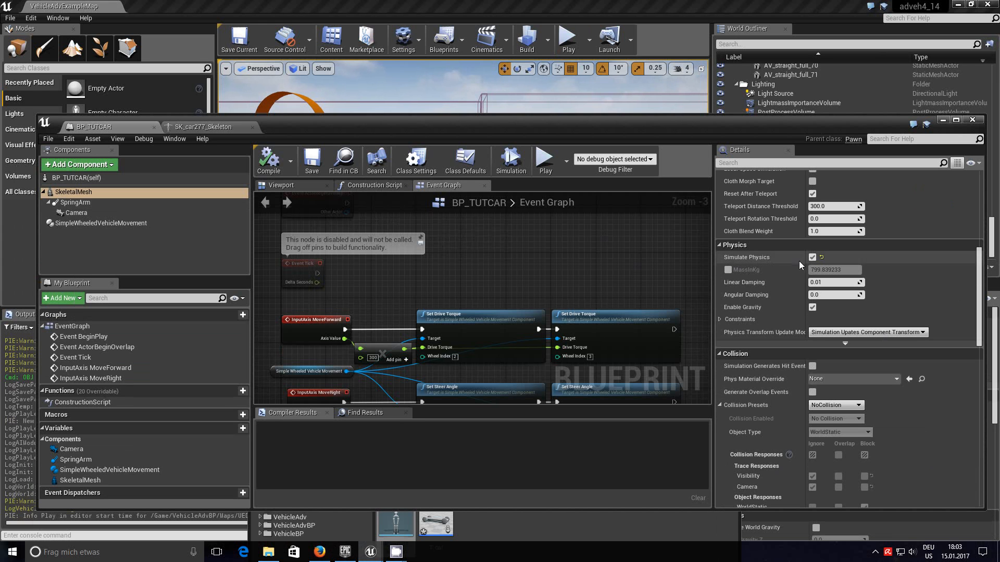
scroll(985, 359, "down", 5)
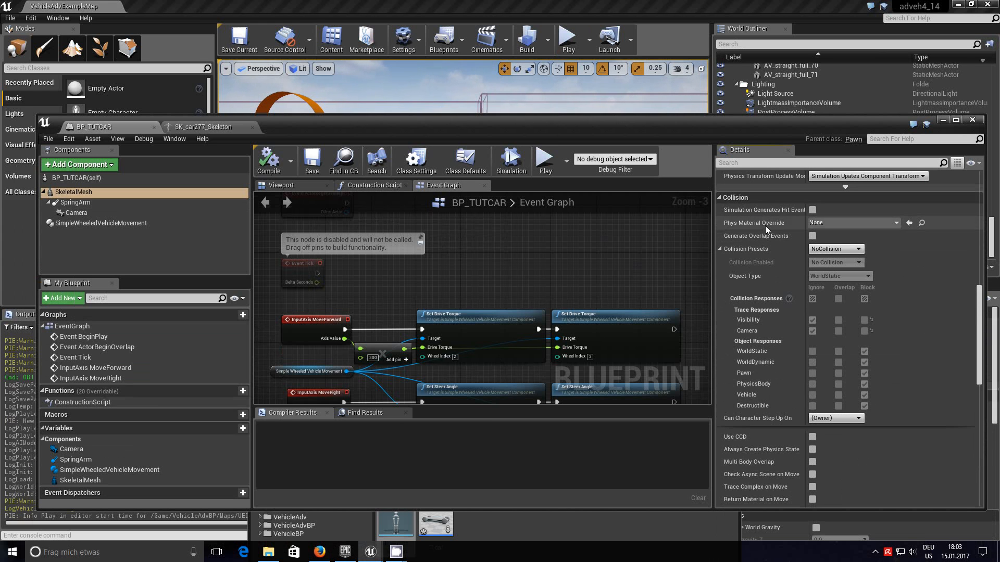
left_click(858, 251)
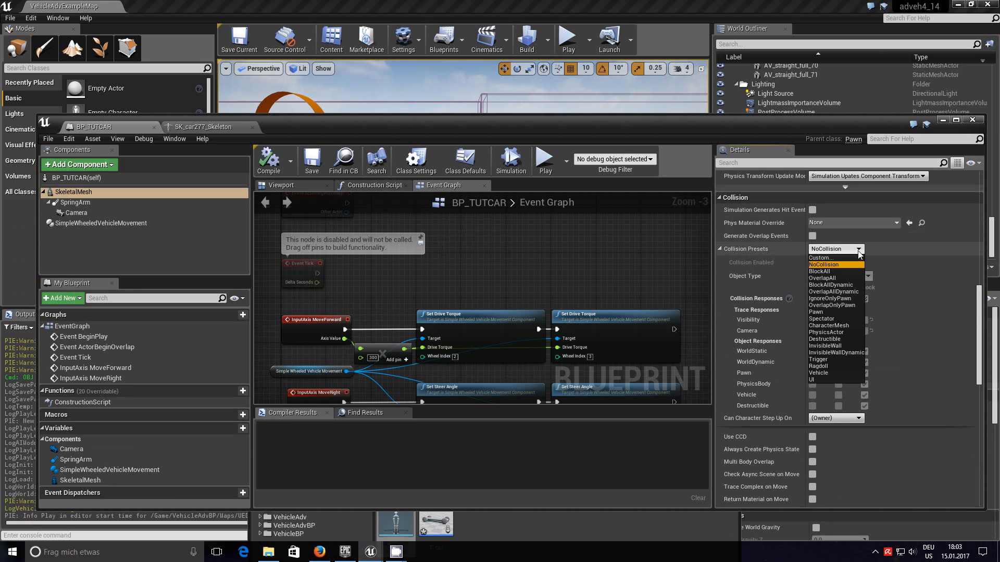
left_click(830, 362)
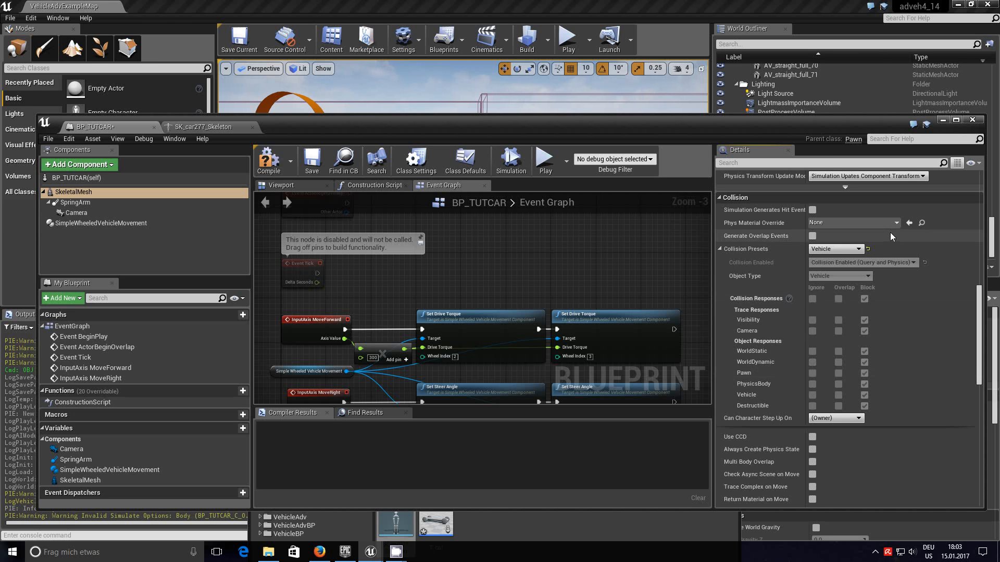
left_click(269, 166)
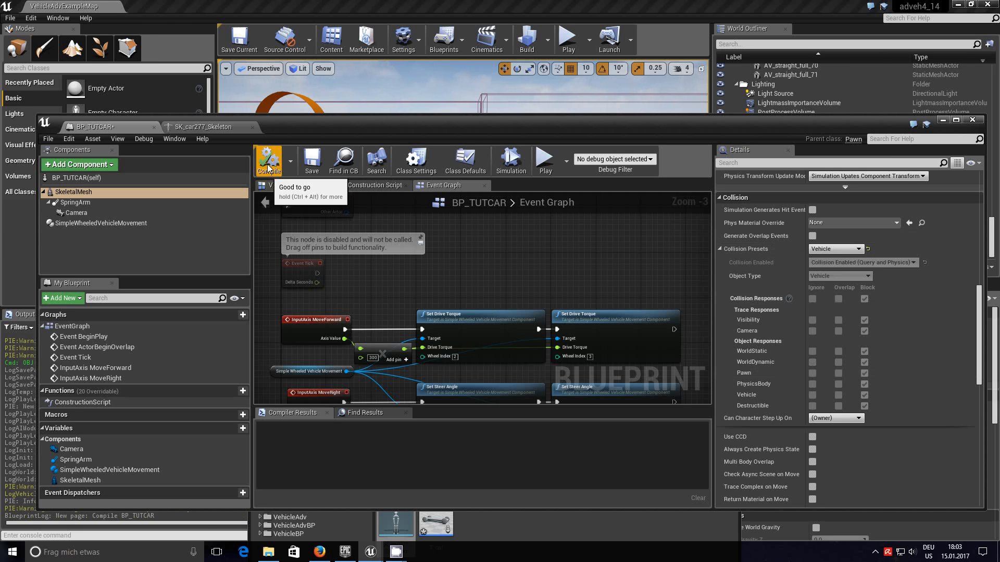
left_click(312, 160)
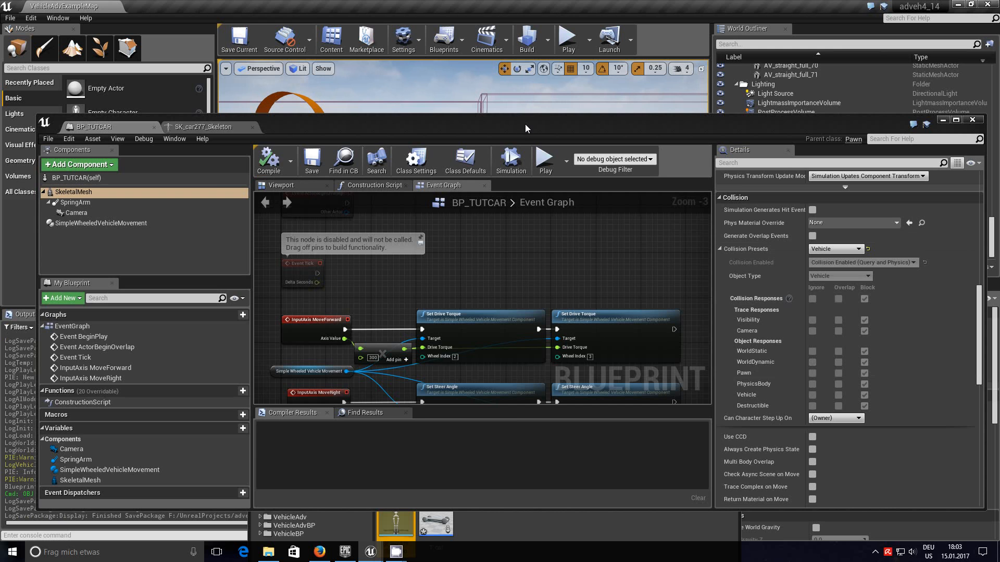
Step: Play the level and test-drive the car forward and to the left across the track, and stop the session
left_click_drag(522, 127, 515, 378)
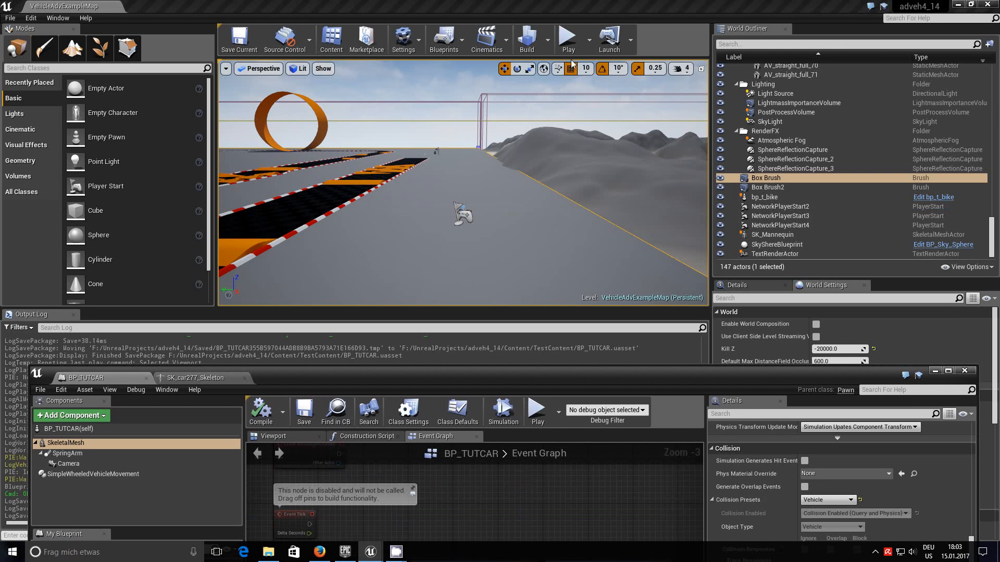
left_click(570, 44)
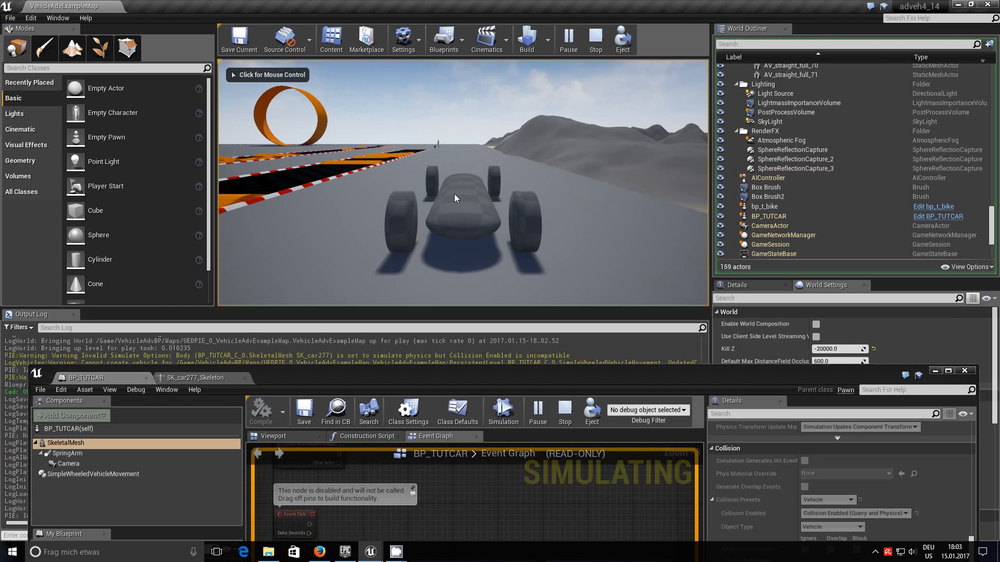
left_click(444, 203)
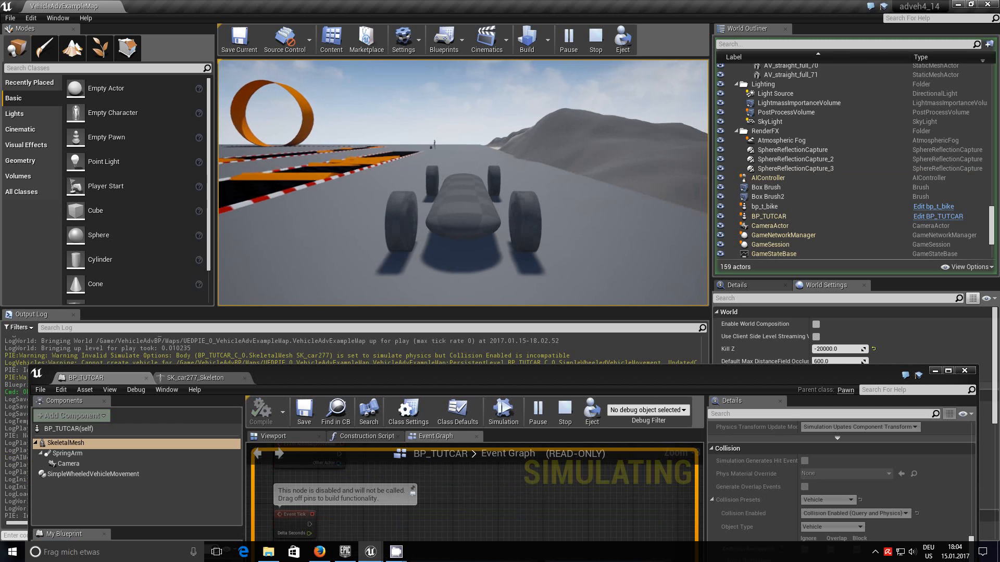
key("a")
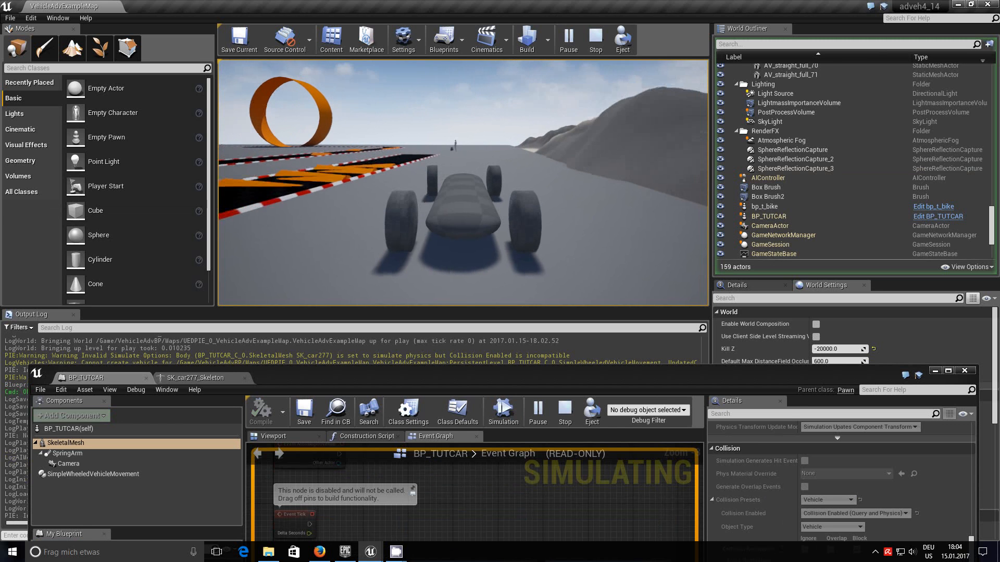
key("a")
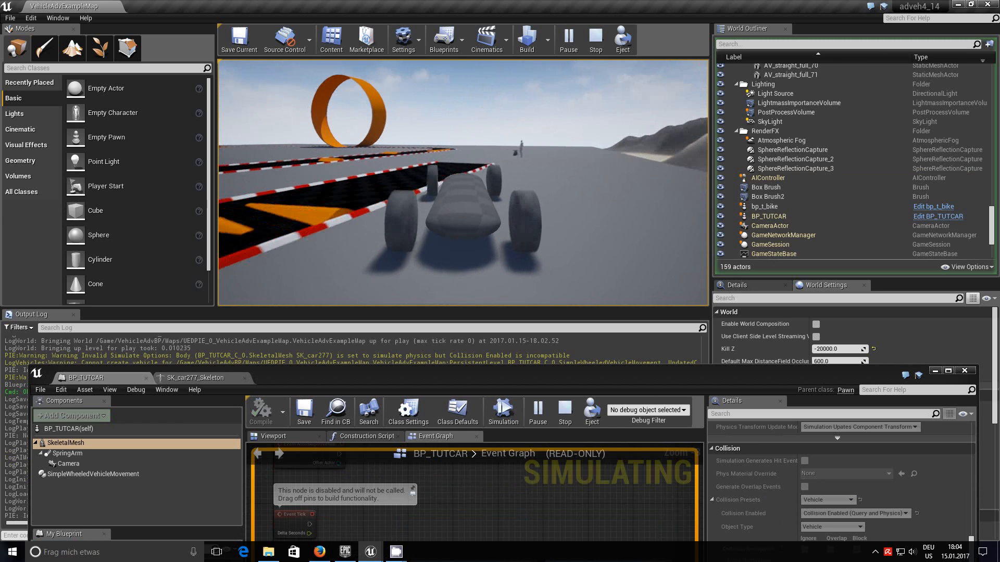
key("a")
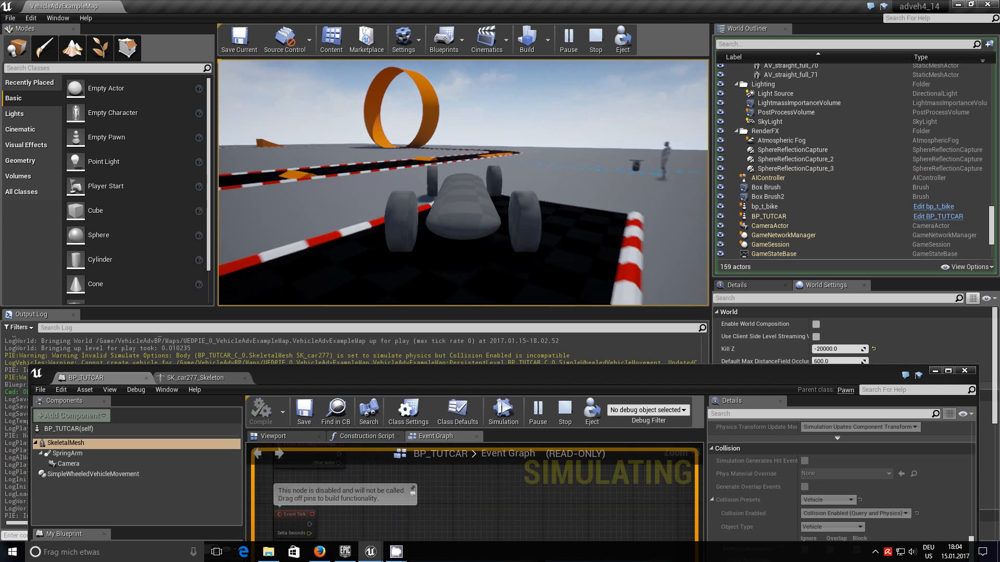
key("w")
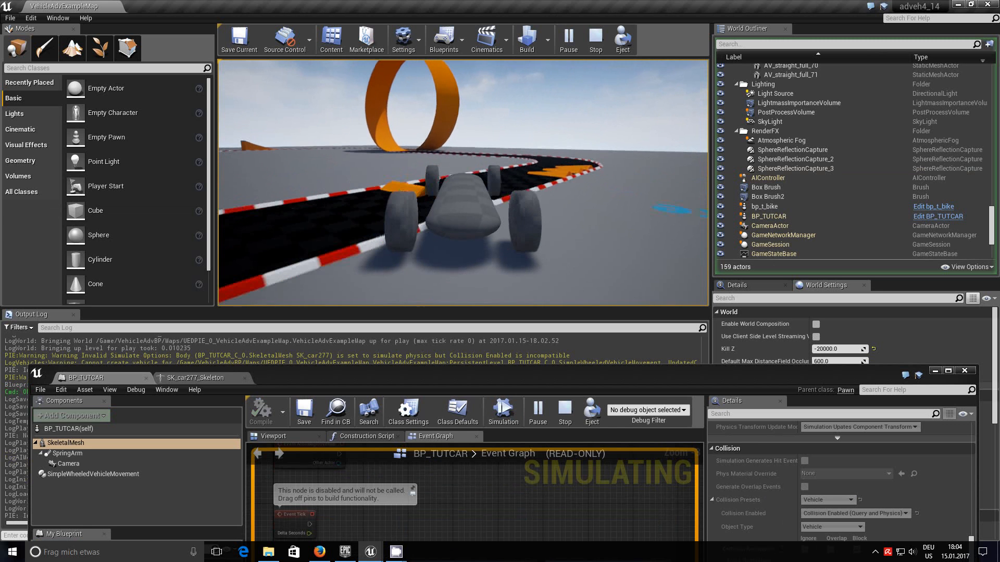
key("w")
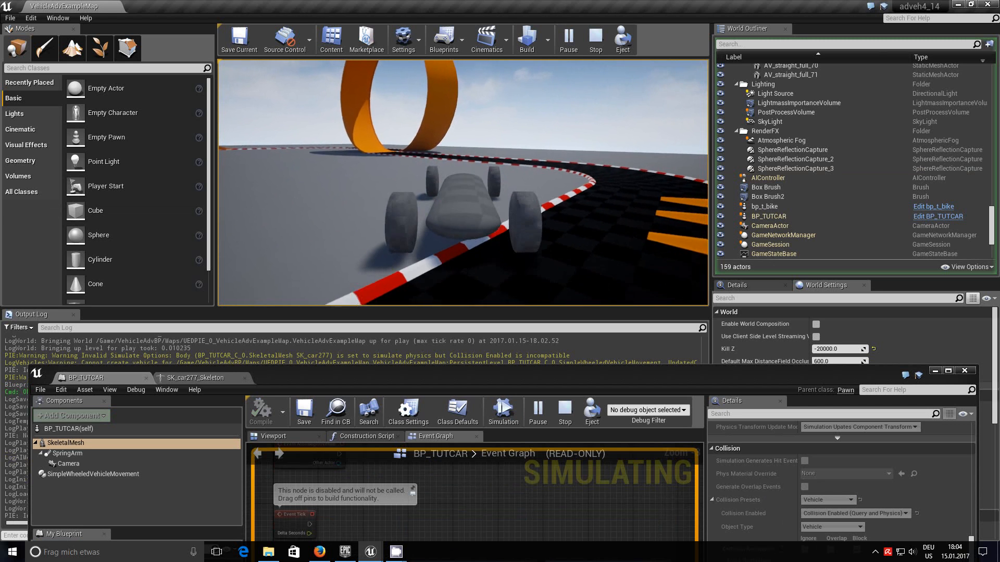
key("Escape")
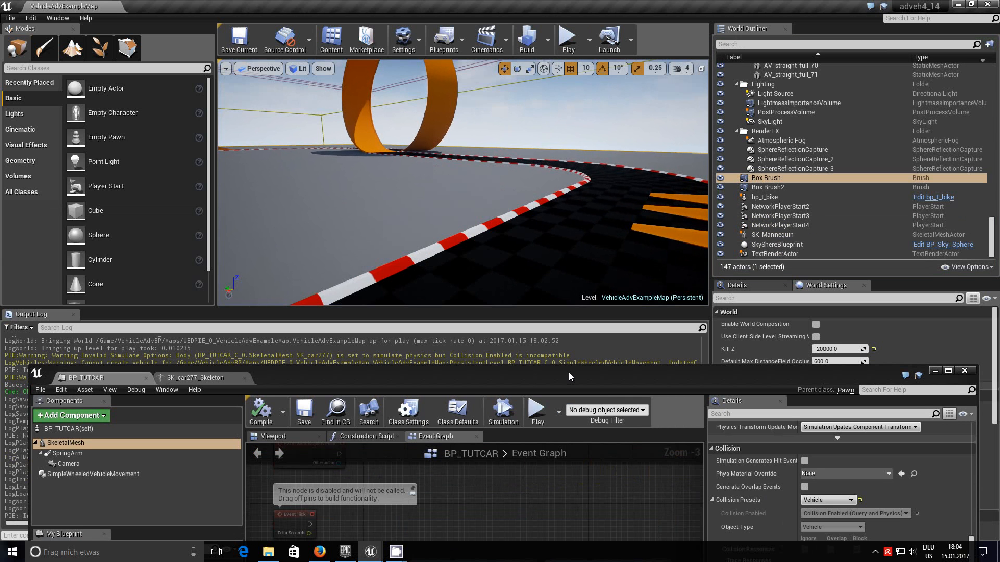
Step: In BP_TUTCAR's Event Graph, set the multiplier between InputAxis MoveForward and the Set Drive Torque nodes to 600
left_click_drag(569, 373, 556, 110)
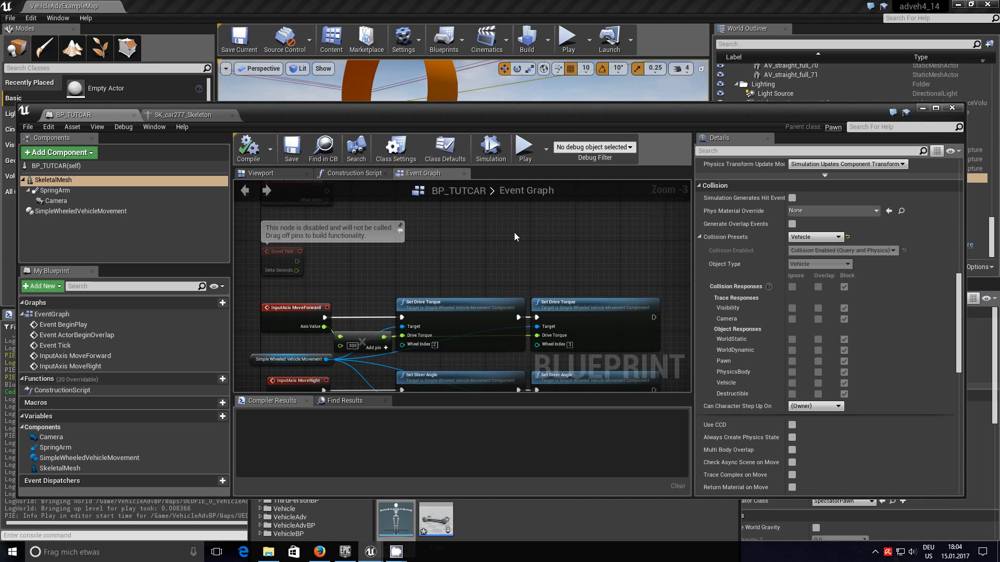
left_click(374, 338)
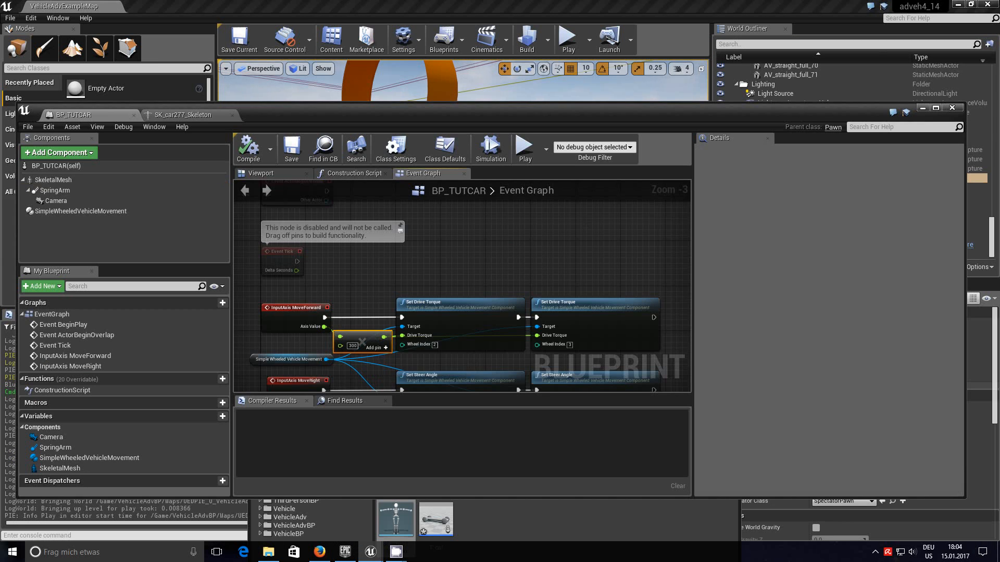
right_click_drag(538, 263, 545, 187)
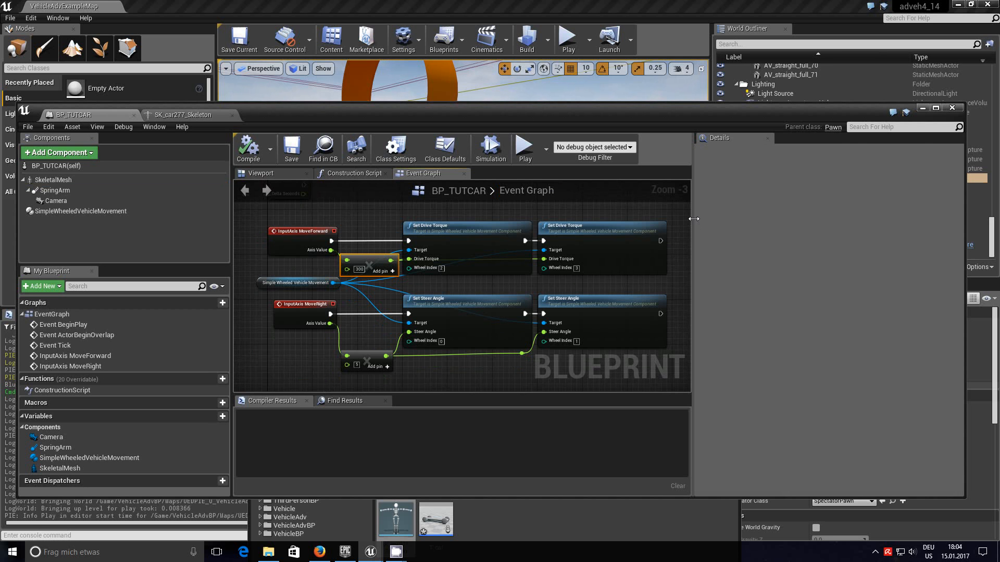
left_click_drag(695, 222, 844, 223)
right_click_drag(589, 305, 578, 327)
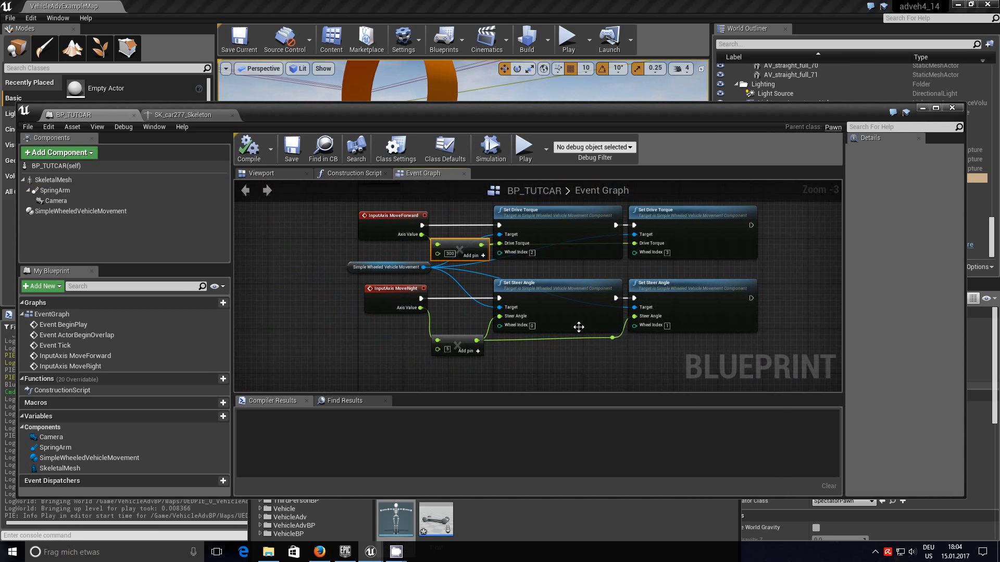
left_click(450, 254)
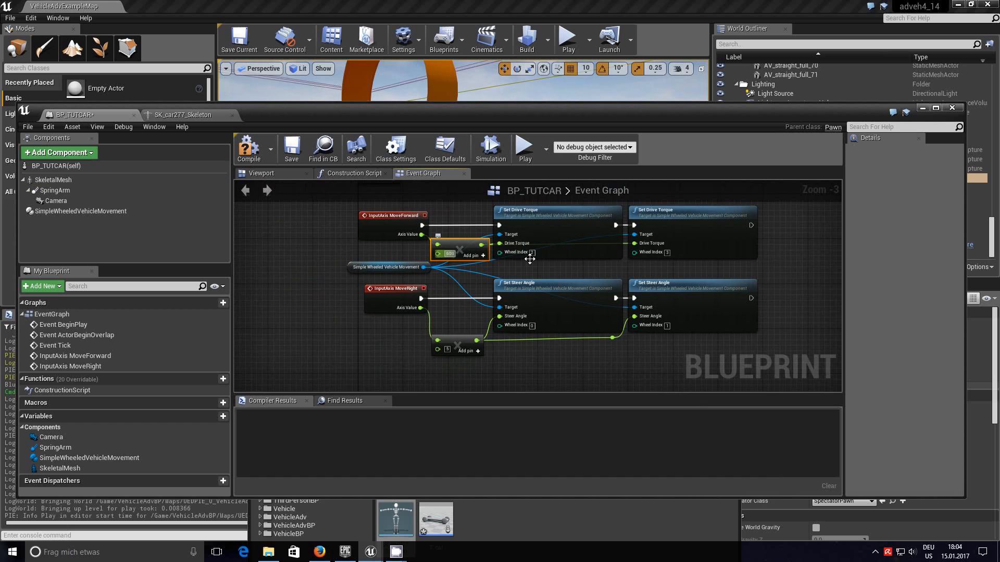
Step: Set the steer angle multiplier on InputAxis MoveRight to 10, compile BP_TUTCAR and uncover the level viewport
left_click_drag(439, 350, 449, 351)
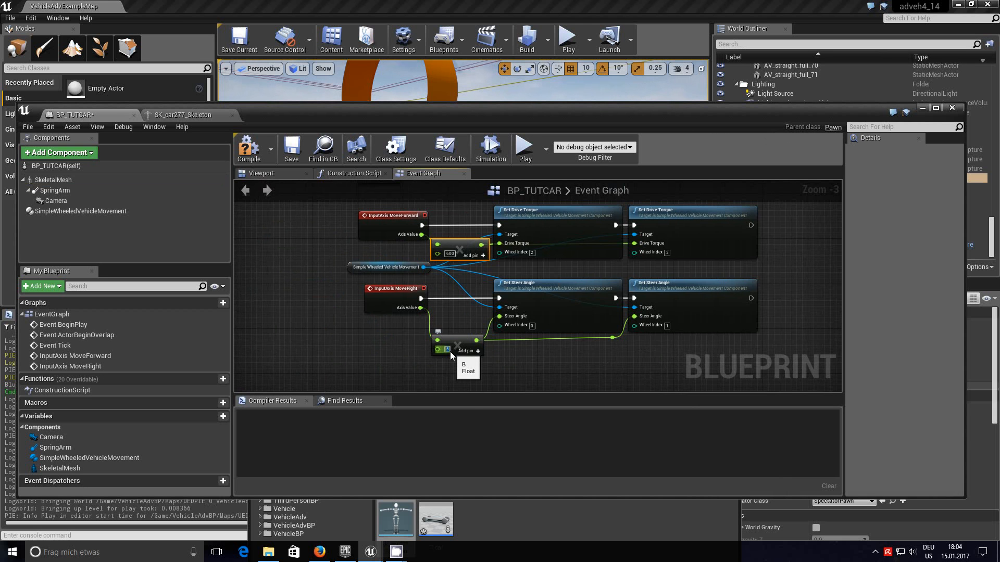
type("0")
left_click(548, 368)
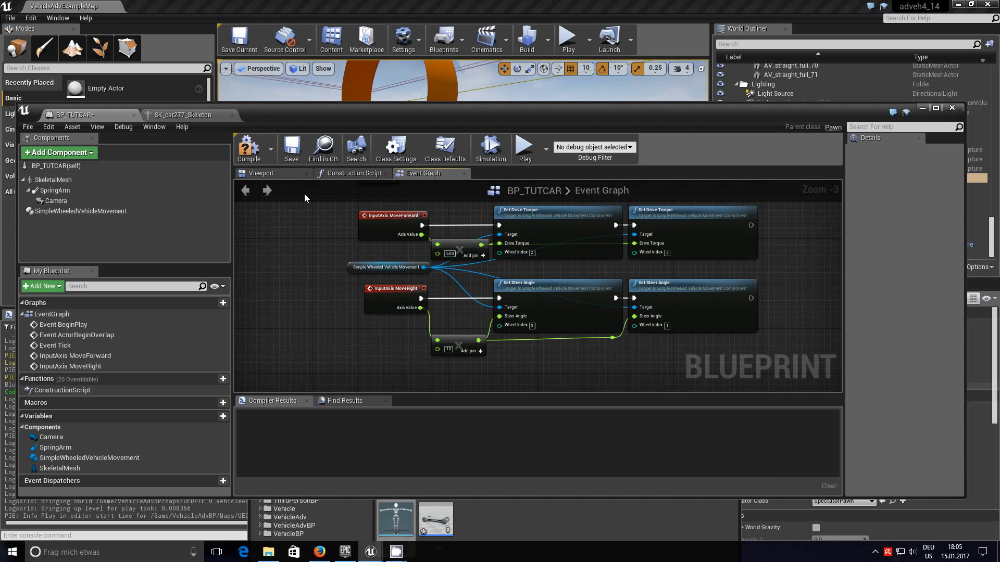
left_click(249, 147)
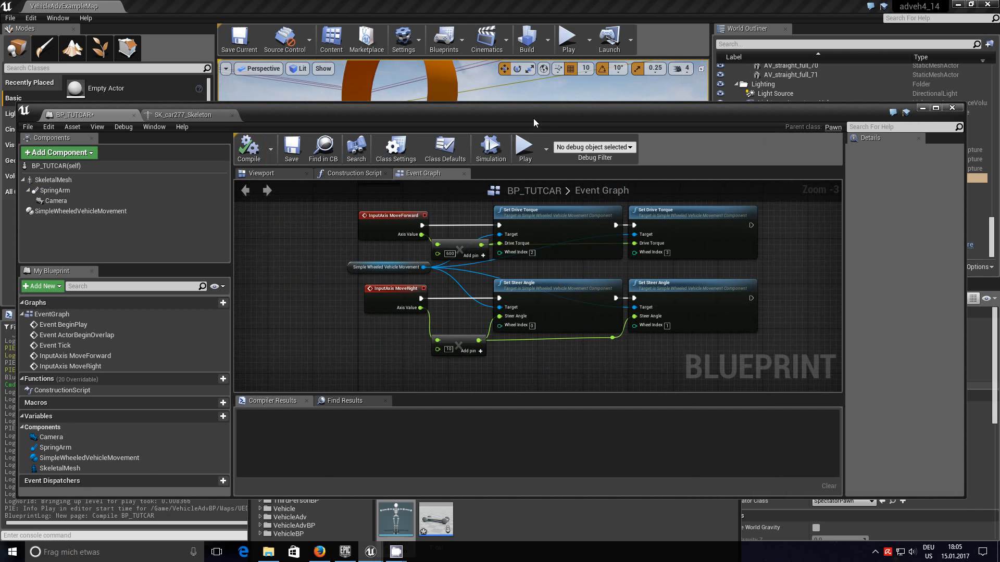
left_click_drag(533, 118, 530, 348)
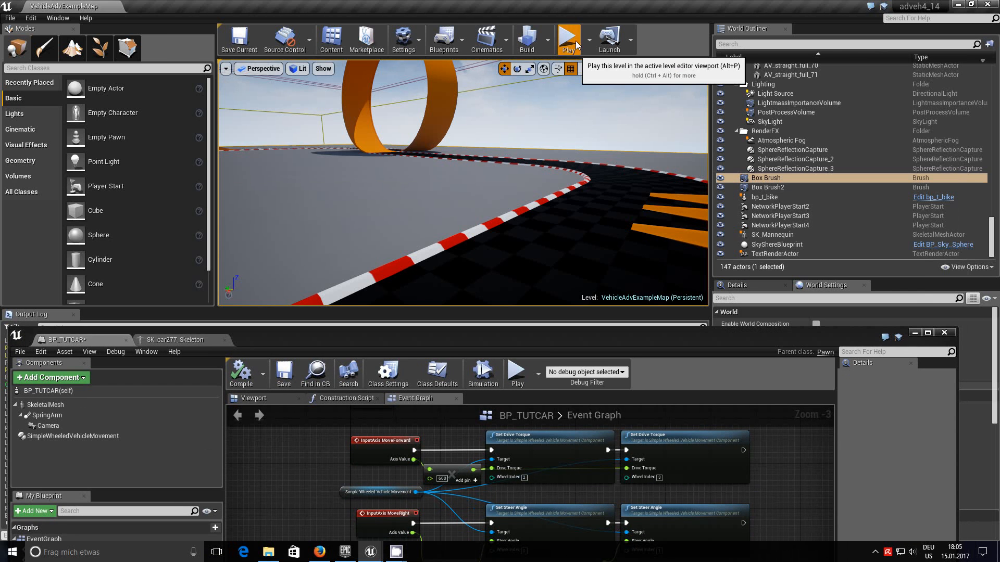
Step: Play the level and test-drive the car across the track, steering right and left past the ramps and the loop
left_click(576, 42)
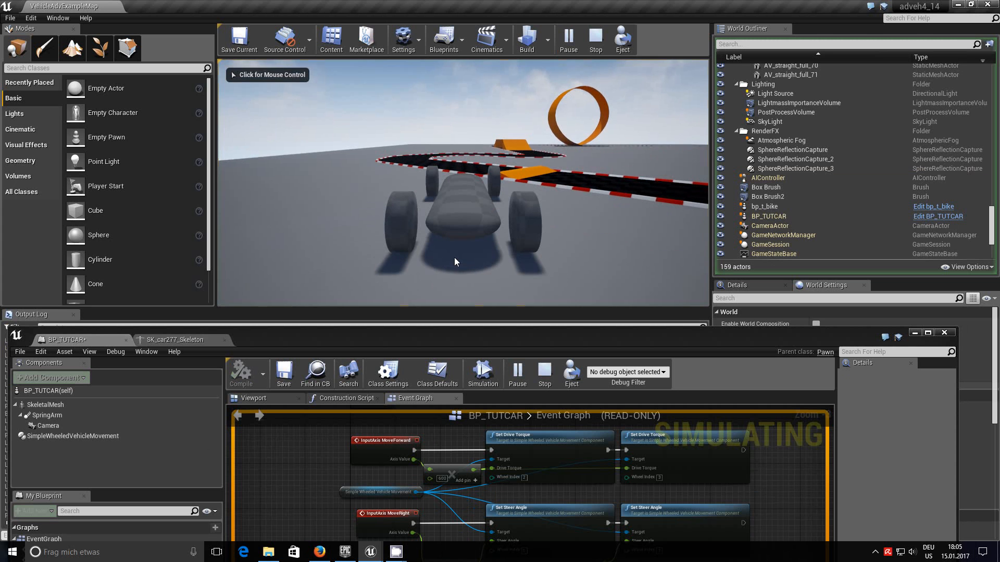
left_click(378, 176)
key("w")
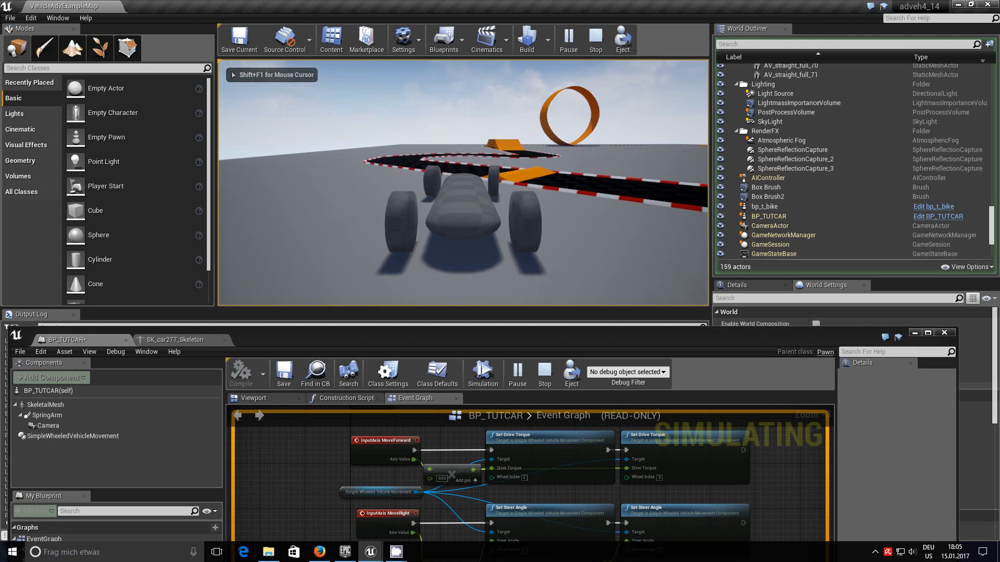
key("d")
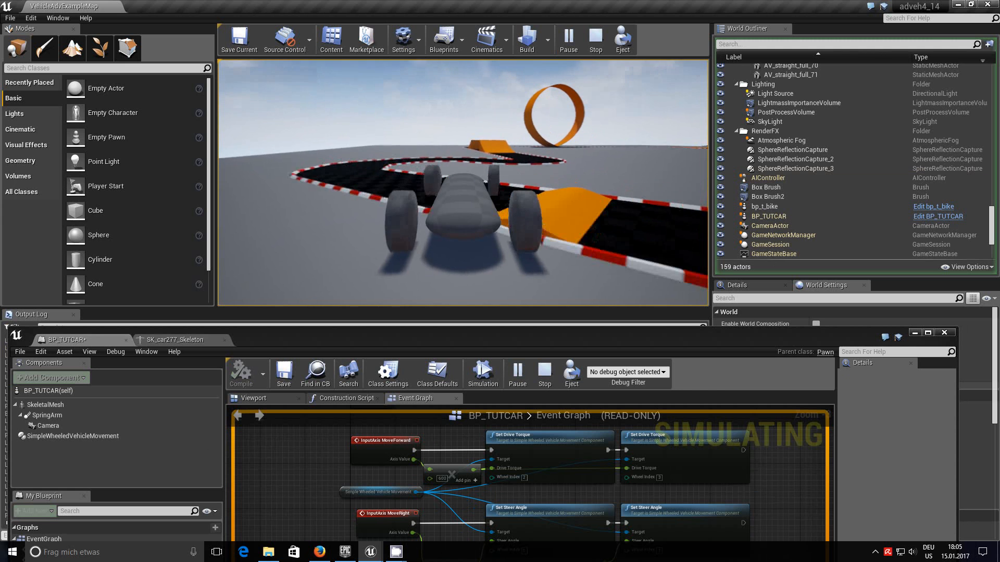
key("d")
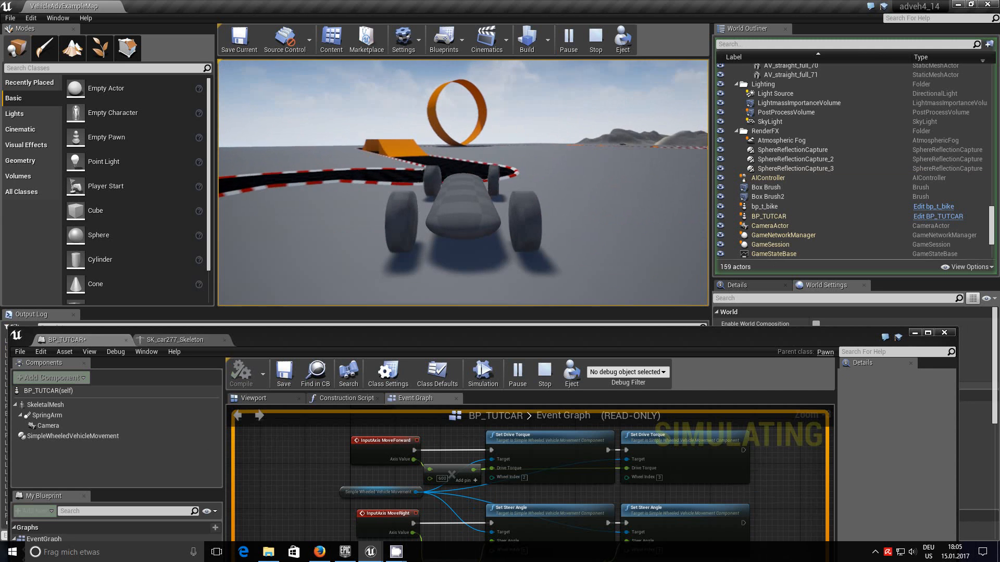
key("a")
key("d")
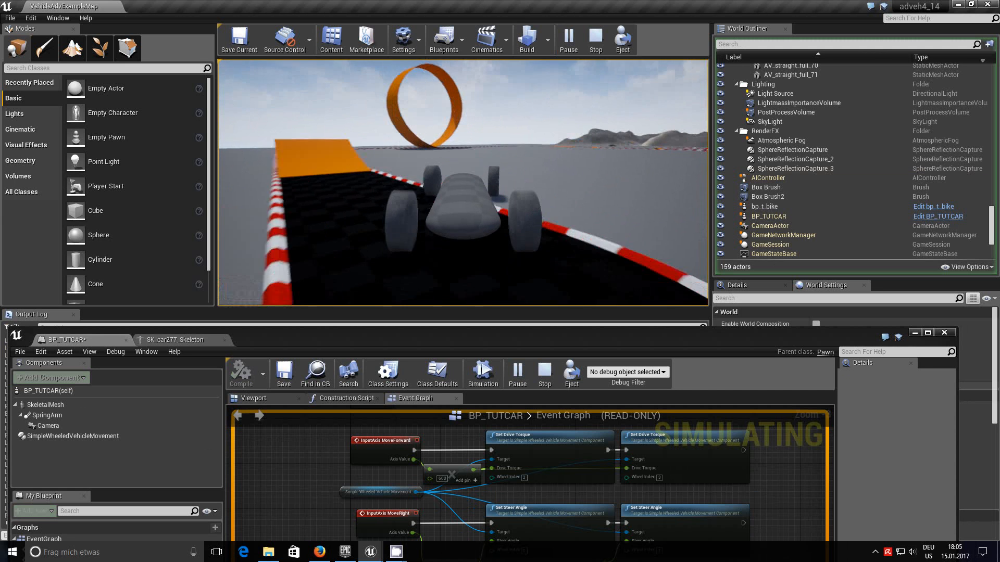
key("a")
key("w")
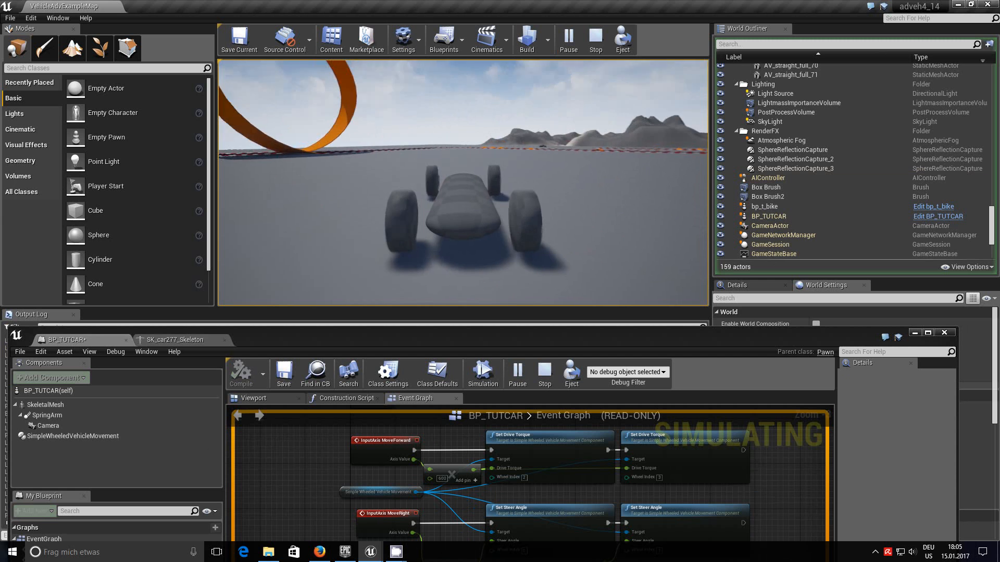
key("w")
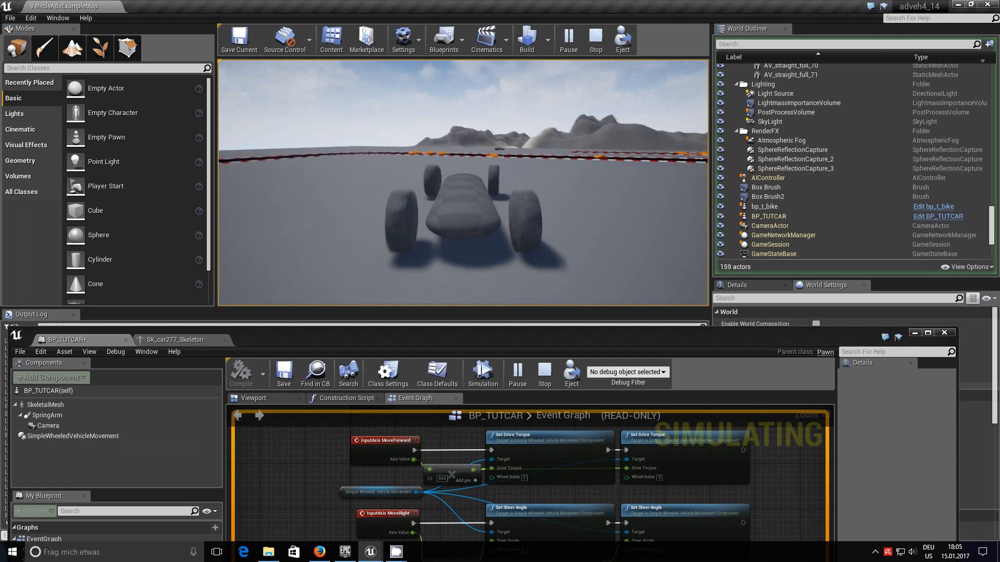
key("w")
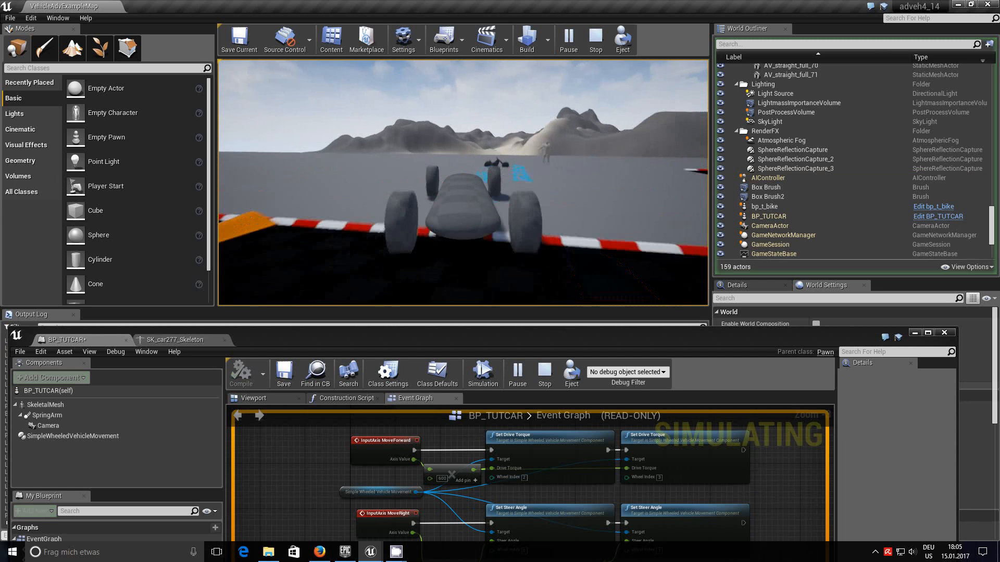
Step: Drive the car over the sandy hills beyond the track and turn right back toward the raised track area
key("w")
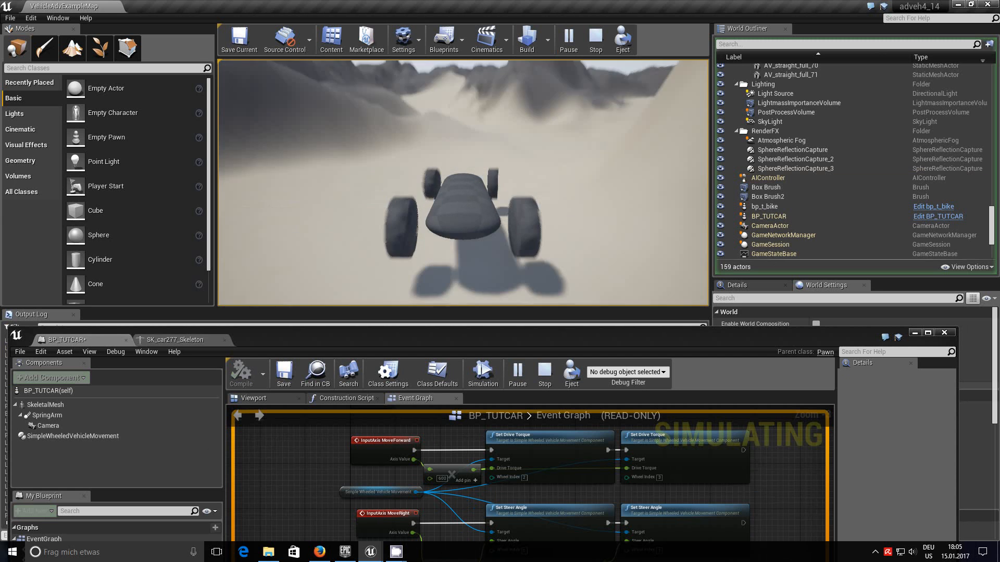
key("w")
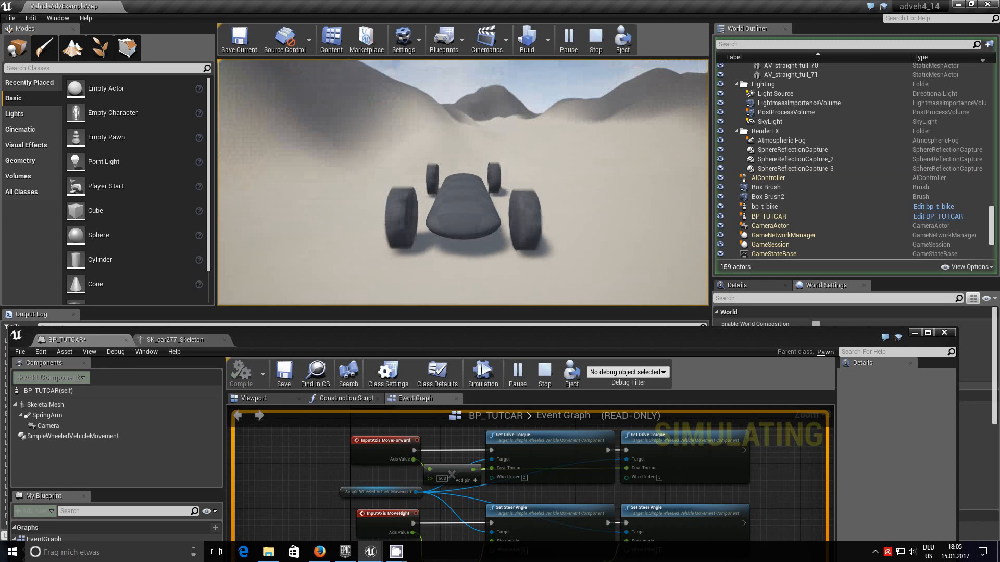
key("w")
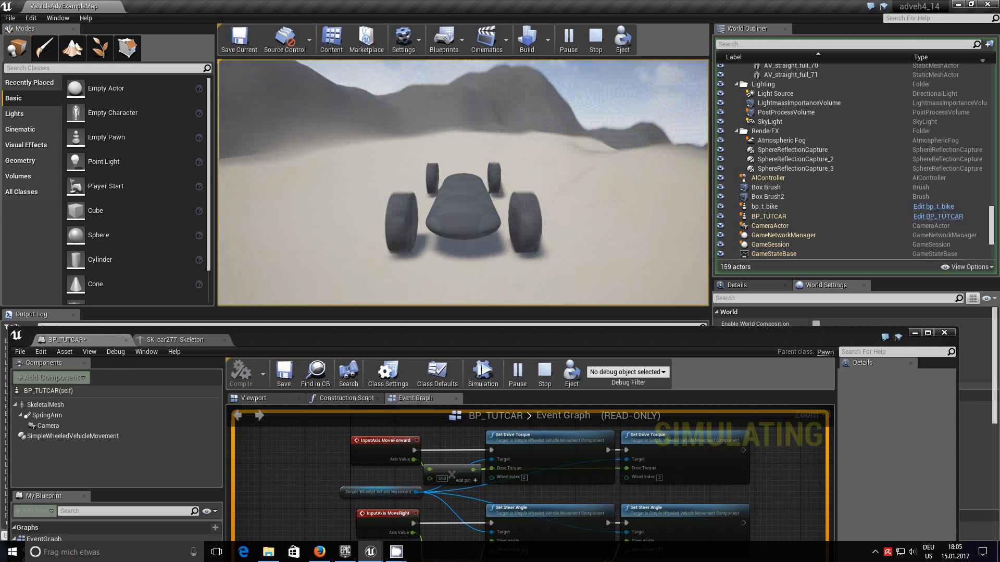
key("w")
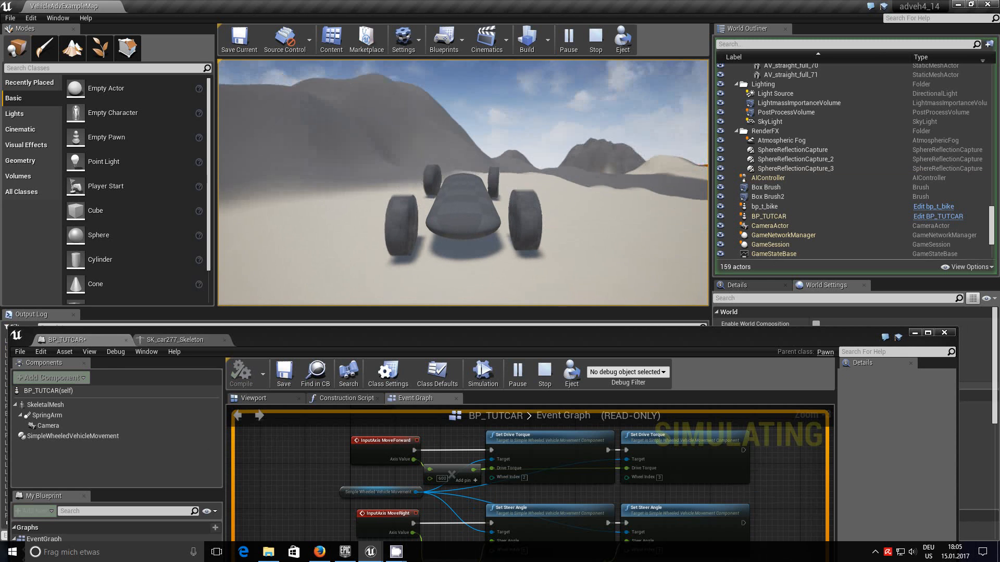
key("w")
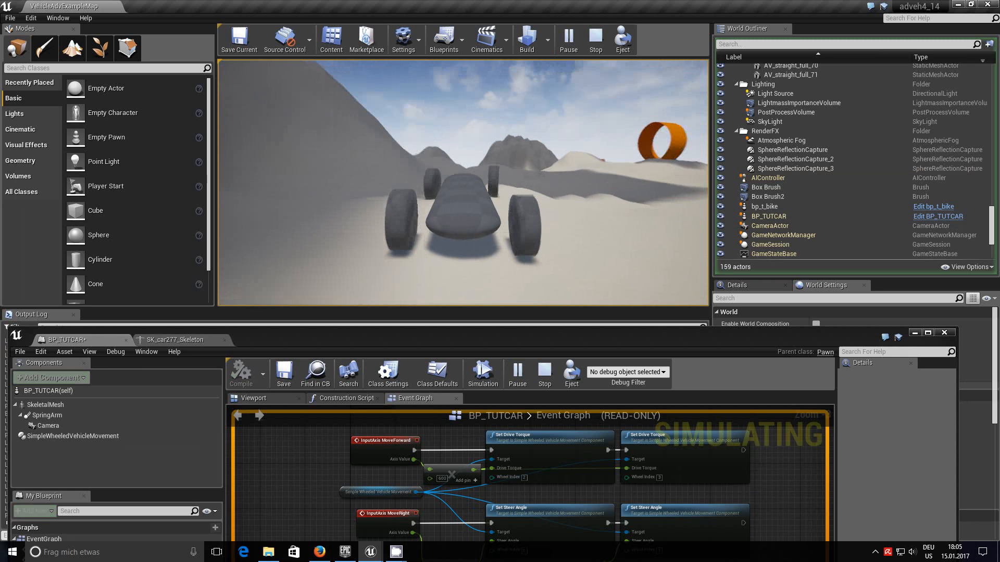
key("w")
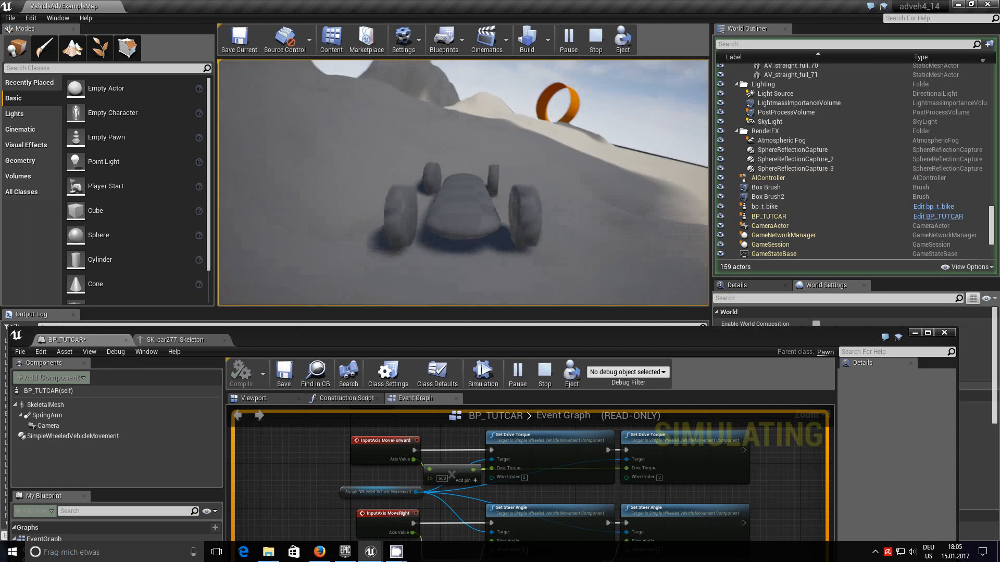
key("w")
key("d")
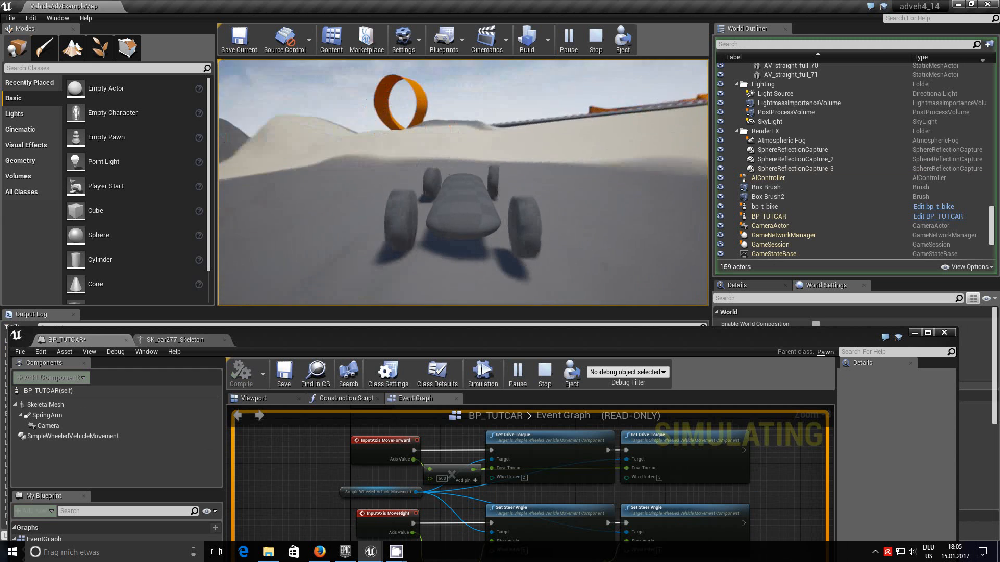
key("w")
key("d")
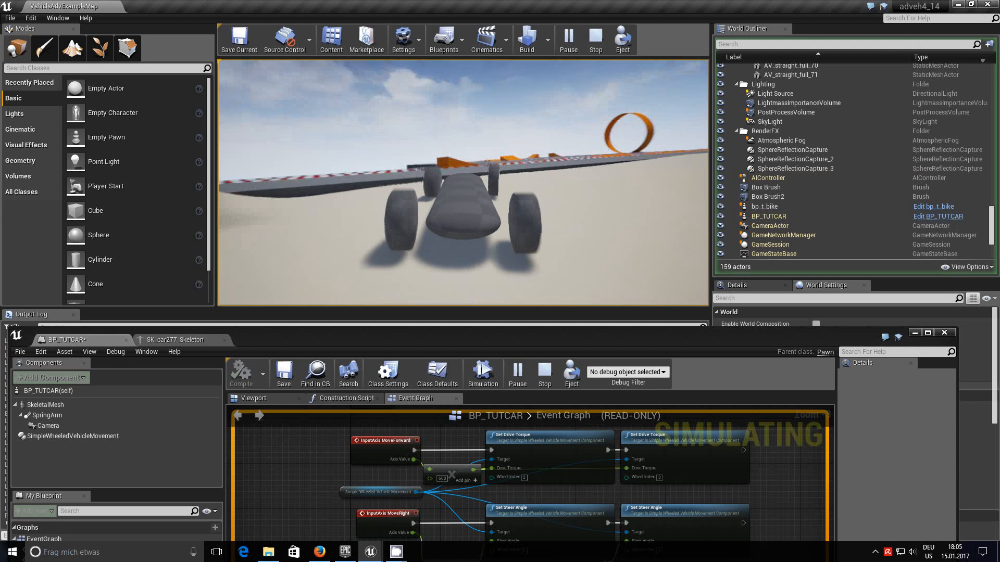
Step: Drive the car back onto the flat ground, steer right and left around the loop, and stop the session
key("w")
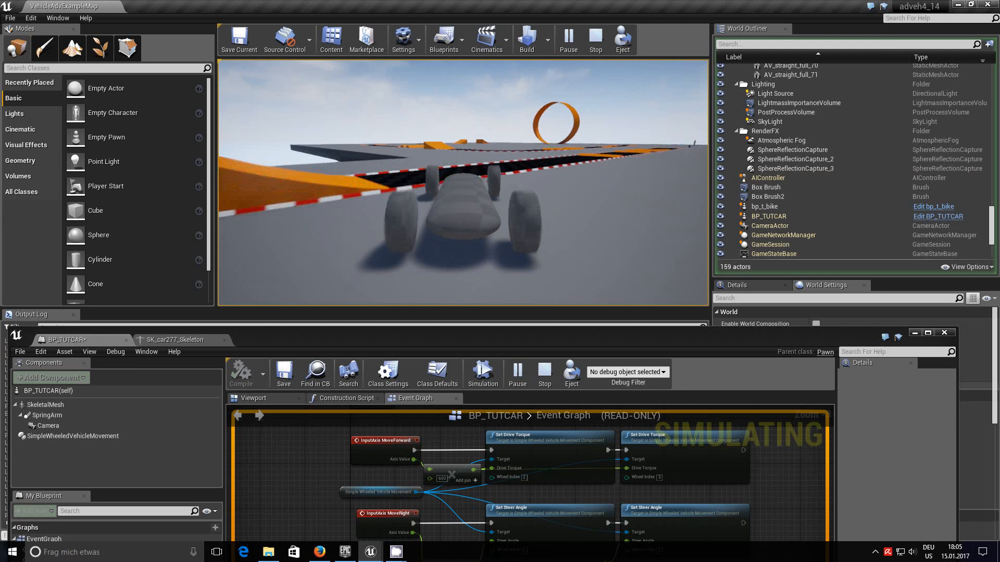
key("w")
key("d")
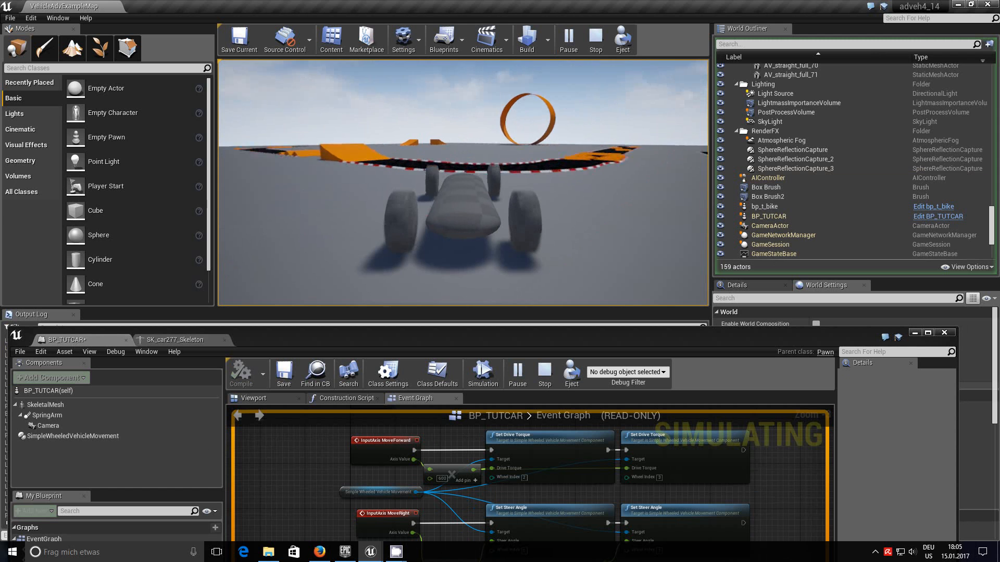
key("a")
key("w")
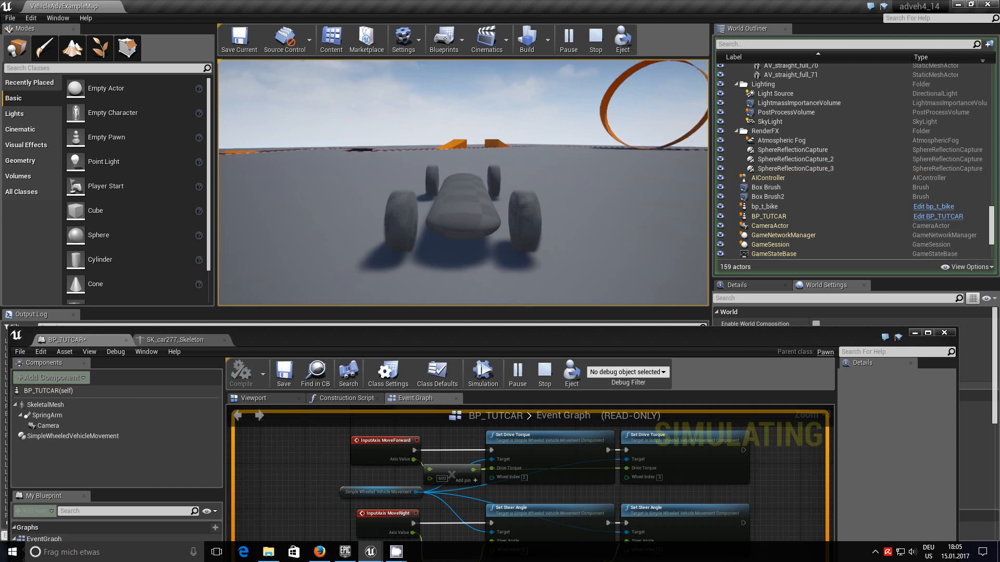
key("w")
key("Escape")
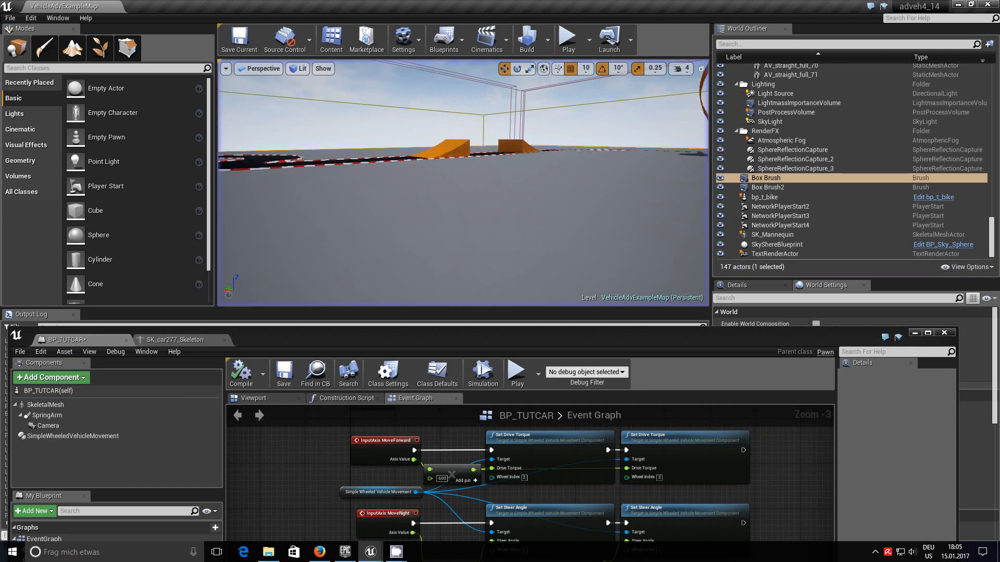
Step: Close the BP_TUTCAR blueprint editor and set the level's Default Pawn Class to Bp_bike02
left_click_drag(786, 342, 760, 434)
left_click_drag(760, 389, 764, 379)
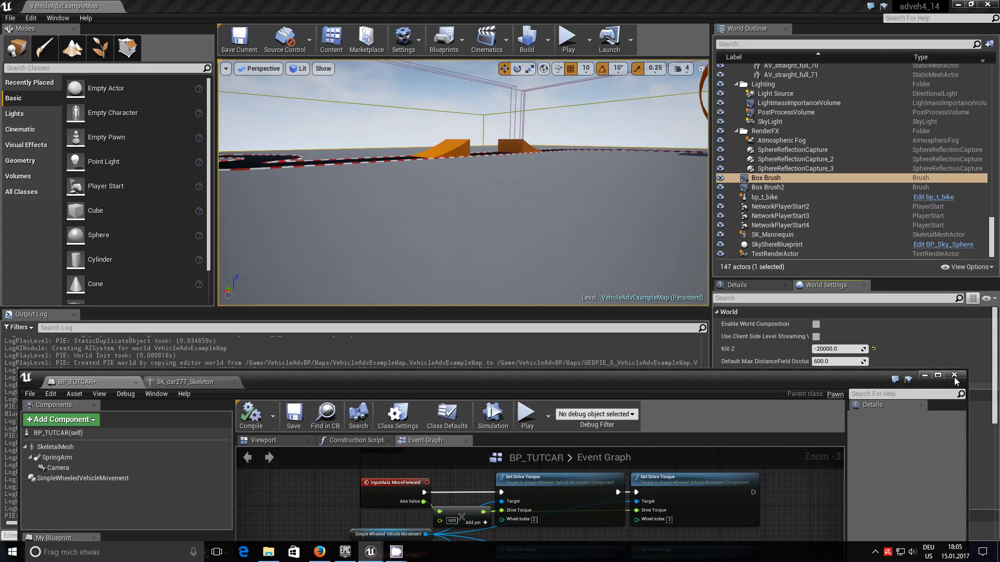
left_click(954, 375)
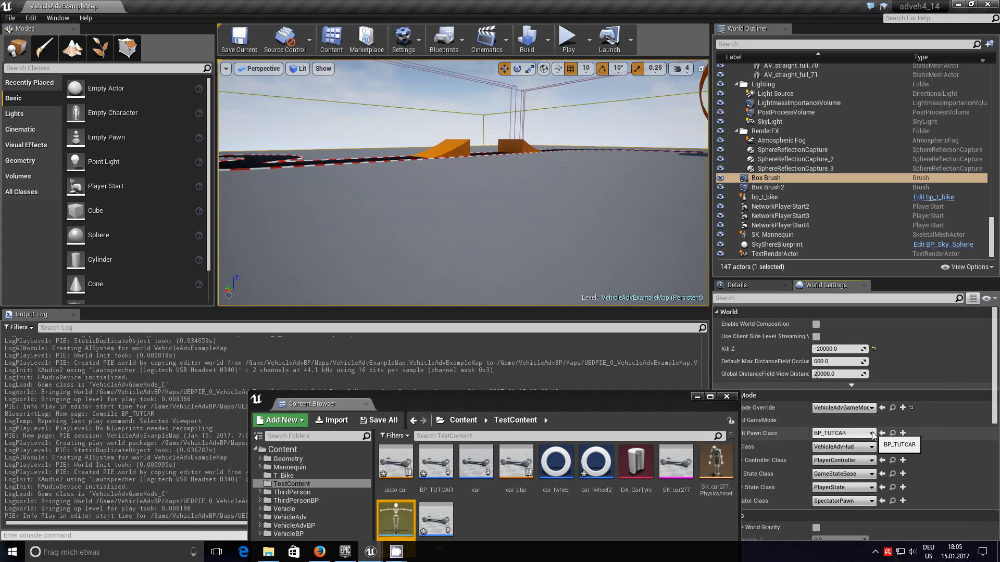
left_click(872, 433)
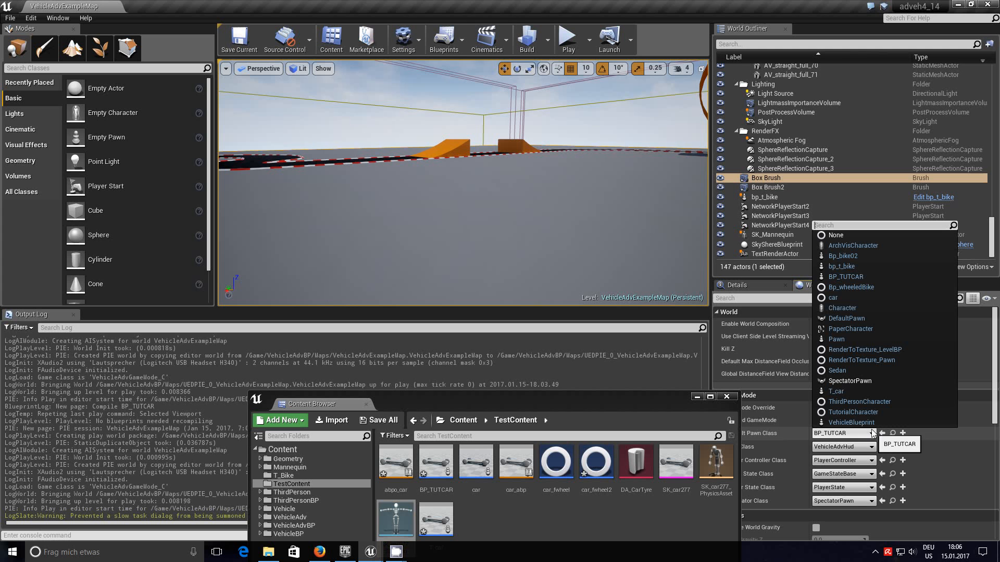
left_click(858, 255)
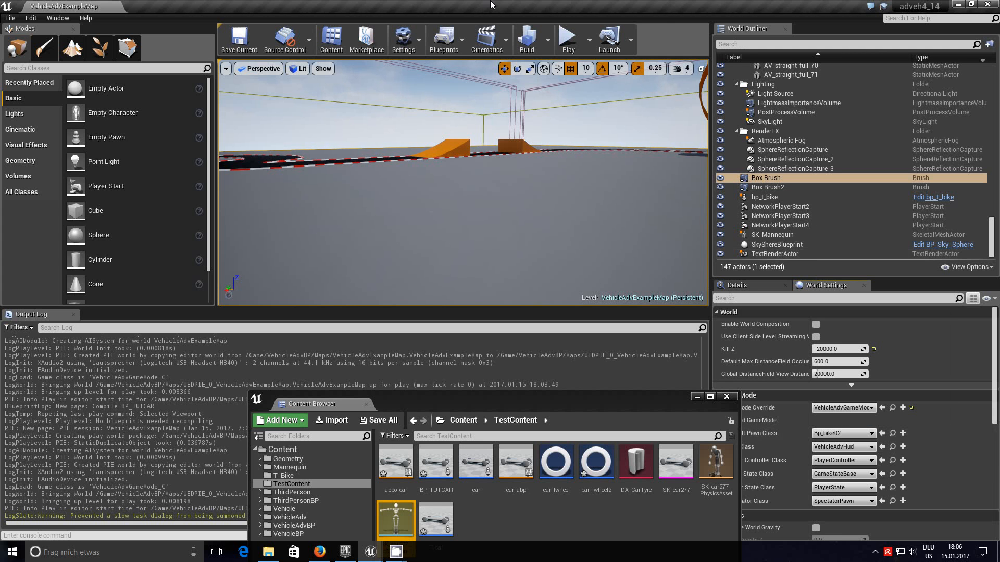
Step: Play the level and test-drive the bike, steering left onto the striped track and right to follow its ramps
left_click(572, 41)
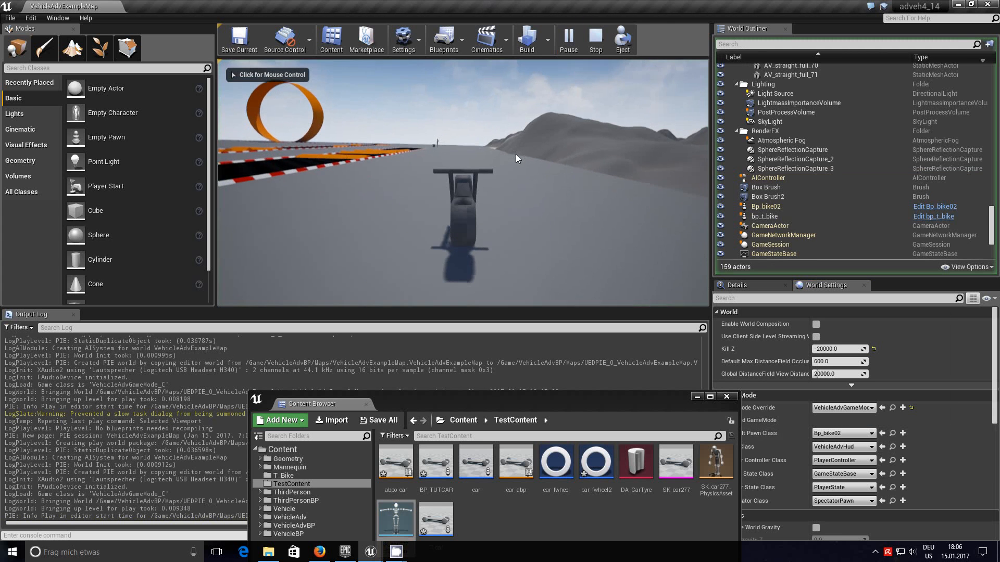
left_click(465, 186)
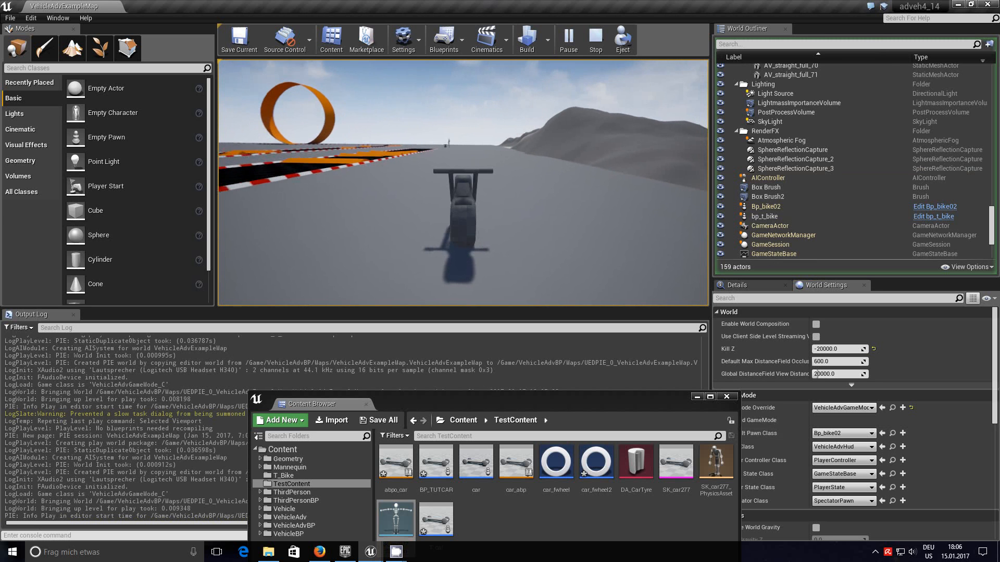
key("a")
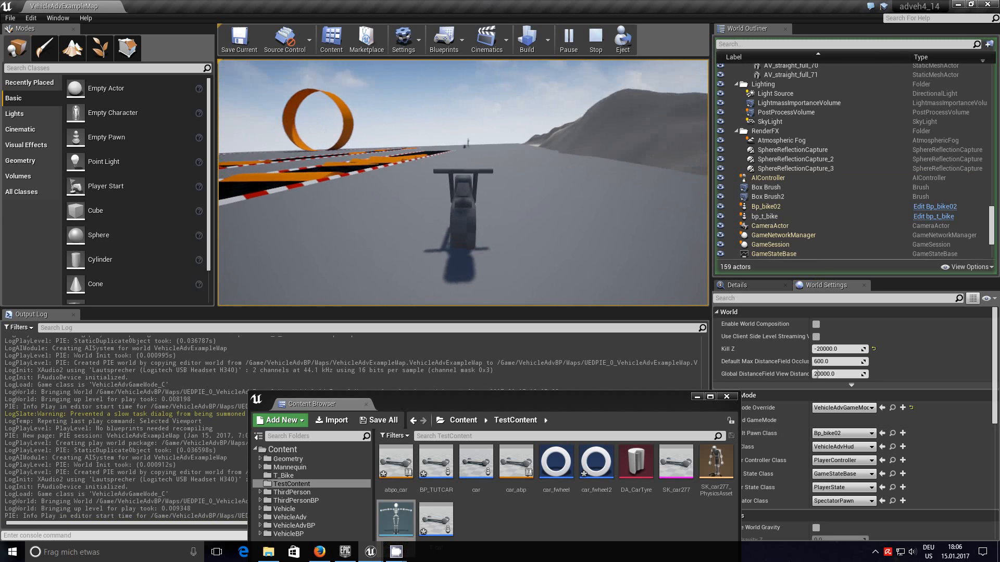
key("a")
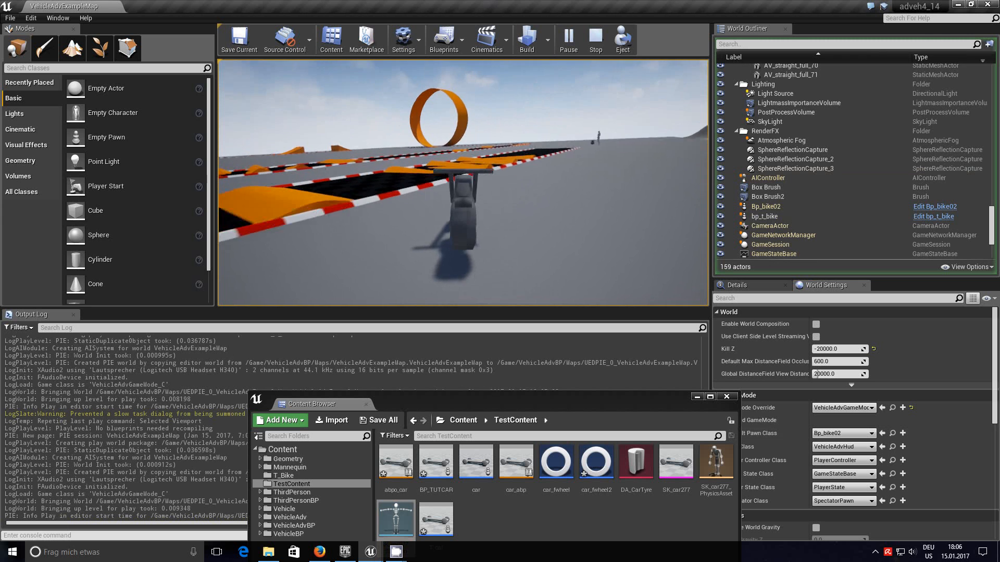
key("d")
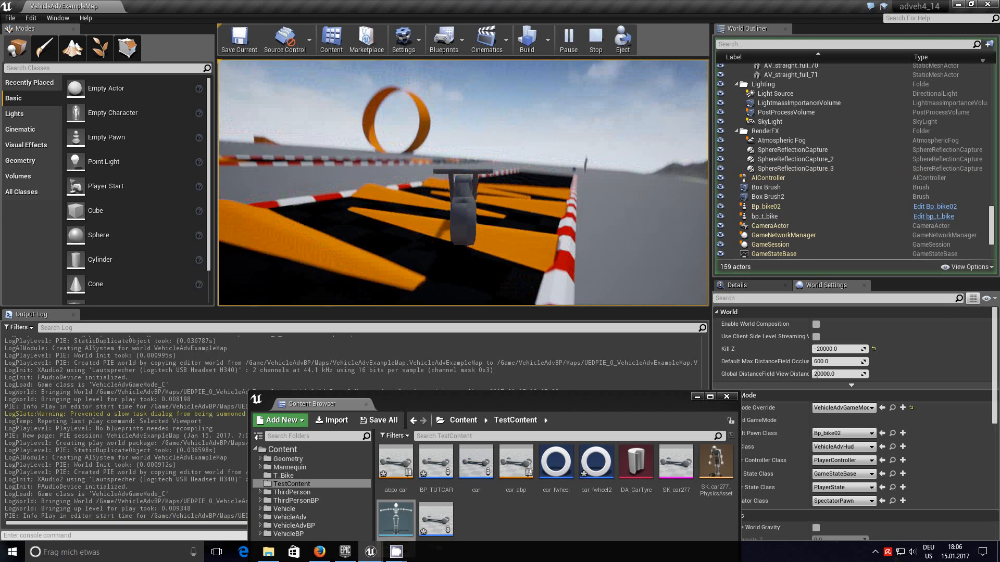
key("d")
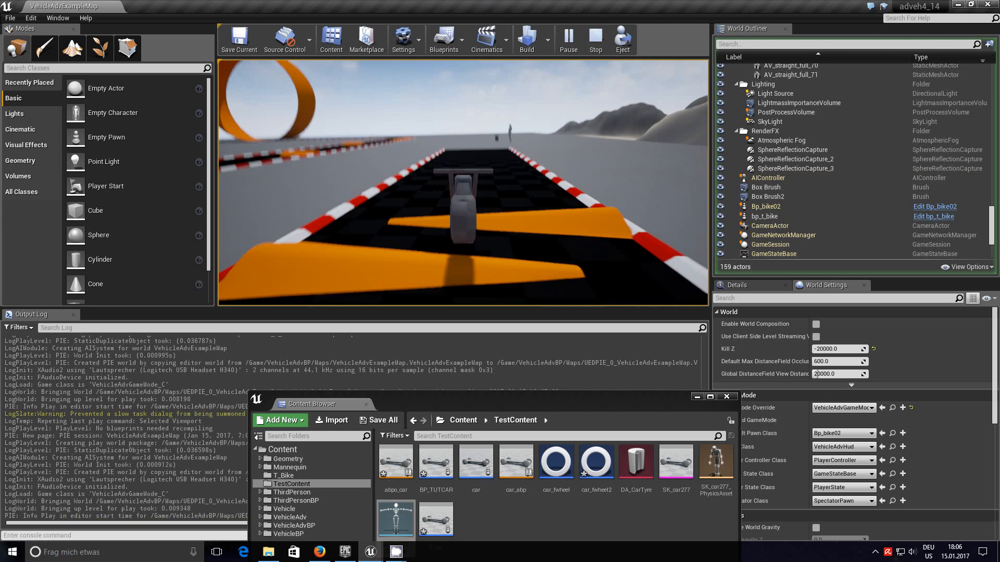
key("a")
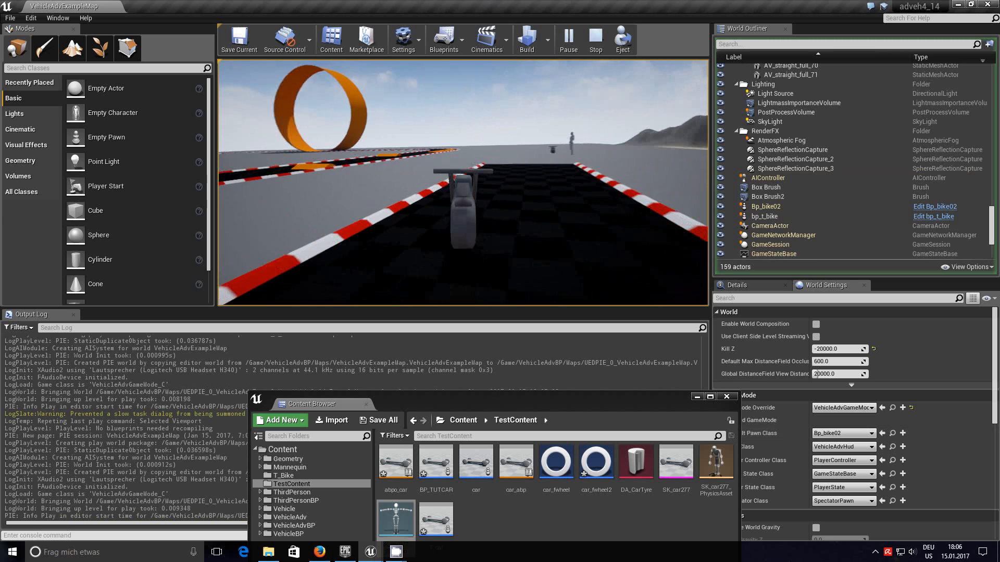
Step: Steer the bike left off the track, ride across the neighbouring track section toward the loop, and stop the session
key("a")
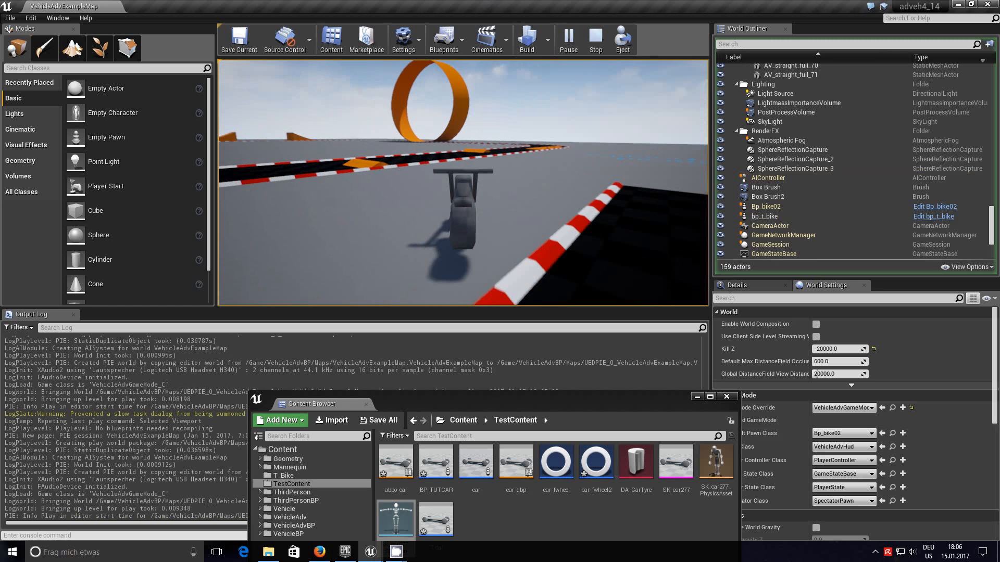
key("a")
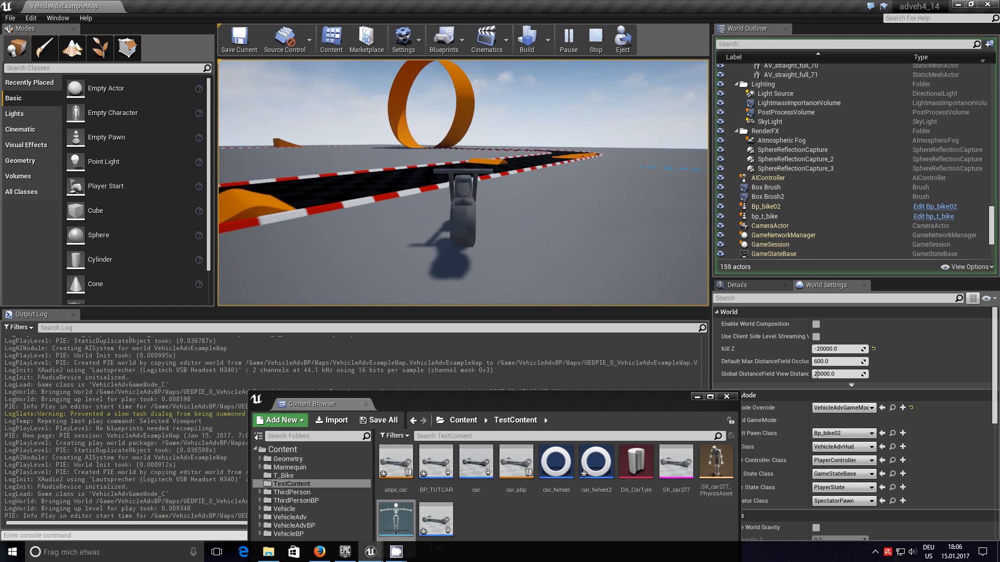
key("w")
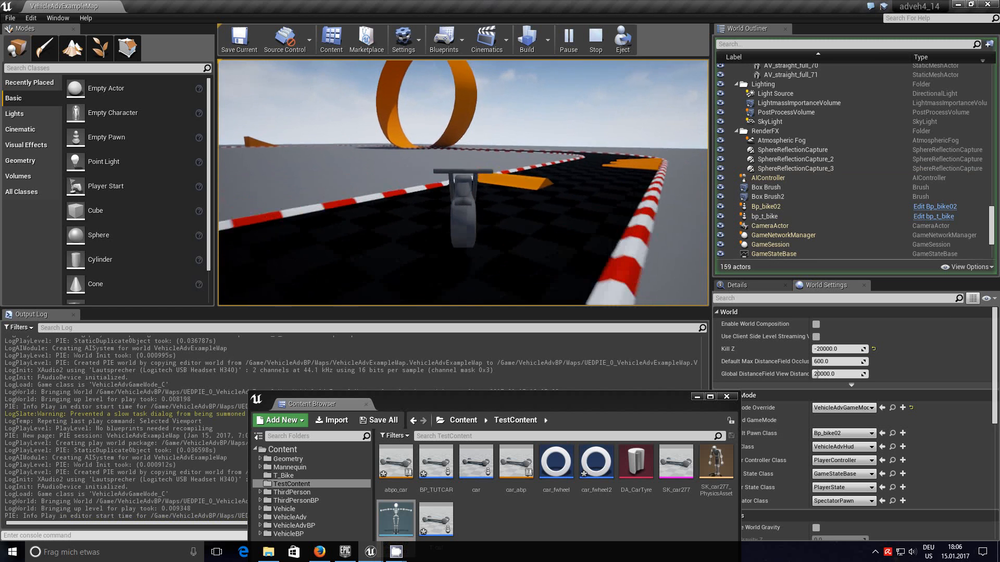
key("w")
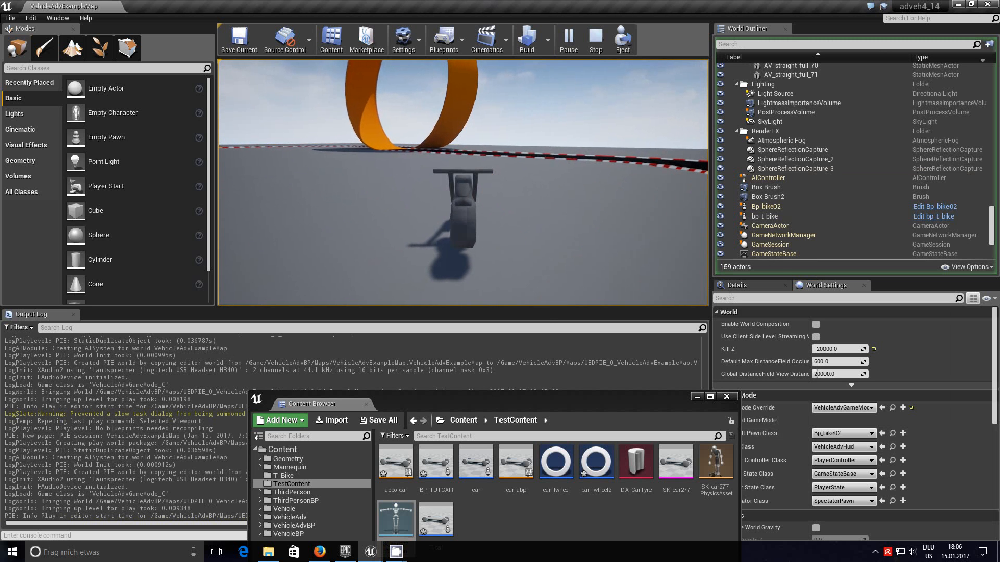
key("Escape")
Step: Open the T_Bike1 skeletal mesh from the T_Bike folder and inspect the bike model and its bones
left_click_drag(611, 408, 609, 277)
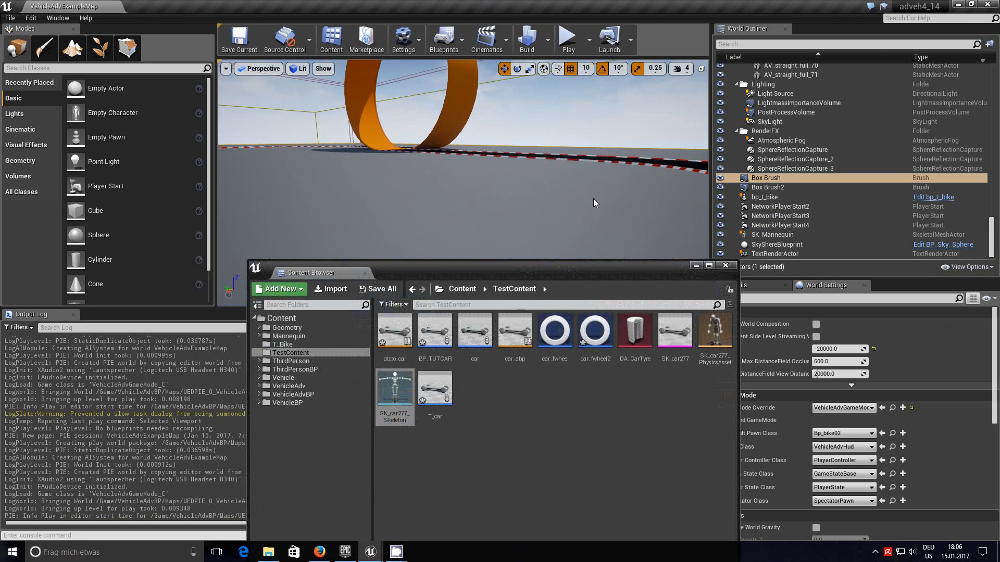
left_click_drag(593, 198, 587, 190)
left_click(258, 257)
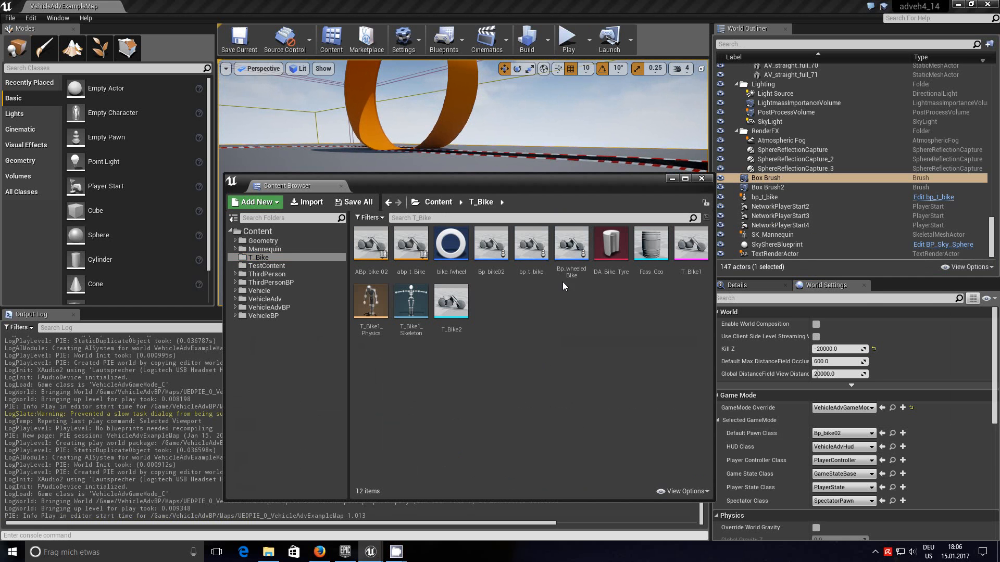
double_click(691, 245)
left_click_drag(596, 379, 580, 91)
mouse_move(458, 316)
left_mouse_down()
mouse_move(473, 278)
mouse_move(452, 322)
mouse_move(458, 317)
left_mouse_up()
mouse_move(570, 336)
left_mouse_down()
mouse_move(625, 310)
mouse_move(520, 312)
mouse_move(565, 339)
mouse_move(562, 349)
left_mouse_up()
mouse_move(529, 307)
left_mouse_down()
mouse_move(531, 359)
mouse_move(505, 354)
mouse_move(529, 307)
left_mouse_up()
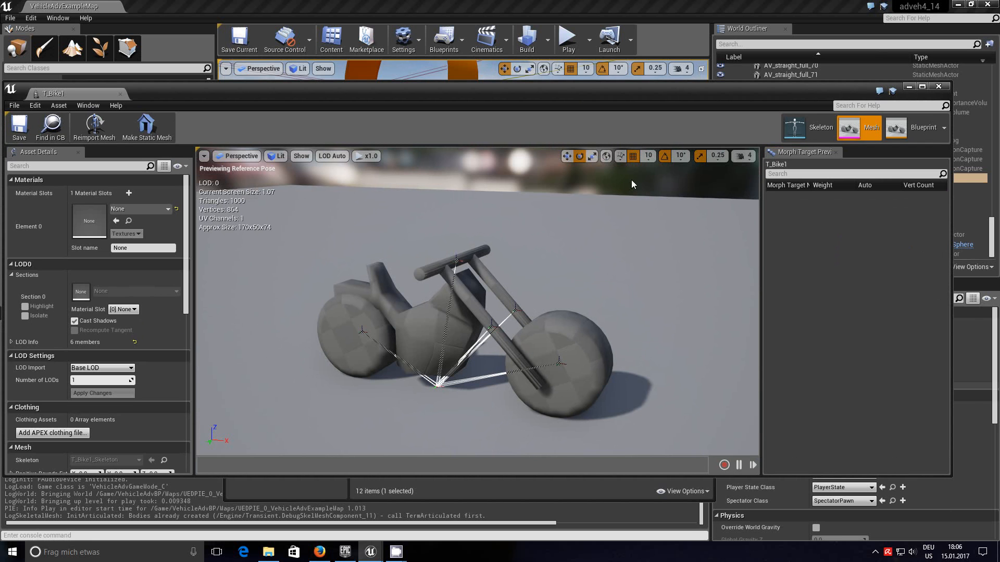
Step: Open the T_Bike1_Physics asset and examine the collision bodies of the frame, bwhl and fwhl bones
left_click_drag(648, 113, 650, 261)
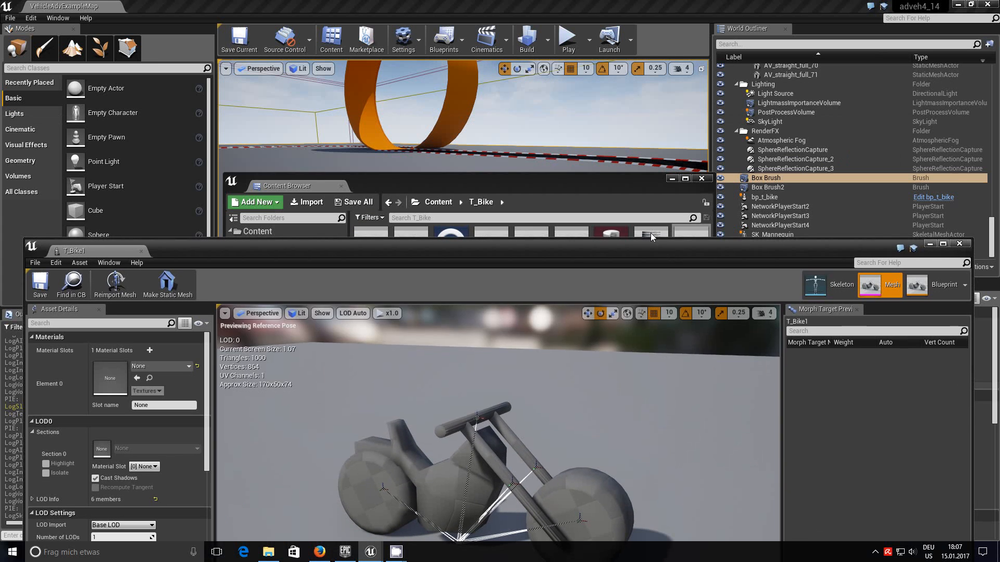
left_click(598, 189)
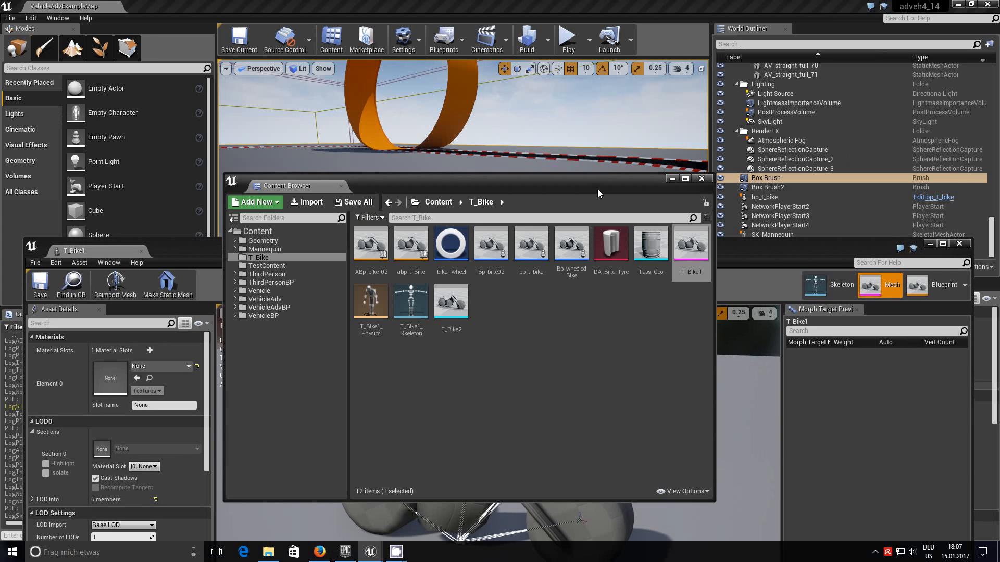
double_click(381, 312)
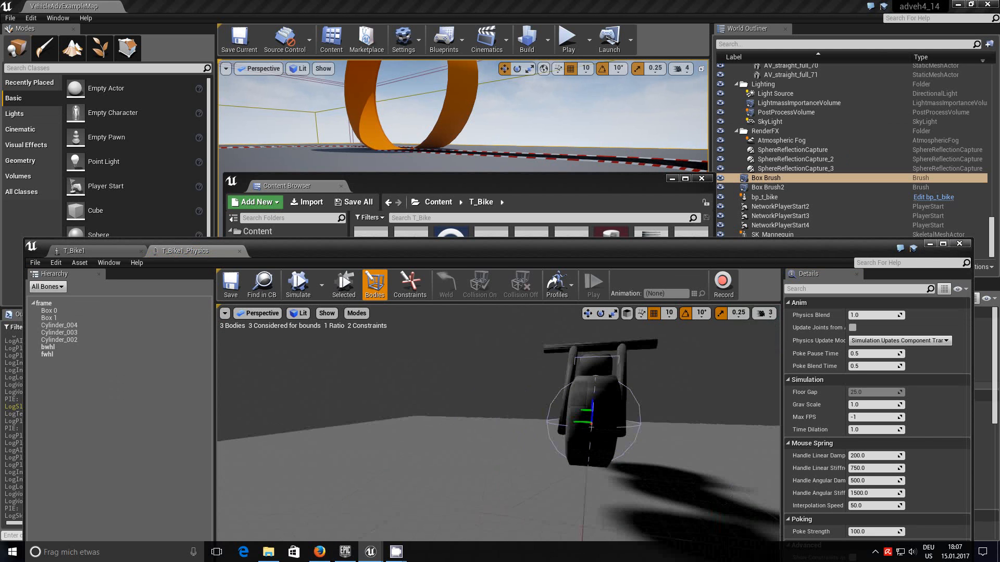
mouse_move(498, 423)
right_mouse_down()
mouse_move(458, 423)
mouse_move(500, 424)
mouse_move(463, 423)
mouse_move(478, 423)
right_mouse_up()
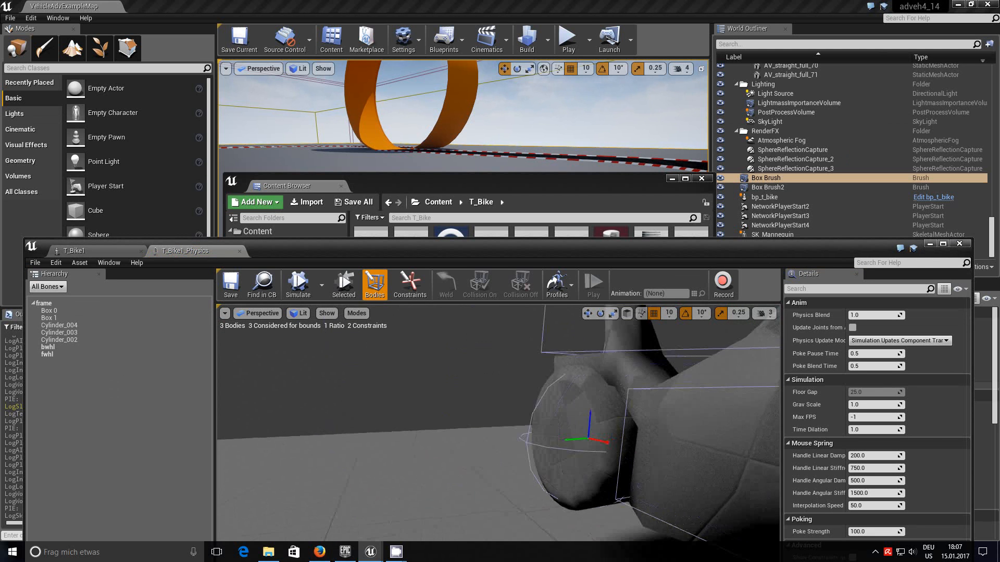
right_click_drag(568, 352, 457, 347)
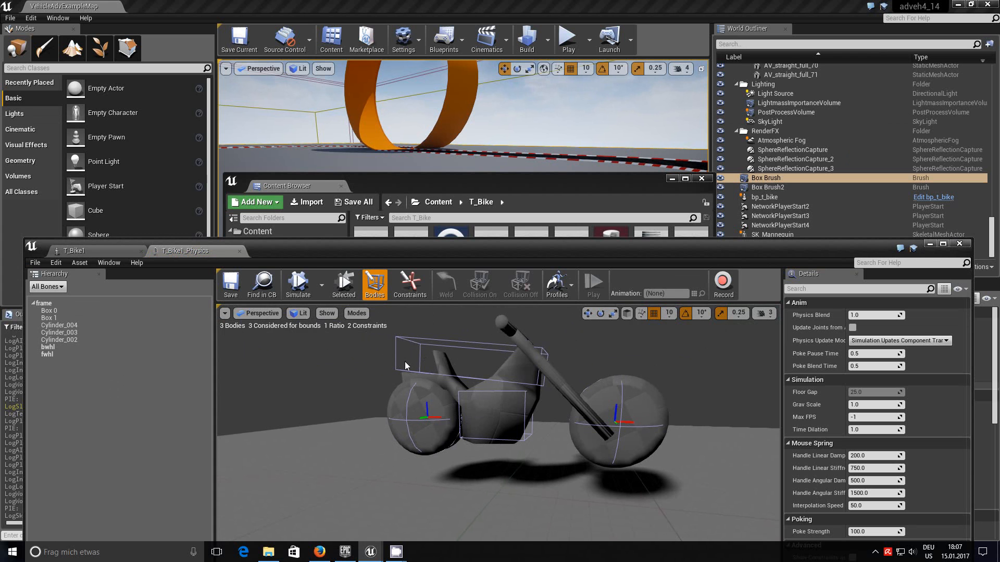
left_click(45, 311)
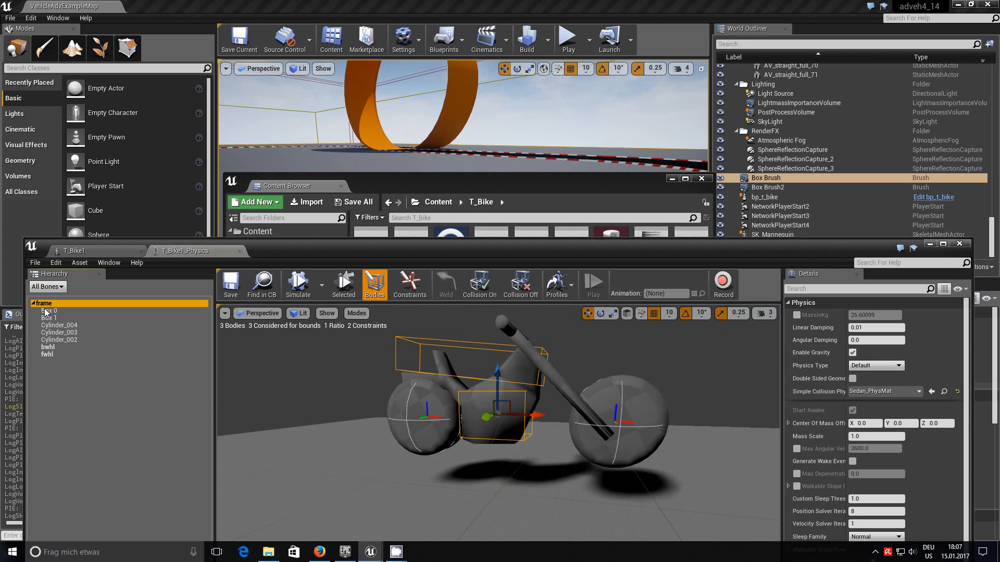
left_click(54, 347)
left_click(48, 355)
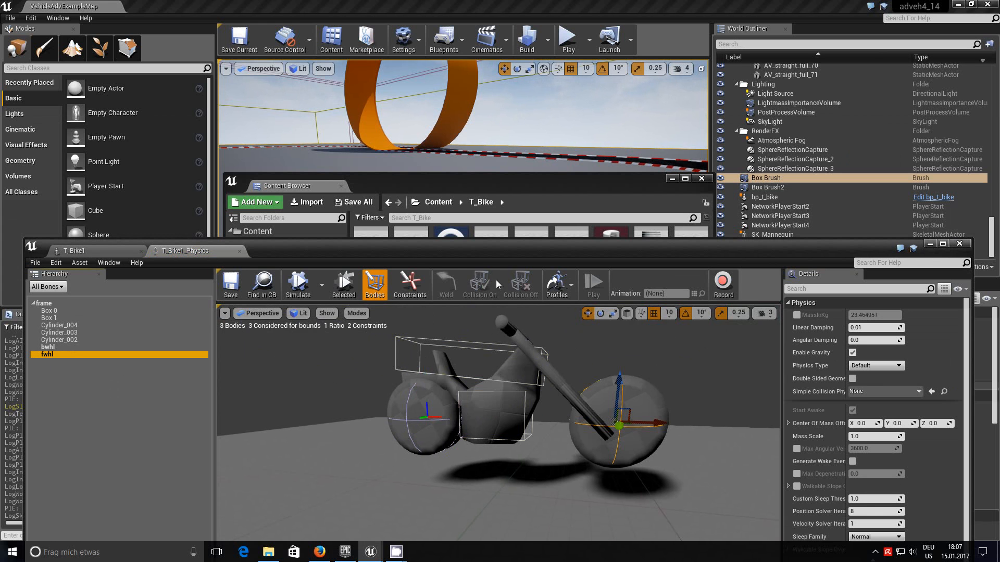
Step: Open the Bp_bike02 blueprint and review the drive torque and steer angle nodes in its Event Graph
left_click(485, 181)
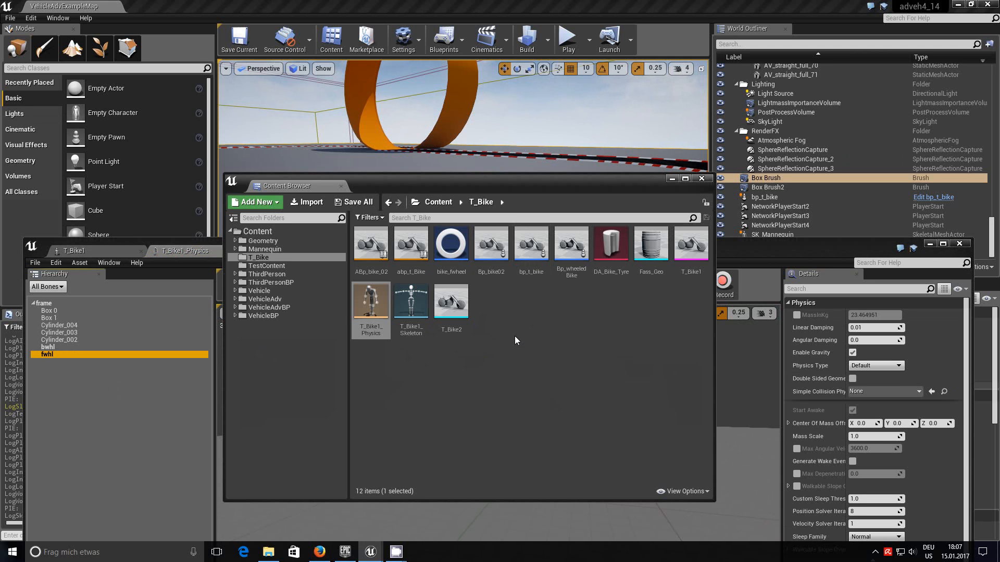
double_click(492, 245)
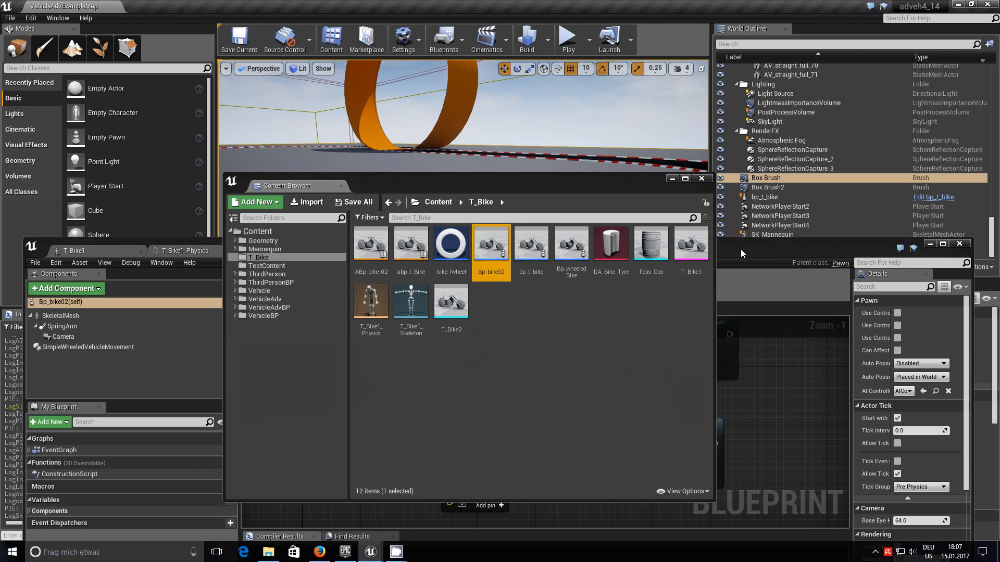
left_click(740, 250)
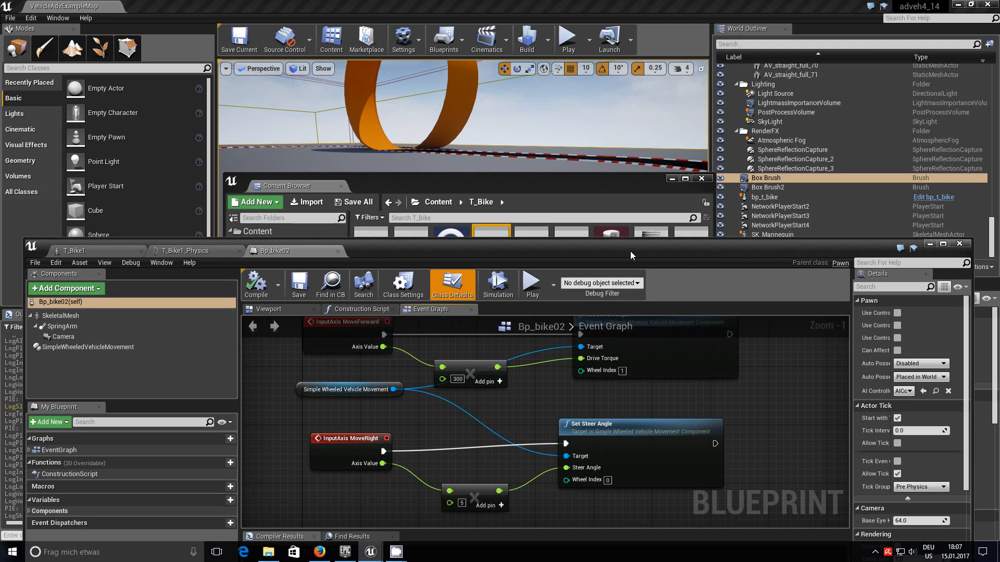
left_click_drag(630, 251, 626, 93)
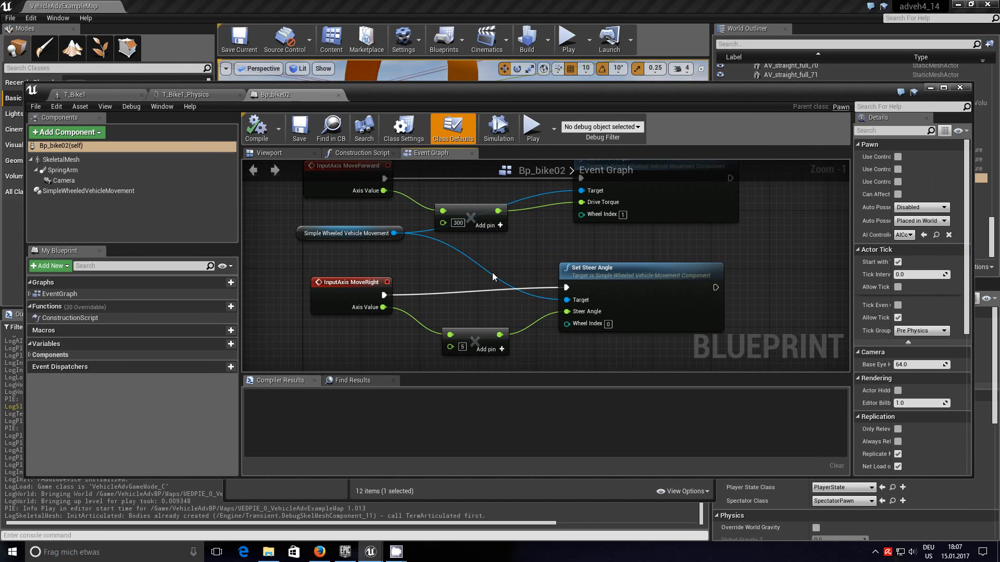
right_click_drag(492, 272, 481, 306)
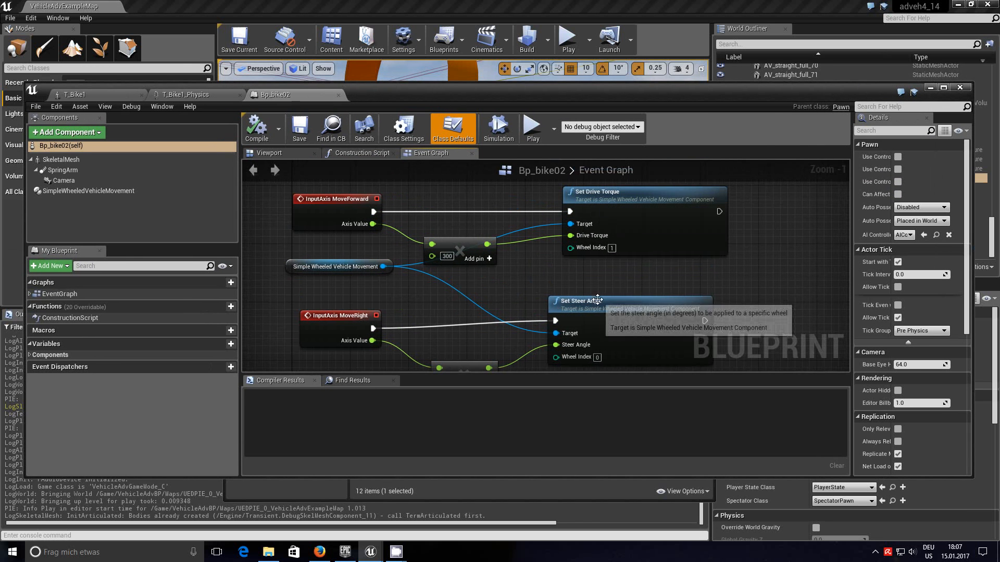
right_click_drag(568, 286, 511, 266)
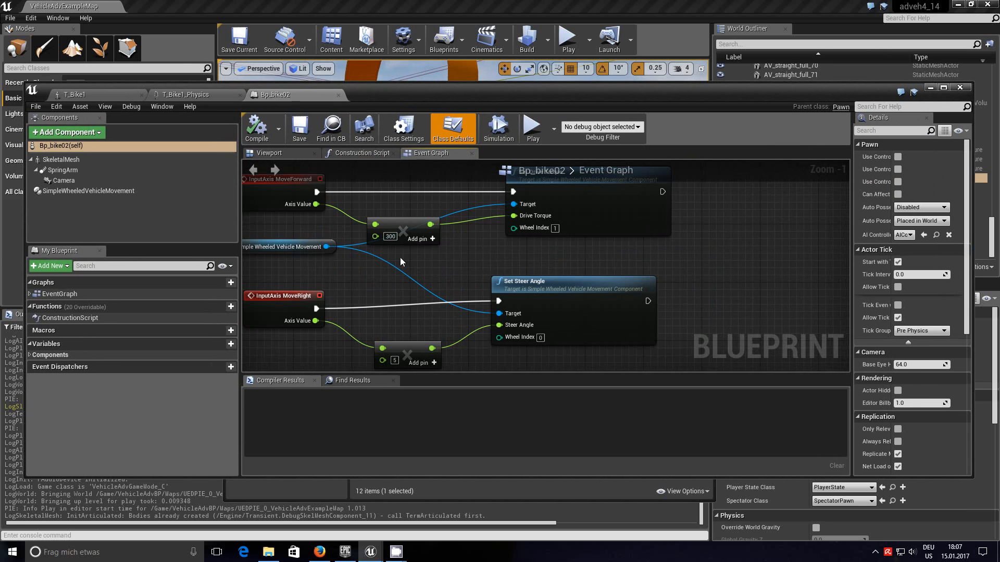
Step: Select the SimpleWheeledVehicleMovement component of Bp_bike02, widen its details, and examine the bone names and offsets of the wheel setups
left_click(69, 191)
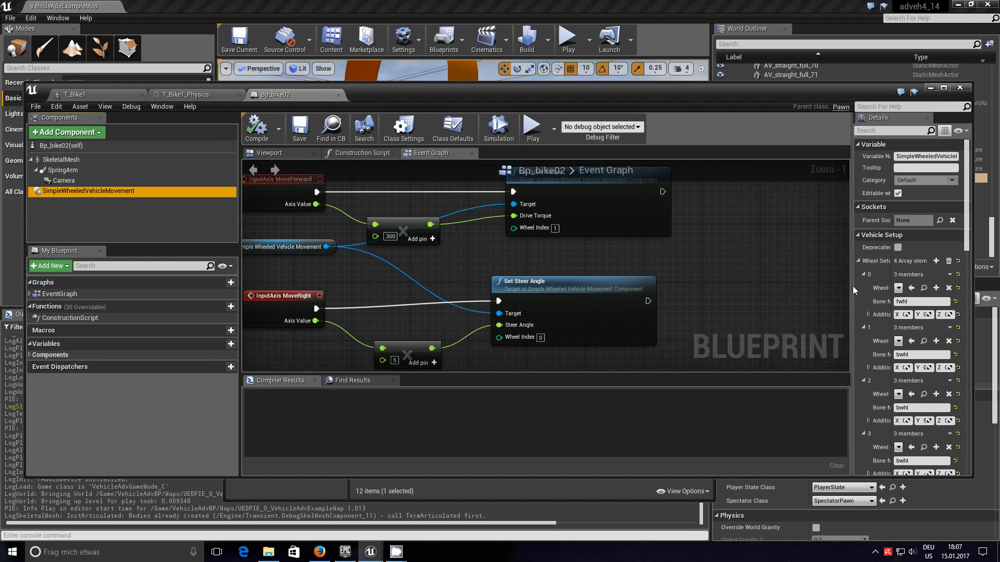
left_click_drag(851, 286, 702, 286)
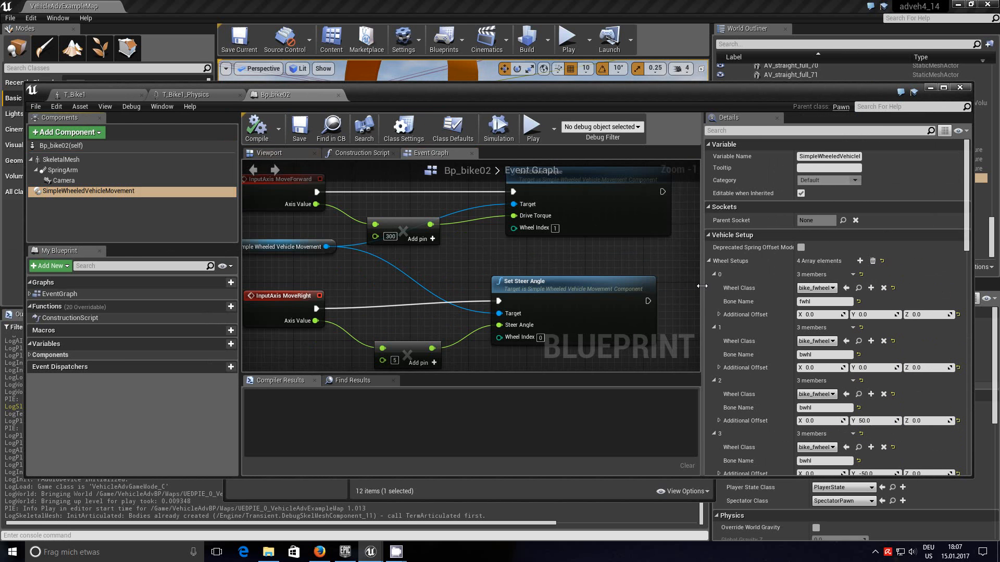
left_click_drag(686, 91, 692, 51)
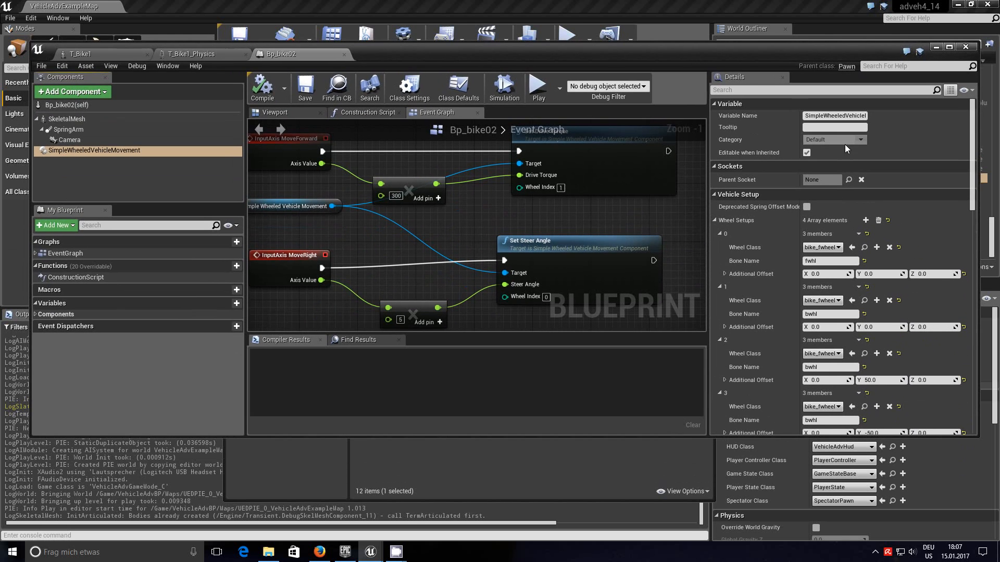
left_click_drag(972, 164, 971, 187)
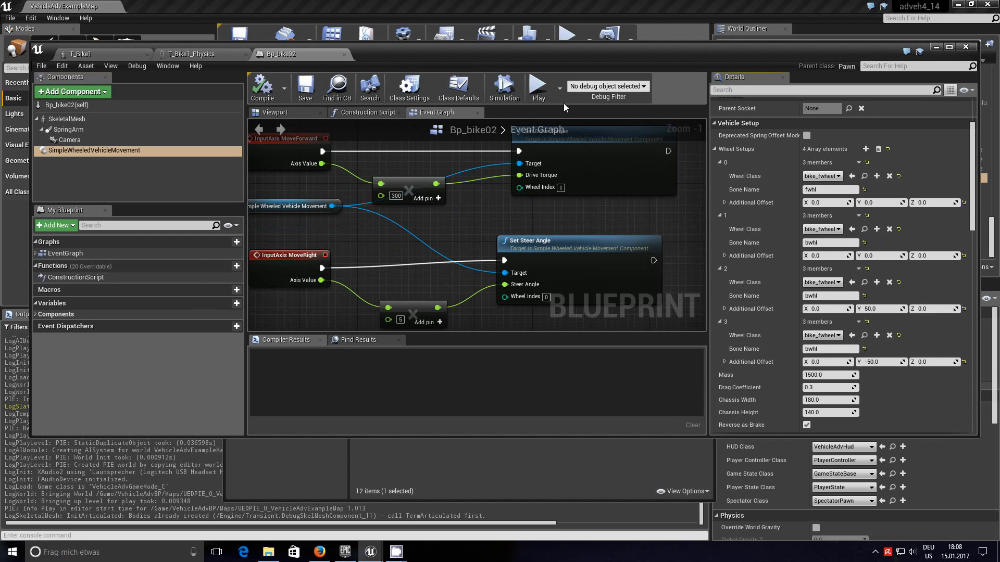
Step: Reposition the Bp_bike02 editor window and review the overall MoveForward and MoveRight node layout in the Event Graph
left_click_drag(570, 58, 572, 284)
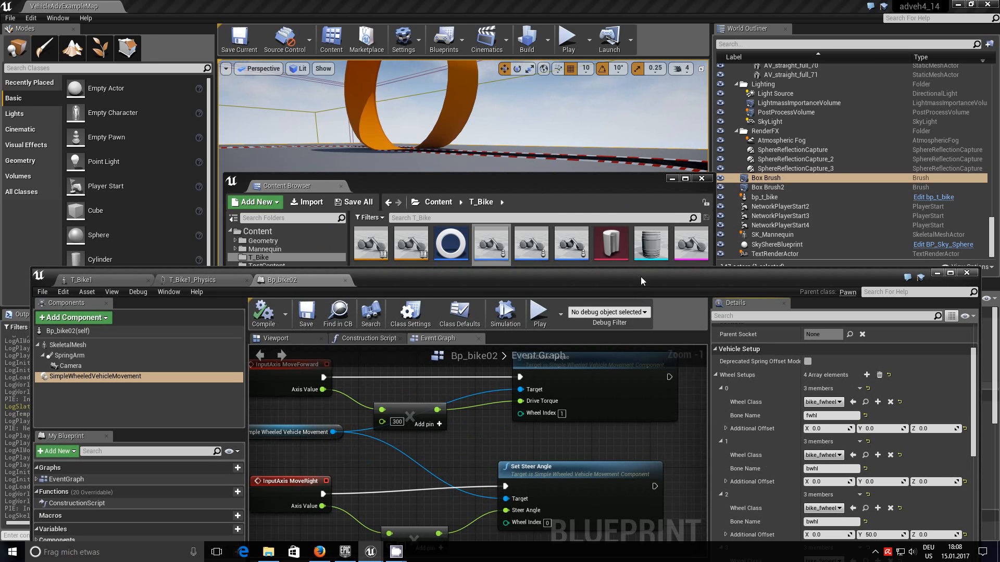
left_click_drag(640, 275, 639, 129)
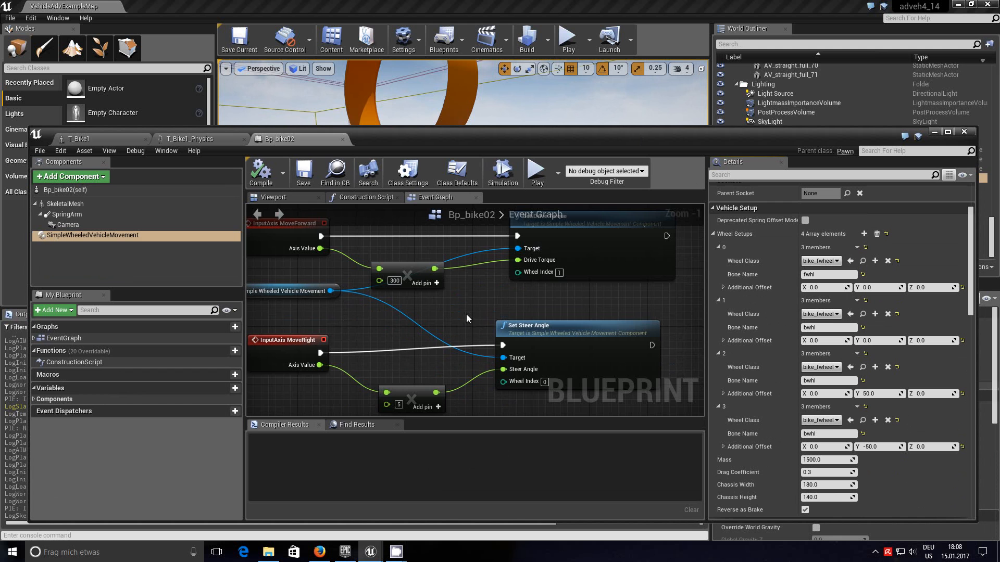
scroll(453, 306, "down", 3)
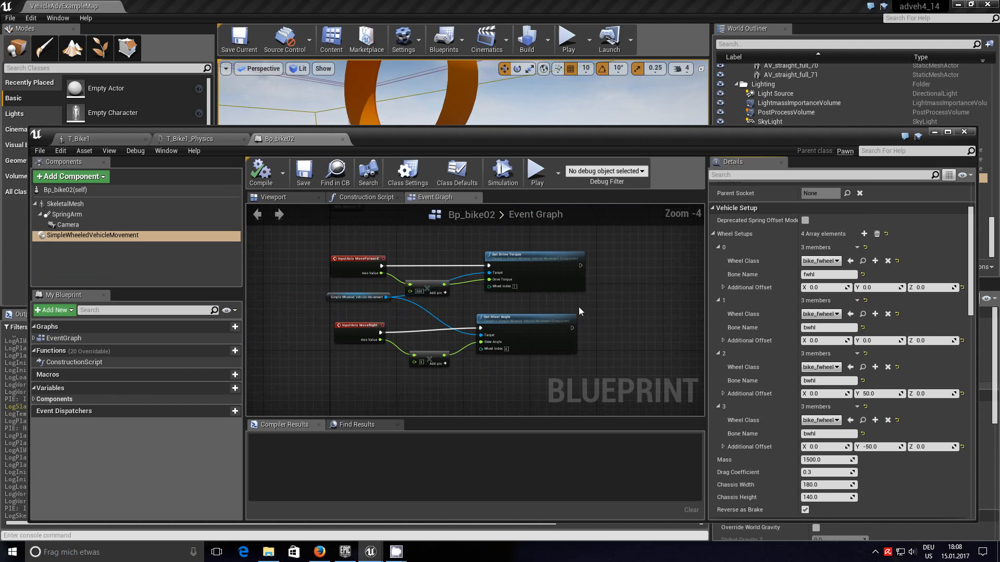
right_click_drag(639, 276, 616, 286)
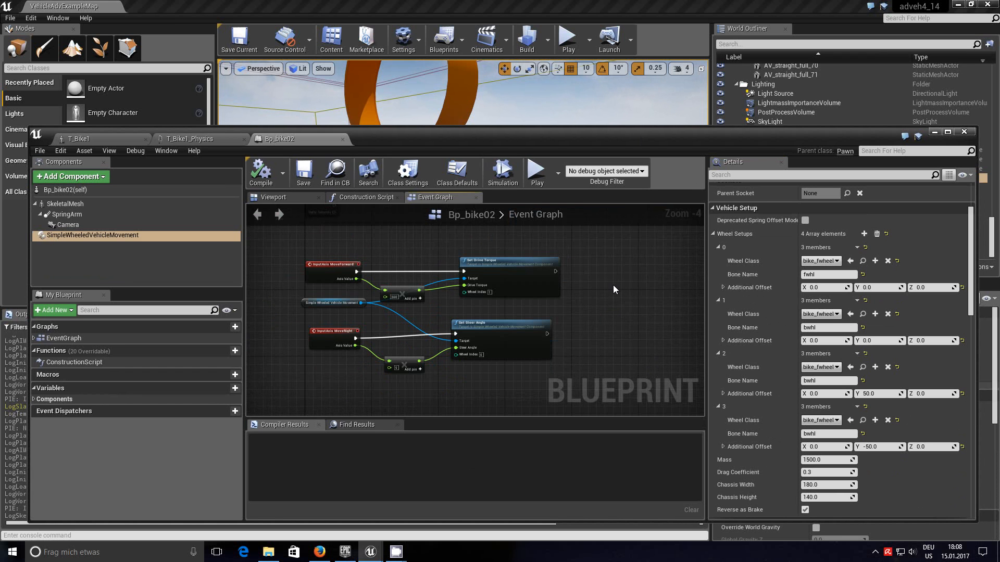
scroll(614, 285, "up", 1)
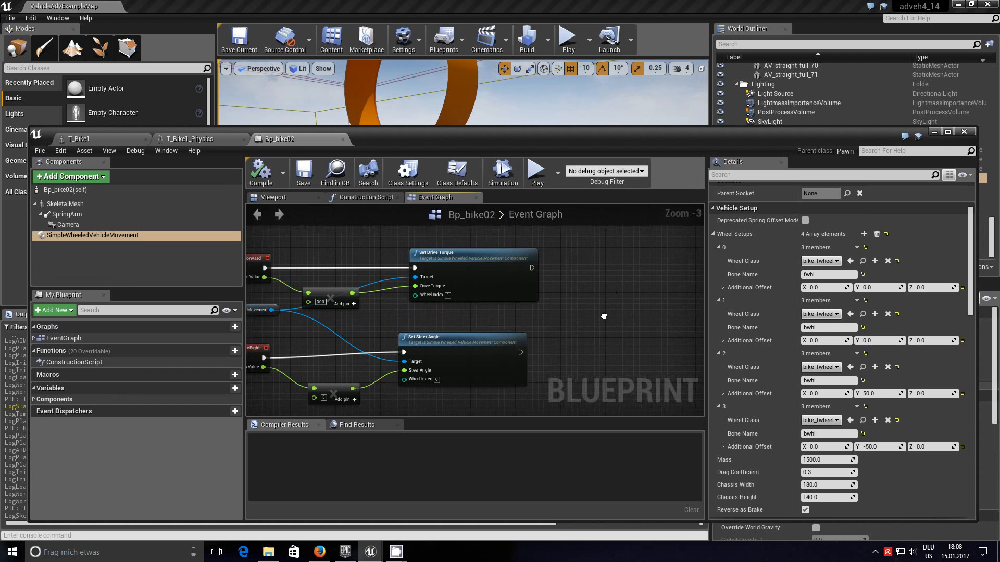